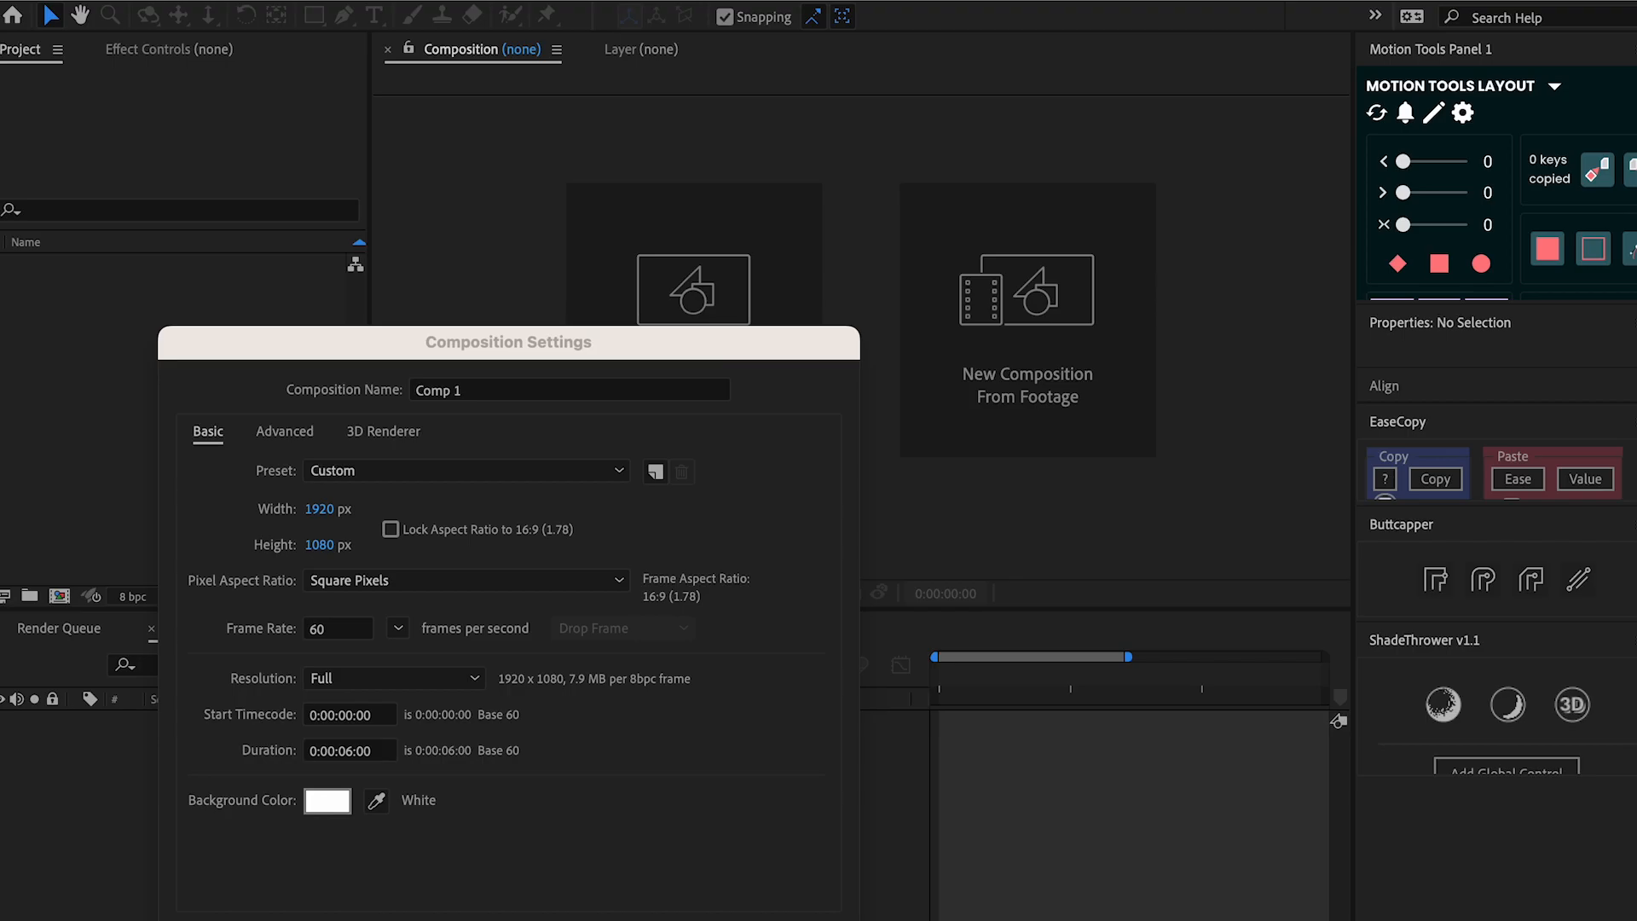
Set the new composition's background color to black and create the 1920 x 1080, 60 fps, six-second composition
drag(380, 433, 132, 531)
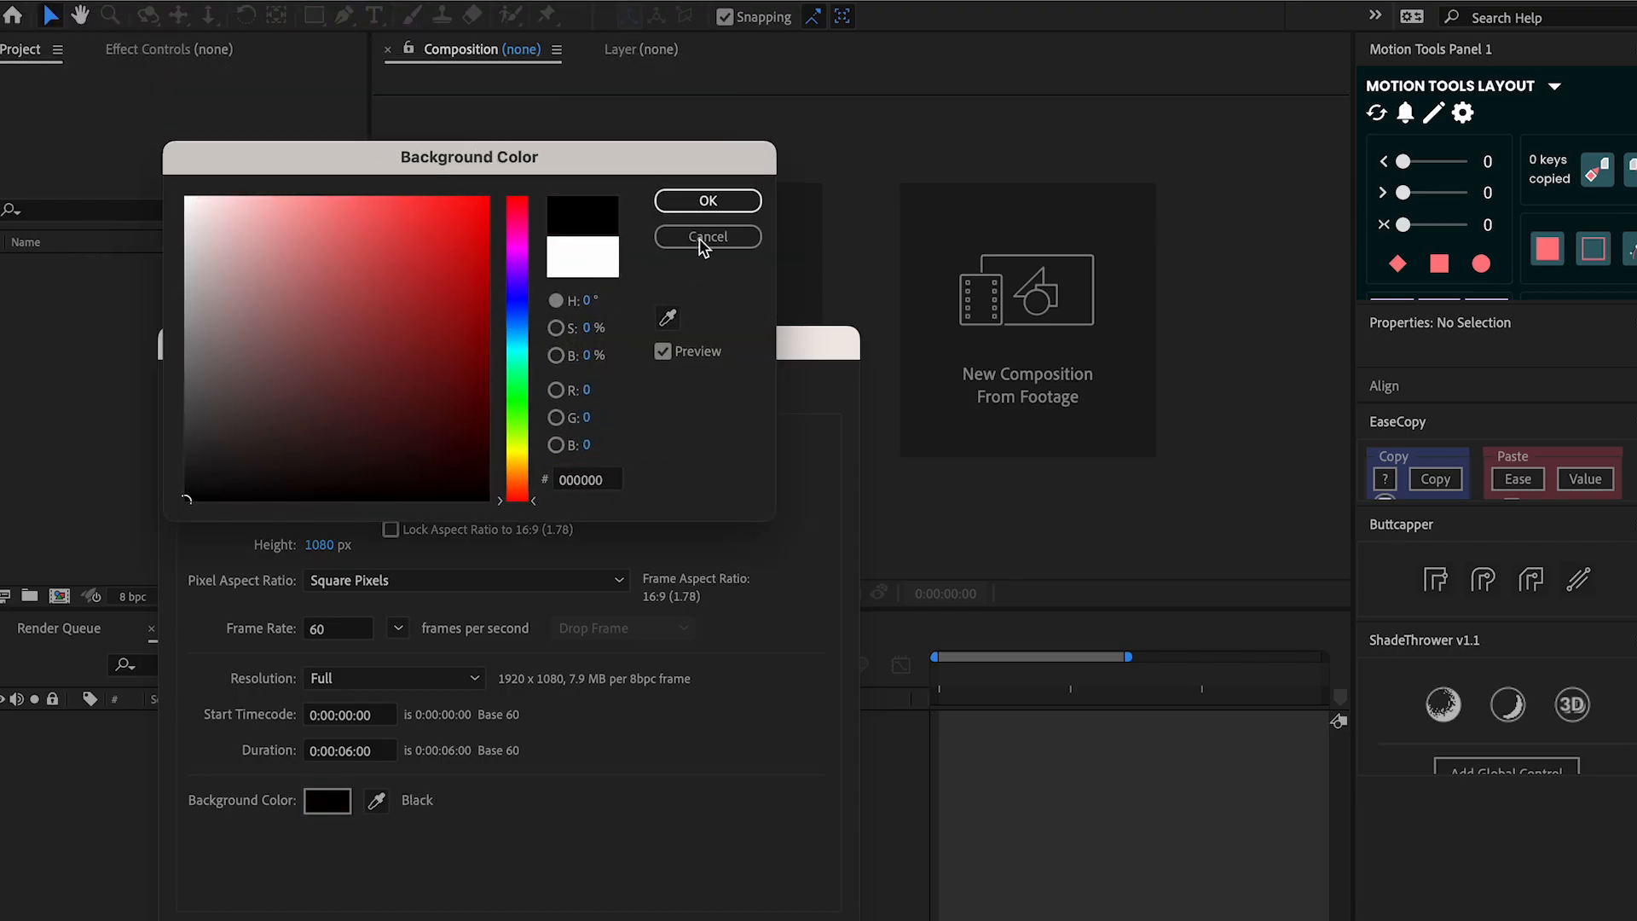
click(698, 207)
key(Return)
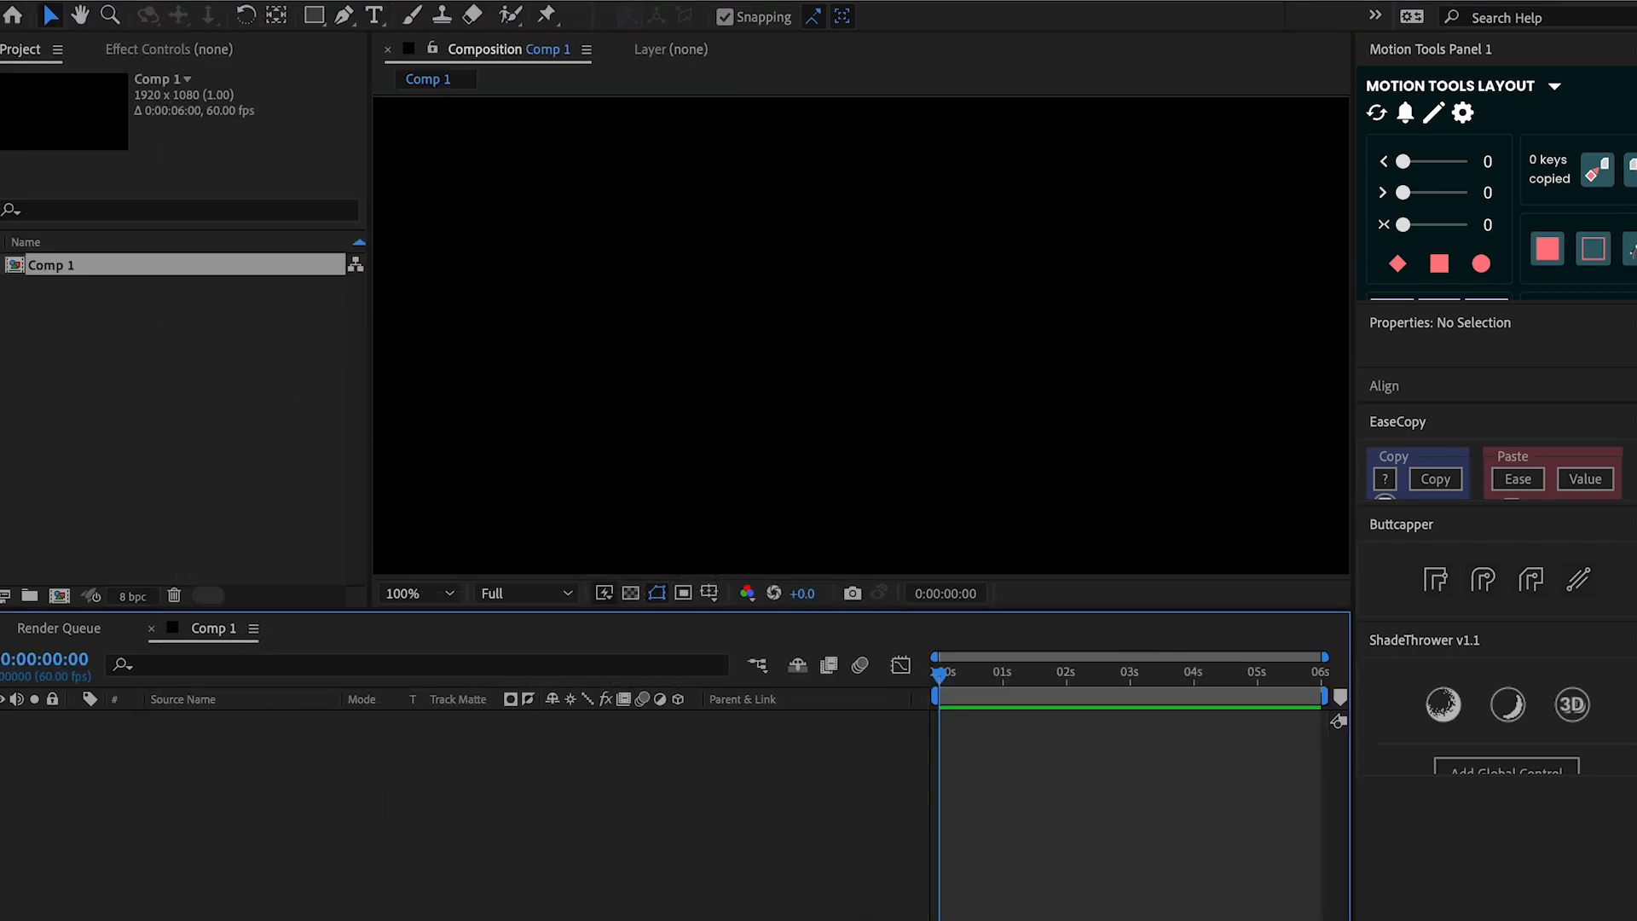
Draw a circle about 104 px in diameter with the Ellipse tool near the composition's centre and nudge it slightly up
drag(314, 15, 390, 70)
drag(796, 399, 827, 428)
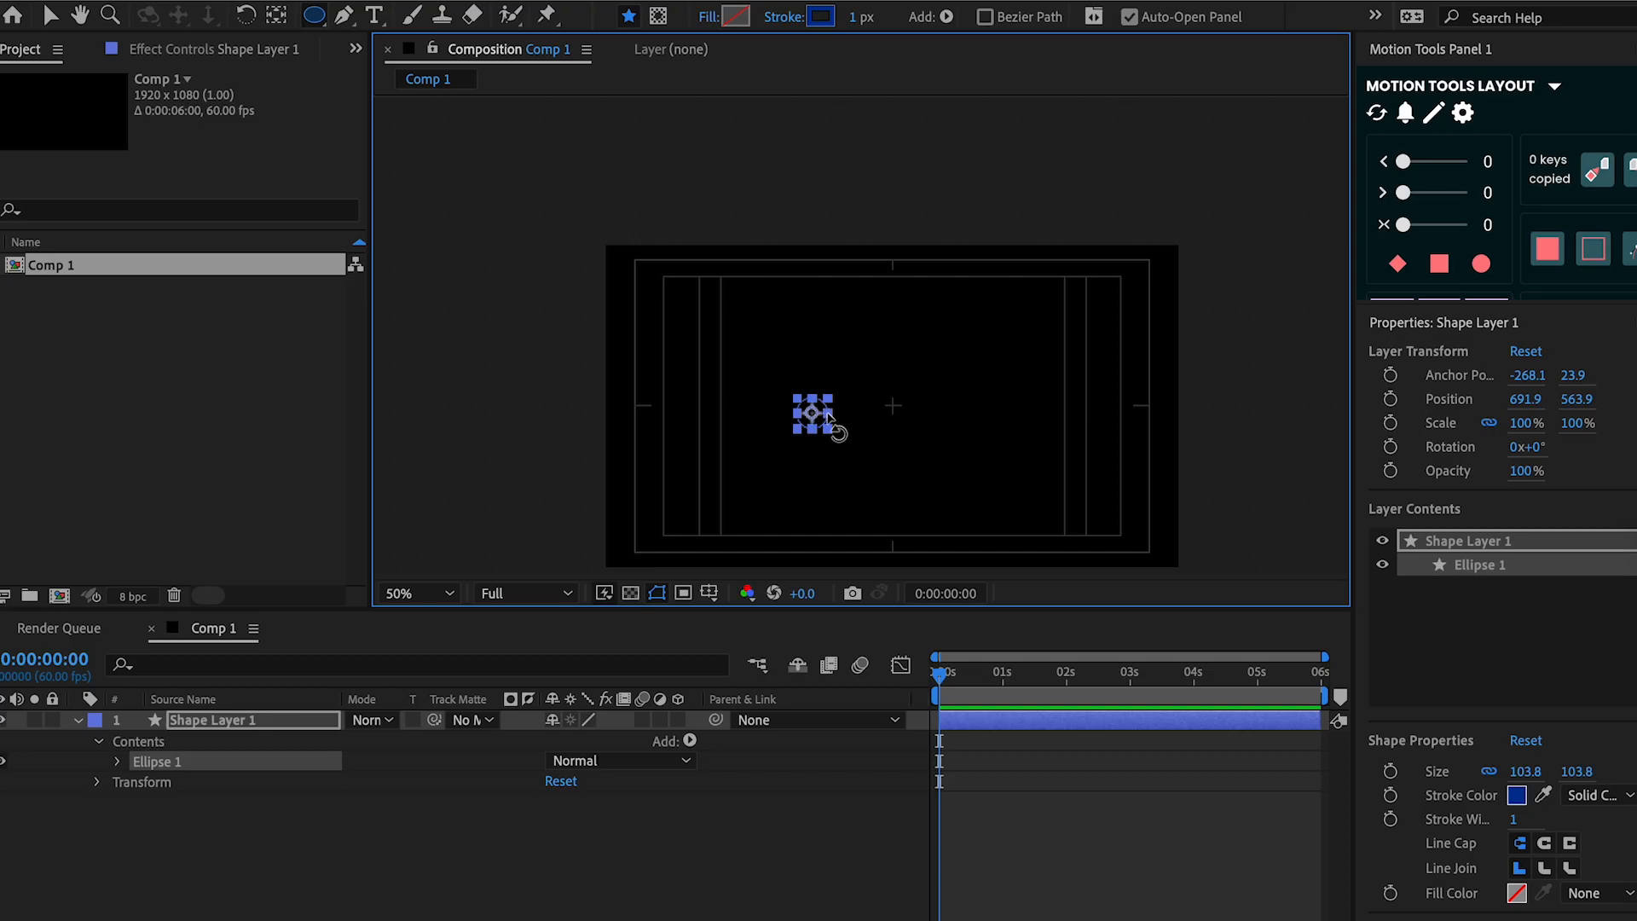
key(v)
scroll(815, 426, up, 2)
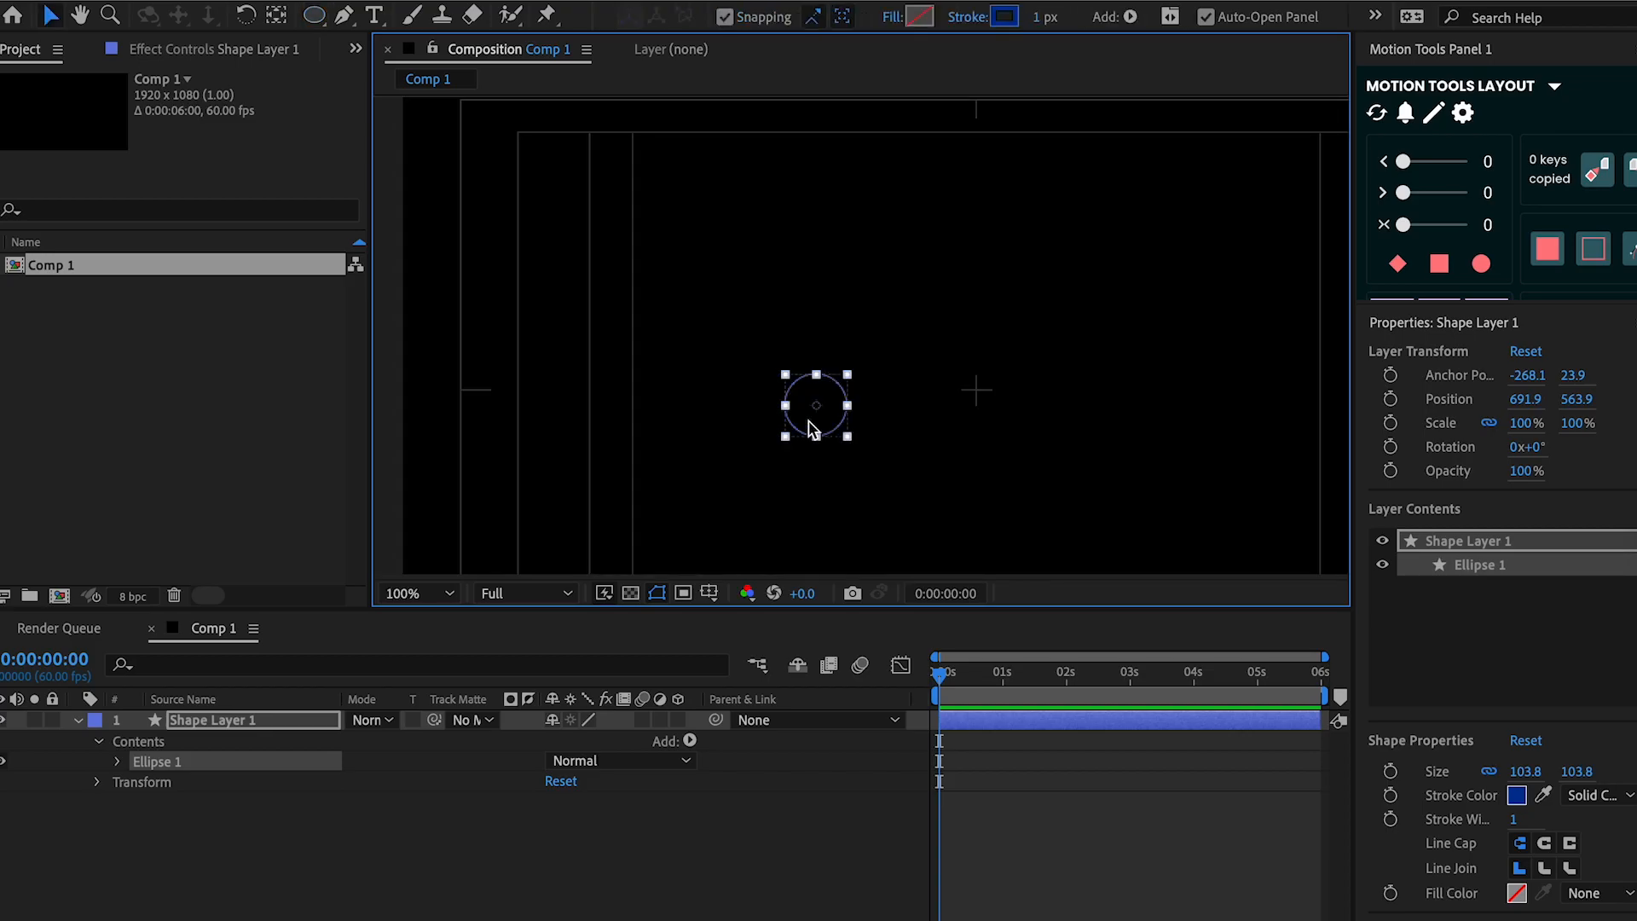
drag(822, 411, 816, 398)
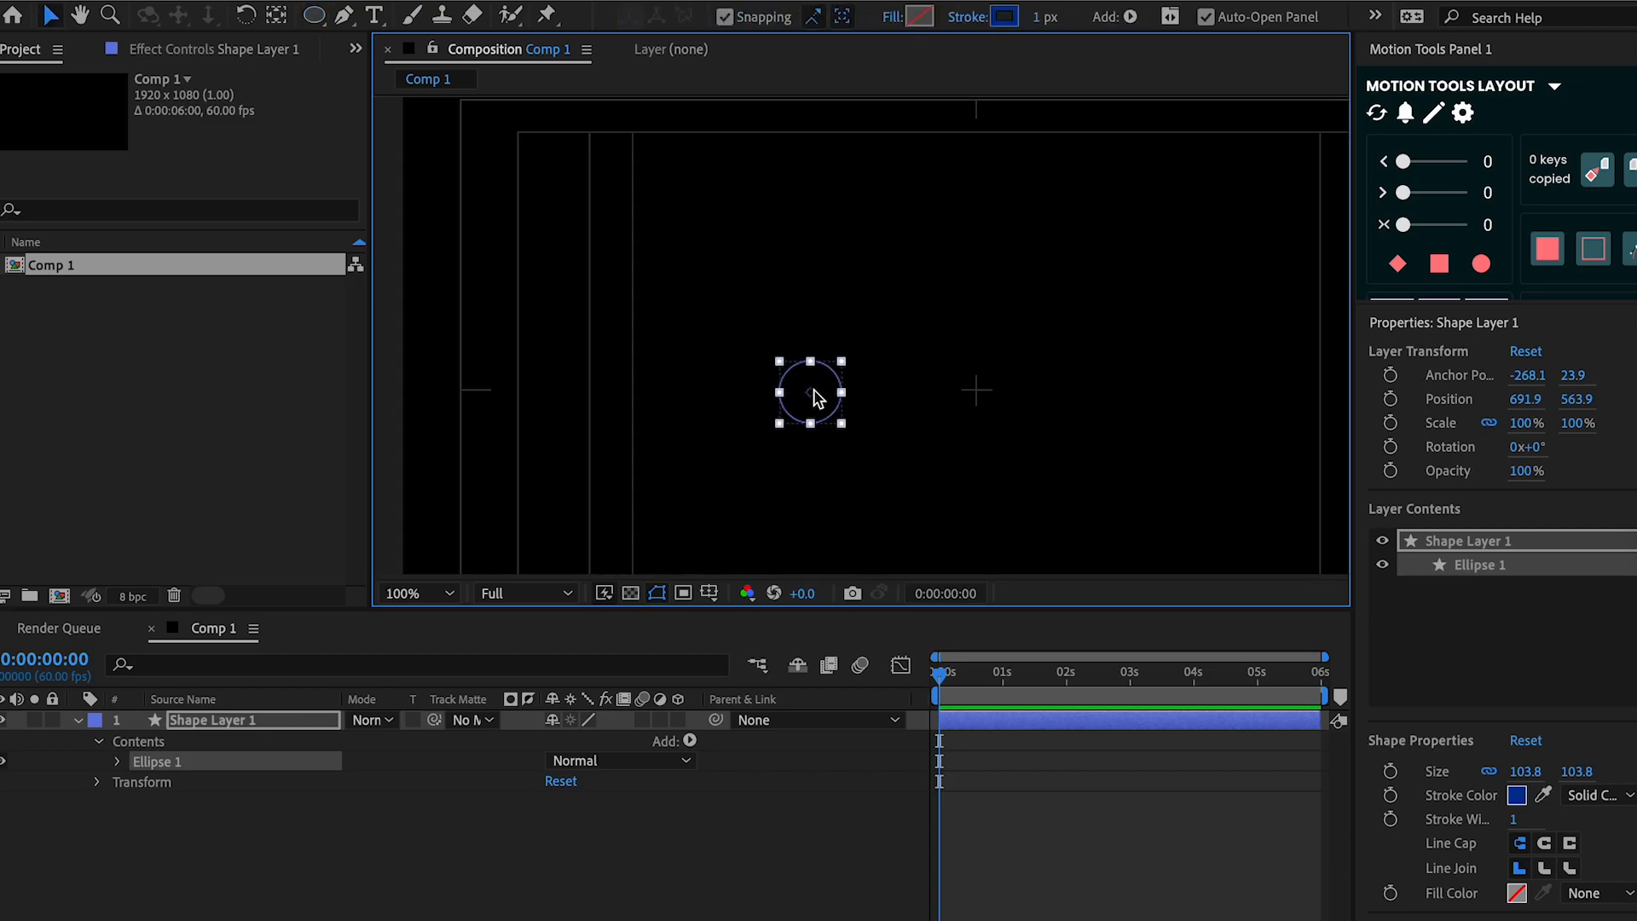
Give the circle a solid fill and set its fill color to white, FFFFFF
click(893, 18)
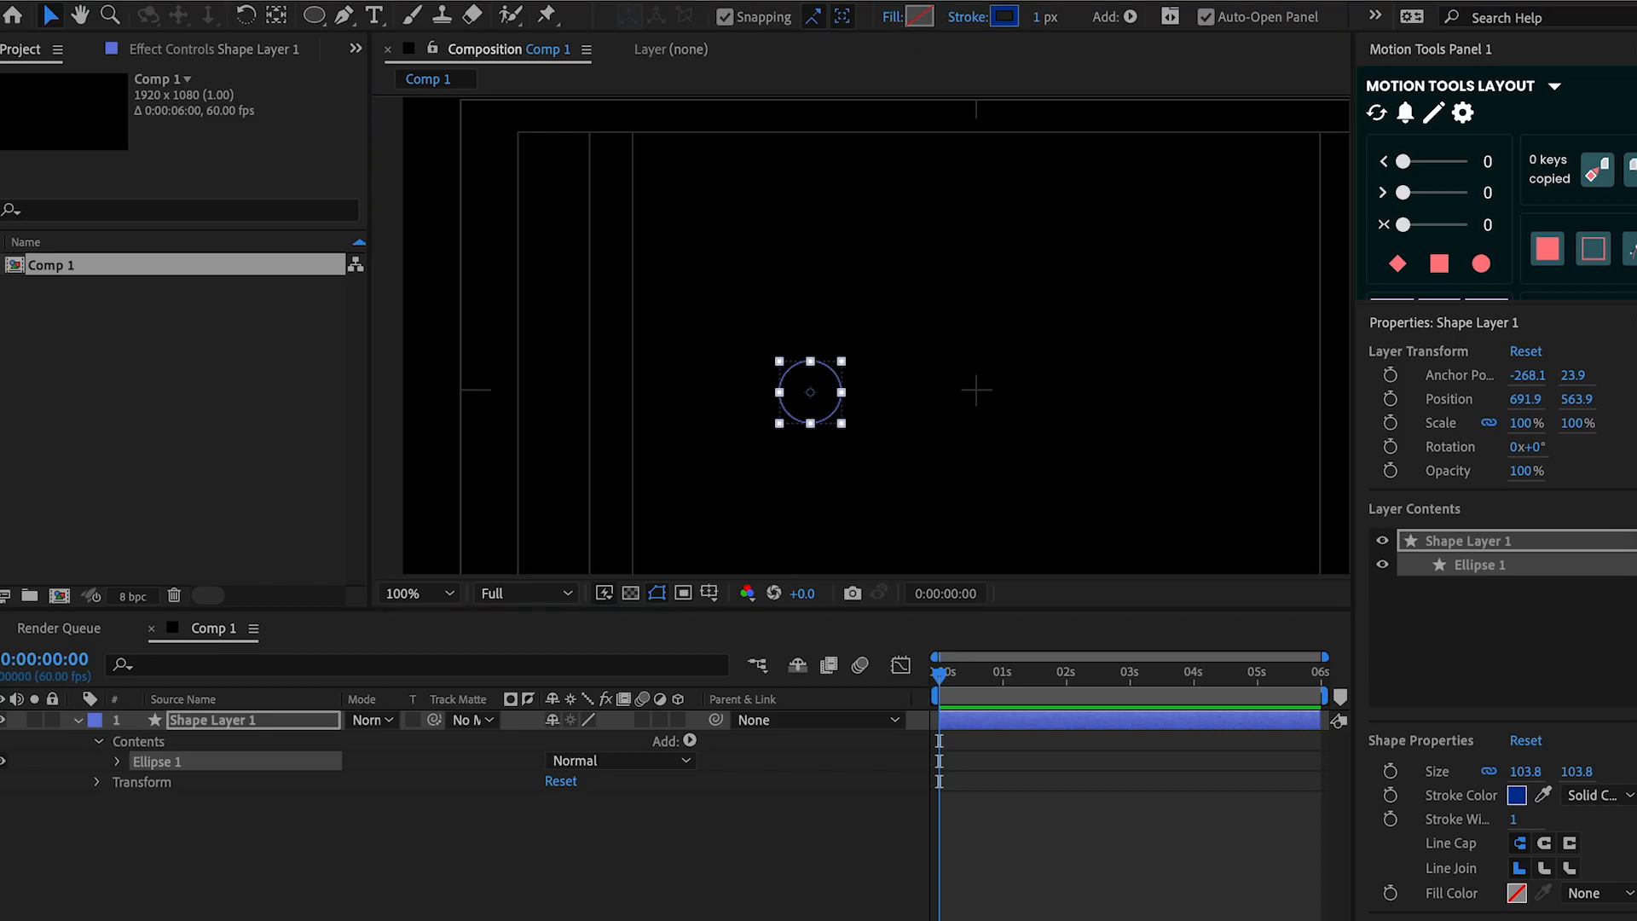
drag(440, 115, 417, 187)
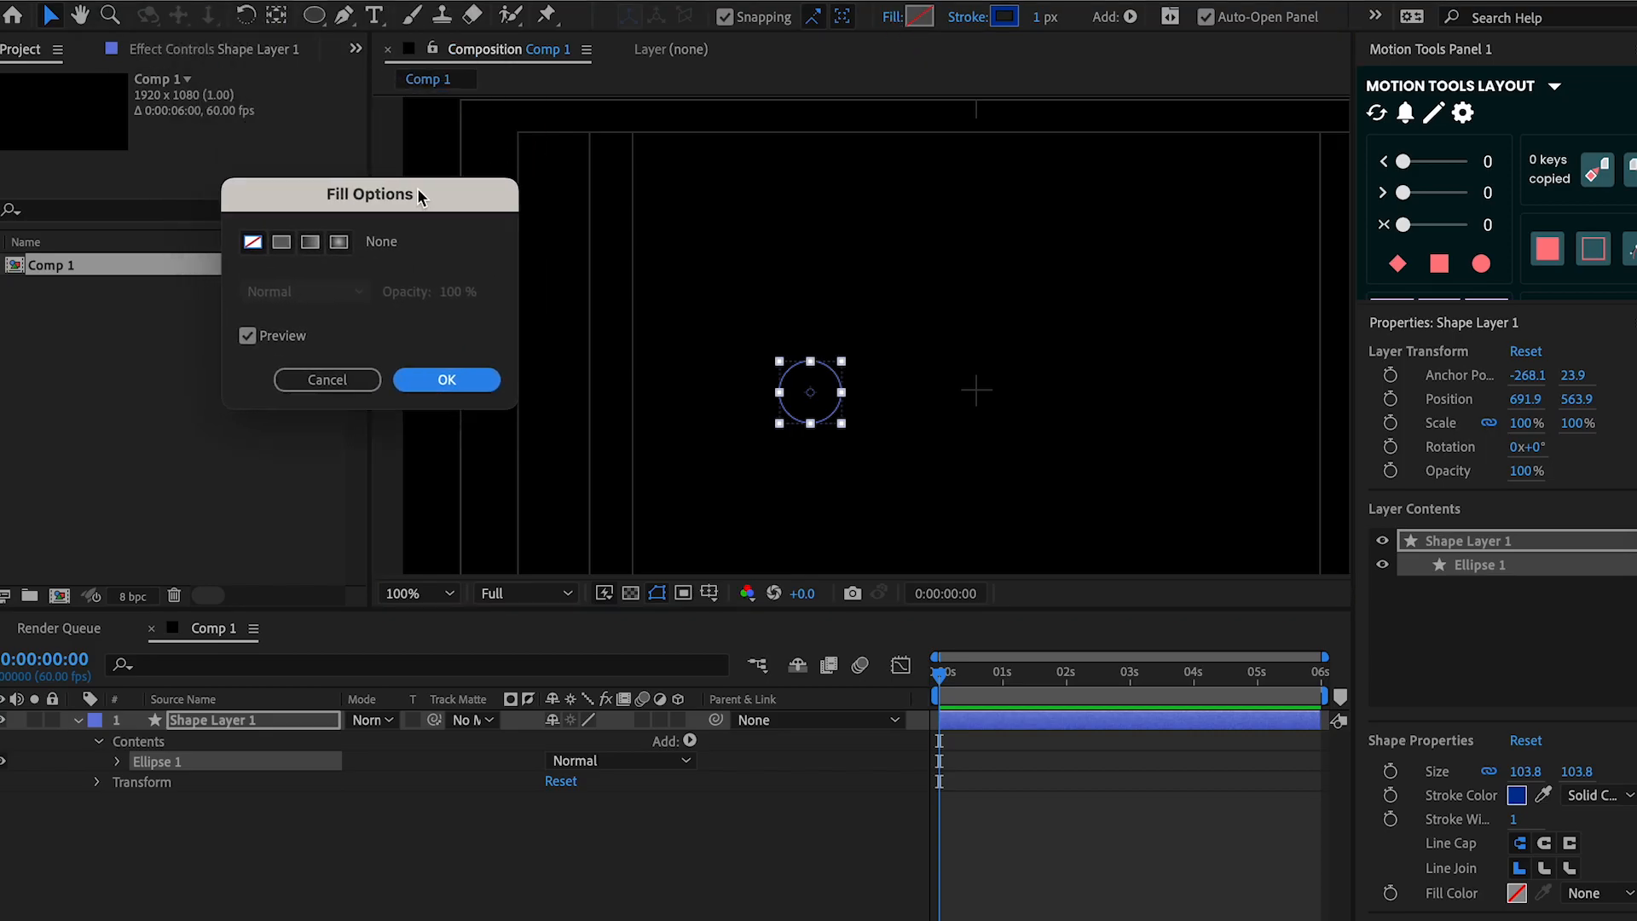
click(282, 245)
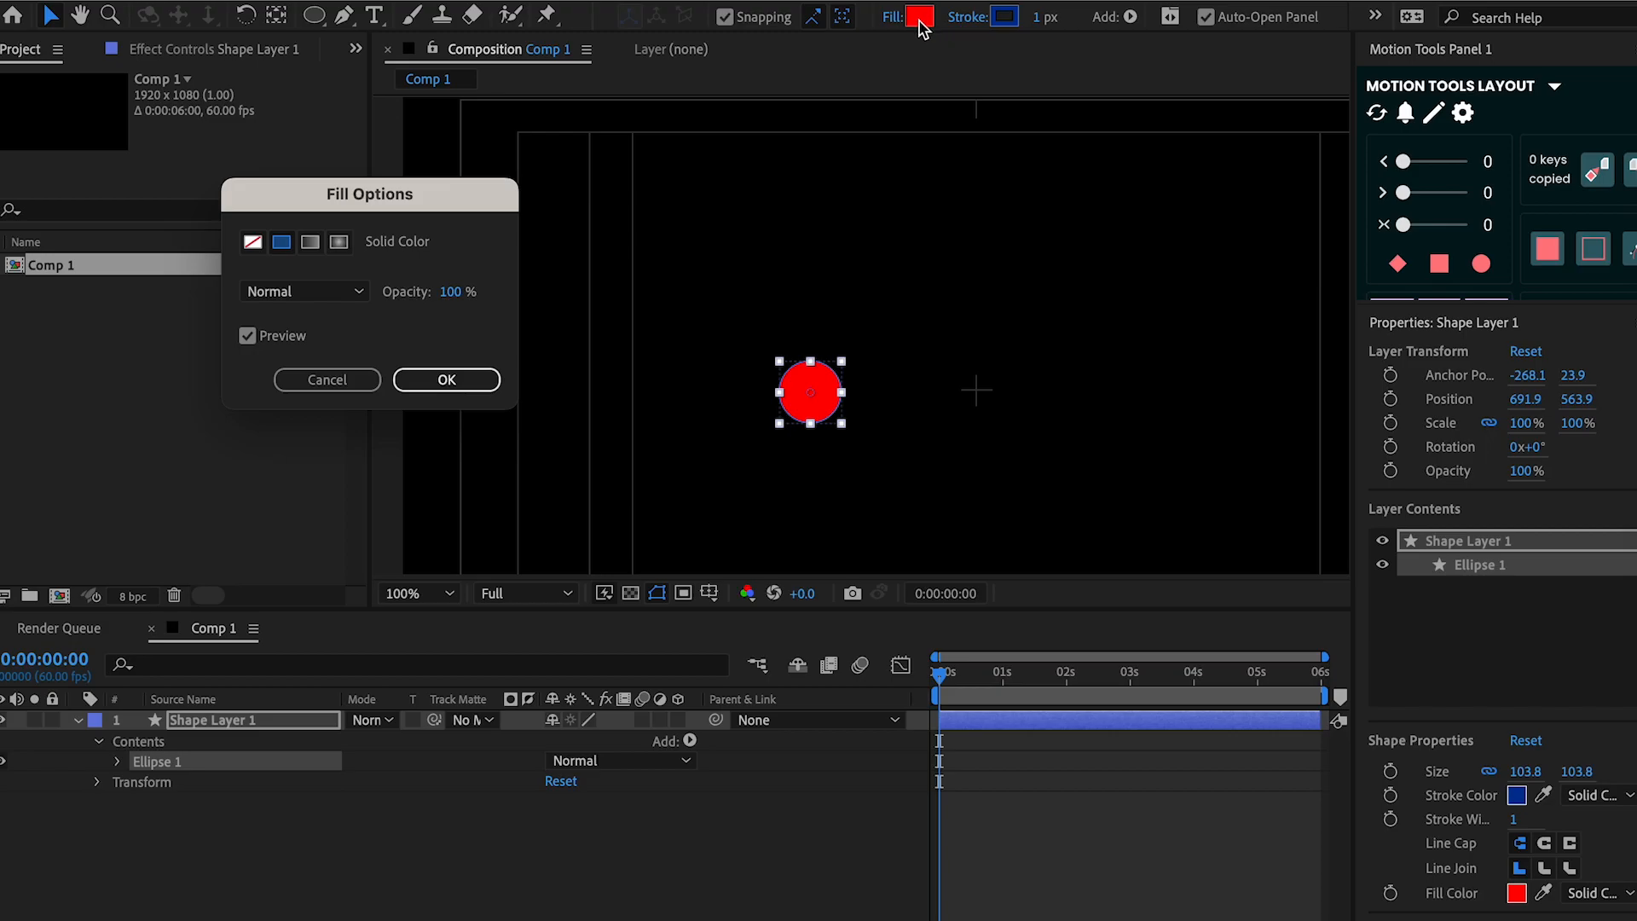
click(486, 377)
click(914, 17)
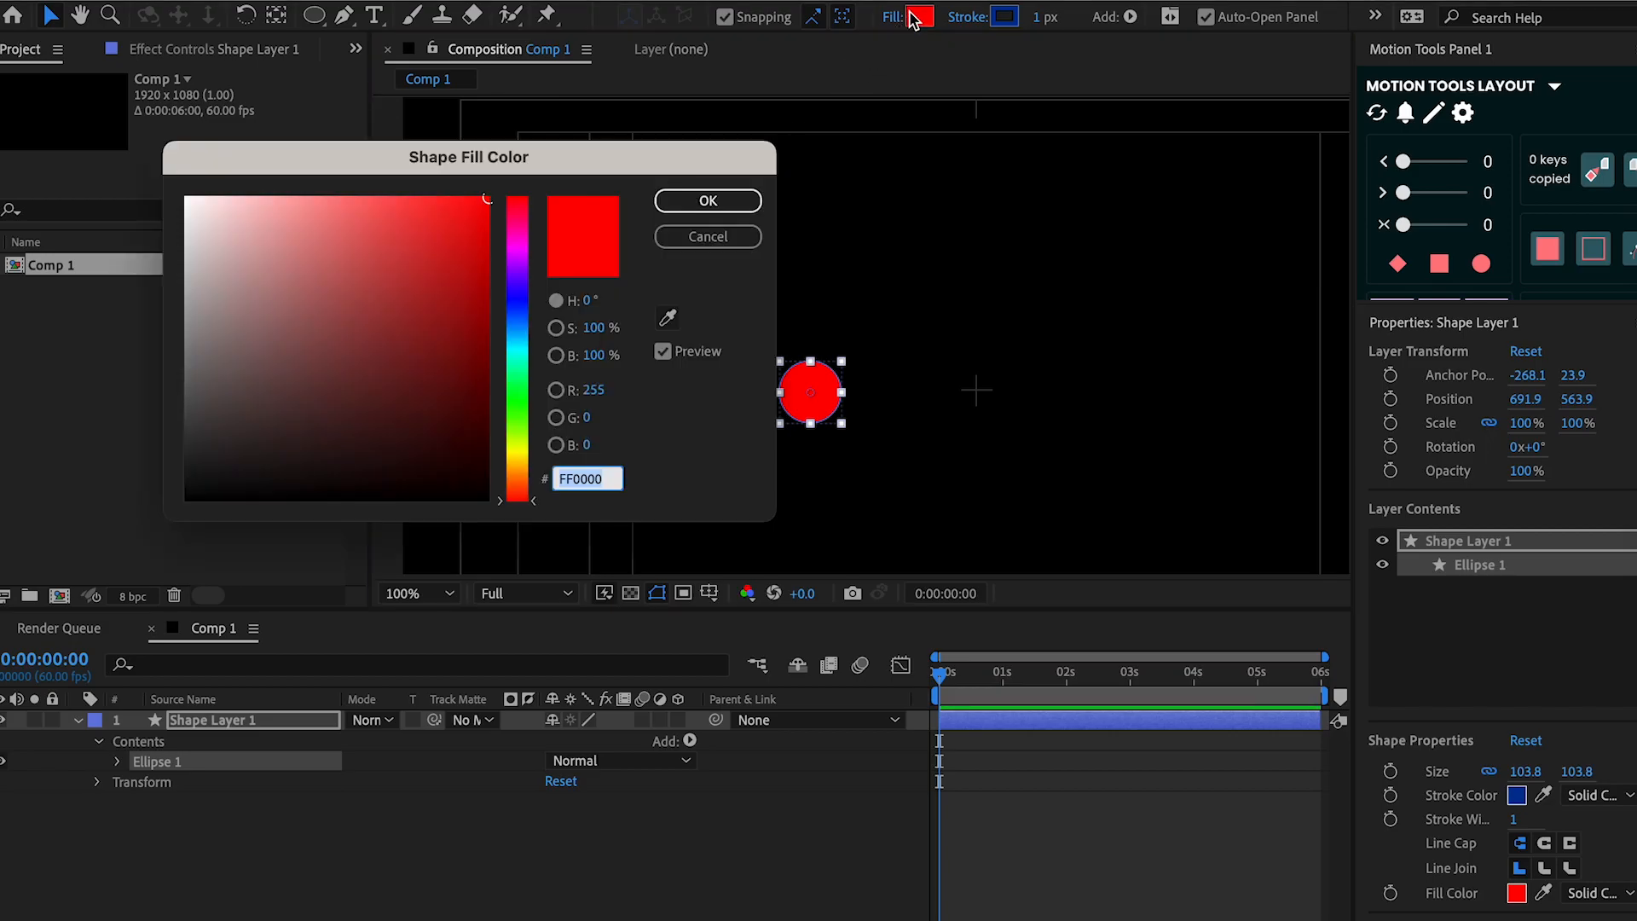
text(FFFFFF)
click(707, 201)
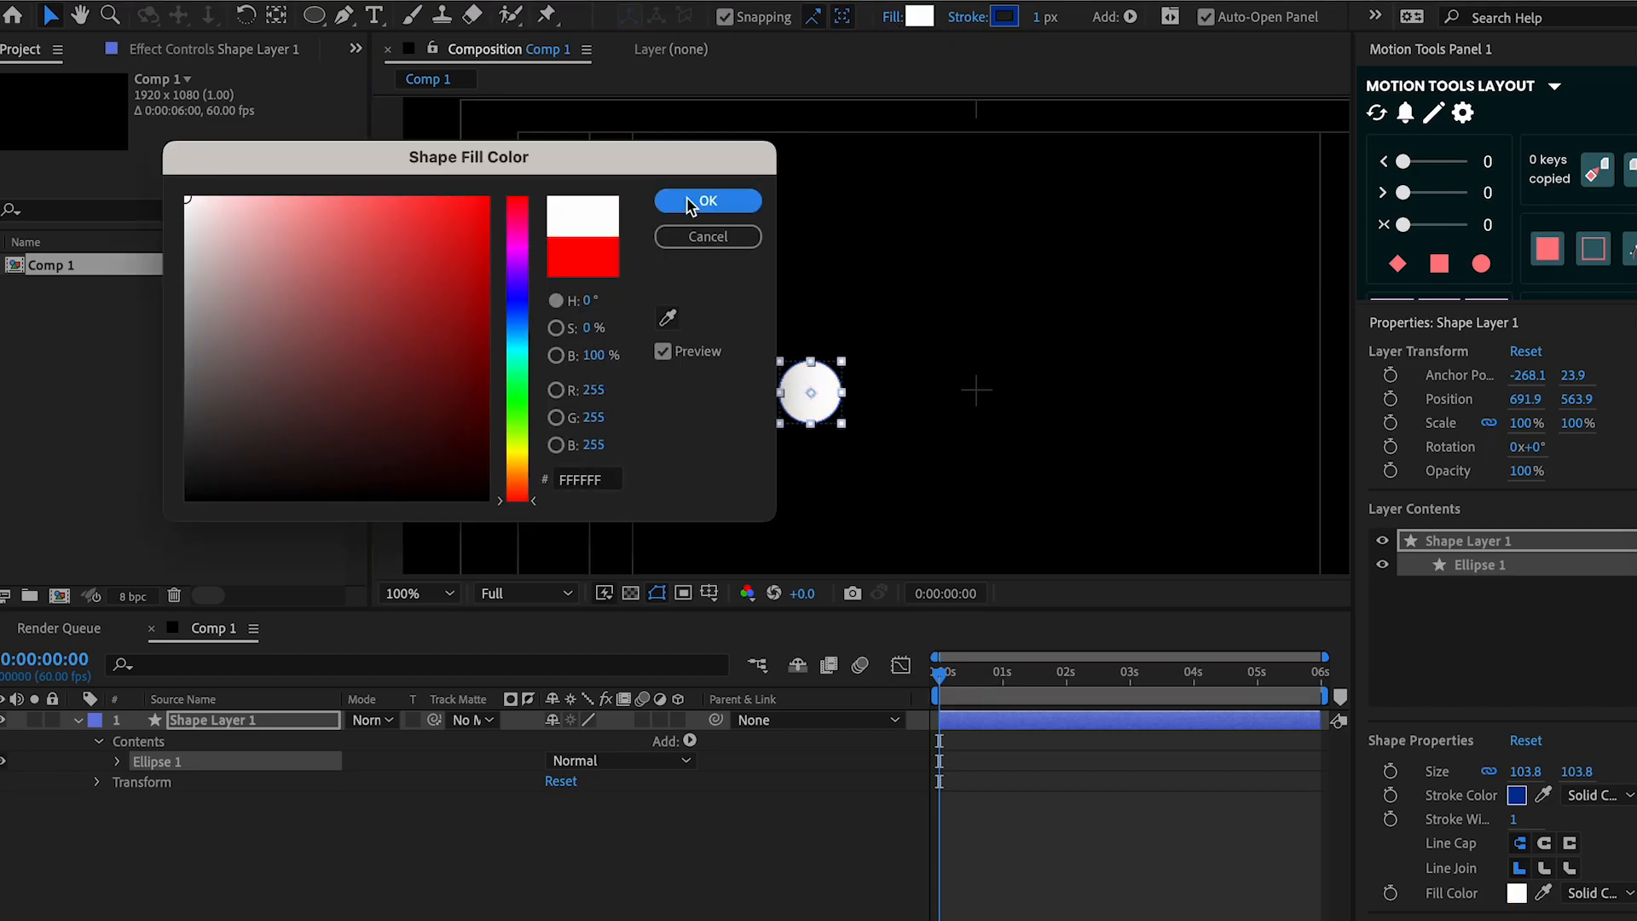
Remove the circle's stroke by setting its stroke type to None, and deselect the layer
click(1006, 17)
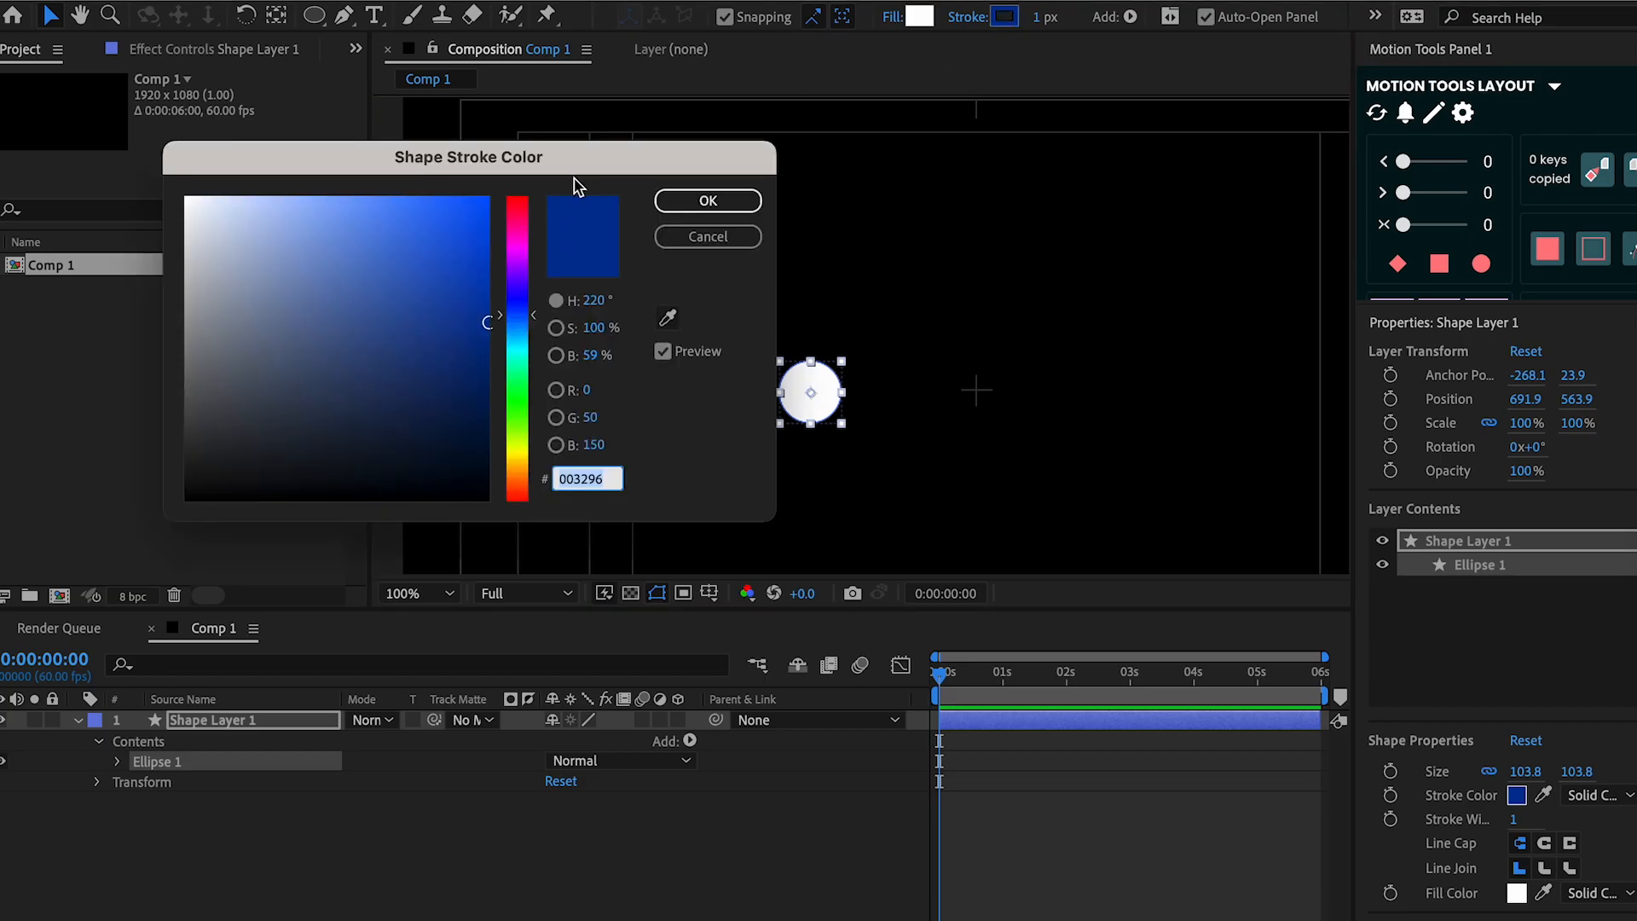
click(704, 239)
click(969, 20)
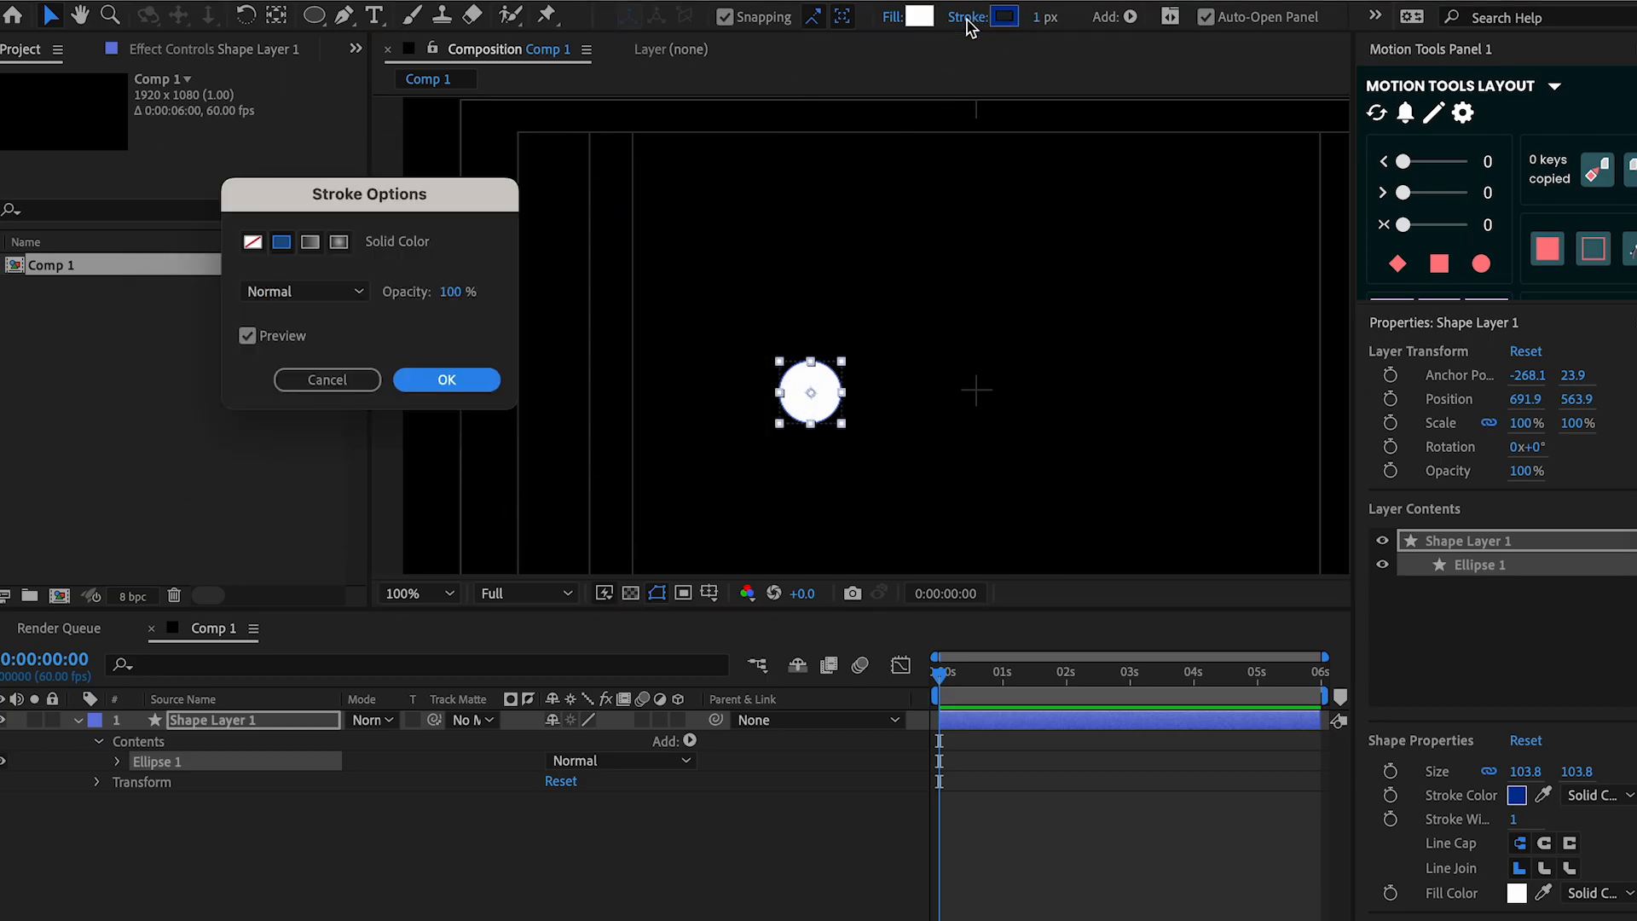
click(251, 243)
click(447, 379)
click(489, 852)
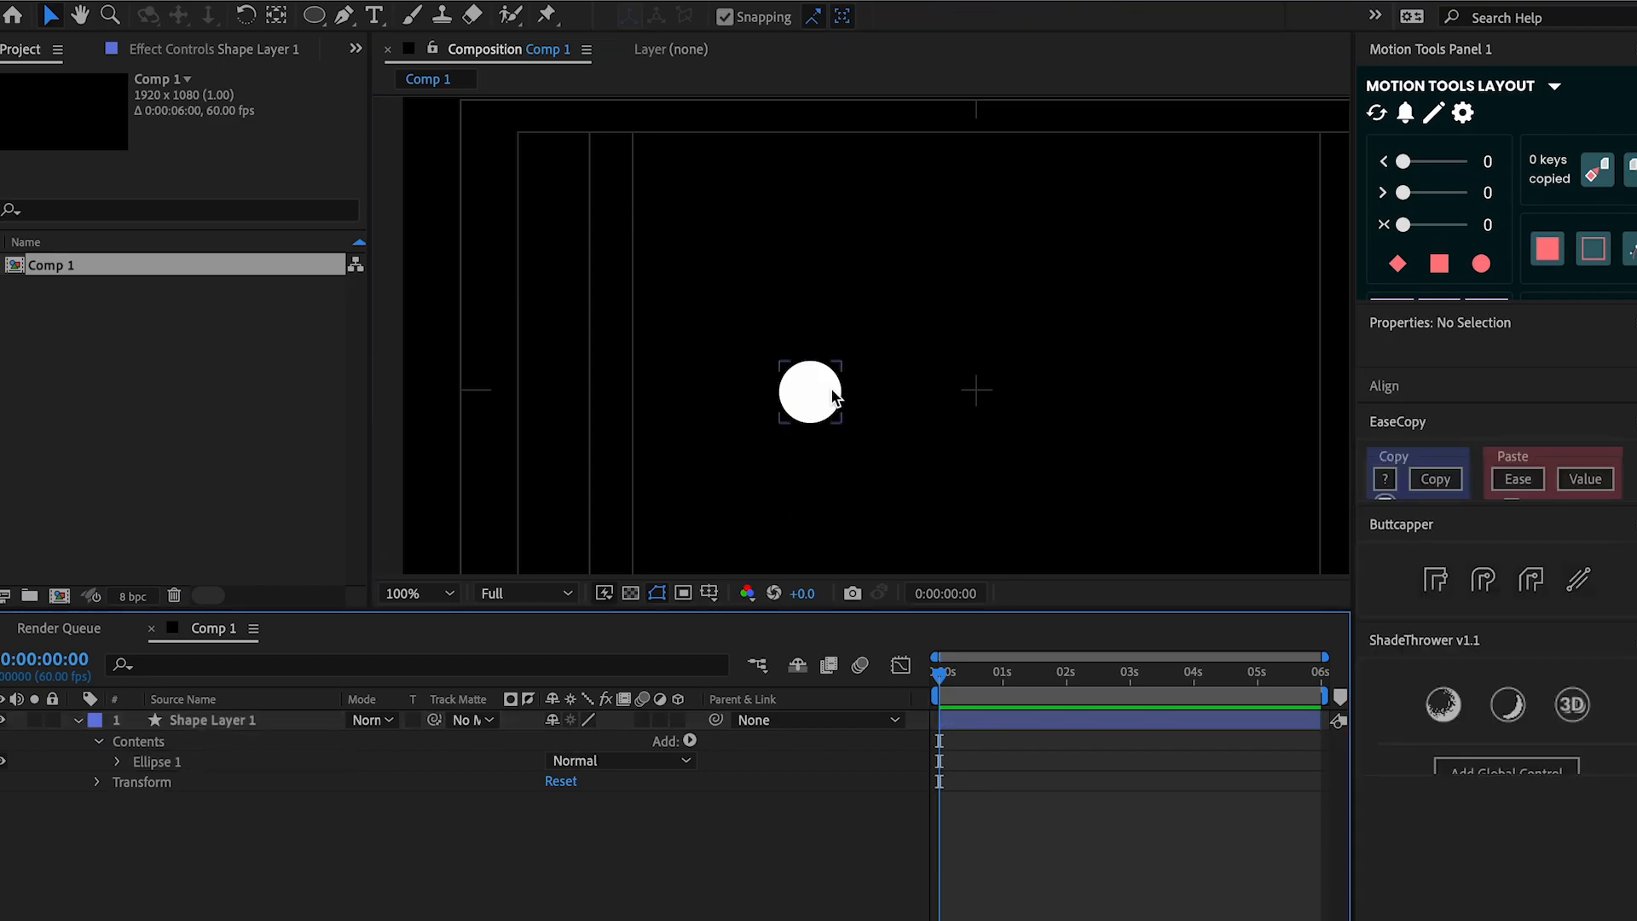
Move the circle's layer to about 664, 554, collapse its properties and deselect it
drag(817, 400, 800, 395)
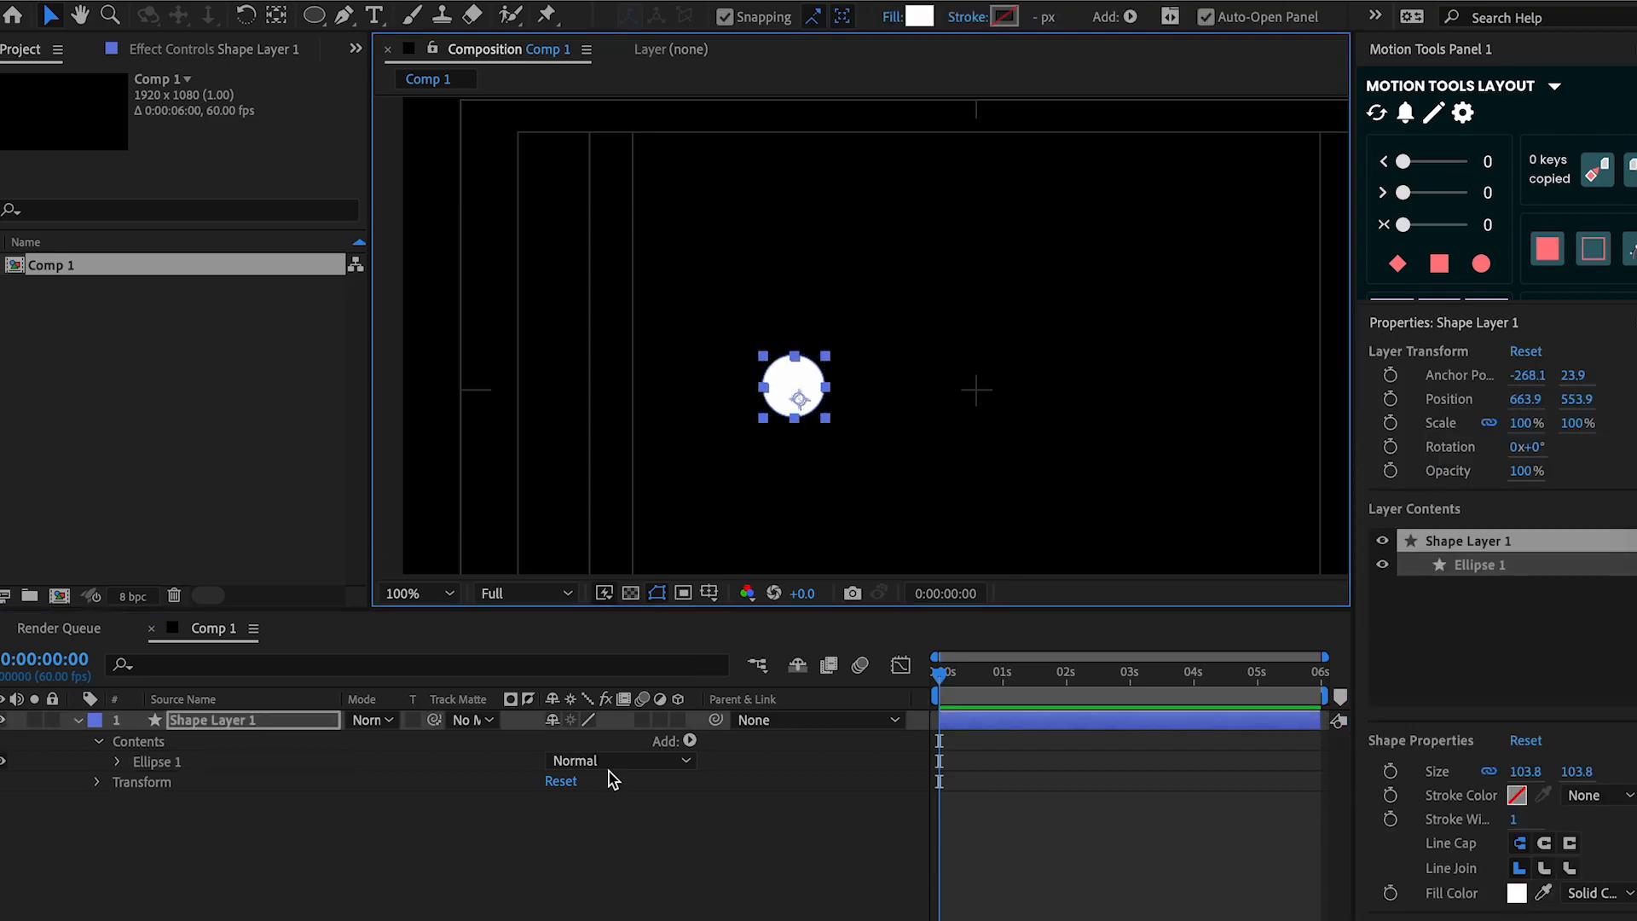
click(77, 719)
click(201, 789)
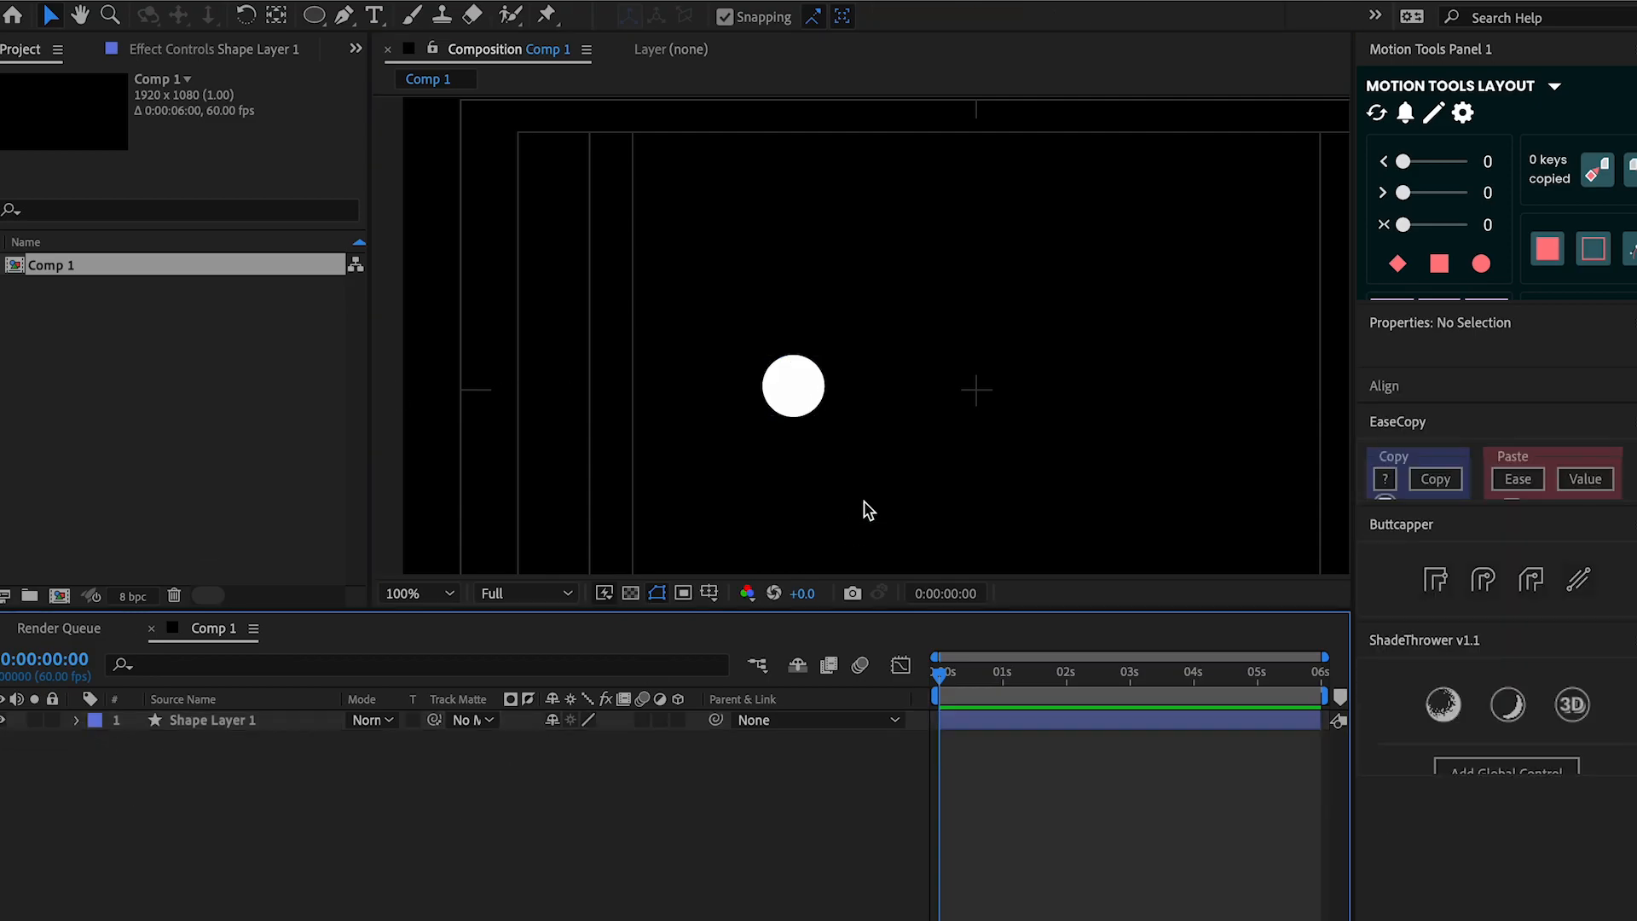
Add a text layer reading "LOADING" near the circle
key(ctrl+t)
click(798, 427)
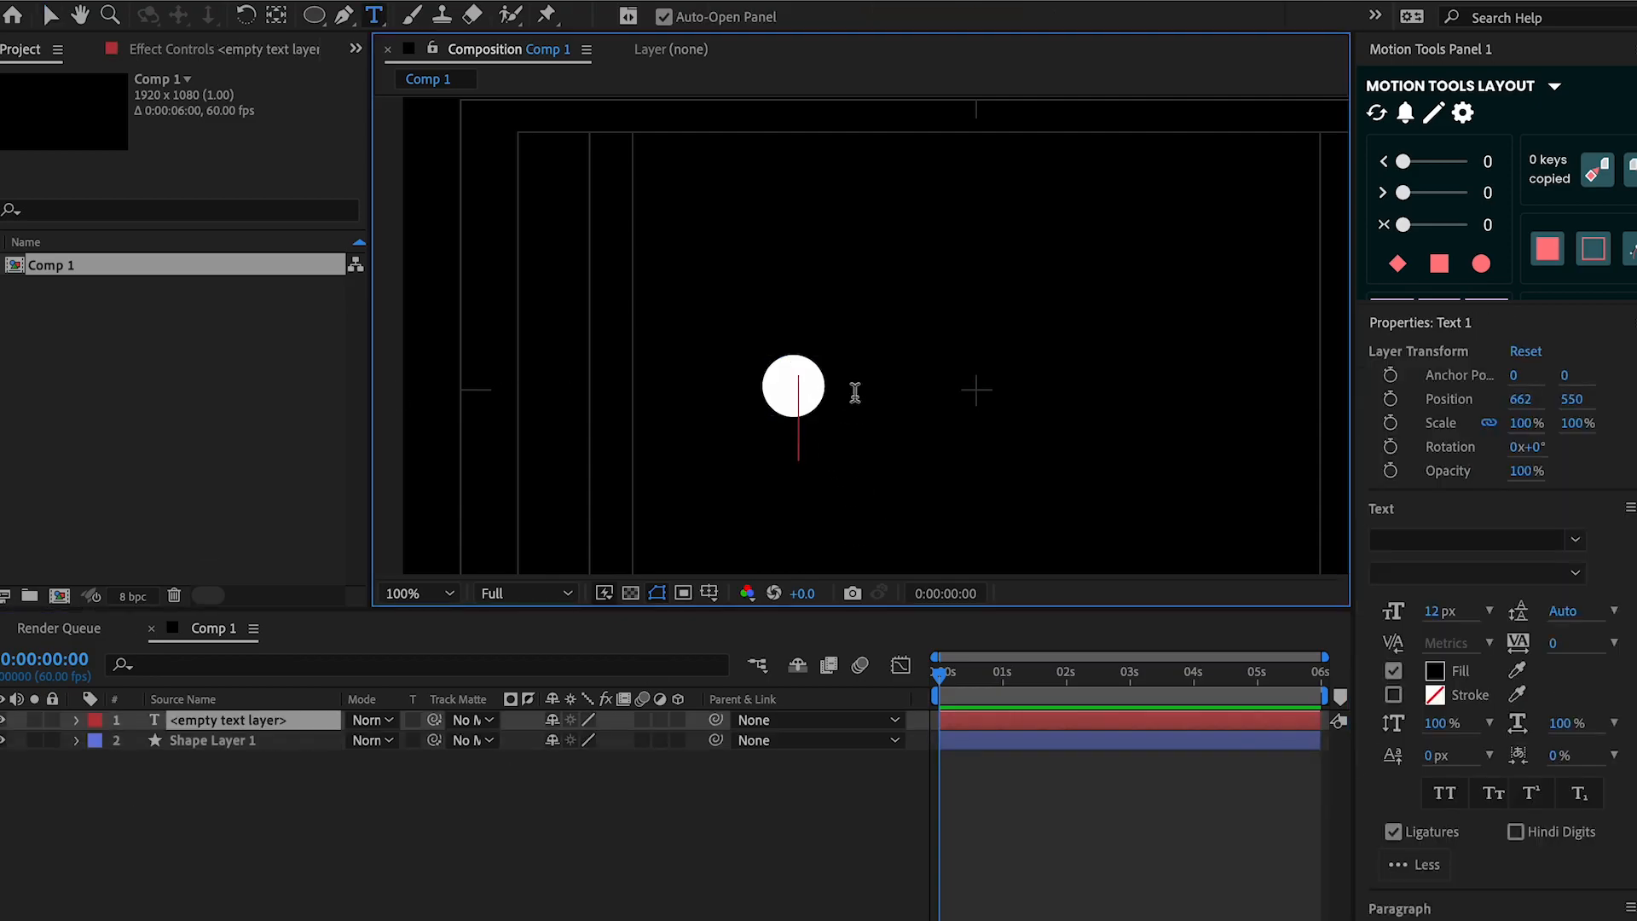
text(LOADING)
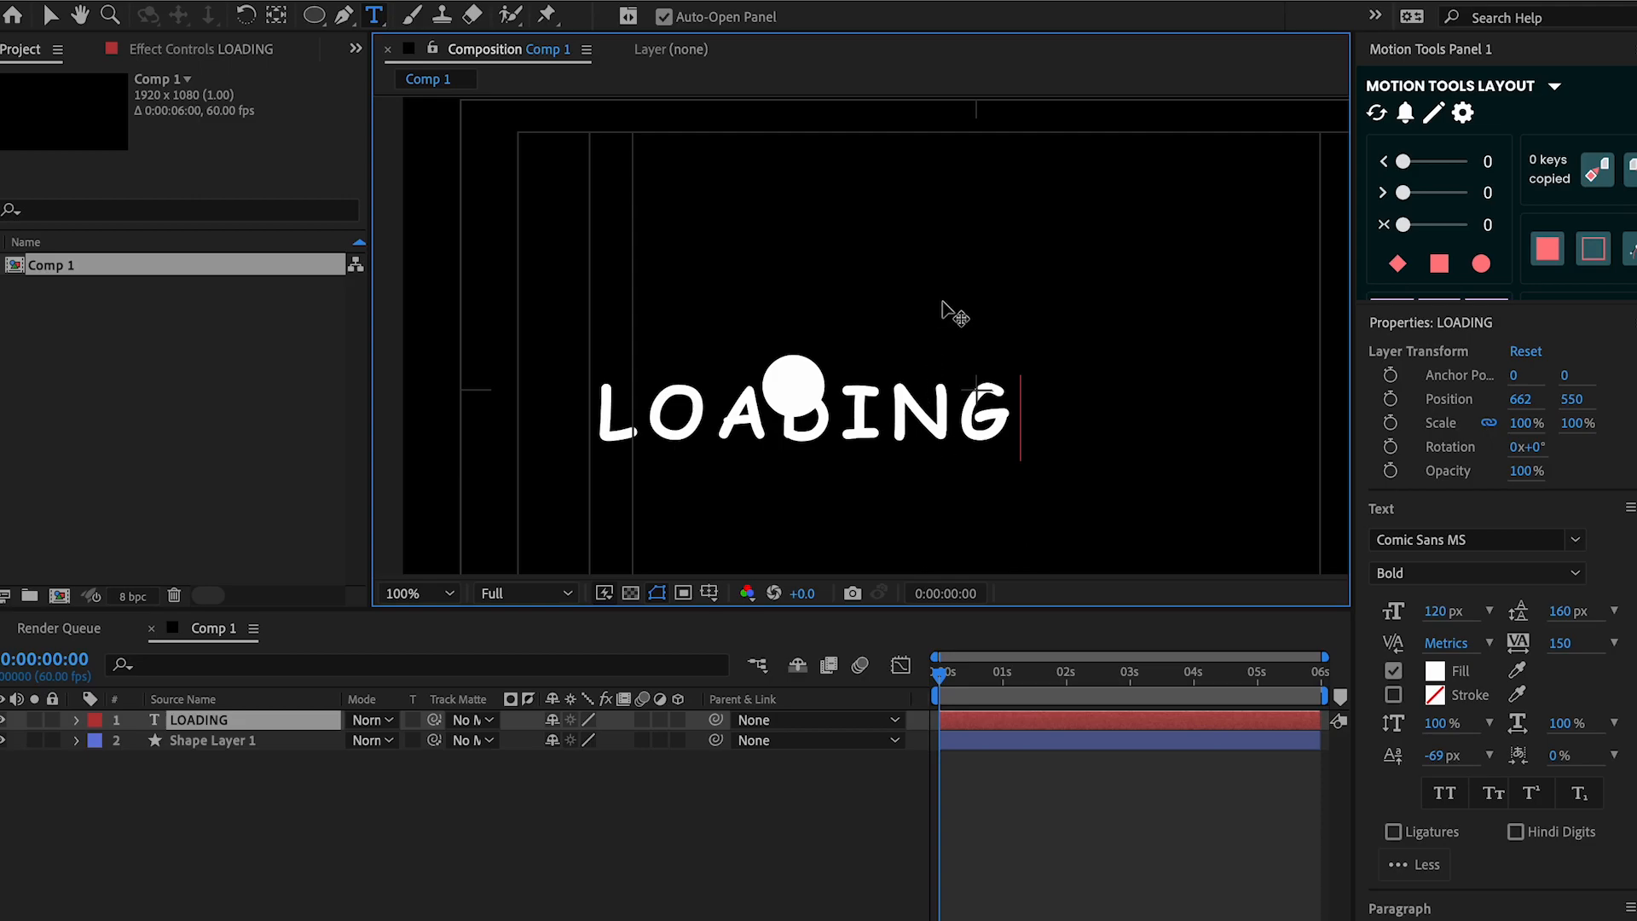
click(597, 823)
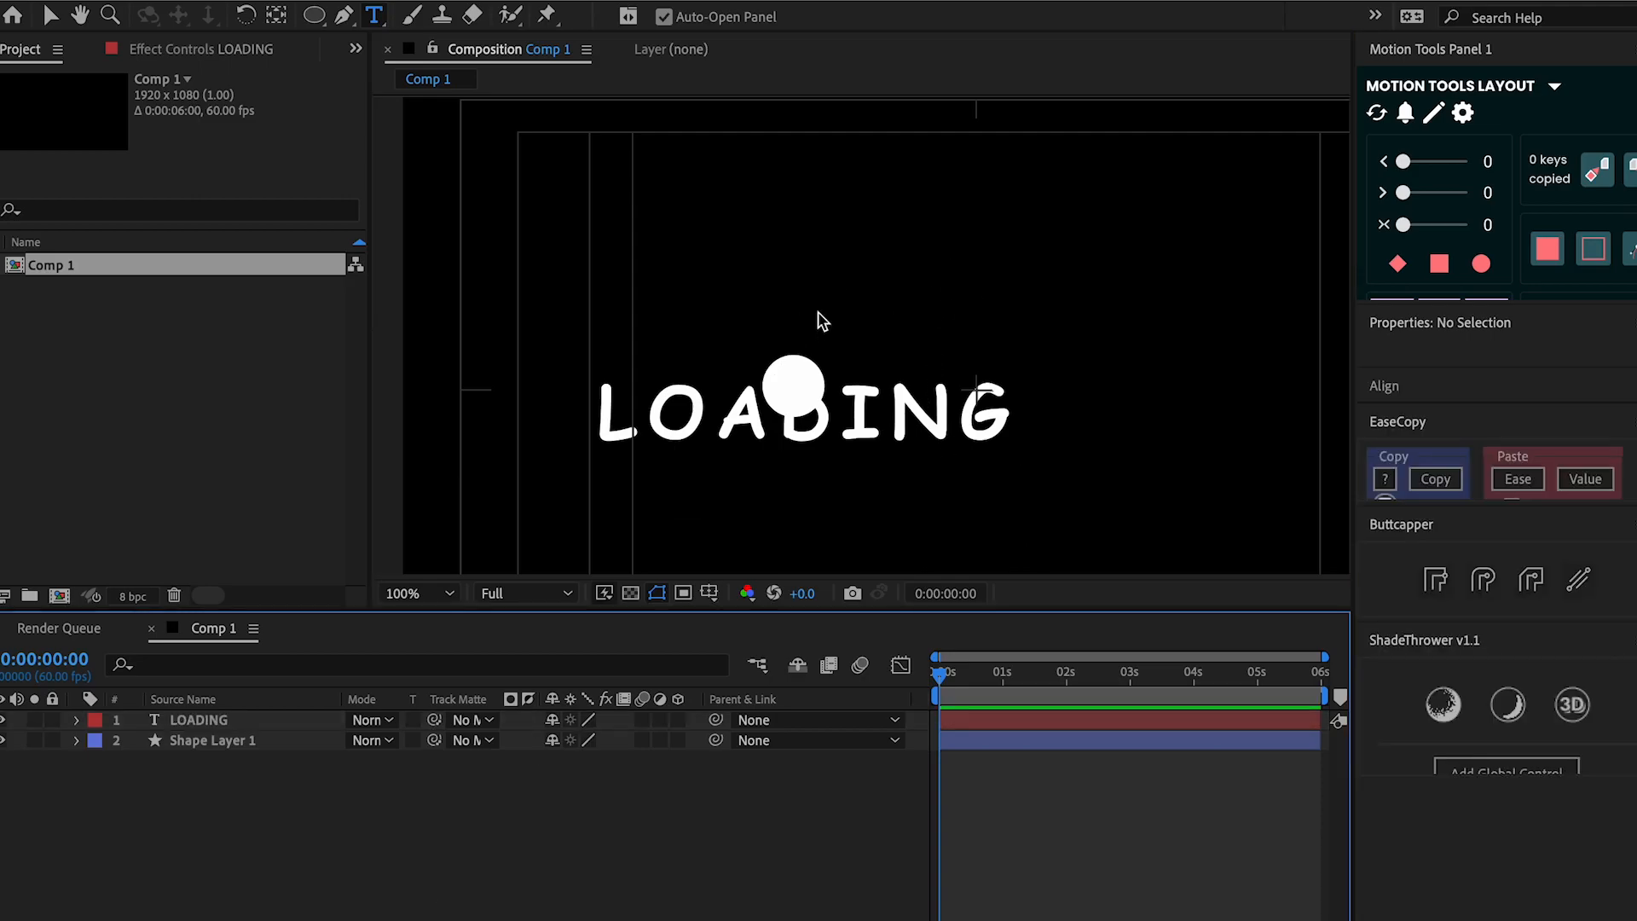
key(v)
Change the LOADING text's font to Futura Bold
click(914, 407)
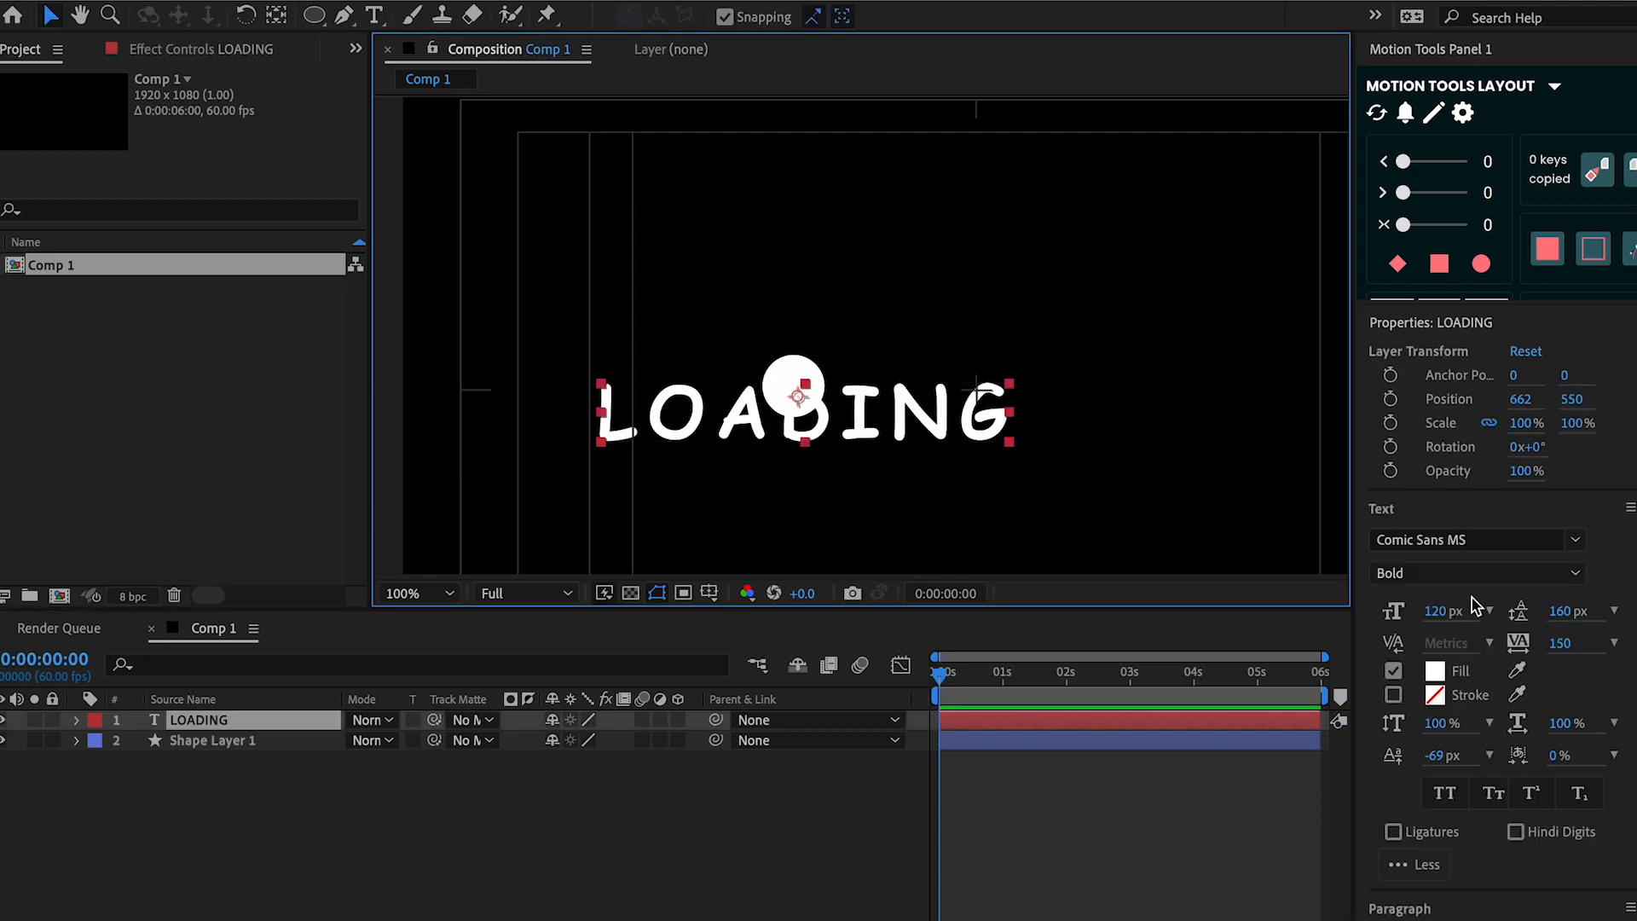
click(1460, 538)
text(Futu)
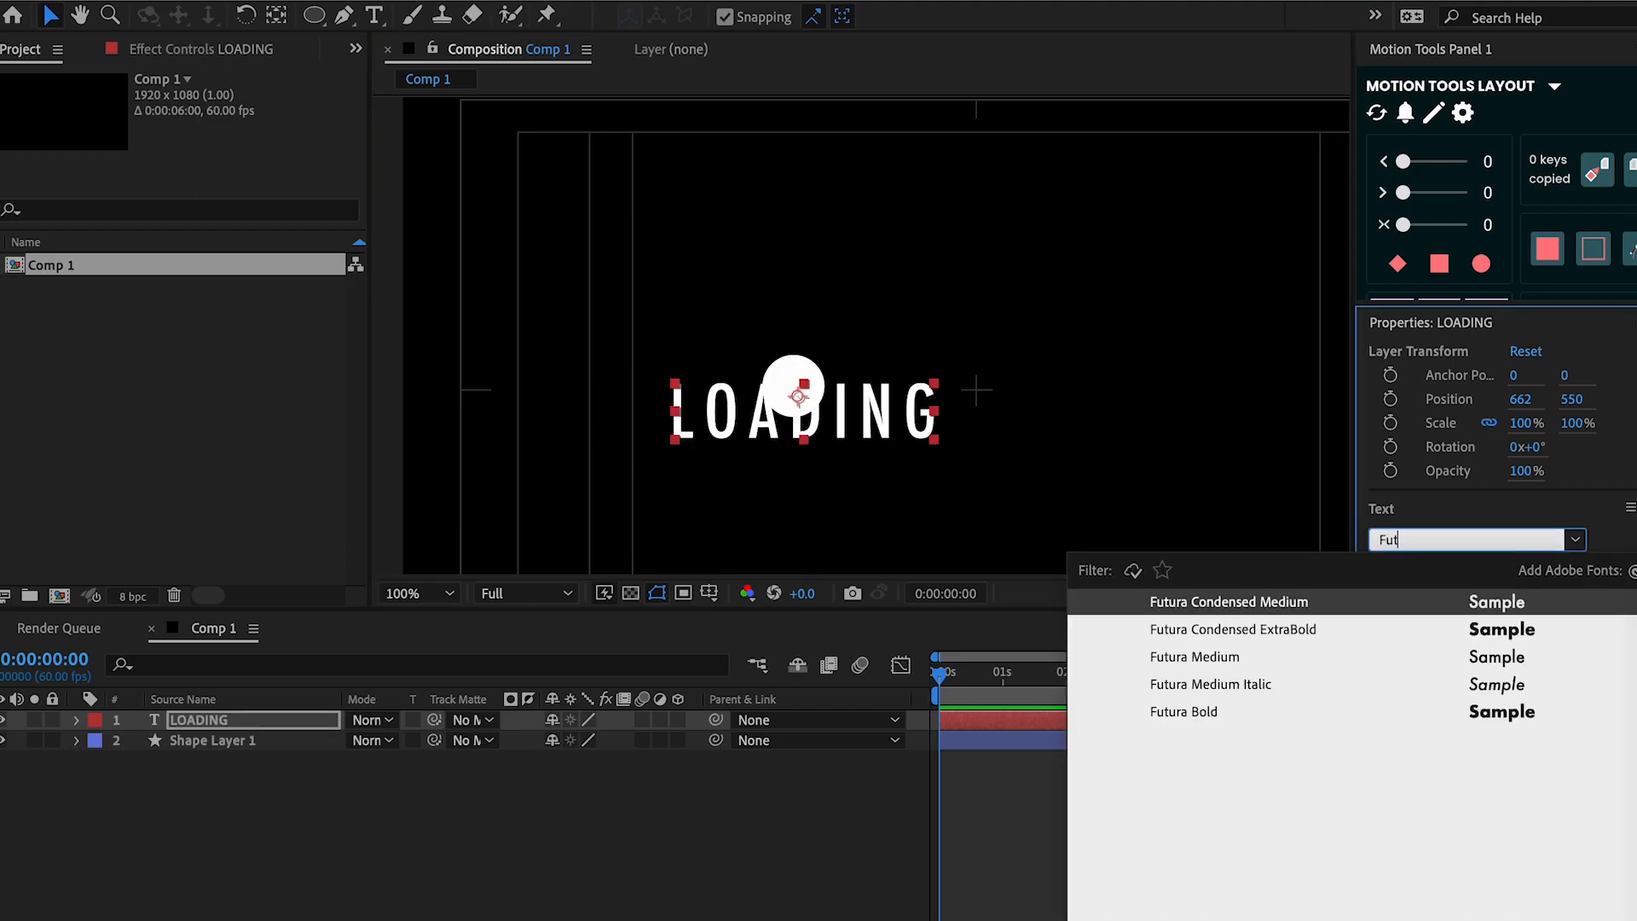
click(1200, 712)
click(663, 872)
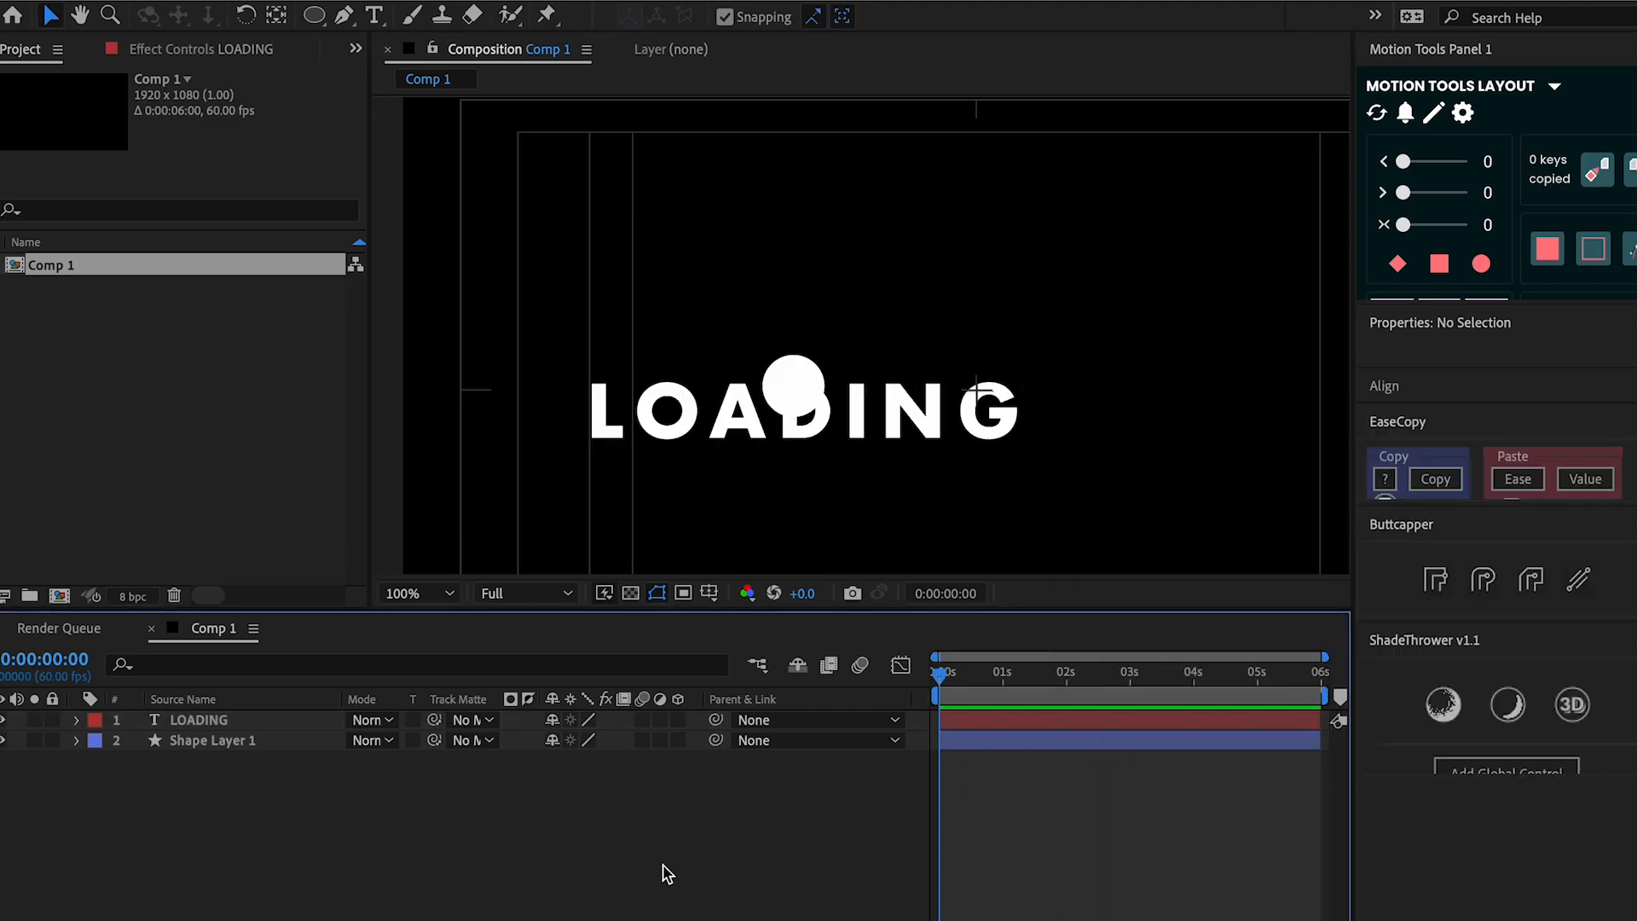
Align the LOADING text to the composition's horizontal and vertical centre
click(840, 414)
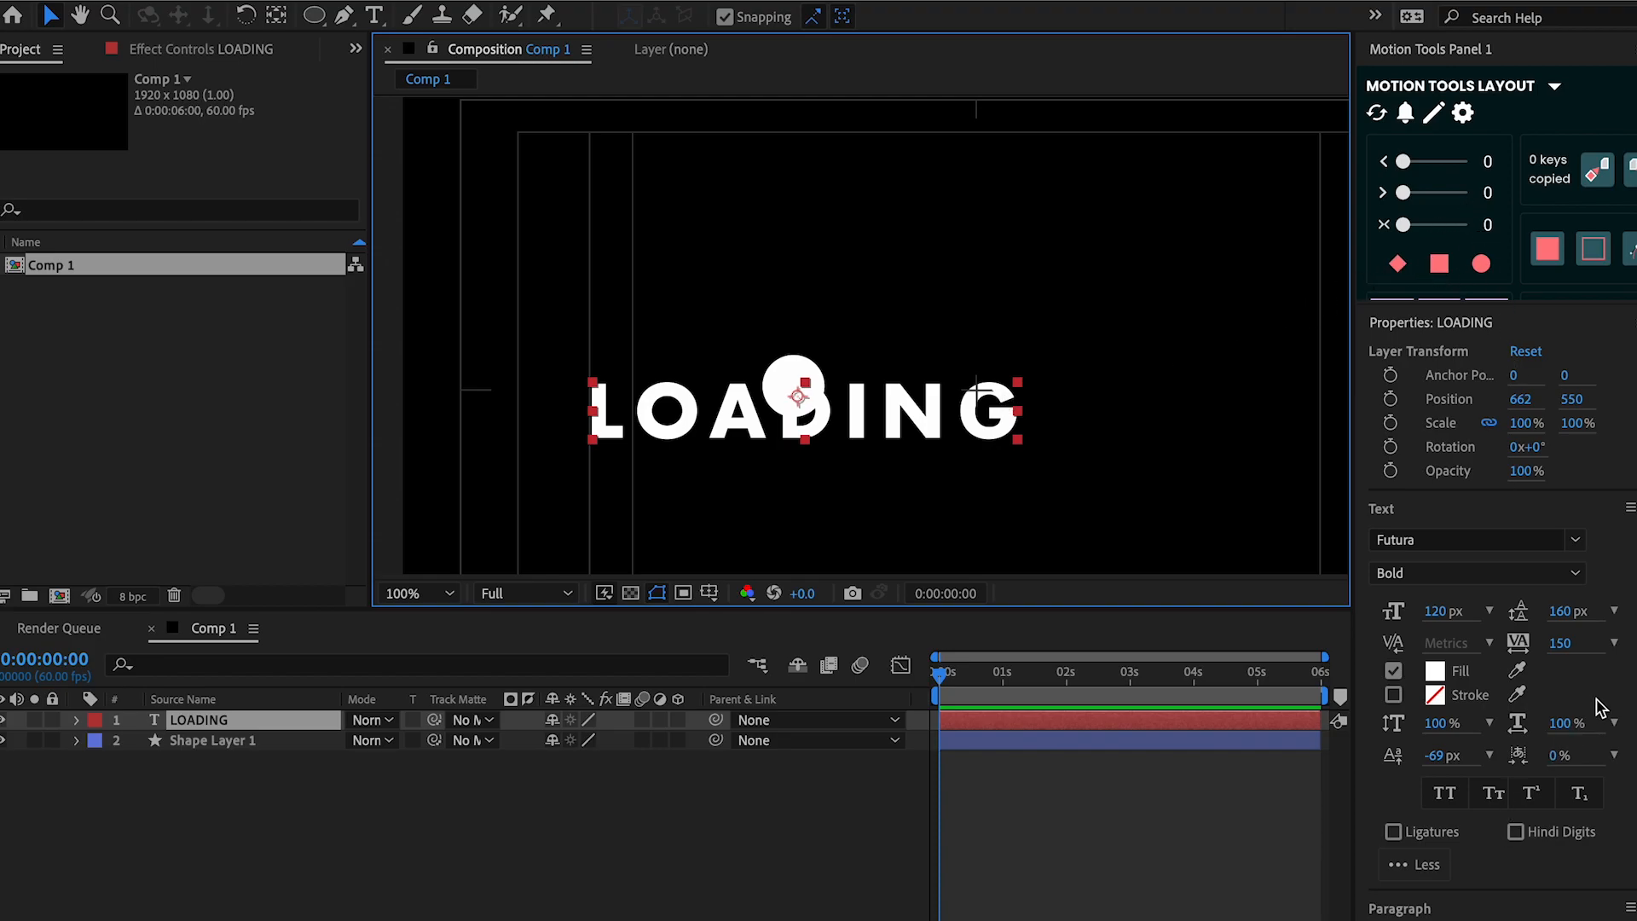
scroll(1526, 423, down, 5)
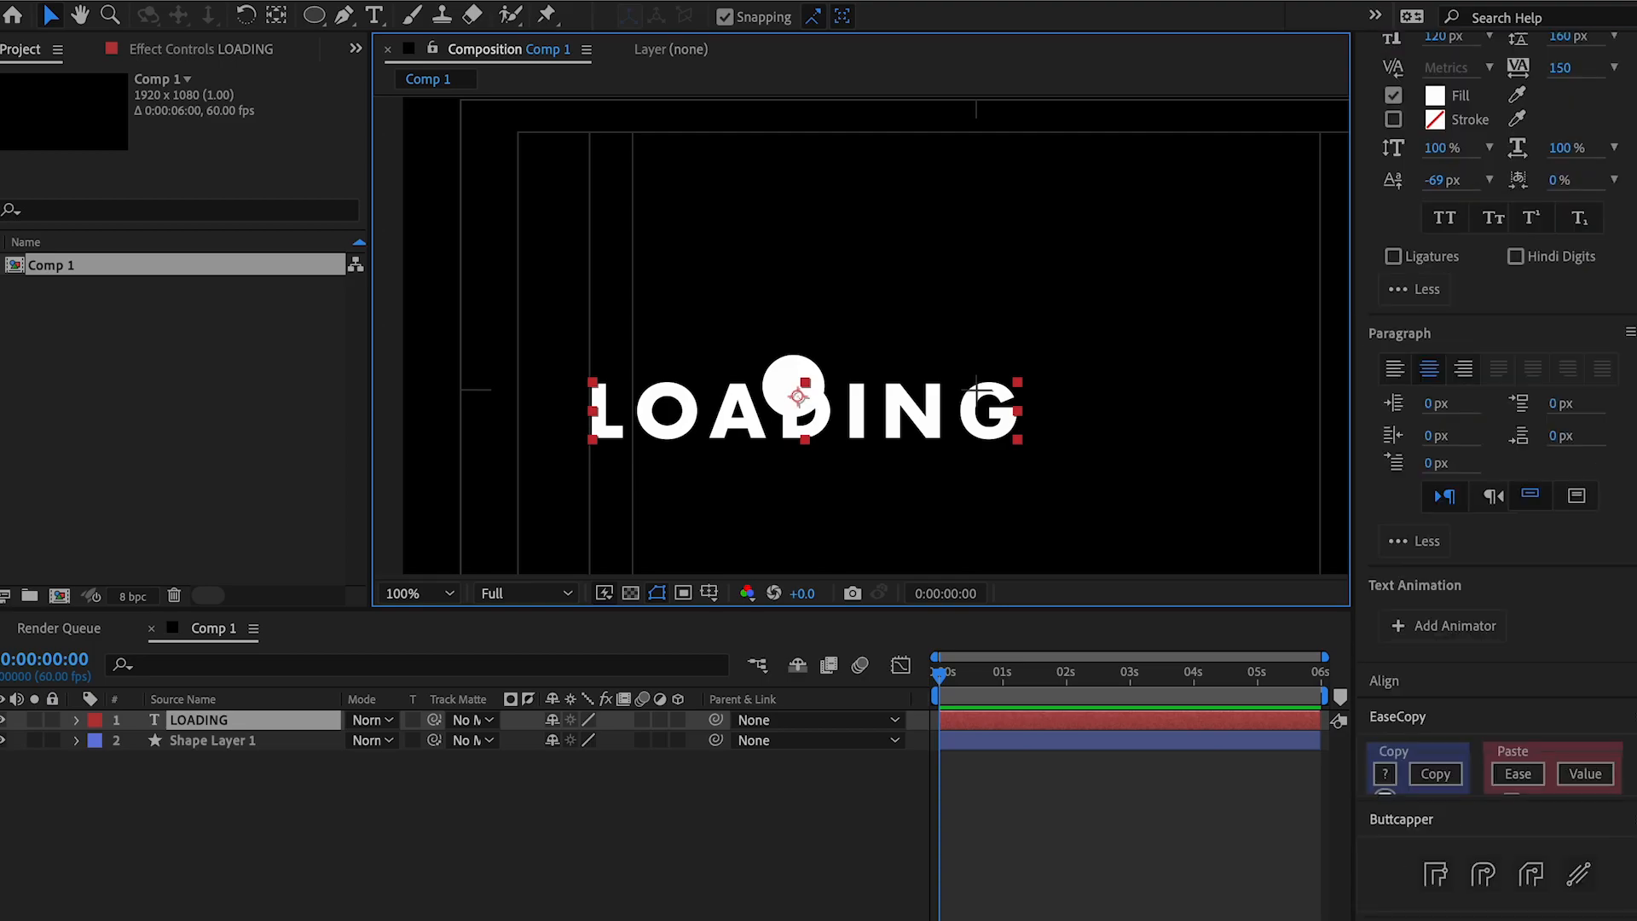
click(1400, 679)
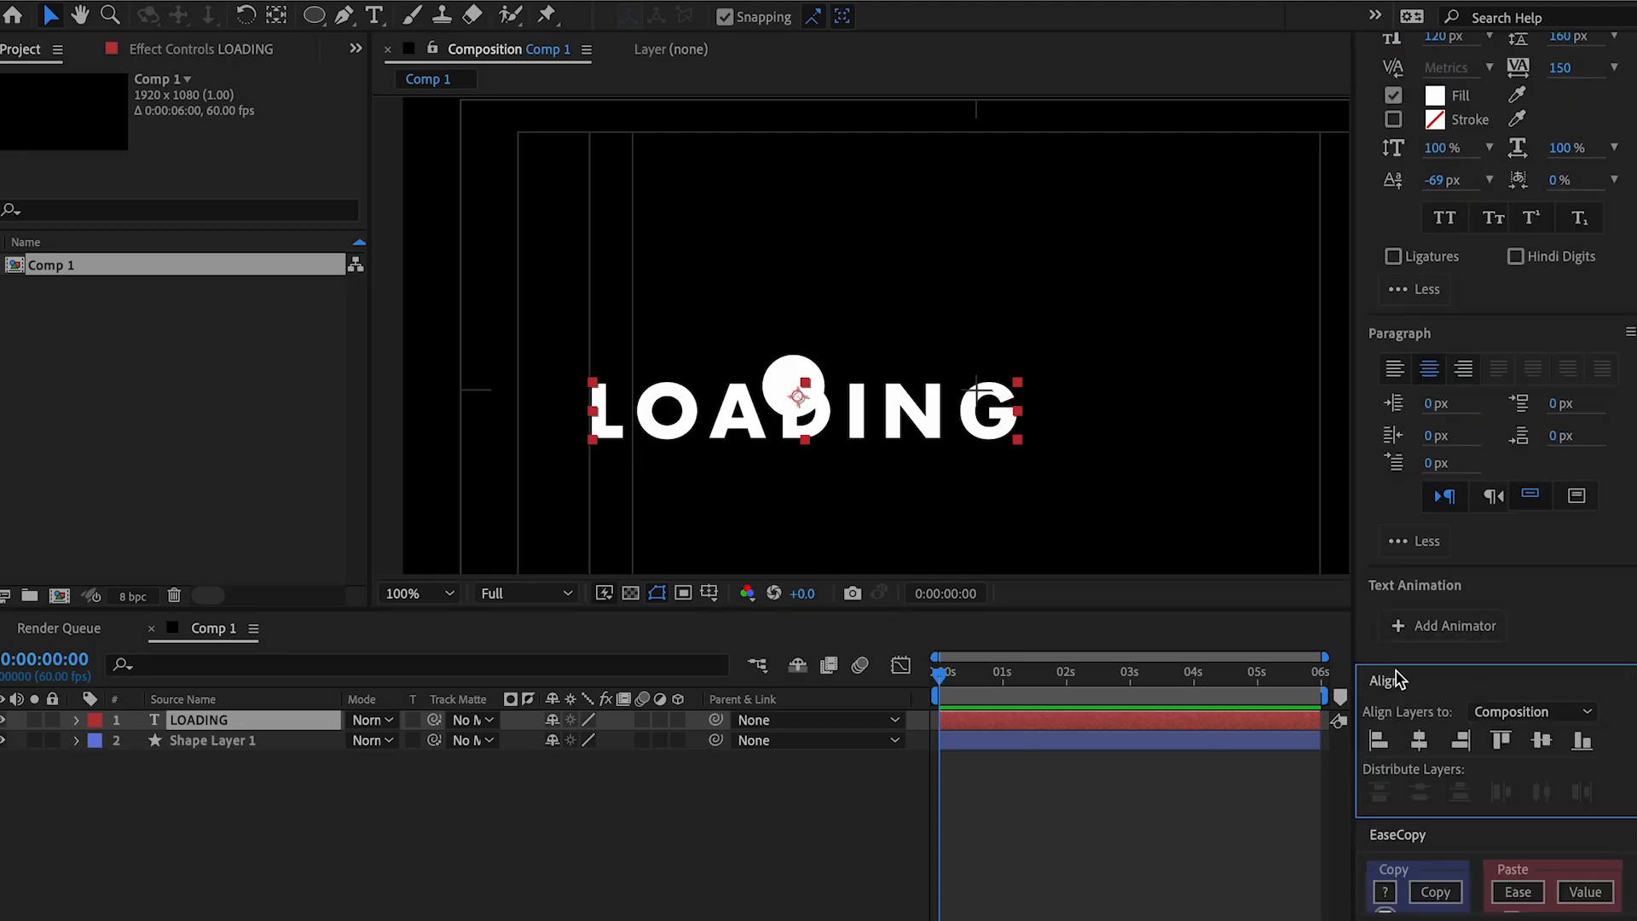
click(1418, 740)
click(1541, 740)
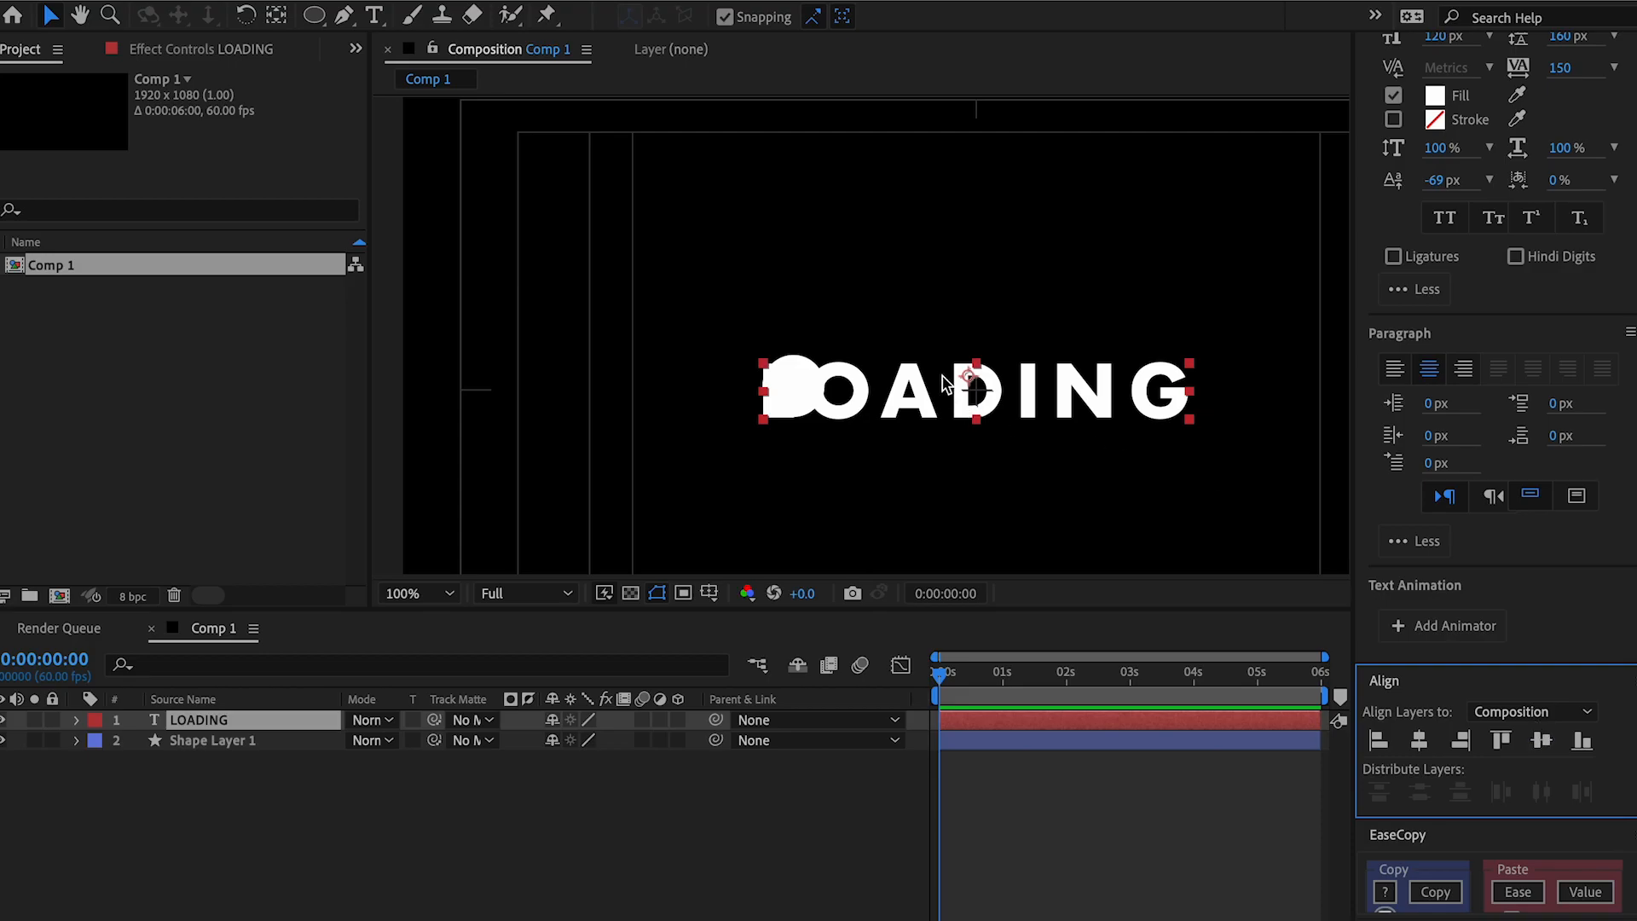
click(550, 801)
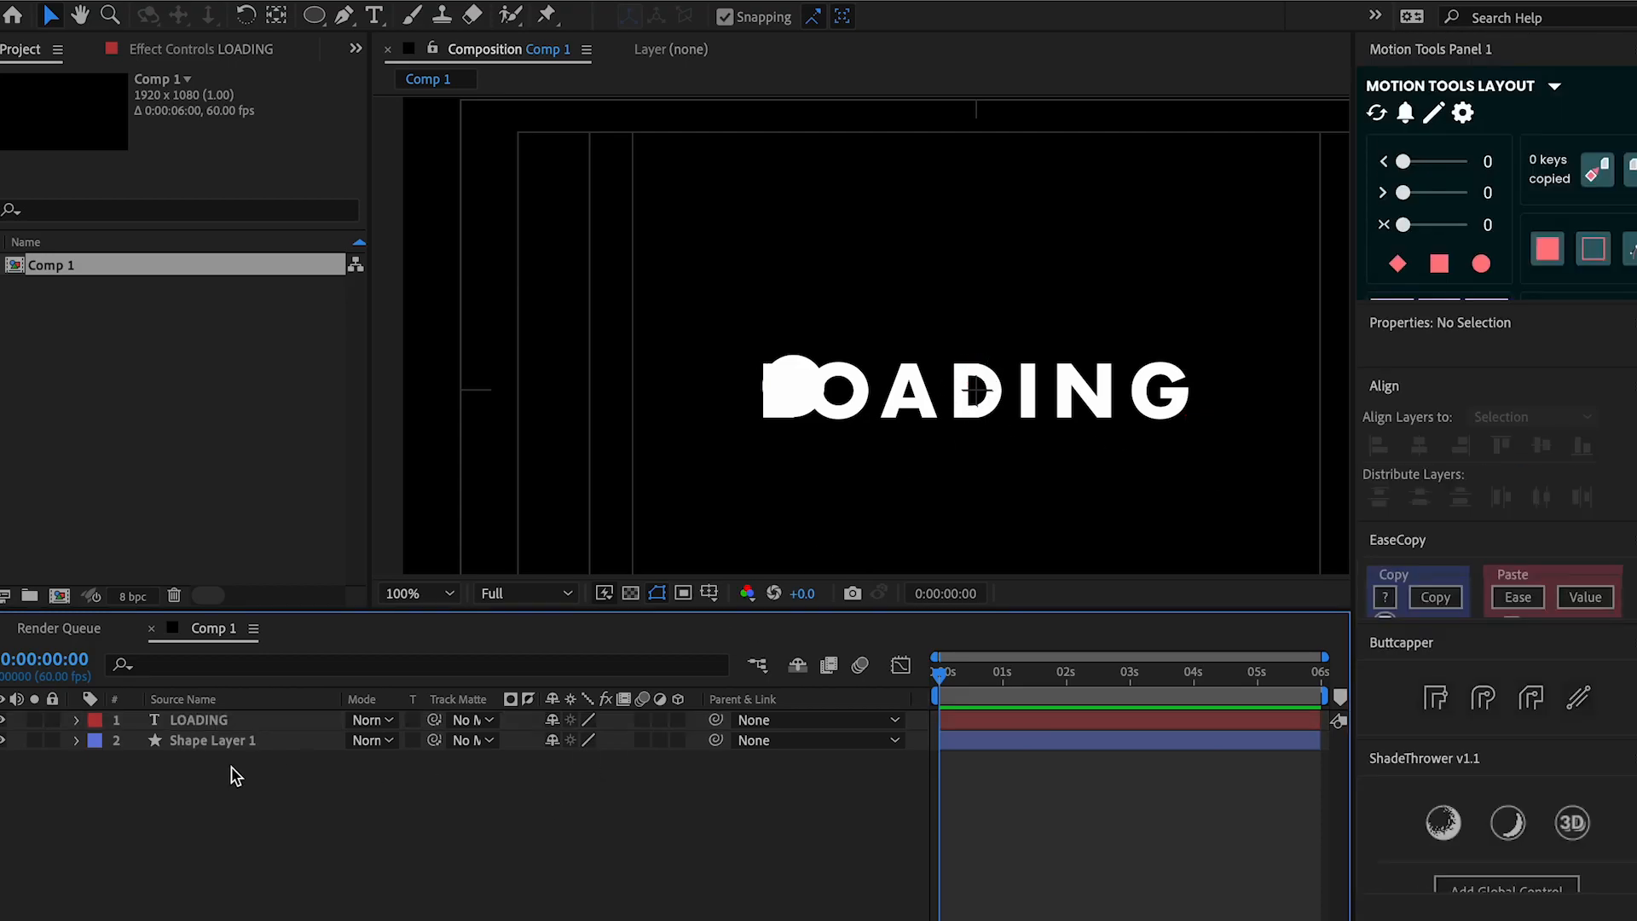
Centre the anchor point of the circle's shape layer on the circle
click(218, 740)
scroll(839, 386, up, 2)
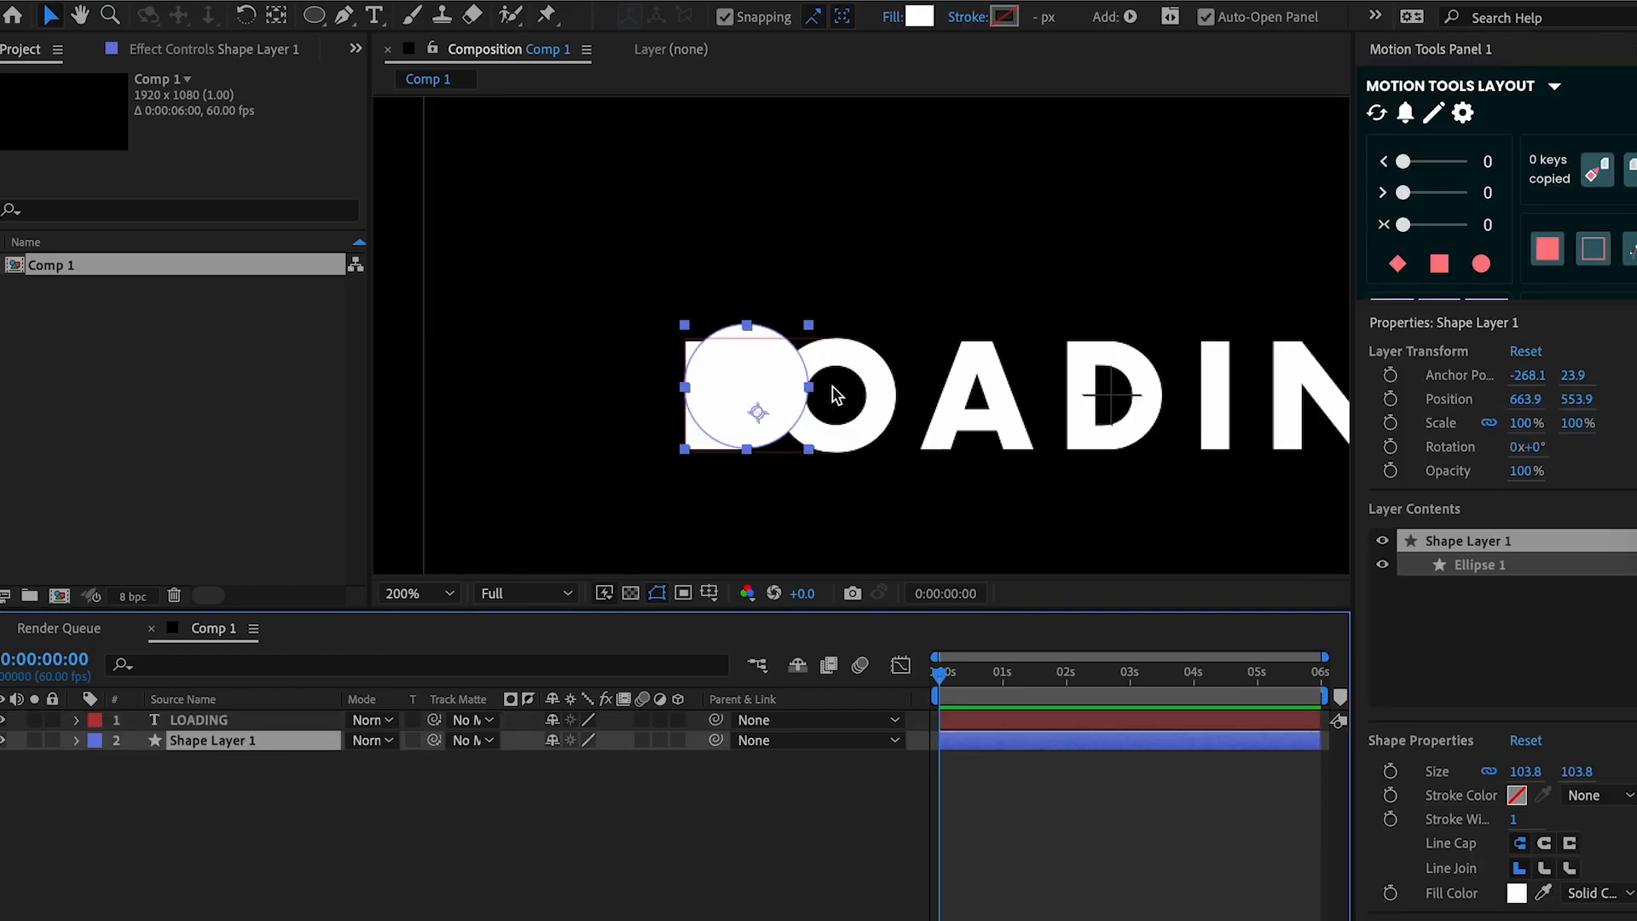
scroll(1433, 235, down, 2)
scroll(1433, 235, down, 1)
click(1435, 239)
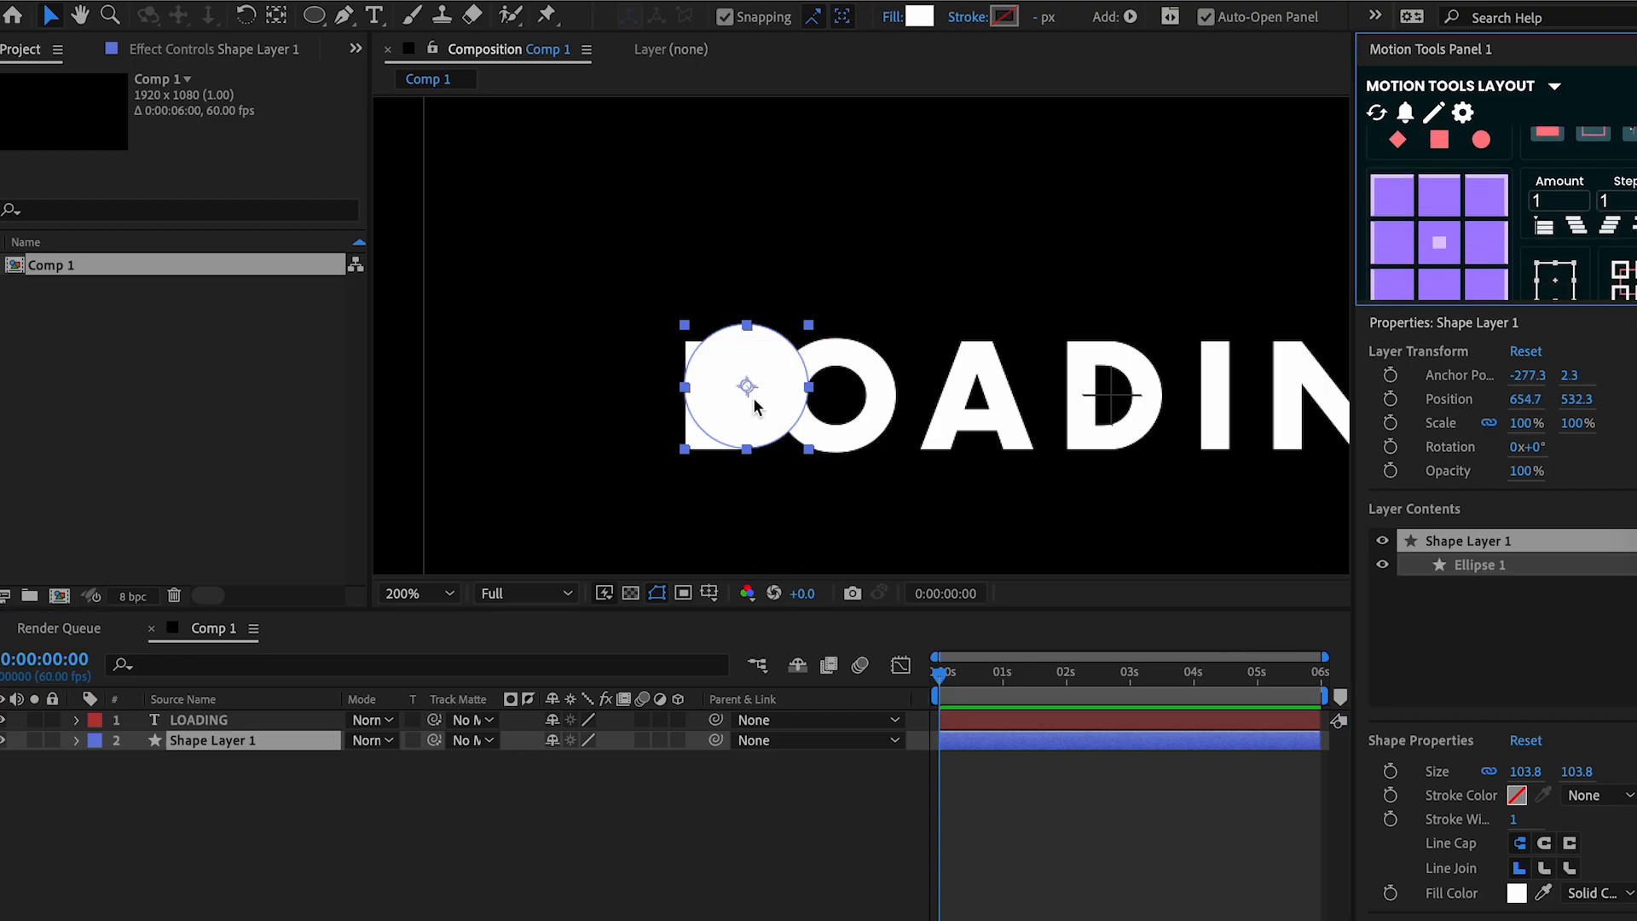
Scale the circle down to about 24.9% and place it over the top of the L at about 615, 492
scroll(754, 407, up, 3)
scroll(756, 432, down, 3)
drag(809, 474, 708, 352)
scroll(712, 358, up, 2)
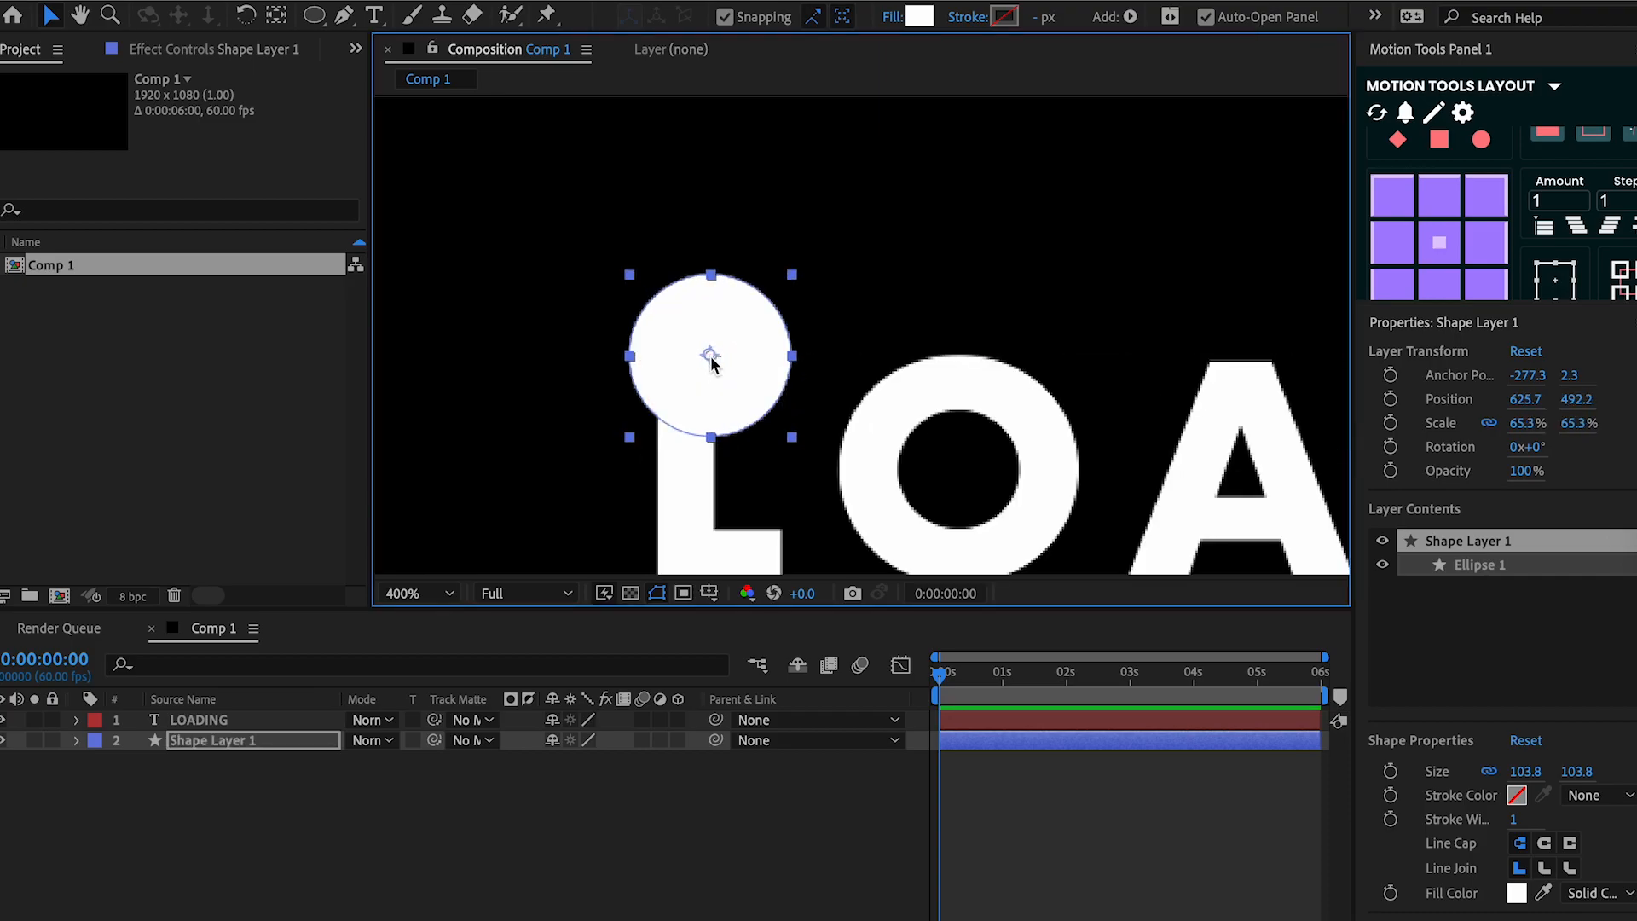
click(798, 278)
click(756, 322)
drag(798, 278, 687, 368)
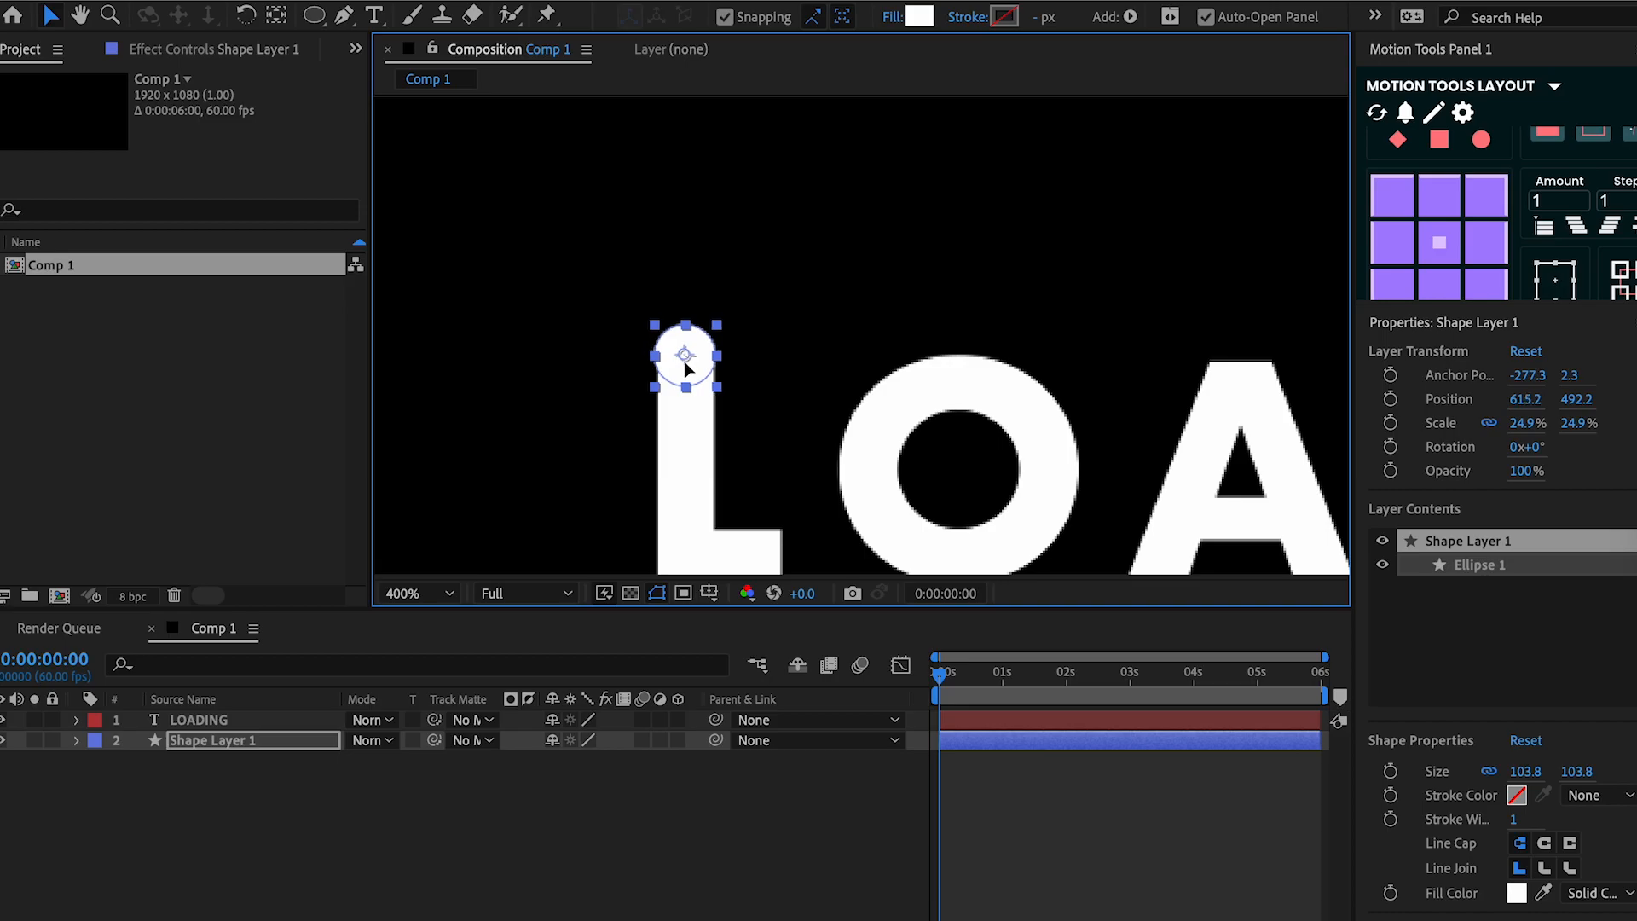
scroll(704, 384, down, 2)
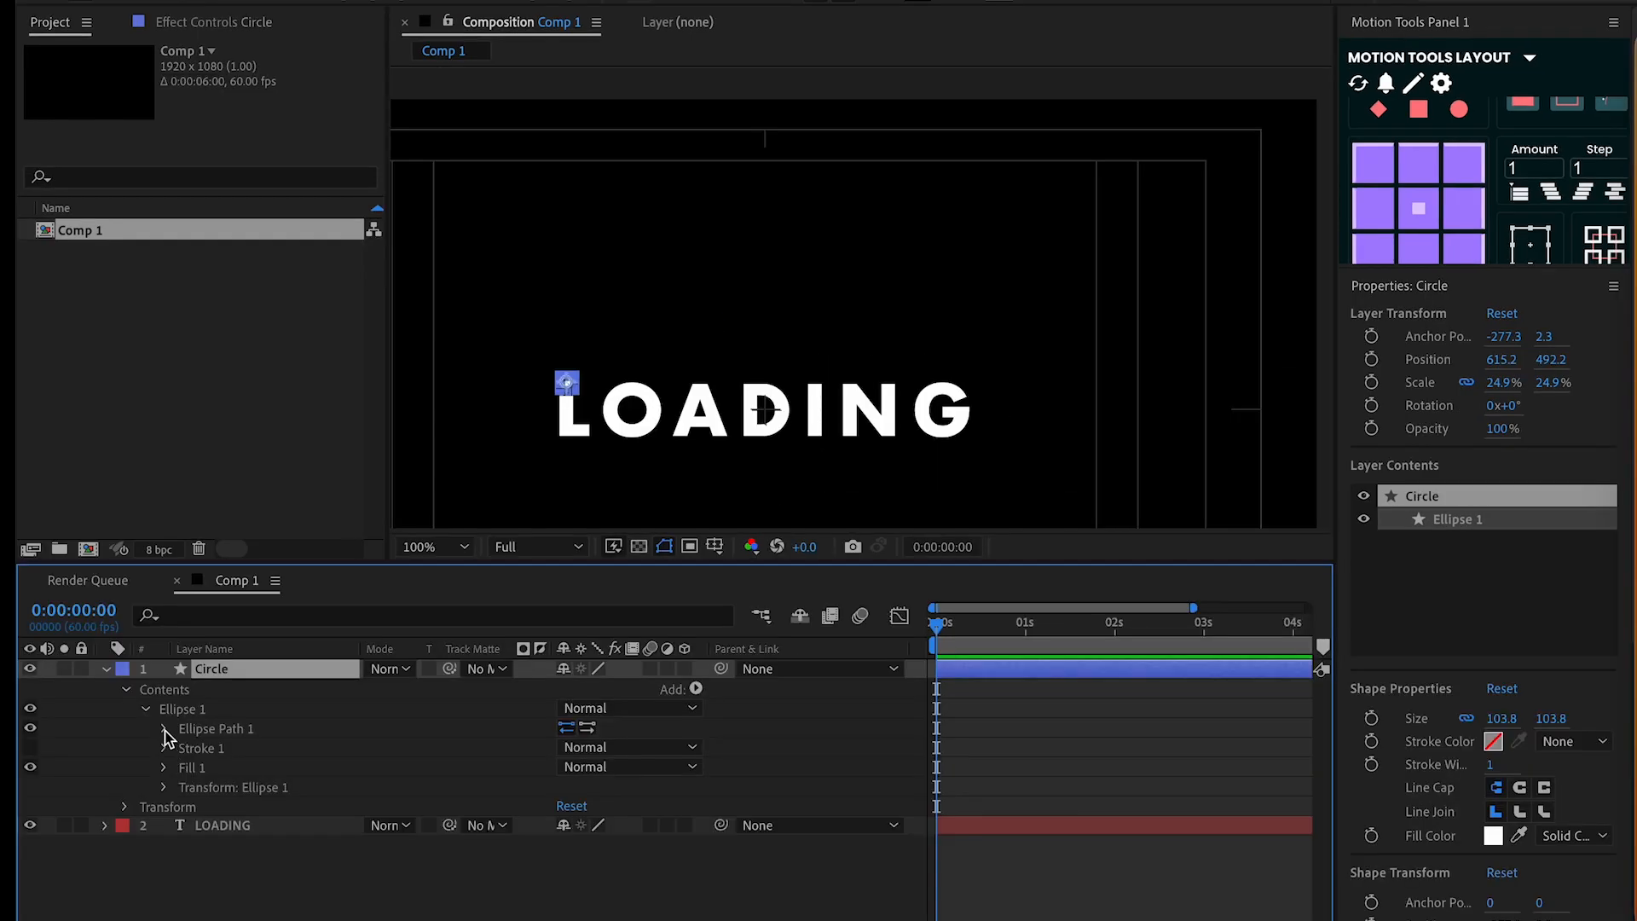
Add Ellipse Path Position keyframes to the Circle layer at 0:00, about 31 frames, and 1:00
click(165, 729)
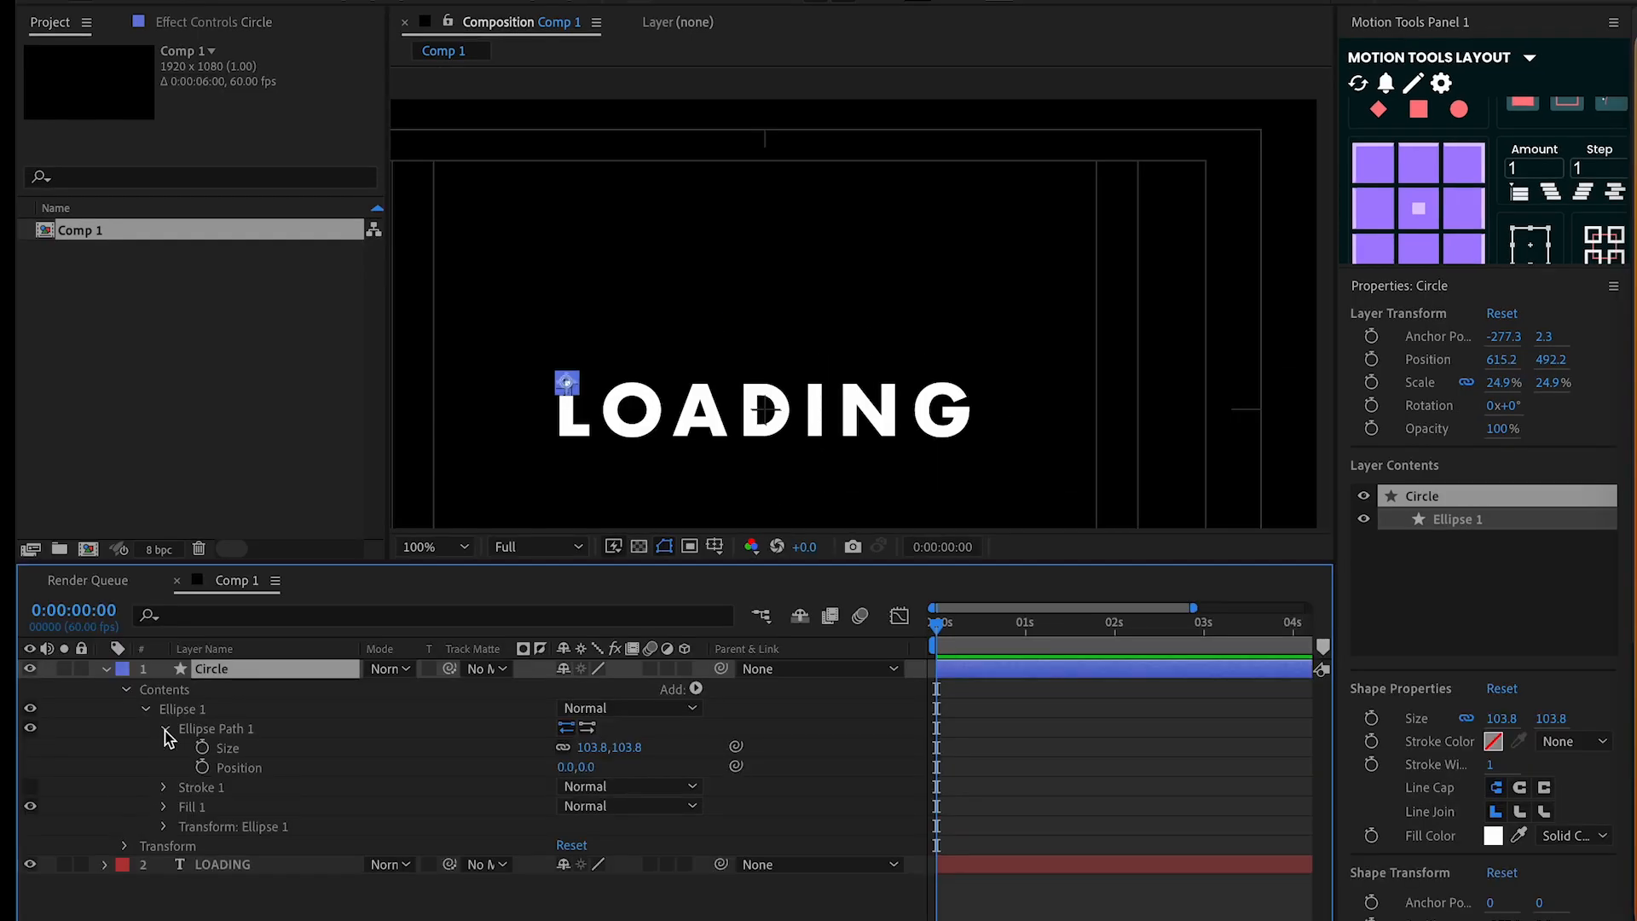
click(202, 768)
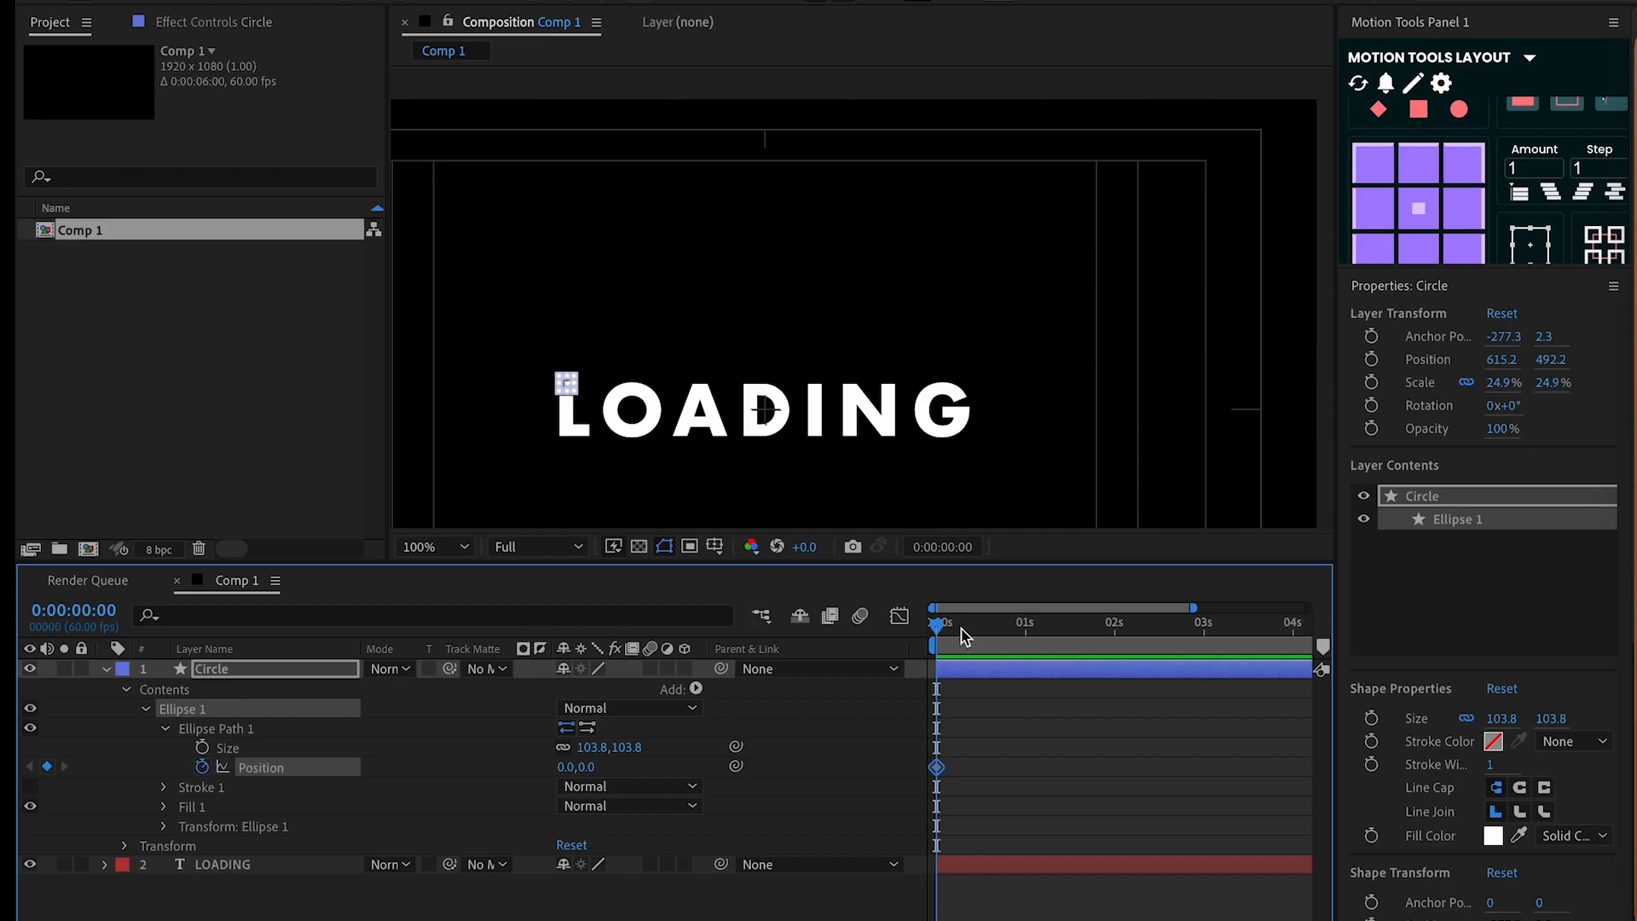
drag(936, 624, 1026, 627)
click(47, 766)
click(48, 766)
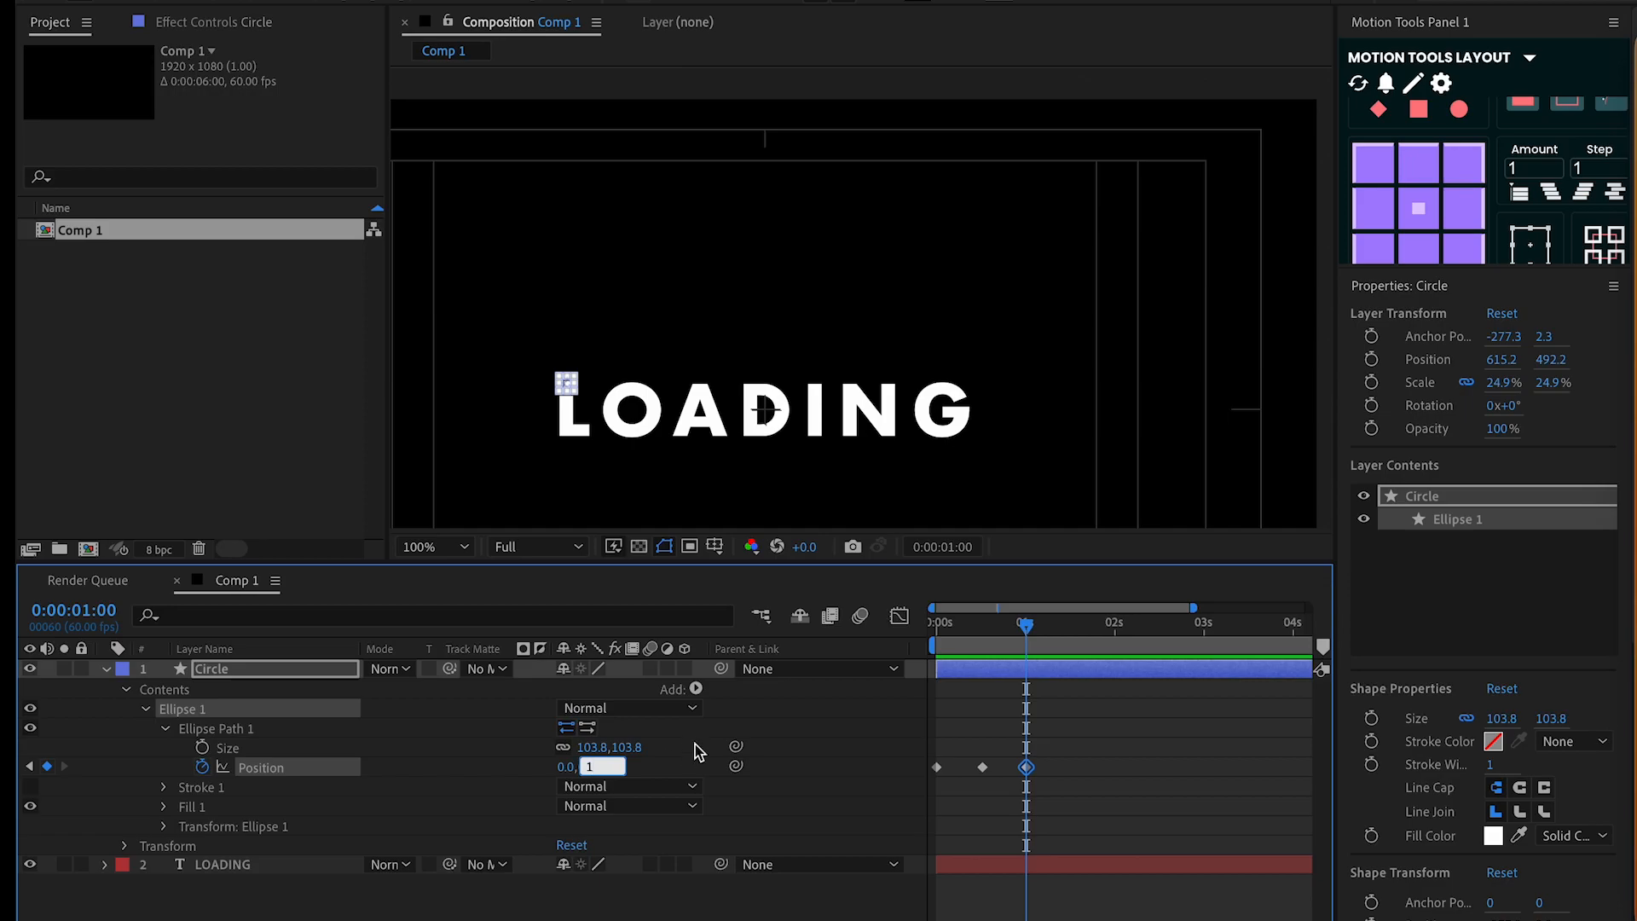
Set the middle Ellipse Path Position keyframe of the Circle layer to 0, -100
click(30, 766)
click(585, 767)
text(100)
key(Return)
click(588, 767)
text(-100)
key(Return)
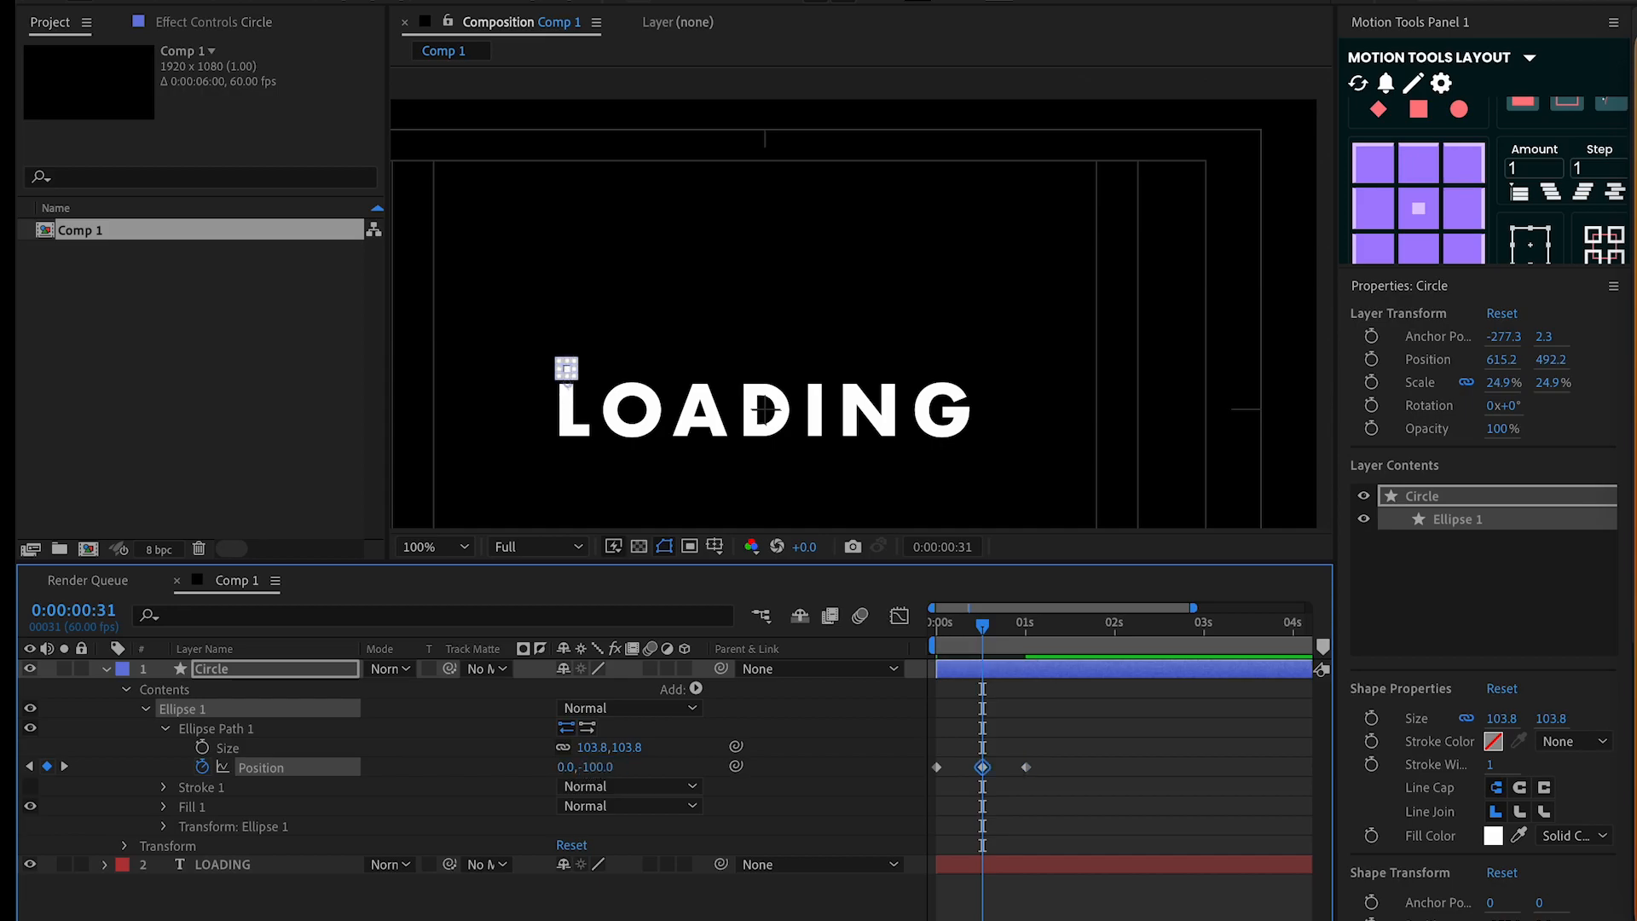
Set the Circle layer's middle Ellipse Path Position keyframe to 0, -200 and go to the keyframe at 1:00
click(597, 766)
text(-200)
key(Return)
click(63, 766)
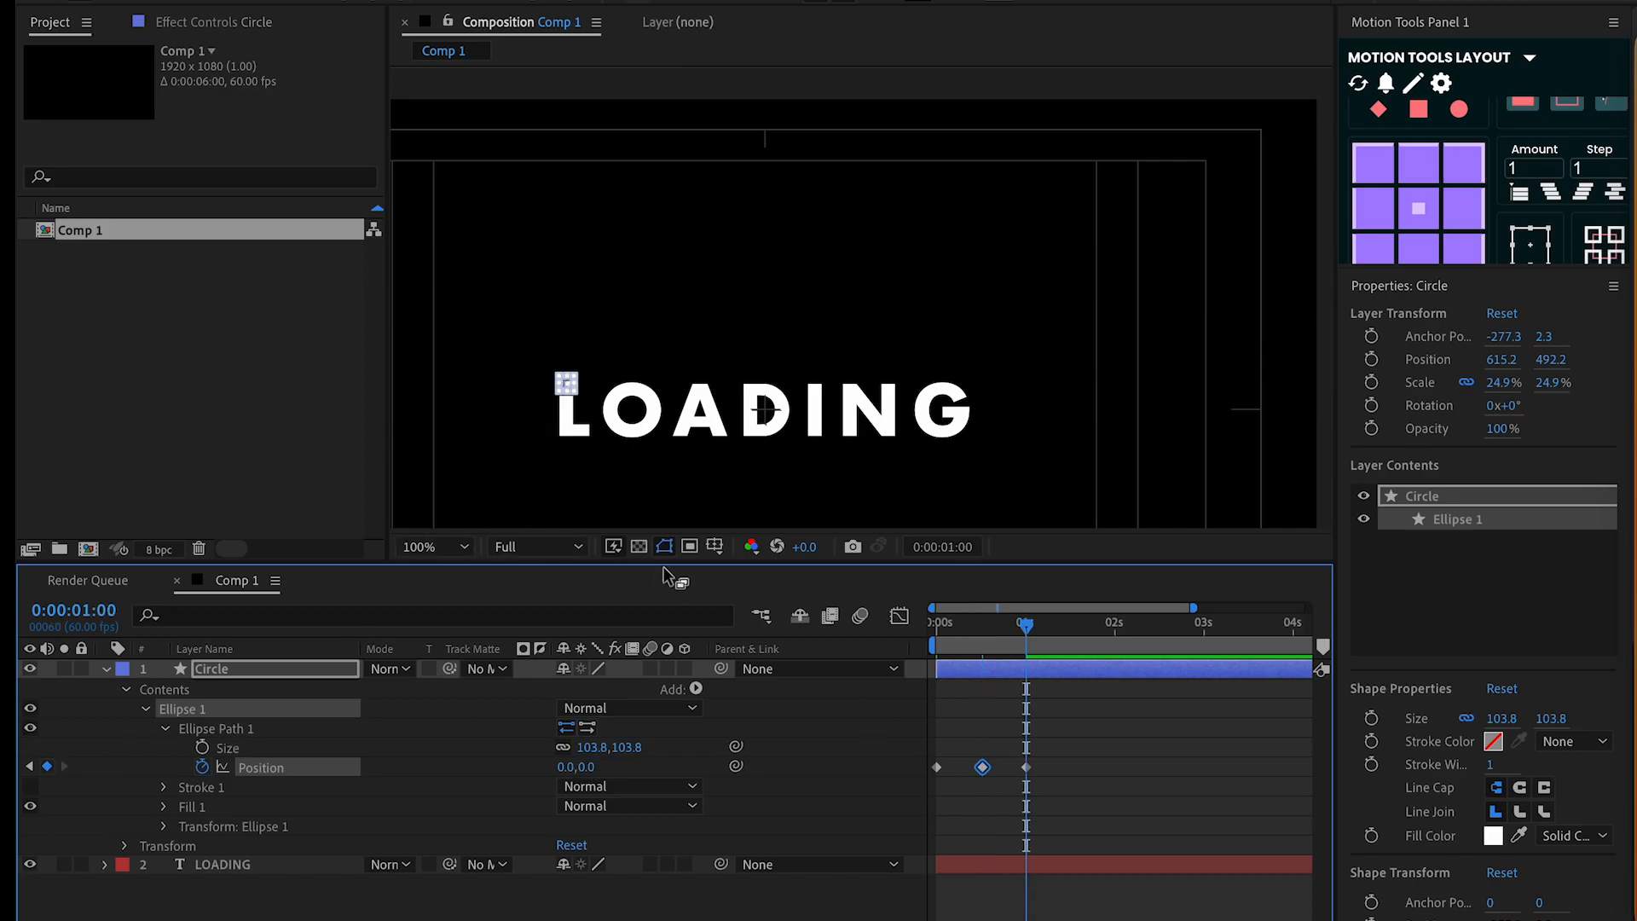
Show the grid over the composition and inspect the circle on top of the L up close
click(714, 546)
click(750, 633)
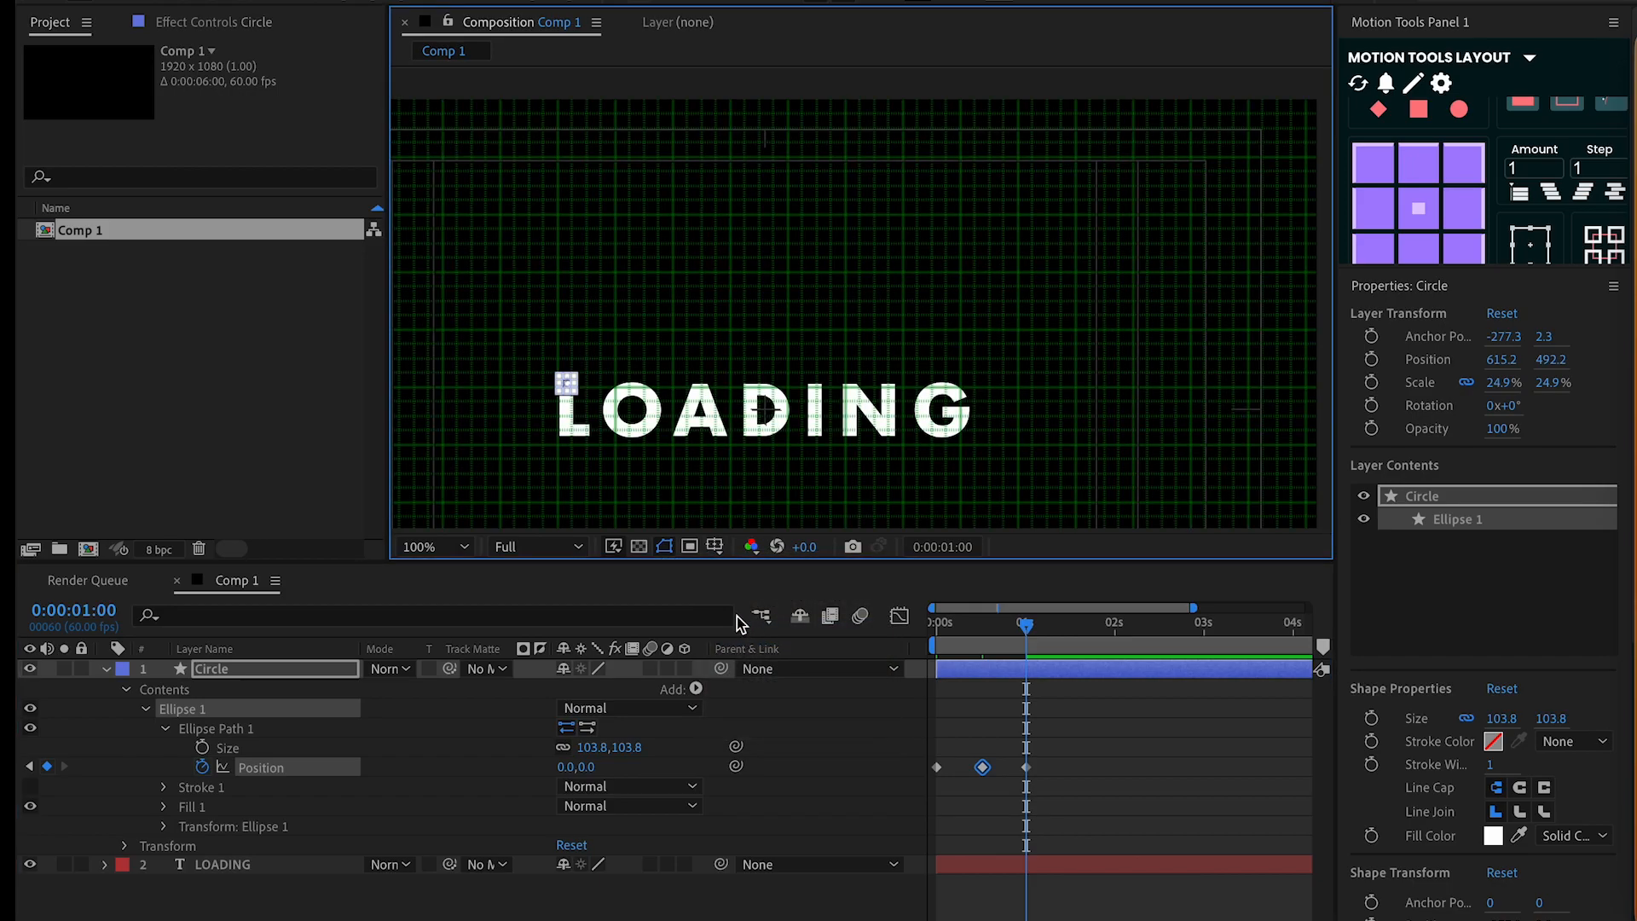
scroll(531, 432, up, 3)
scroll(767, 407, down, 2)
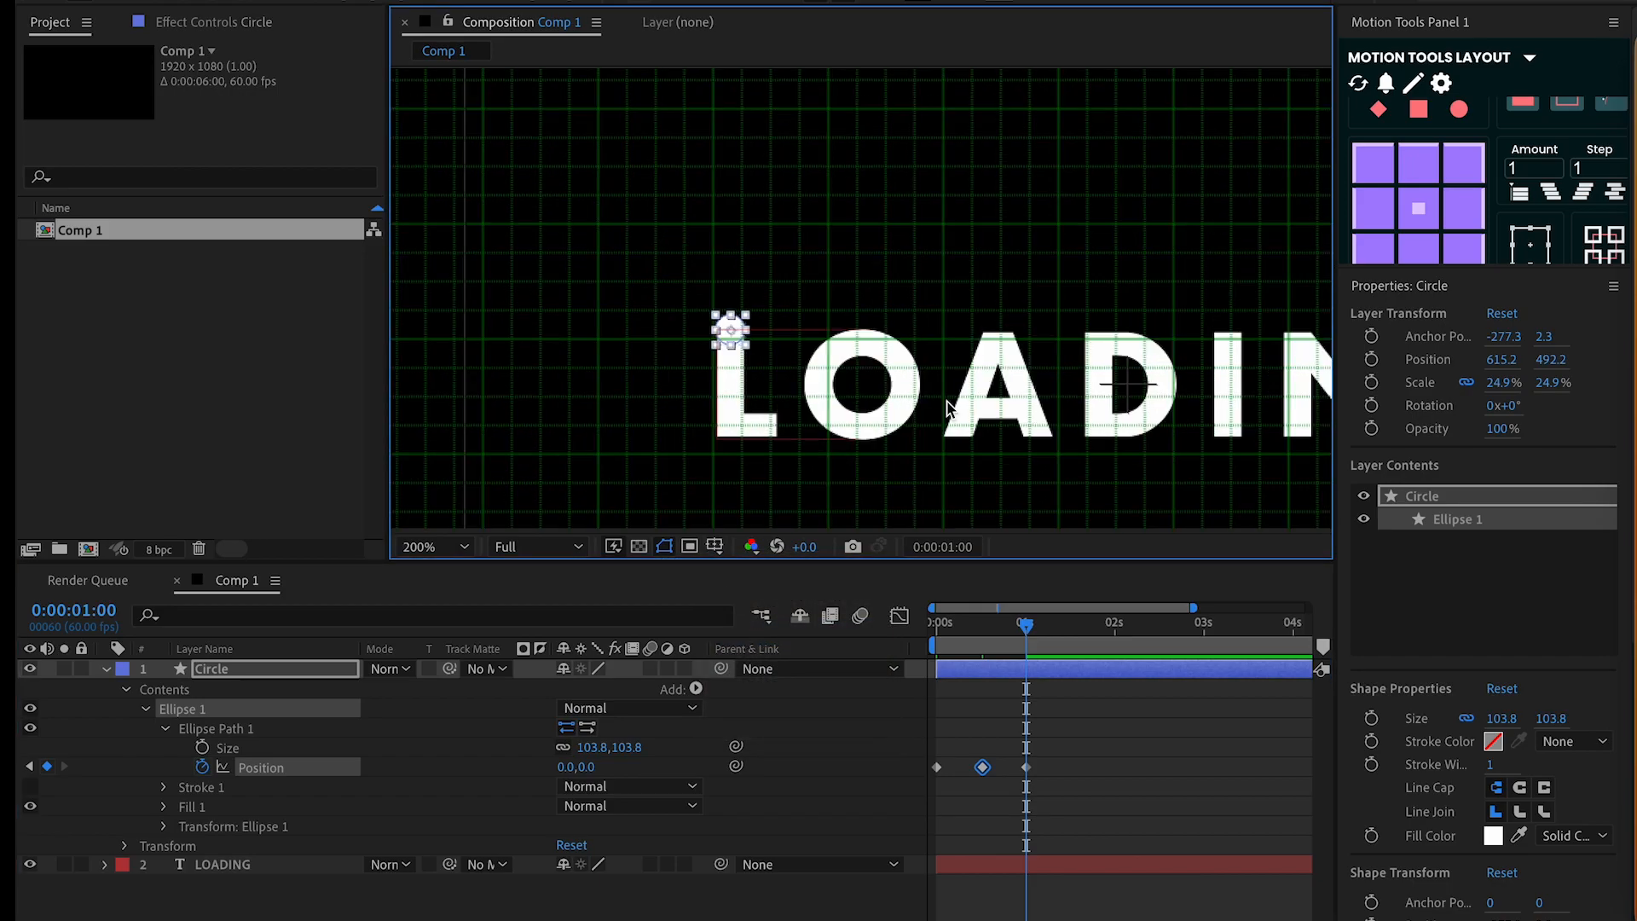
scroll(948, 407, up, 2)
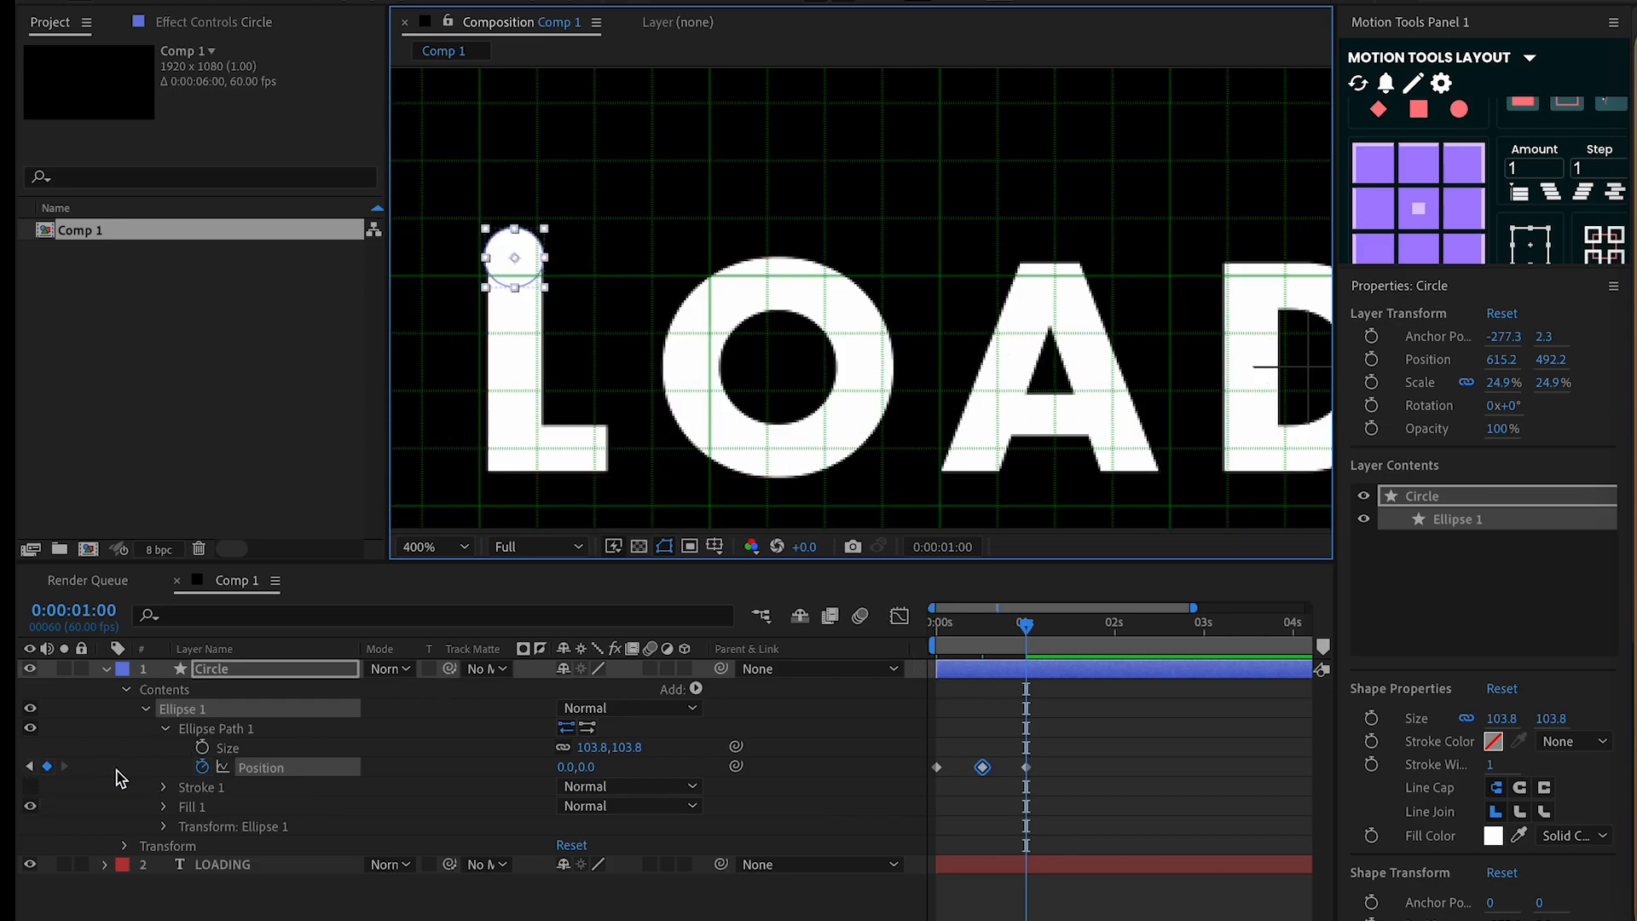
Set the Circle layer's first Ellipse Path Position keyframe at 0:00 to 0, 191, lowering the circle inside the L
click(31, 766)
click(31, 767)
click(495, 763)
drag(585, 766, 778, 790)
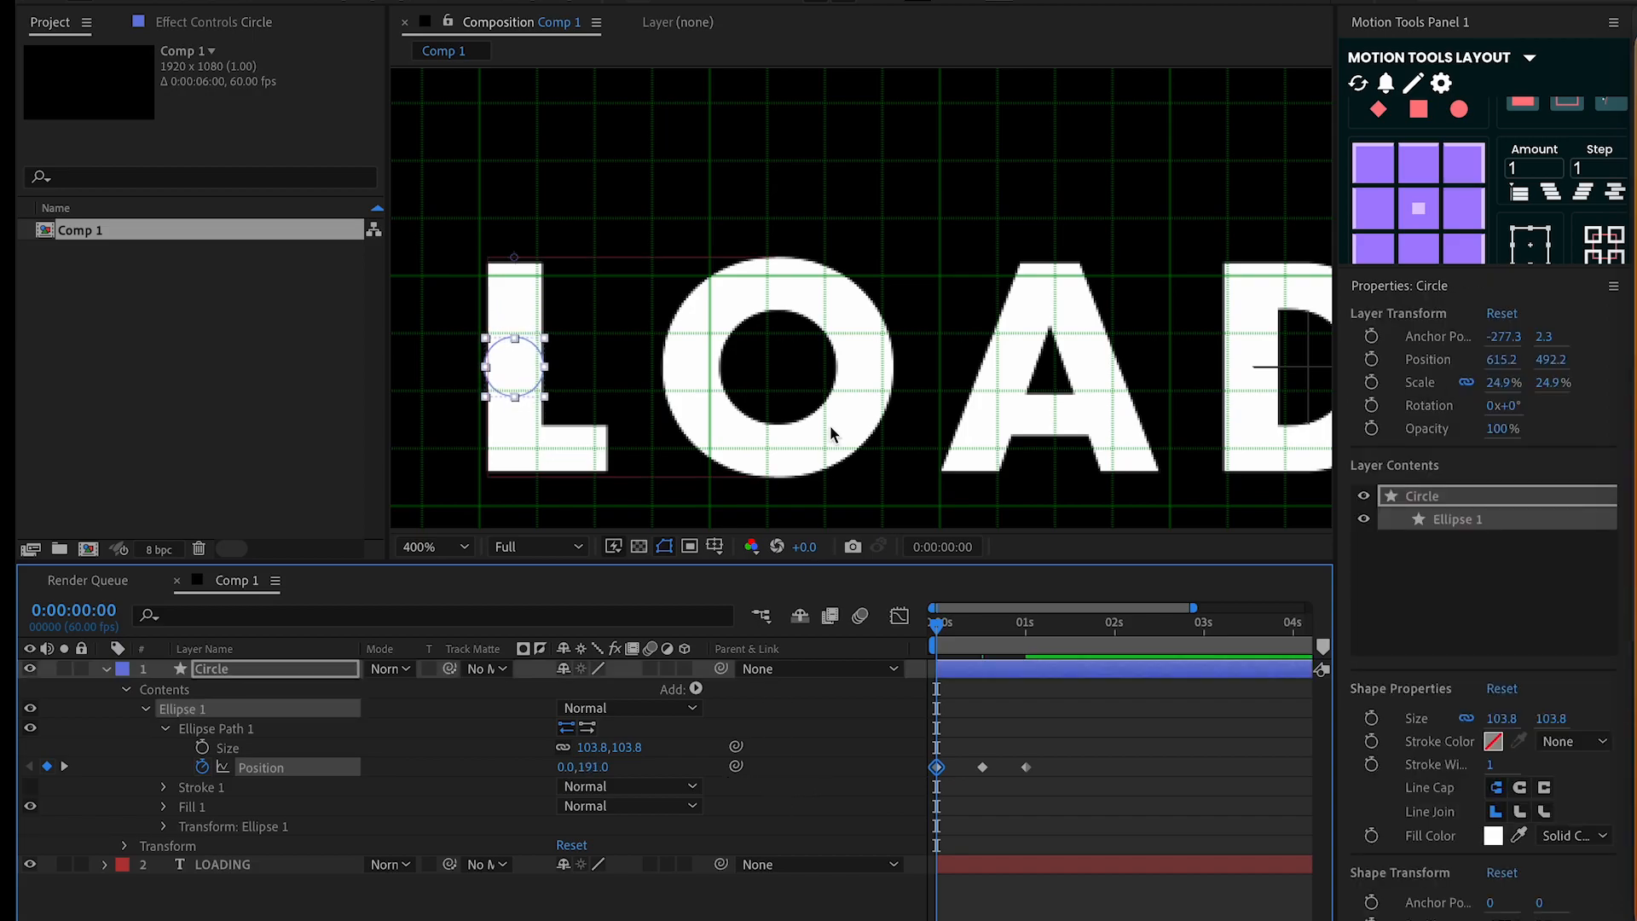
Preview the circle jumping out of the L and landing on top of it
scroll(831, 425, down, 2)
key(ctrl+shift+h)
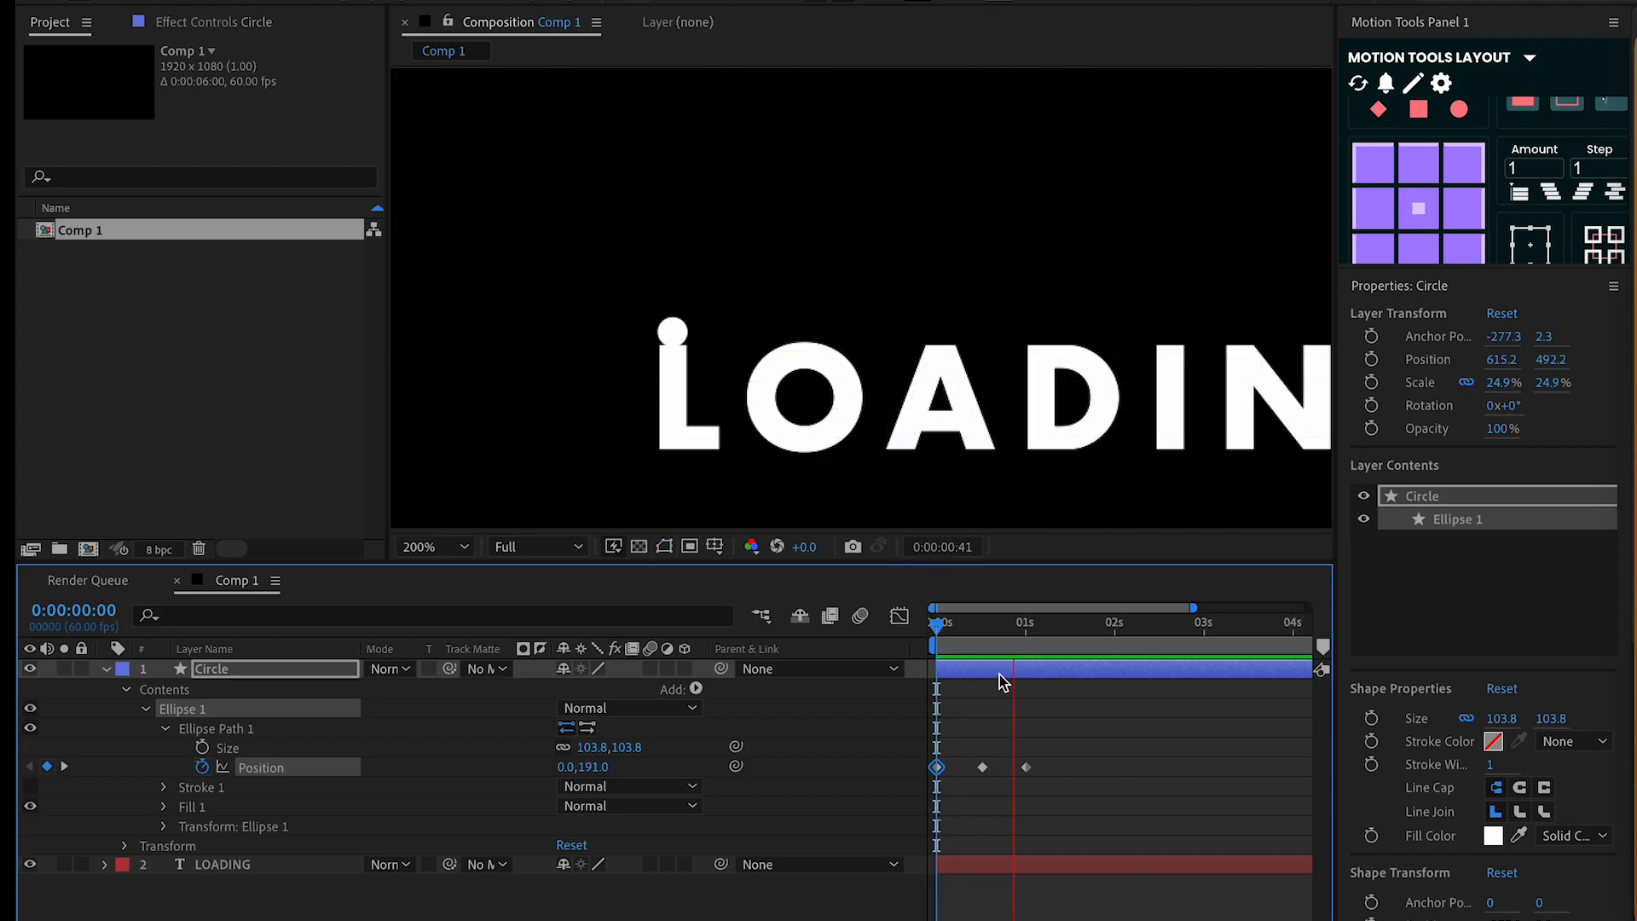
key(ctrl+shift+h)
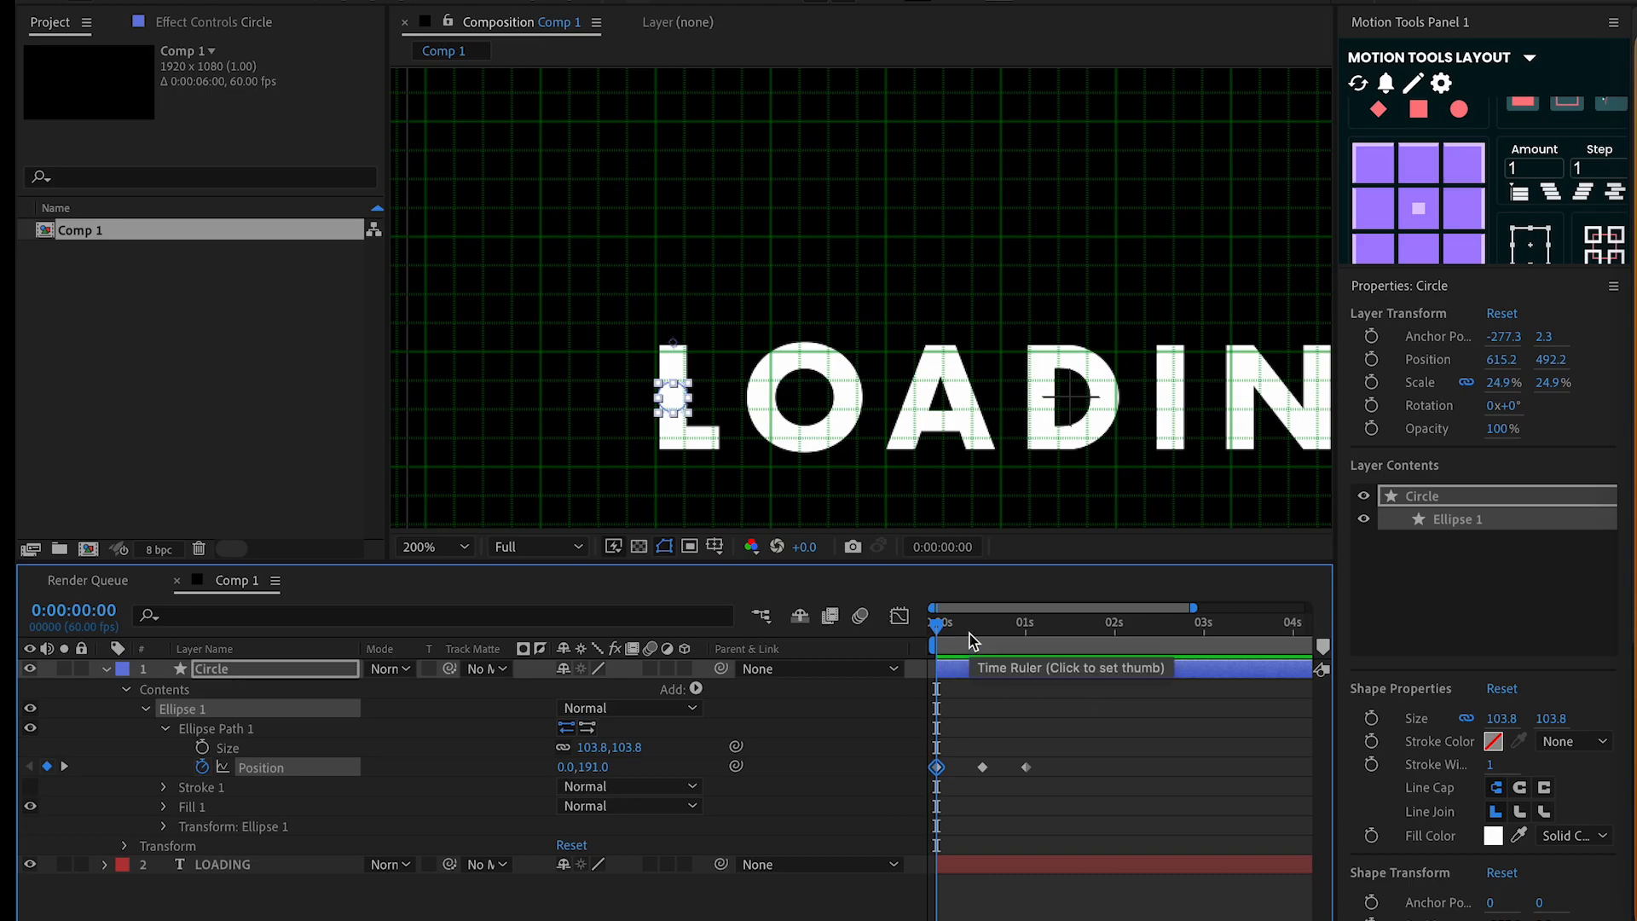
key(ctrl+shift+h)
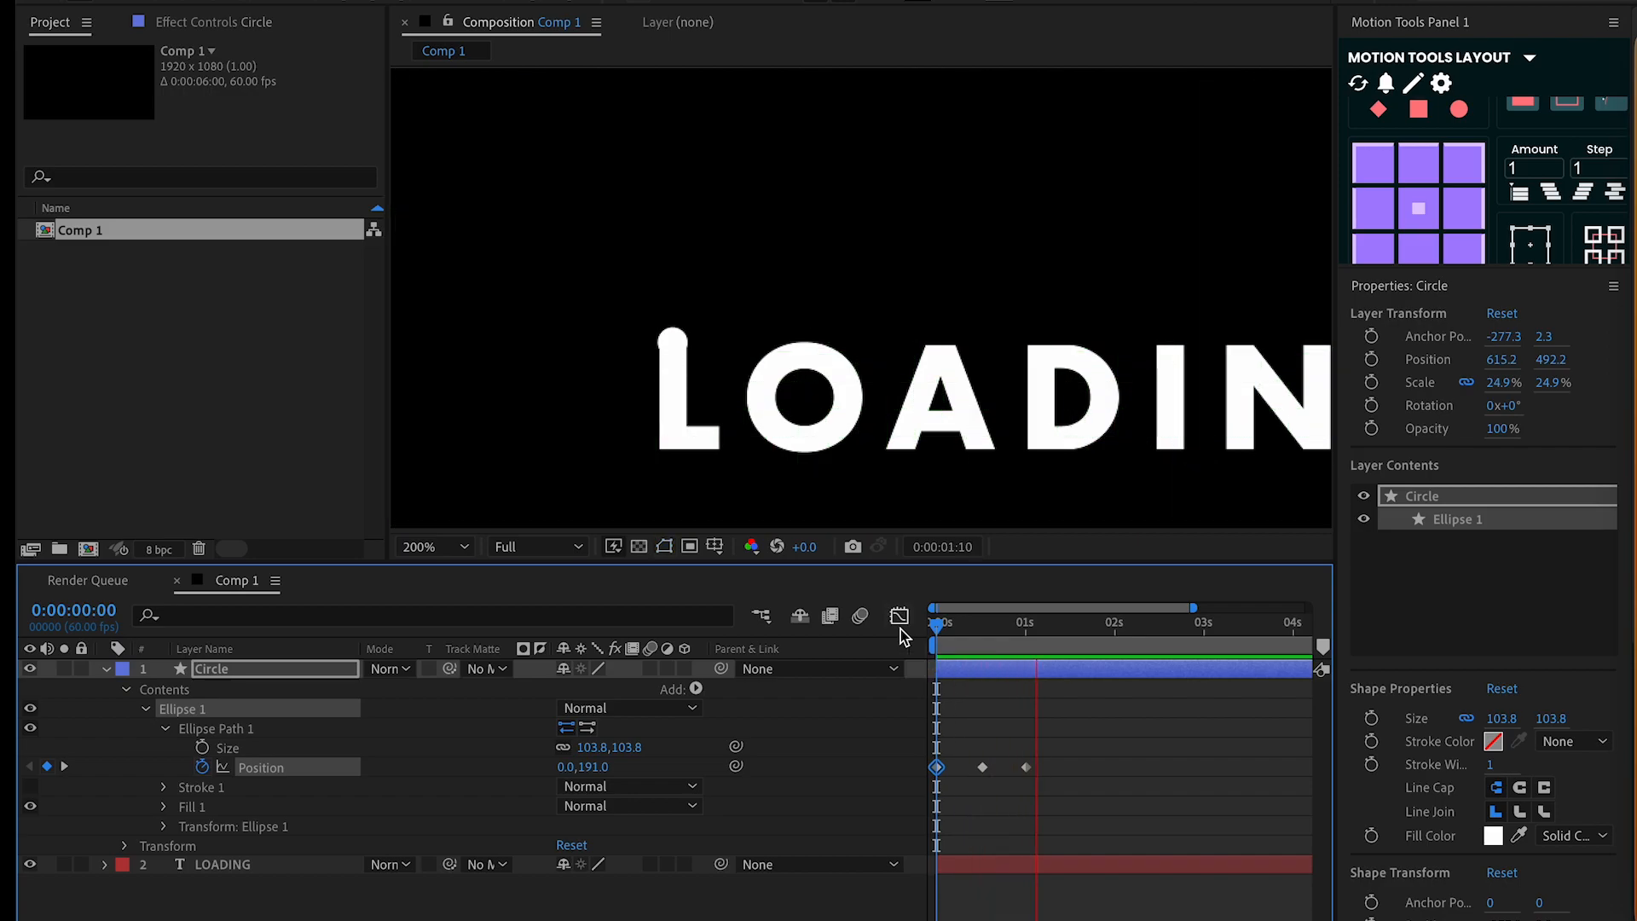
key(space)
Move the middle Ellipse Path Position keyframe to frame 38 and apply Easy Ease to all three keyframes
scroll(915, 452, down, 2)
click(1025, 744)
drag(983, 767, 919, 769)
key(F9)
Reshape the Position speed graph so it peaks just after the first keyframe and just before the last one
click(896, 620)
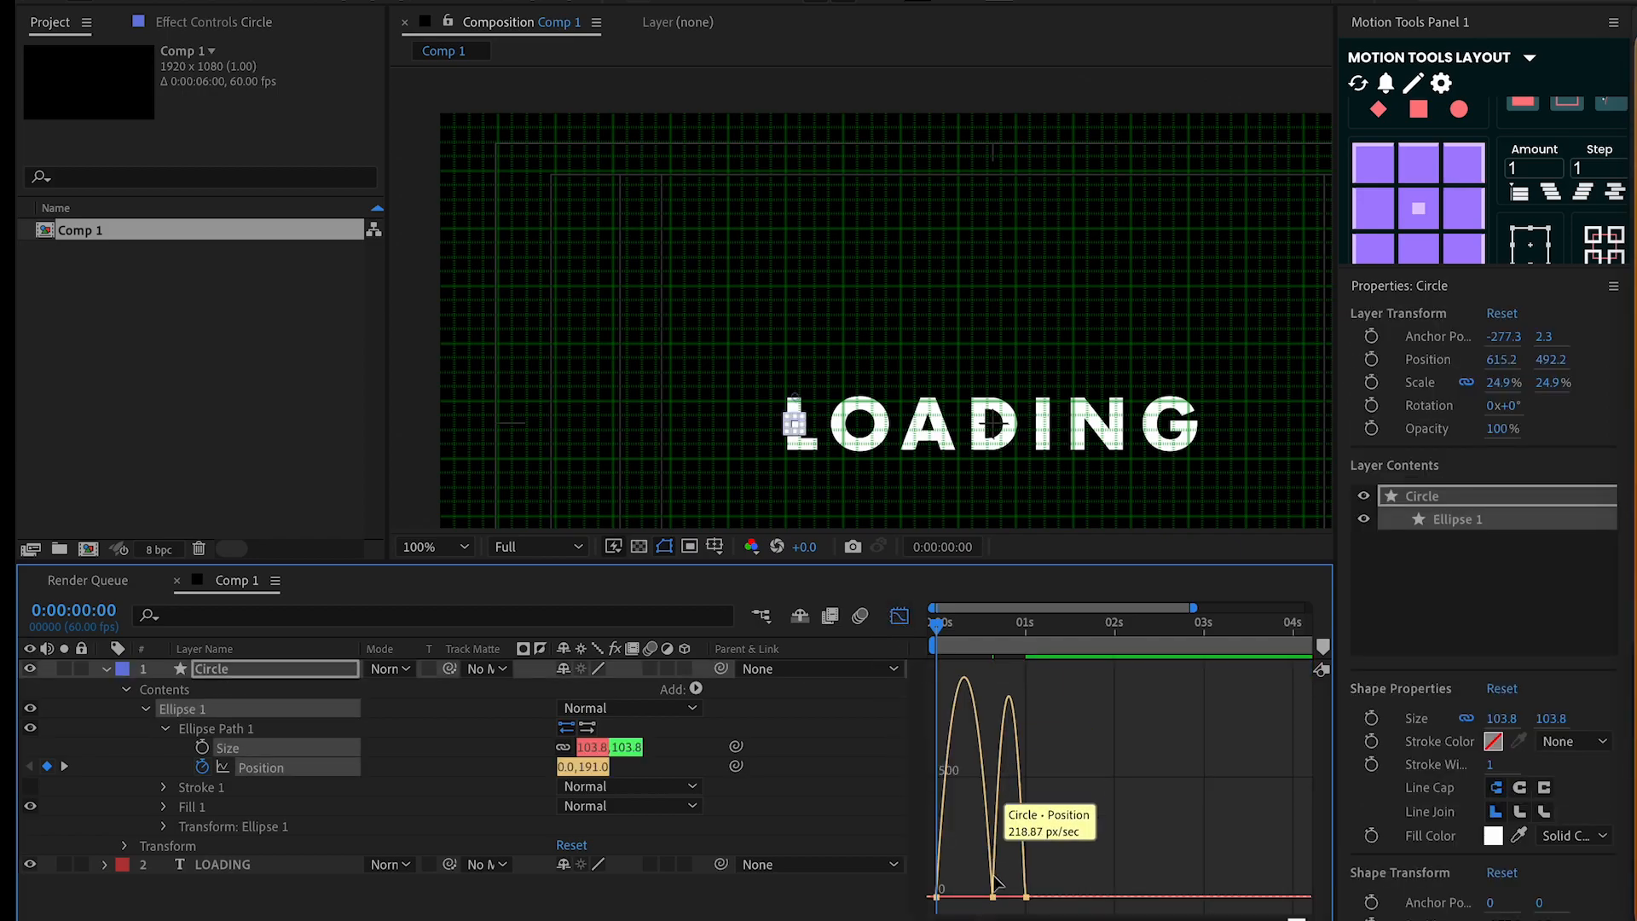
mouse_move(980, 897)
mouse_down()
mouse_move(1010, 899)
mouse_move(965, 897)
mouse_up()
click(999, 895)
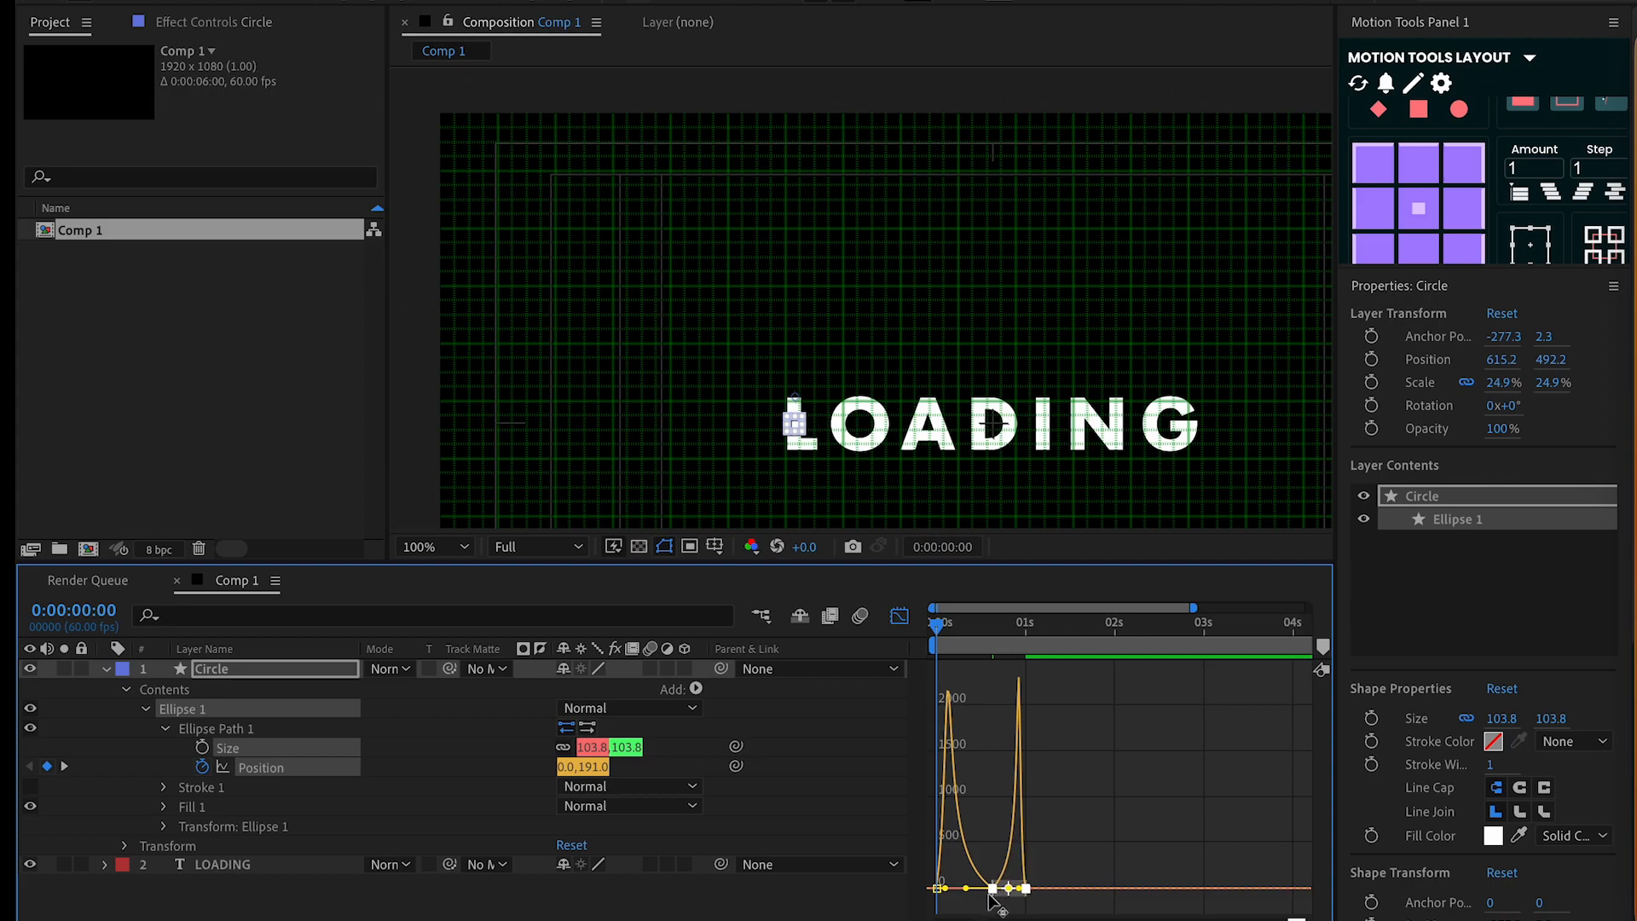
Make the middle Position keyframe's velocity continuous and raise its speed slightly above zero in the speed graph
right_click(992, 898)
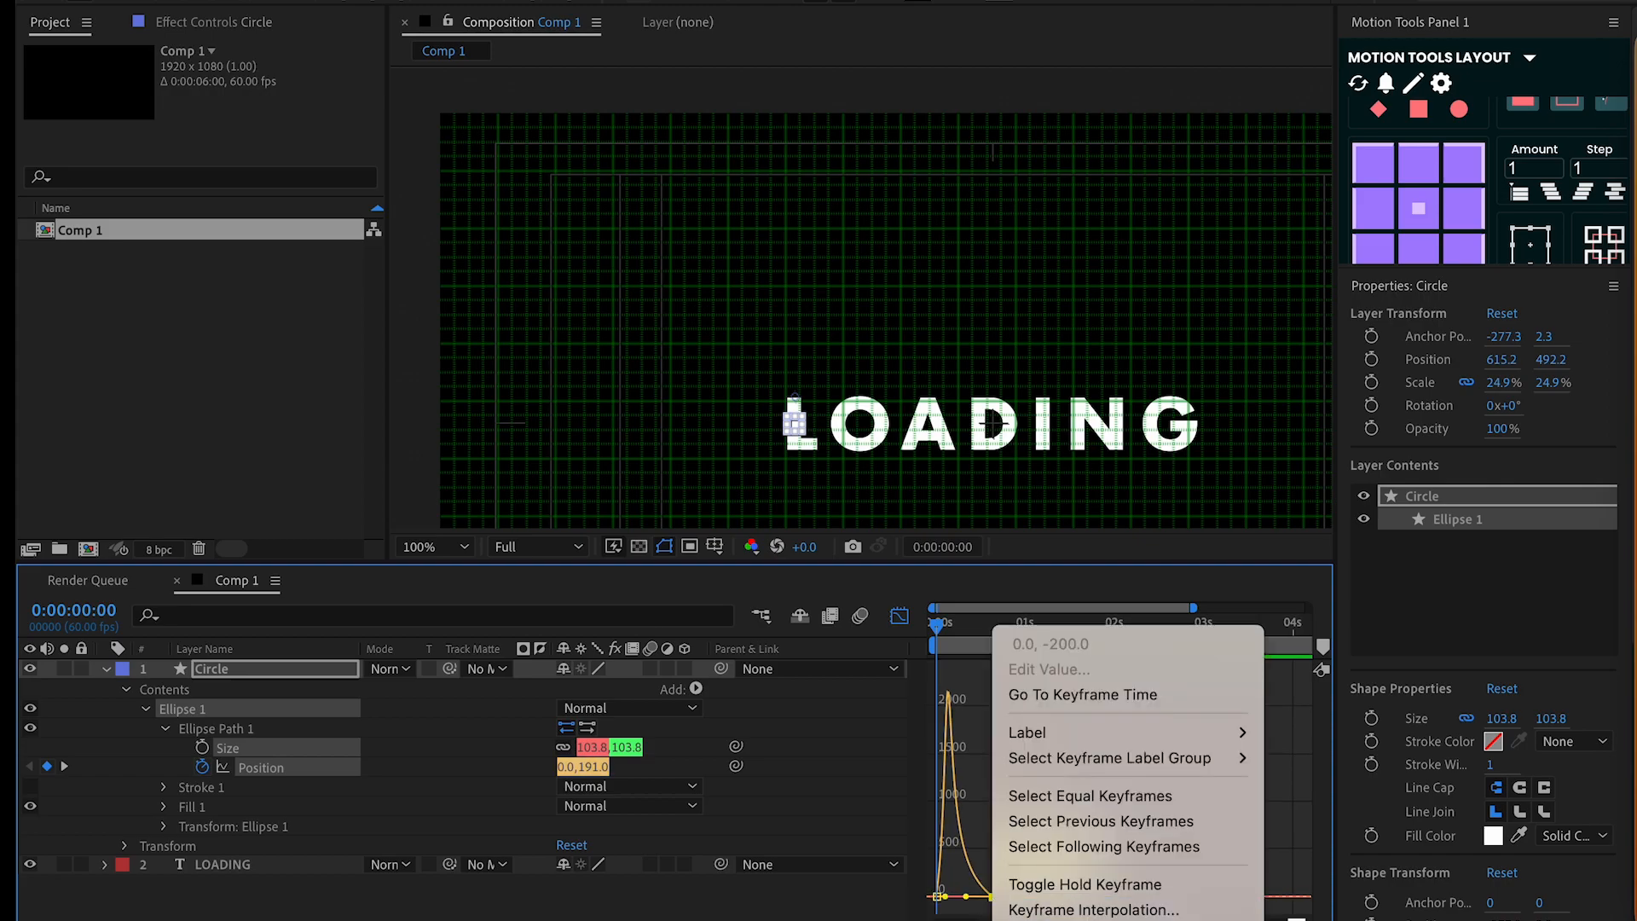
click(1066, 919)
click(231, 349)
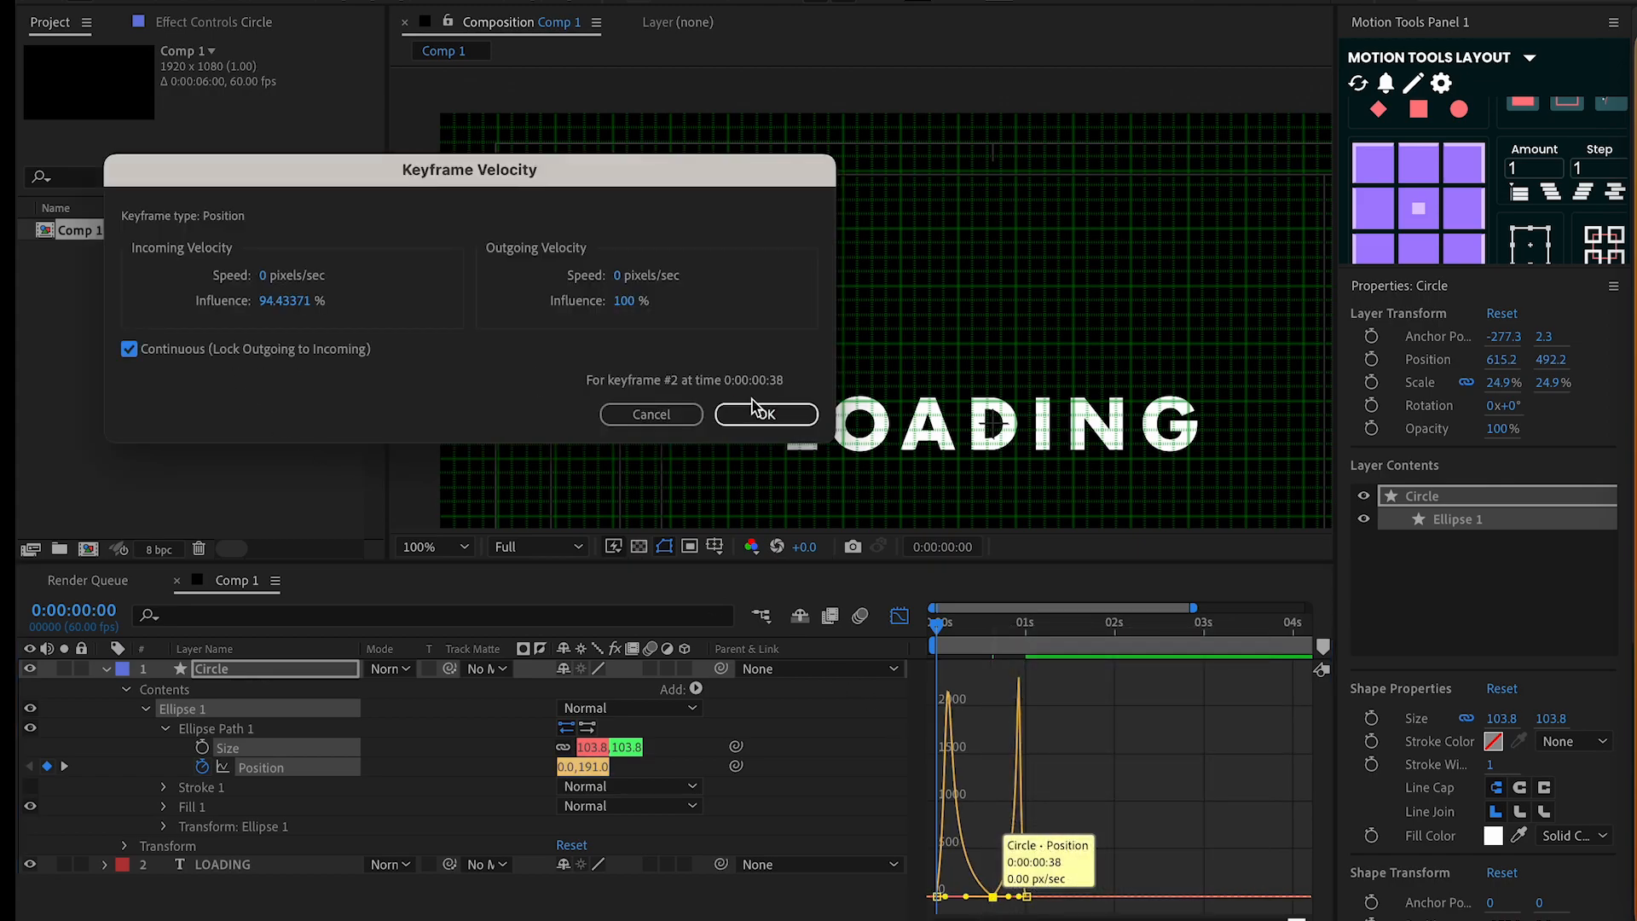
click(762, 413)
drag(993, 896, 991, 881)
Preview the circle's eased bounce from the beginning of the composition
drag(971, 629, 942, 631)
key(Home)
key(space)
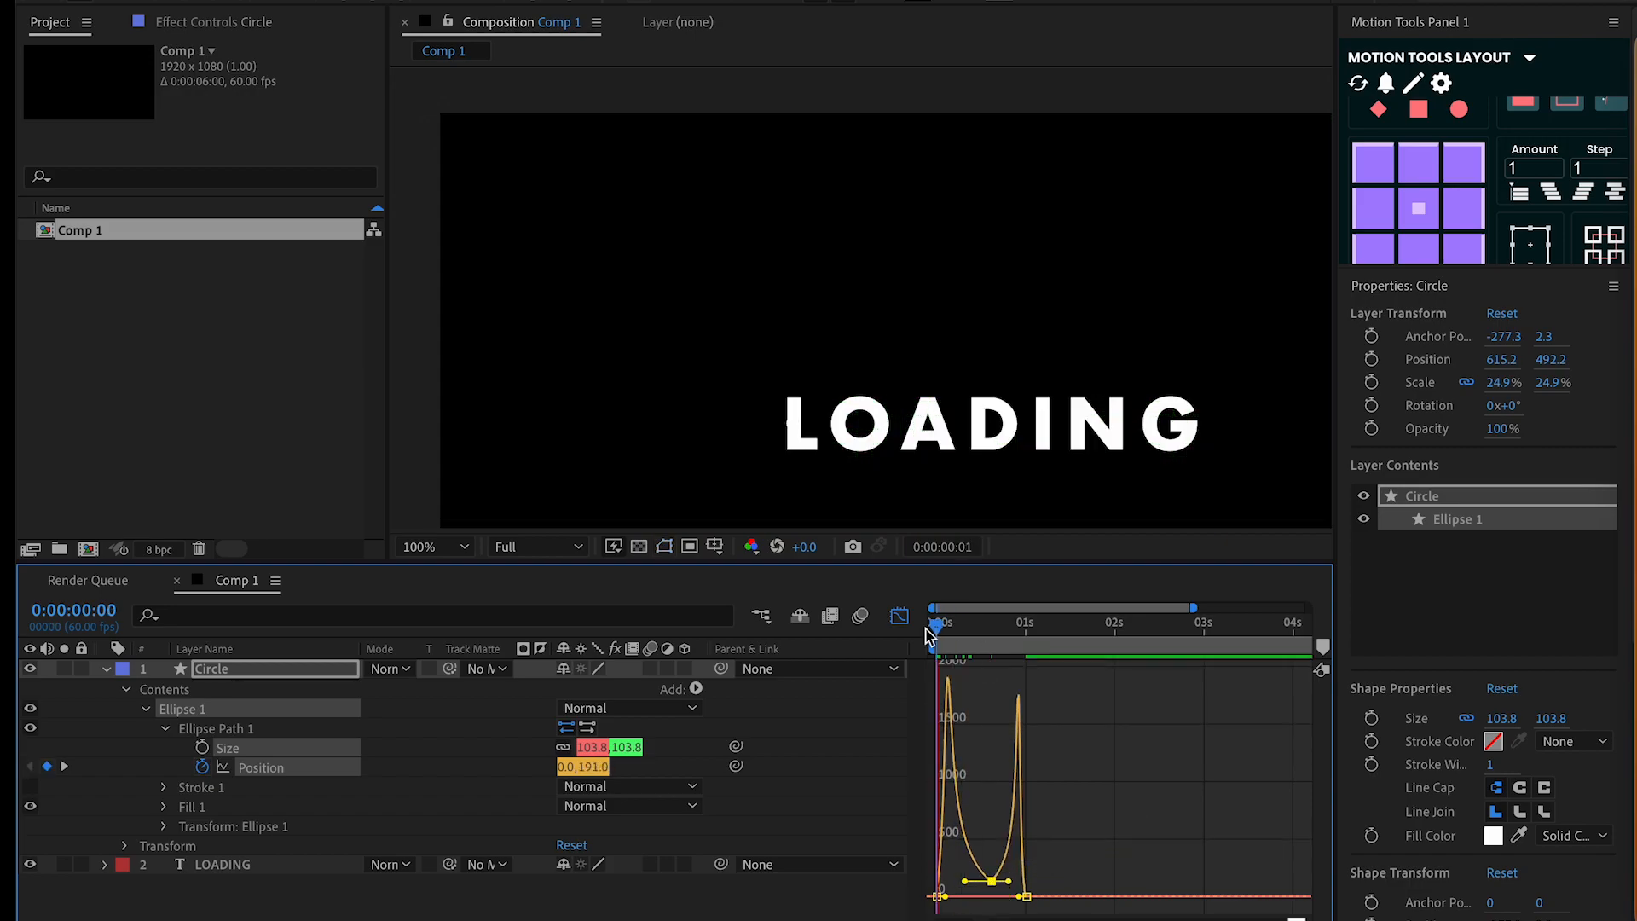
key(space)
Close the graph editor and duplicate the Circle layer six times so there are seven circle layers
click(899, 613)
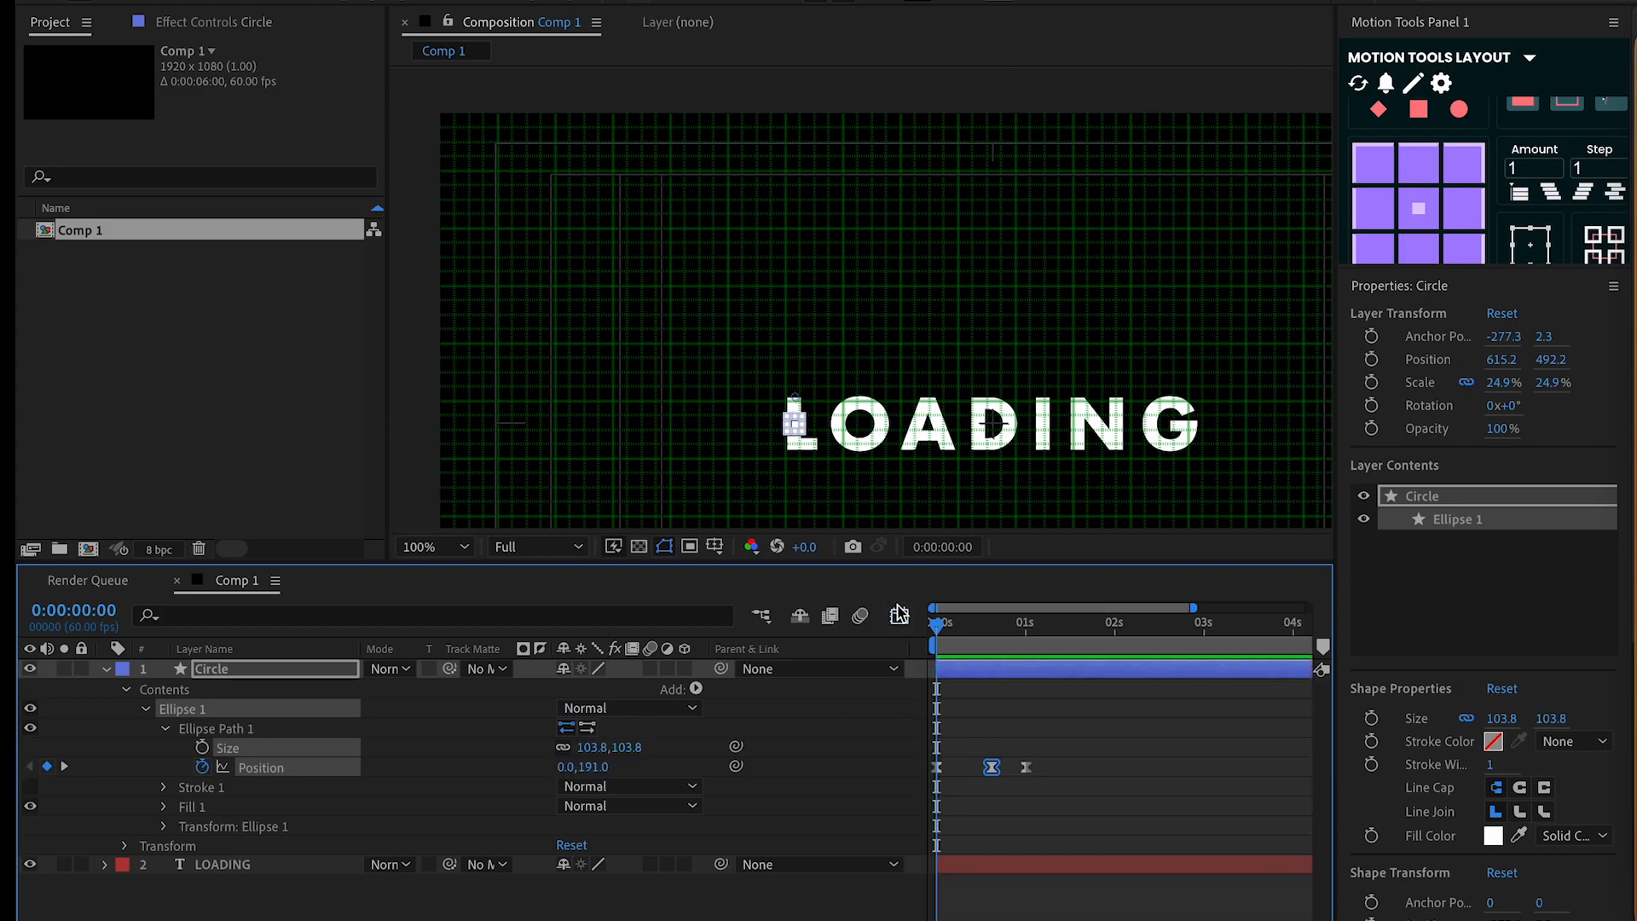
click(106, 669)
click(259, 707)
click(228, 671)
key(ctrl+d)
key(ctrl+d)
key(ctrl+d)
key(ctrl+d)
key(ctrl+d)
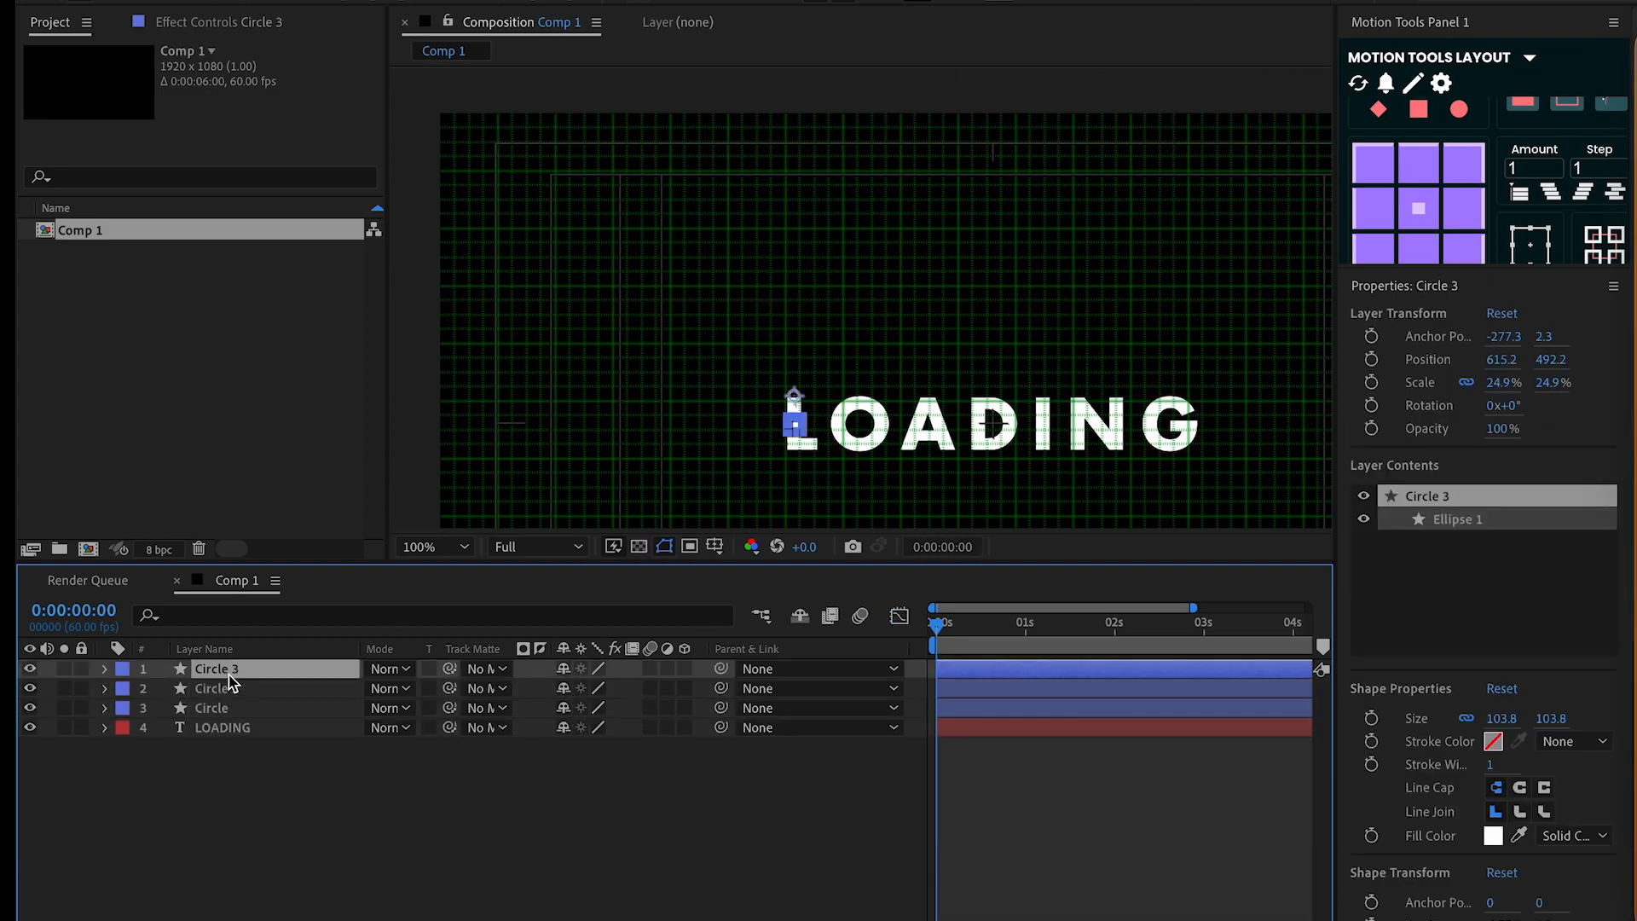
key(ctrl+d)
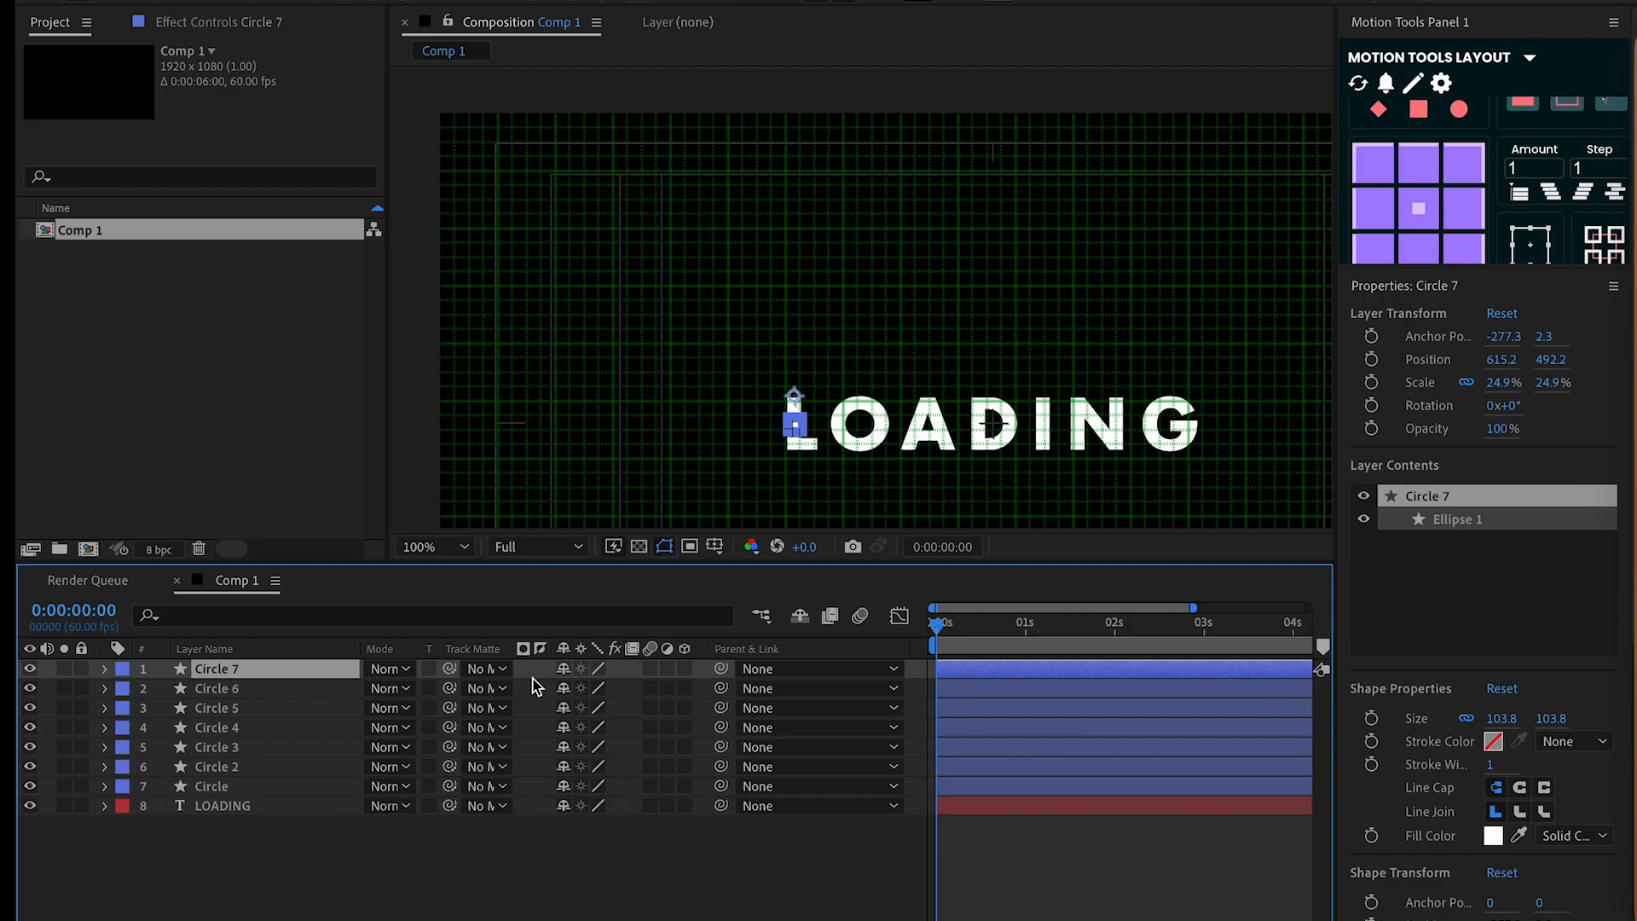
Move the Circle 7 layer horizontally to position 1269.2, 492.2, centred on the letter G
key(p)
drag(573, 688, 1285, 654)
scroll(1204, 420, up, 5)
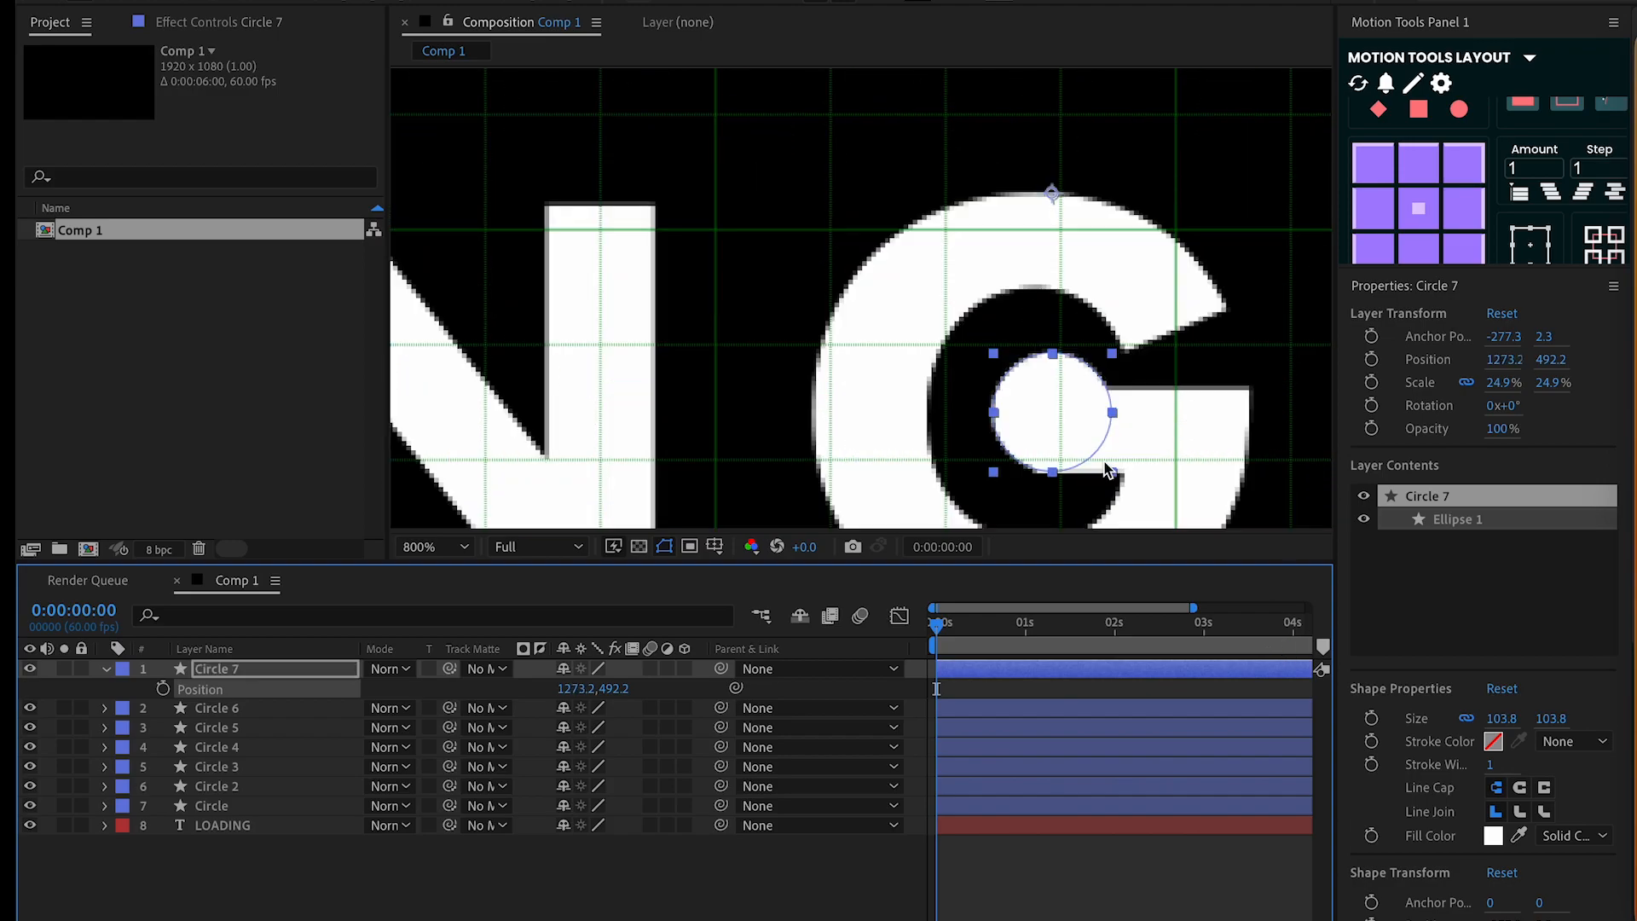
drag(580, 687, 574, 689)
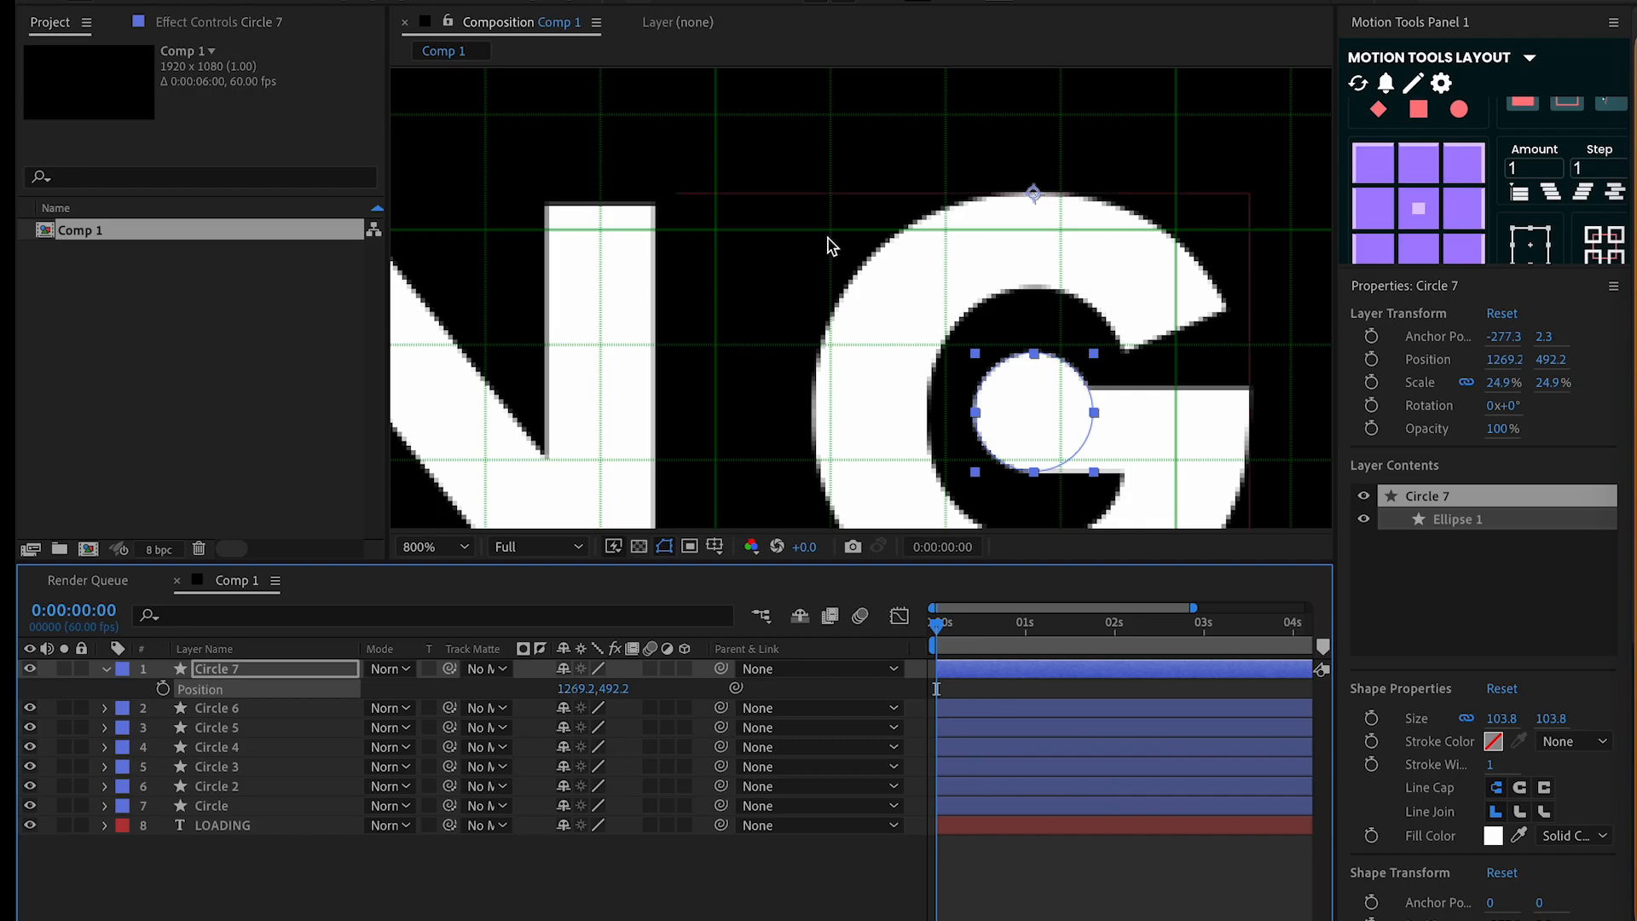
Distribute all seven circle layers evenly by their horizontal centres between the L and the G
scroll(832, 245, down, 5)
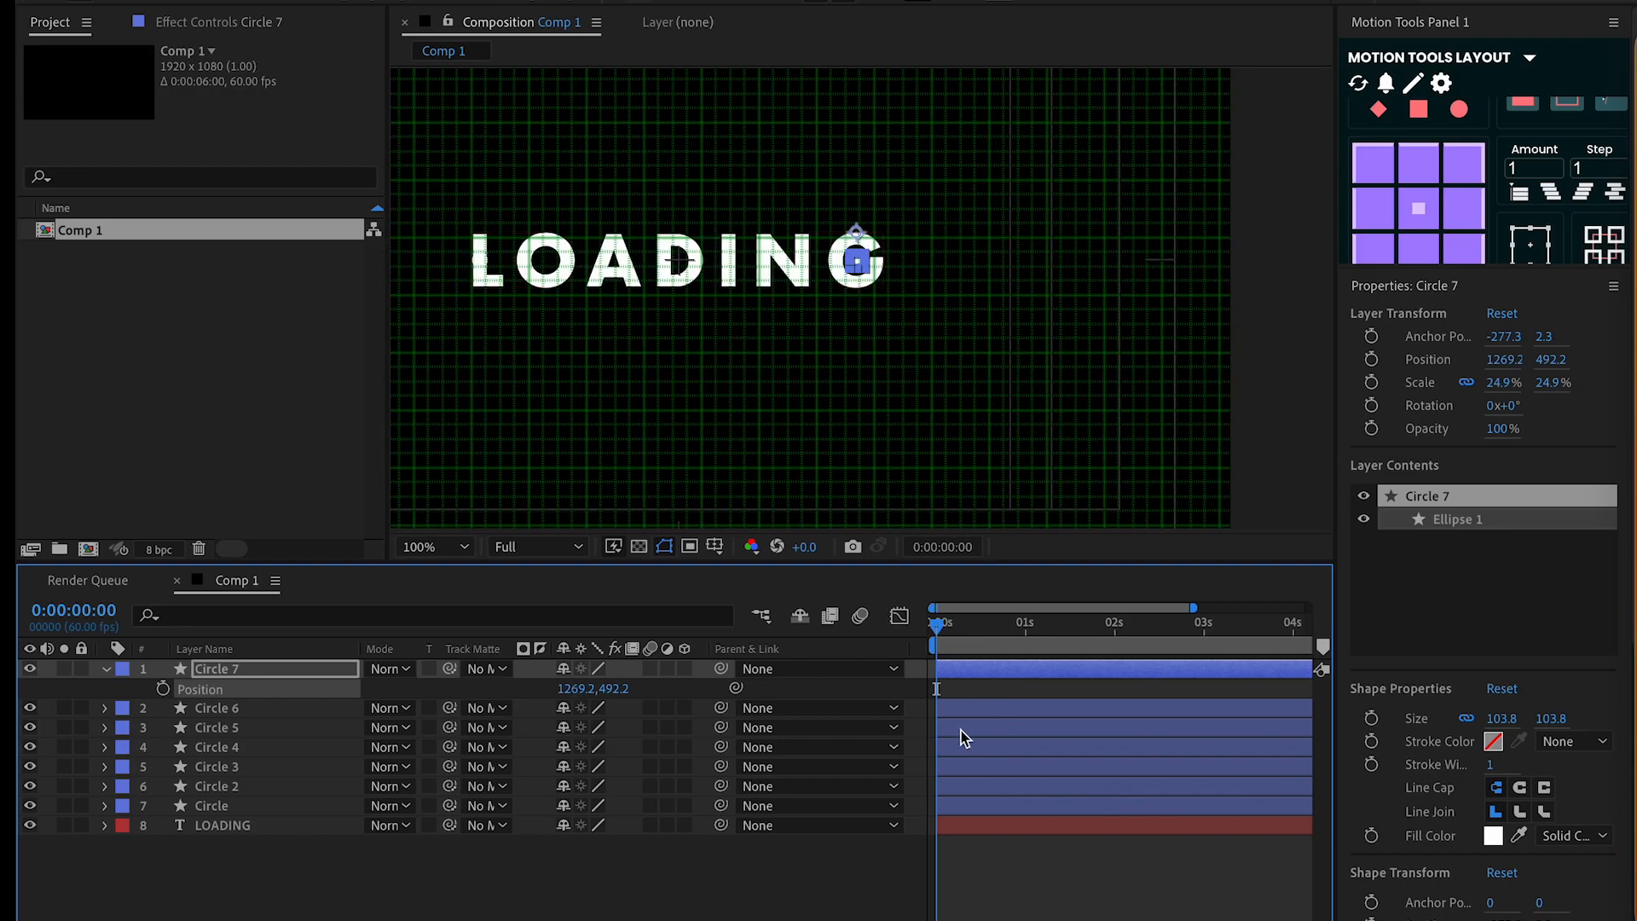
click(105, 668)
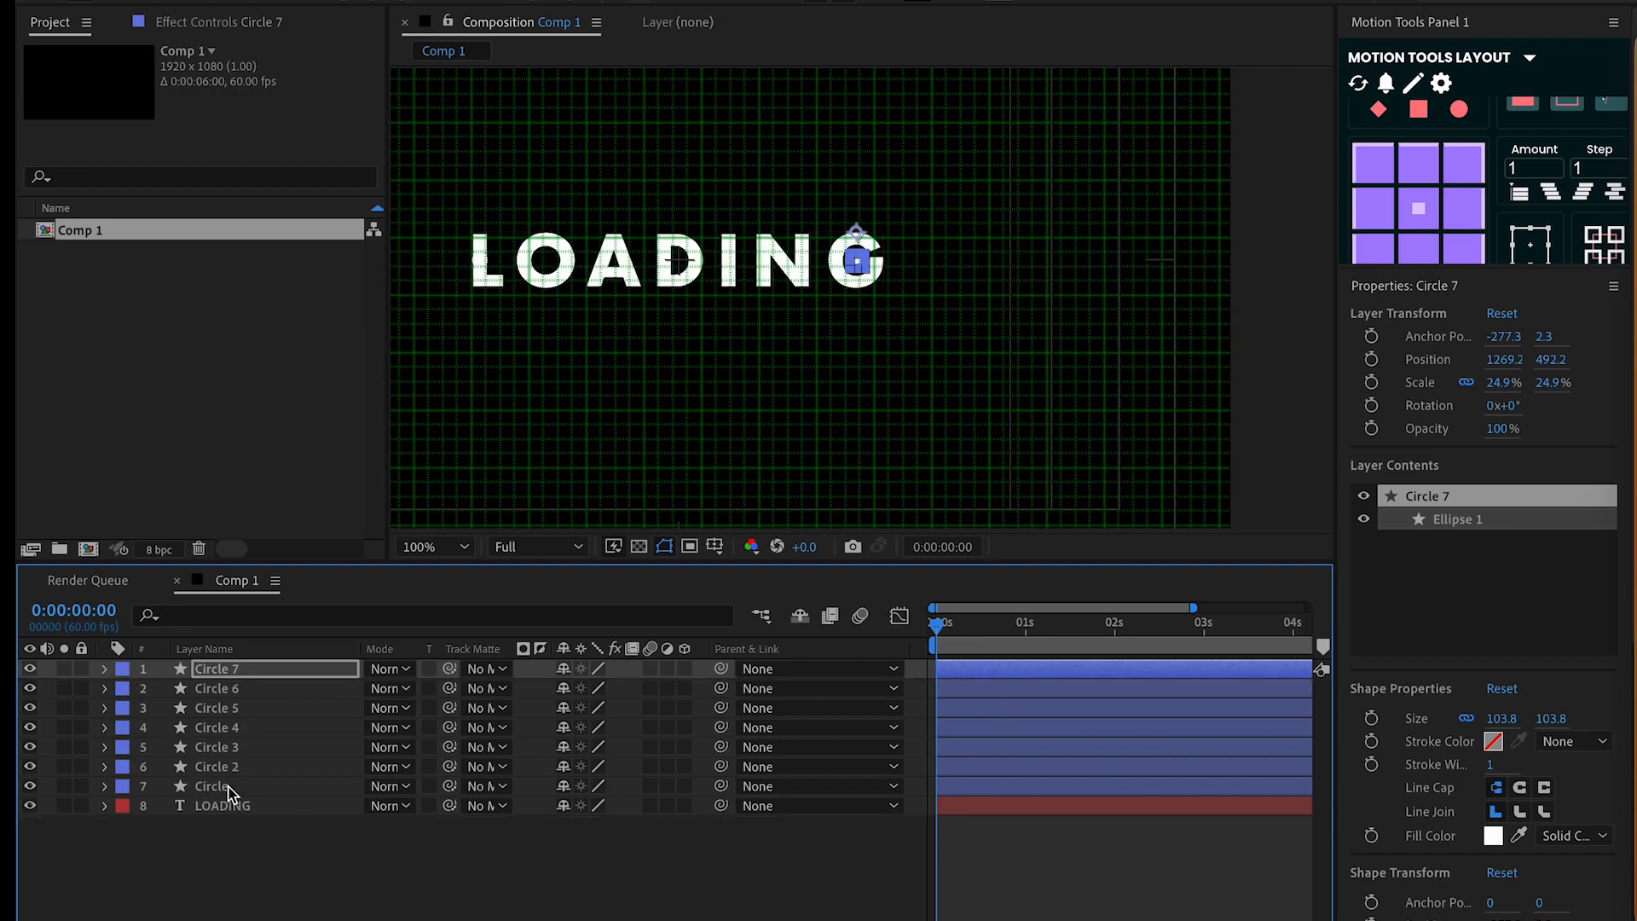
shift+click(230, 792)
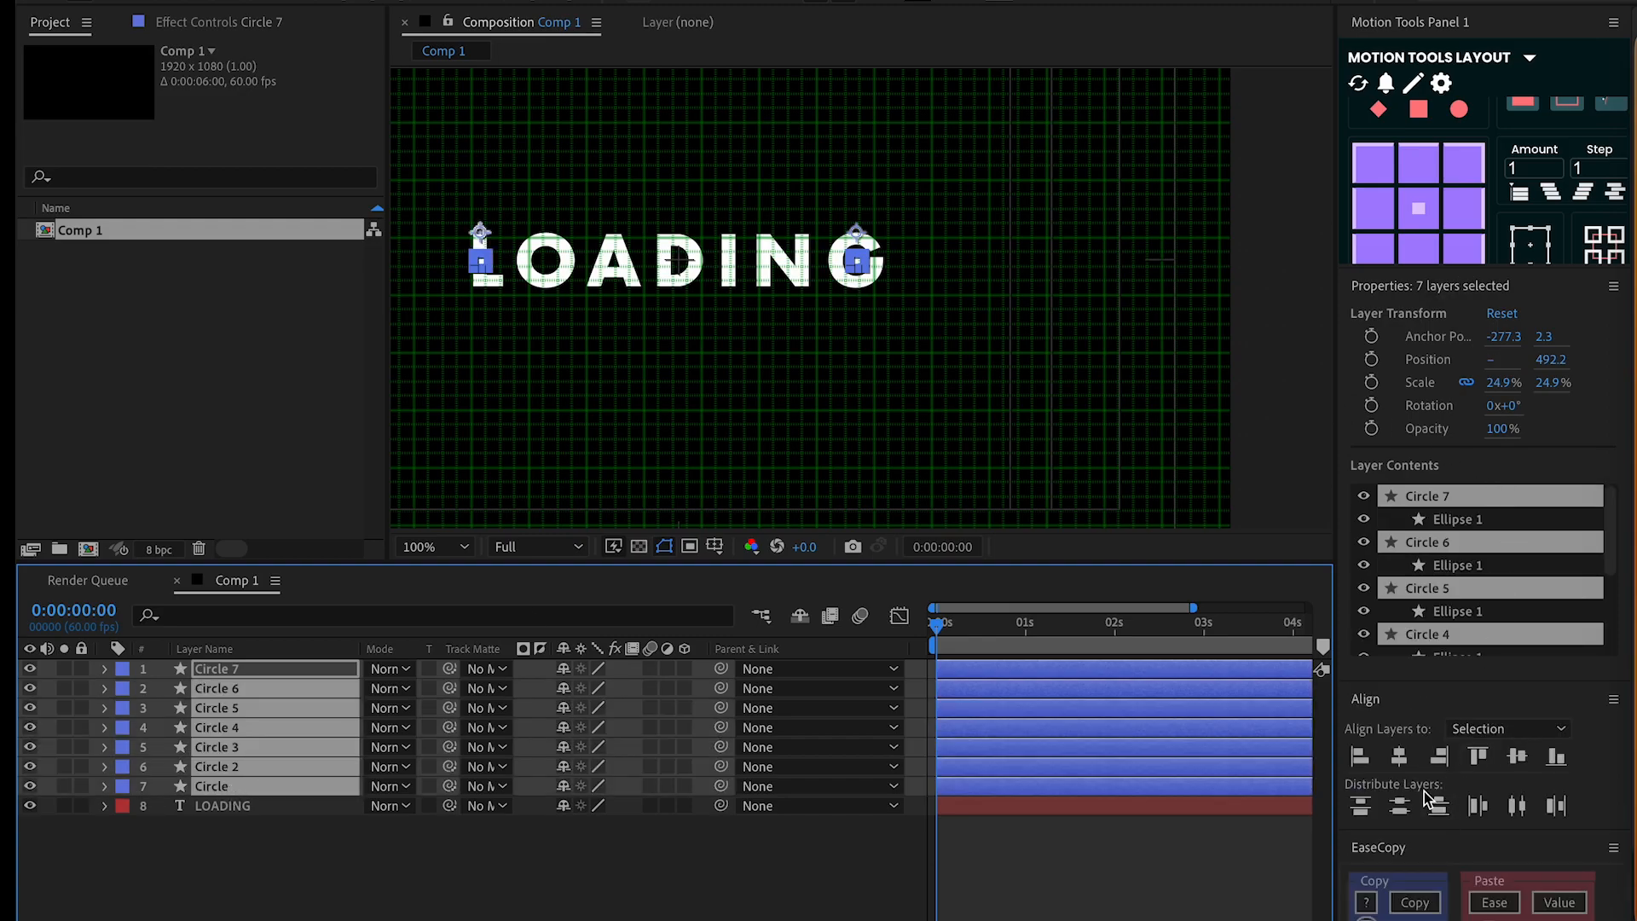
click(1516, 807)
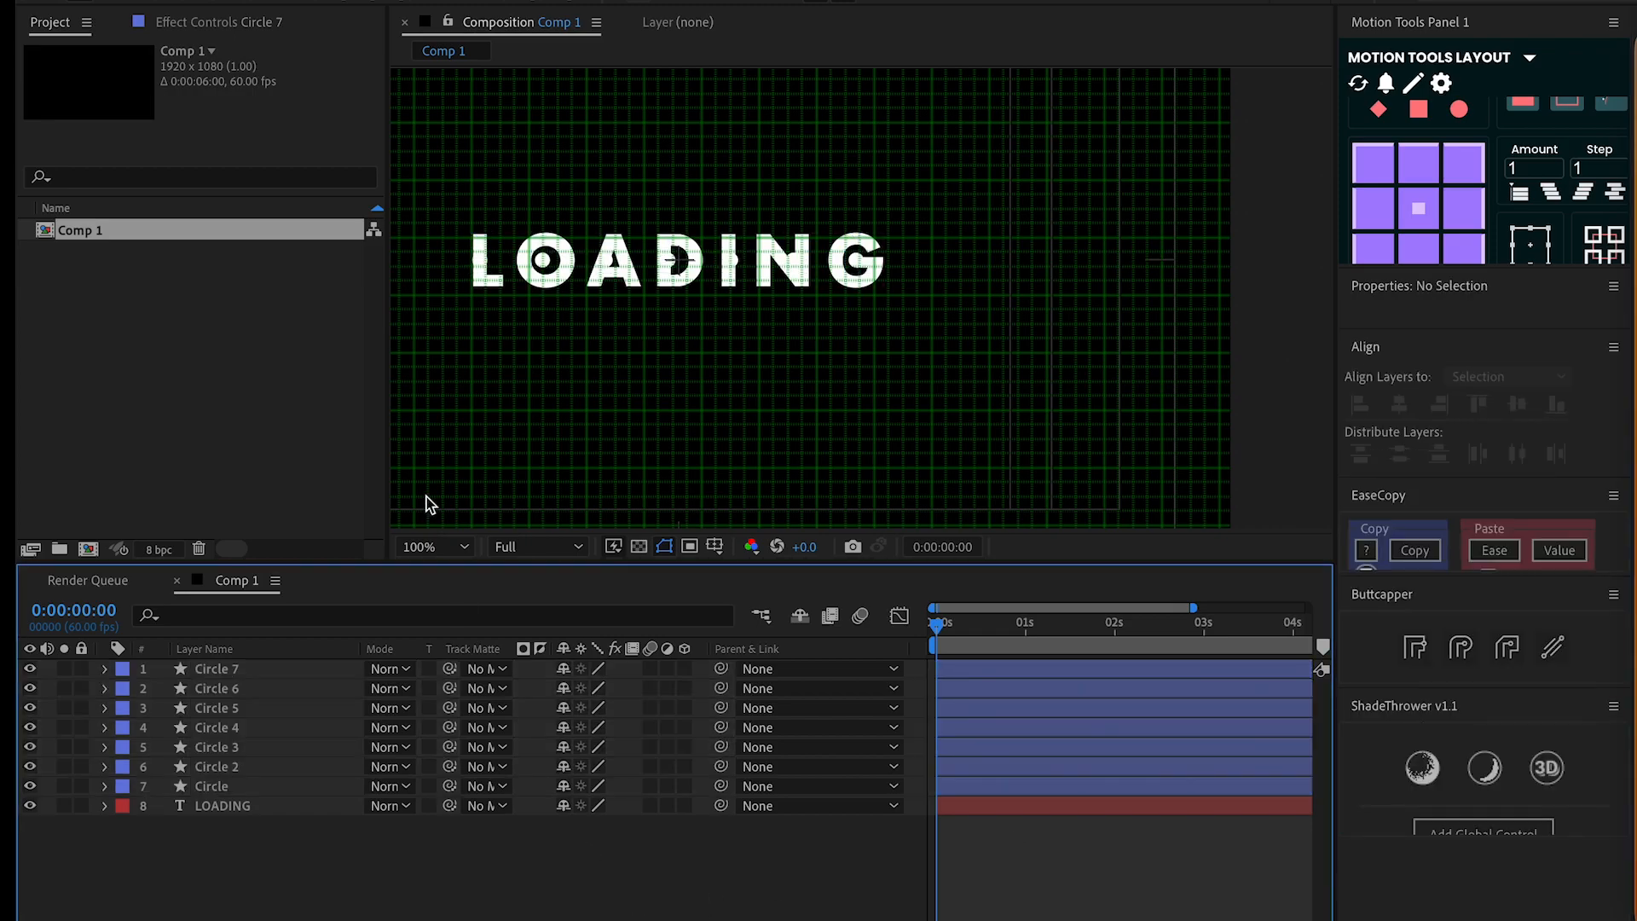
Hide the LOADING text layer and preview the seven circles moving on their own
click(30, 805)
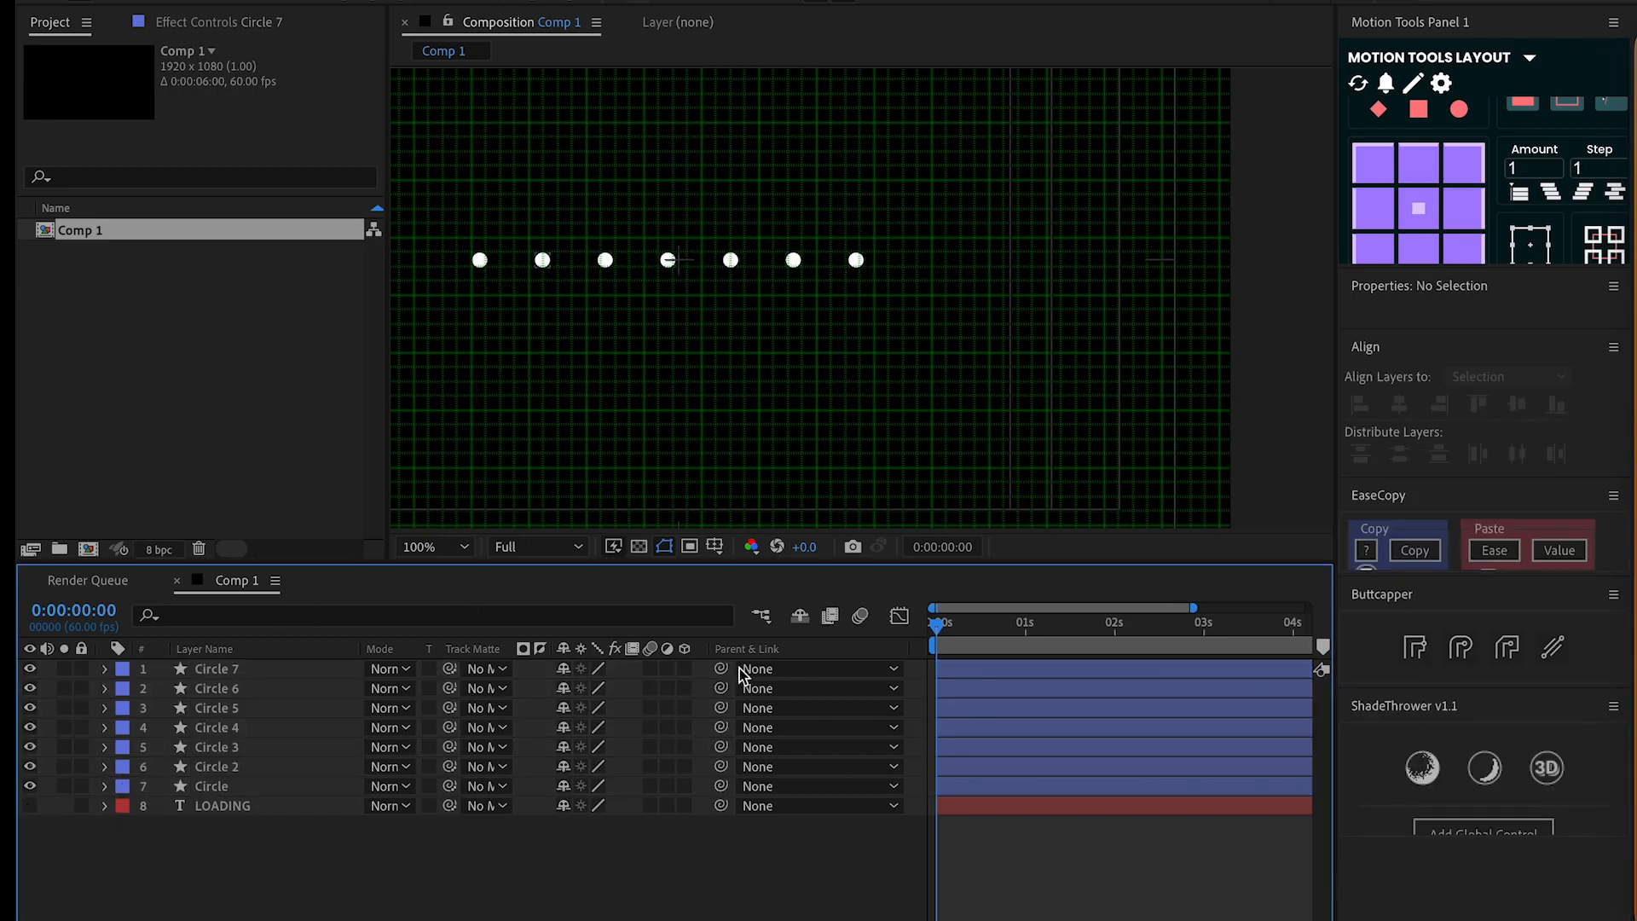
key(ctrl+apostrophe)
key(space)
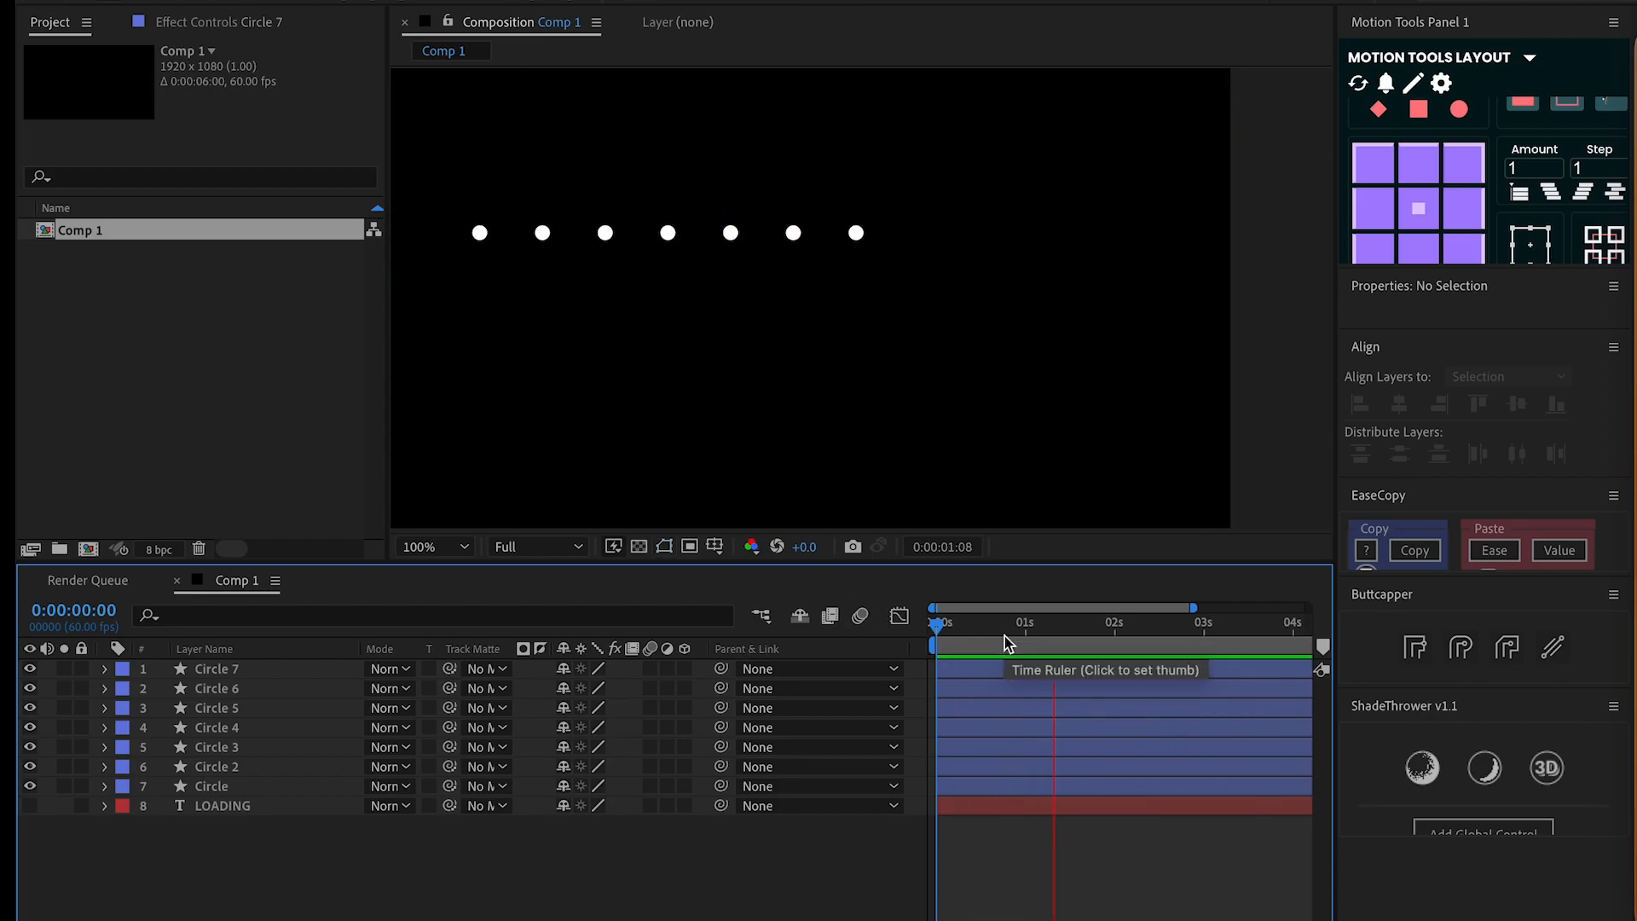
key(space)
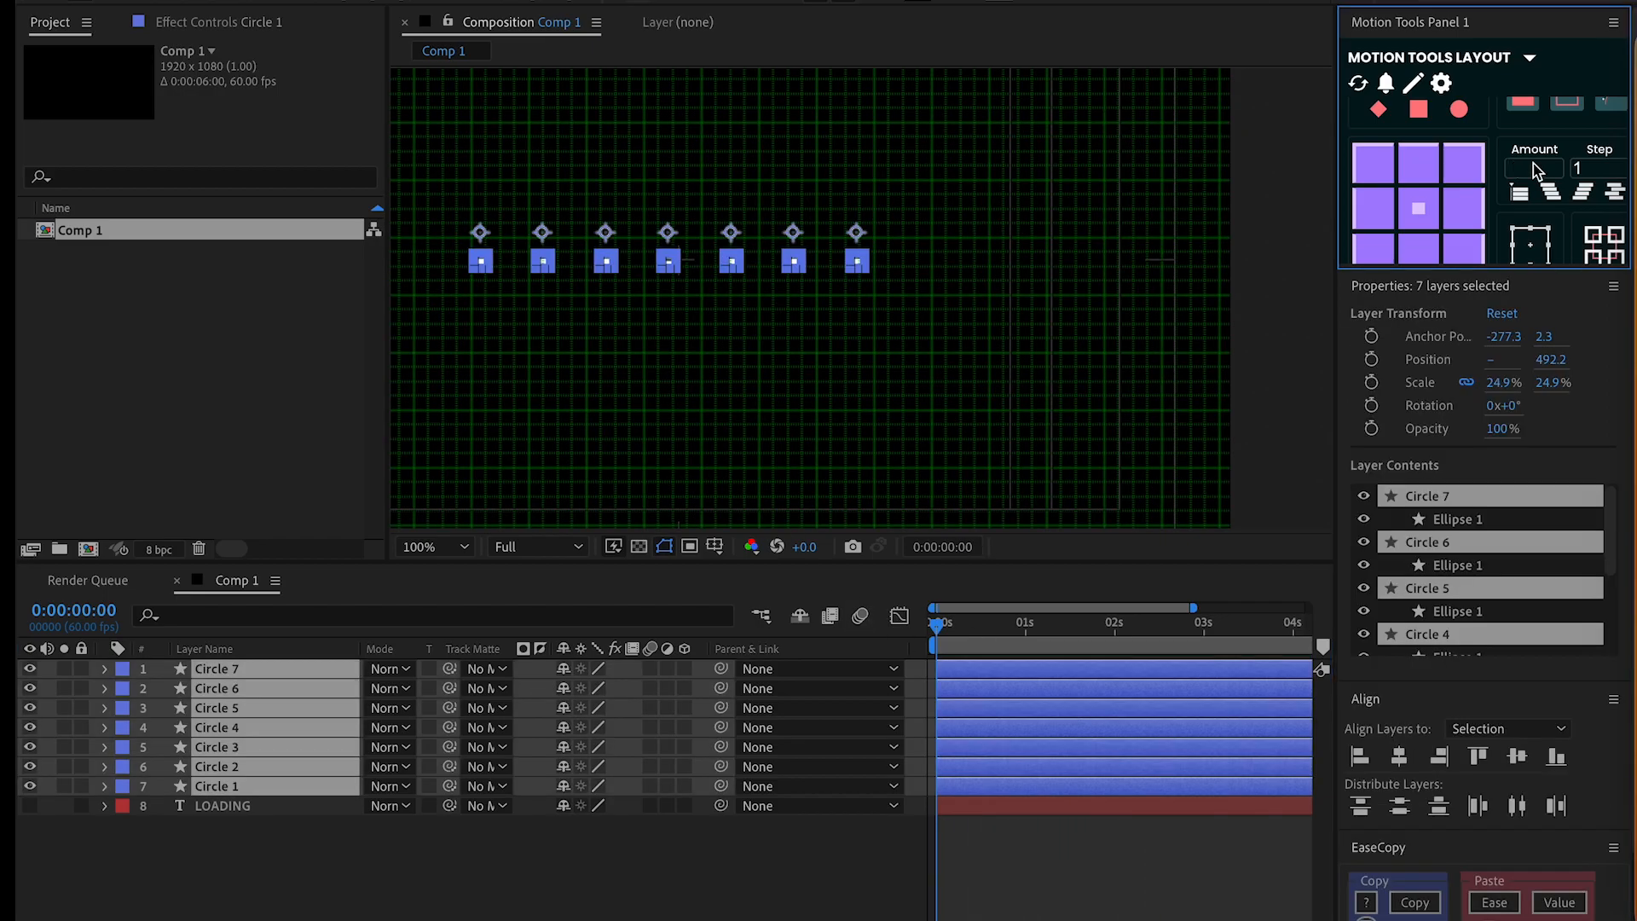
Stagger the seven circle layers by 2 frames each from Circle 1 to Circle 7 and preview the motion
text(2)
click(1581, 192)
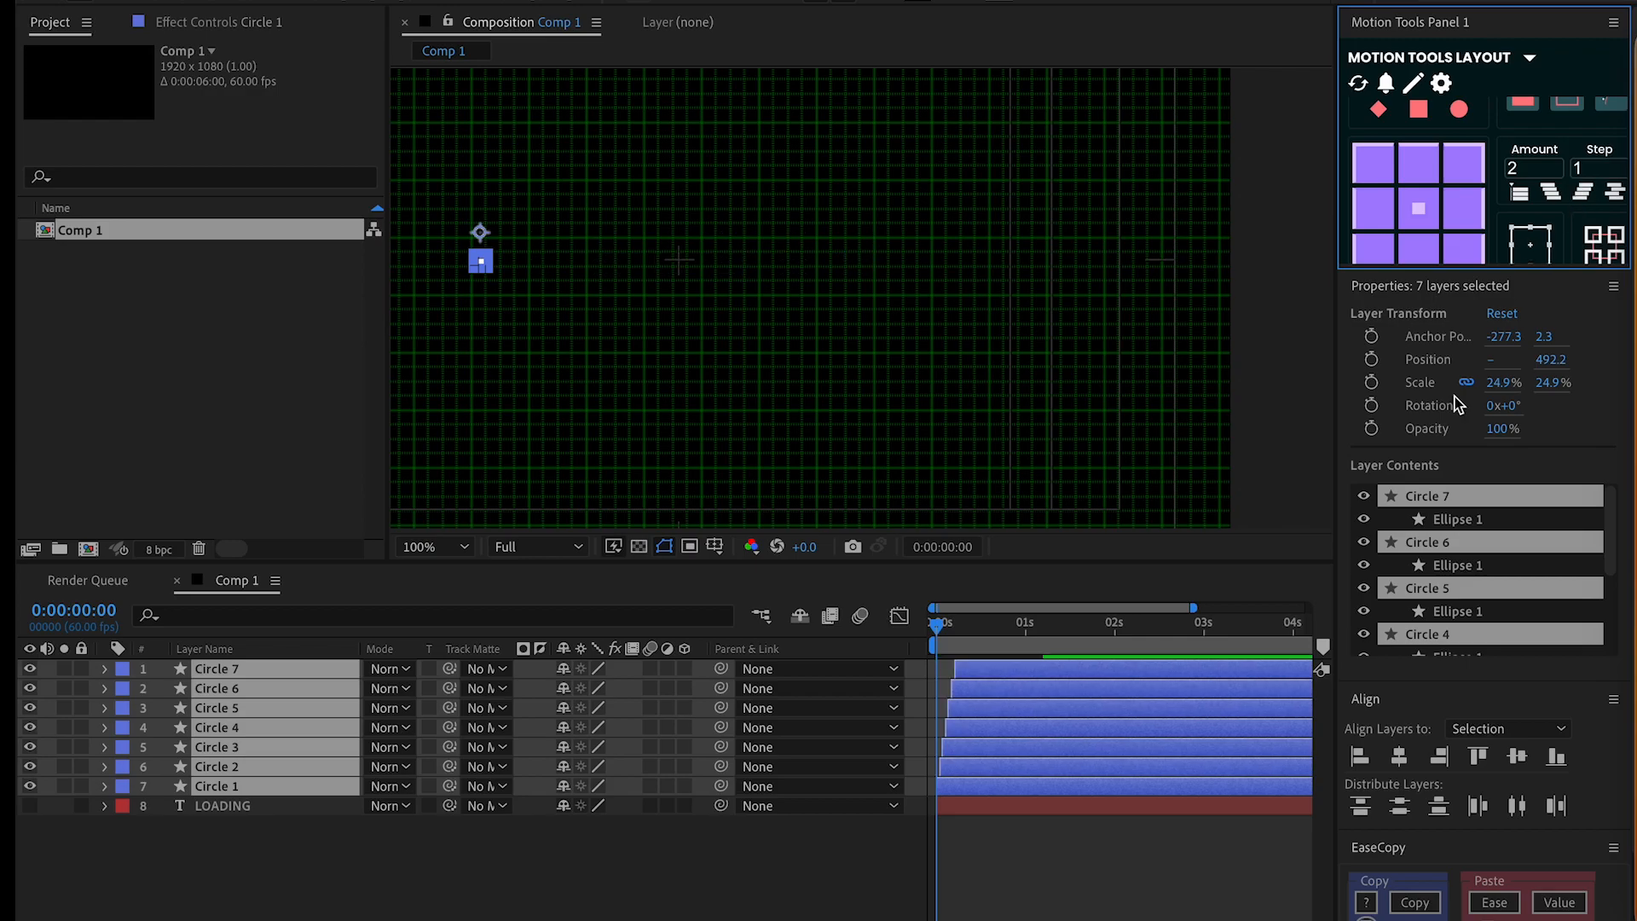
click(1127, 893)
key(ctrl+apostrophe)
key(space)
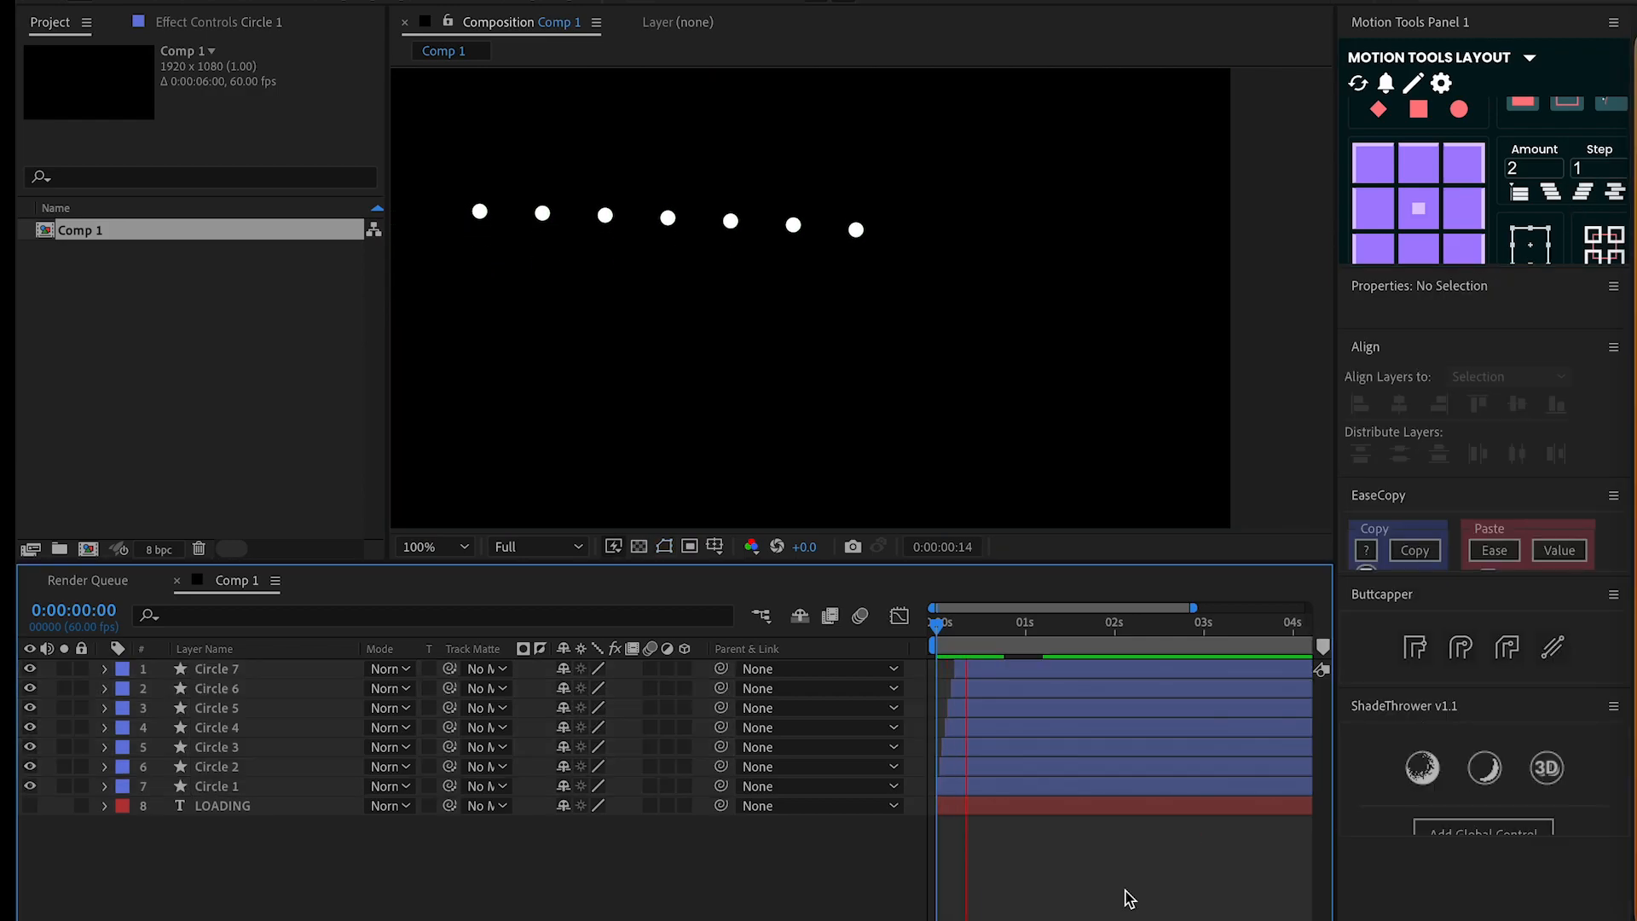
key(space)
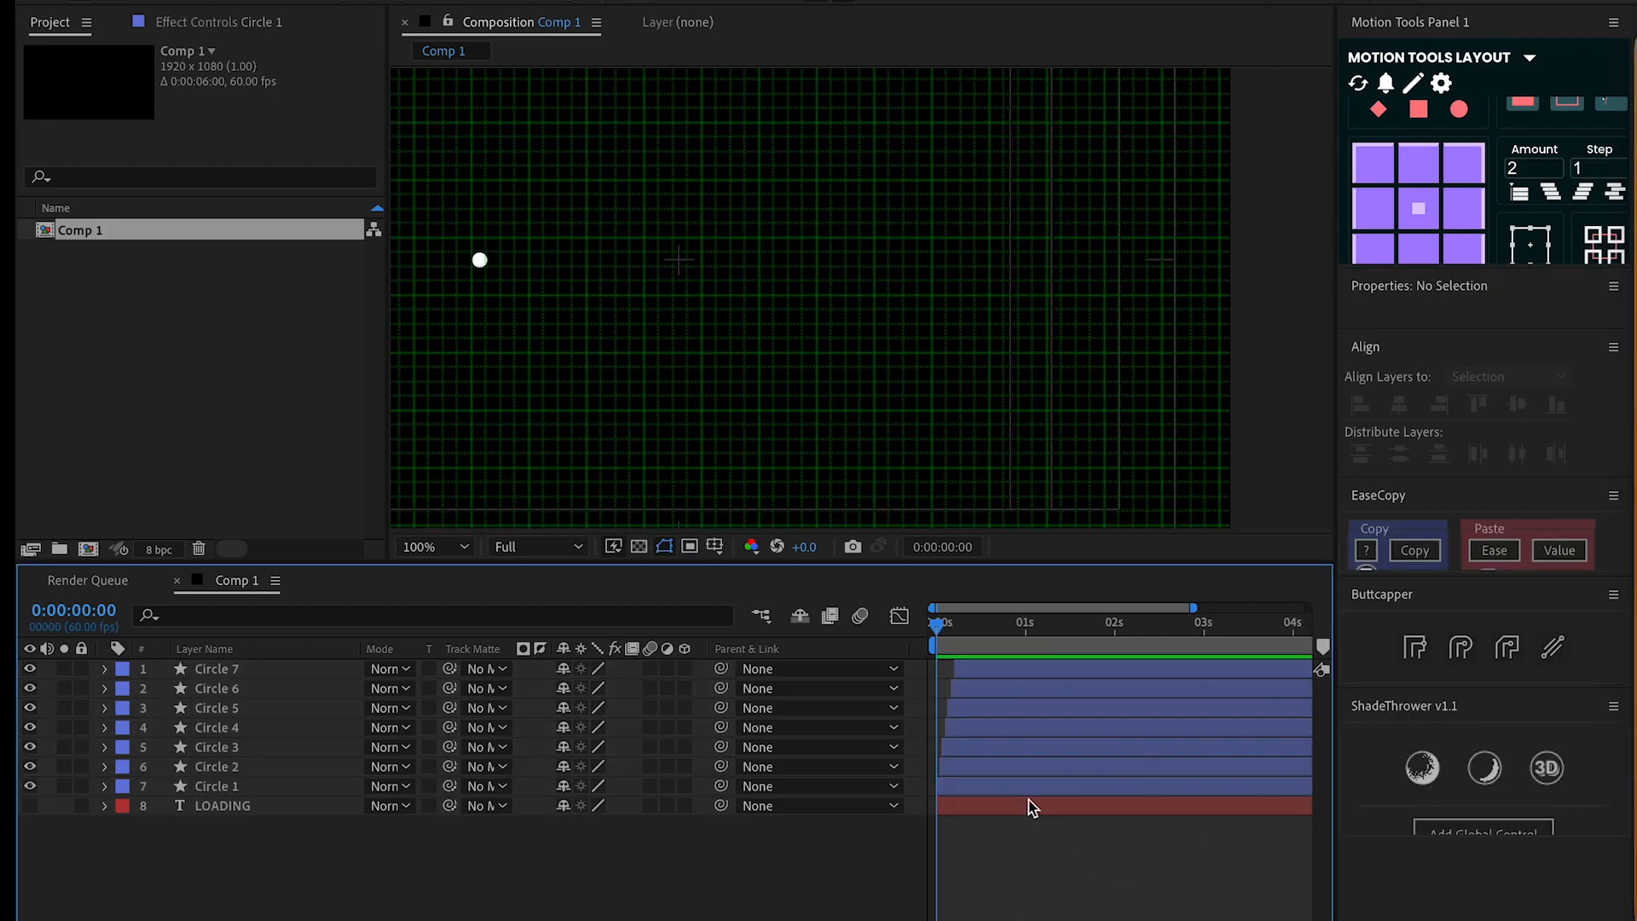
Stagger the seven circle layers by a further 5 frames each and preview the motion
click(969, 791)
shift+click(980, 675)
click(1535, 170)
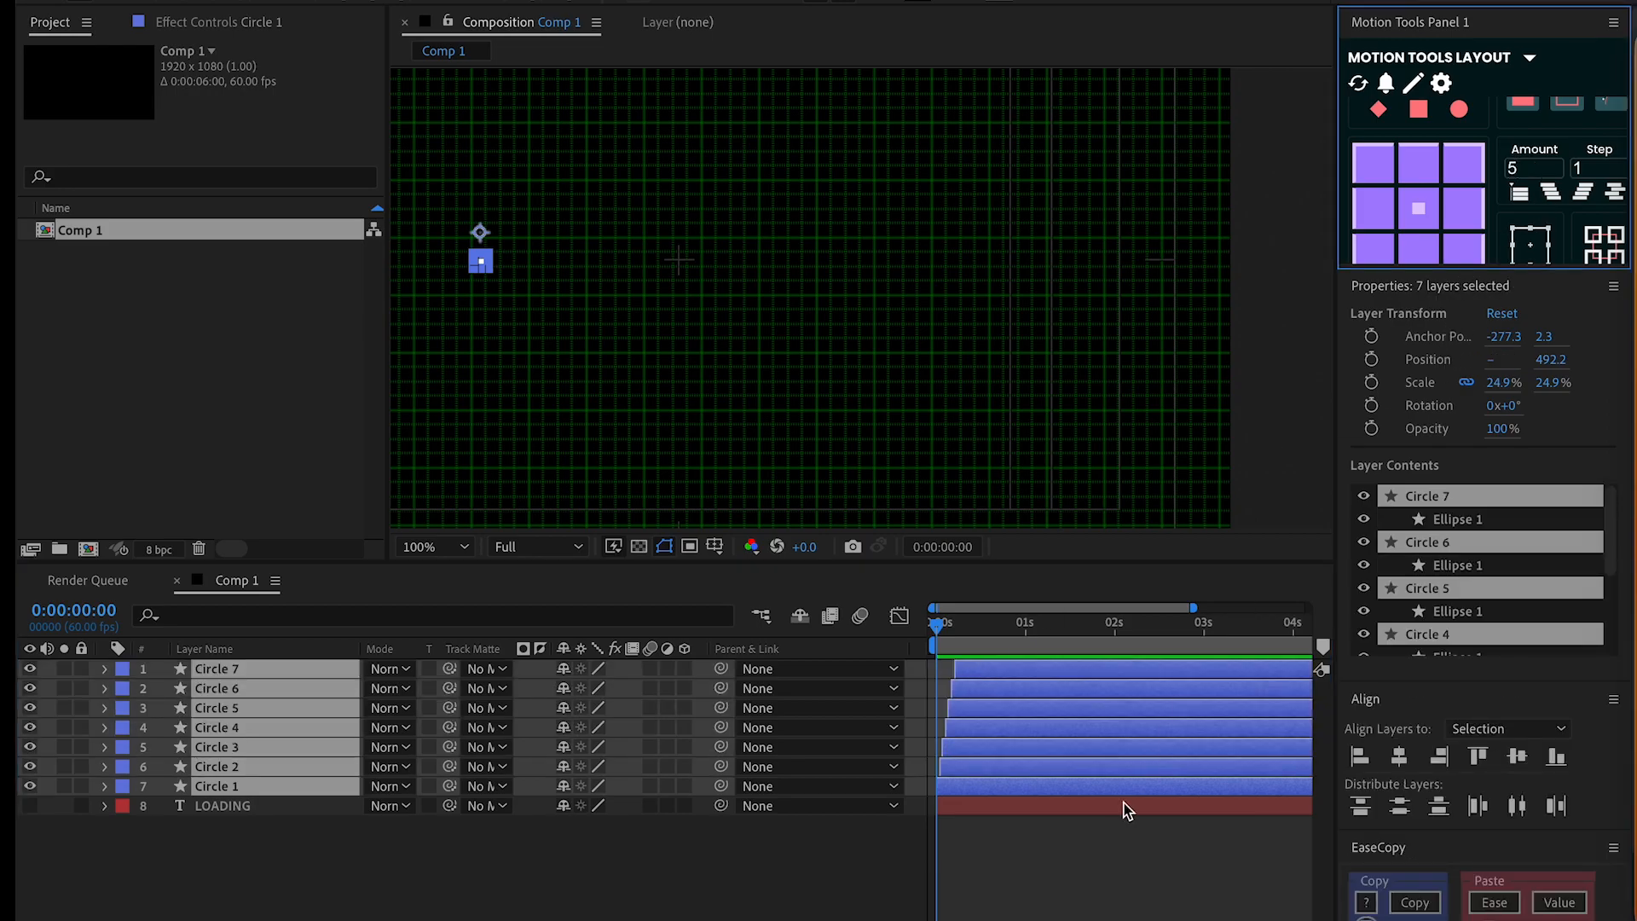
click(1583, 192)
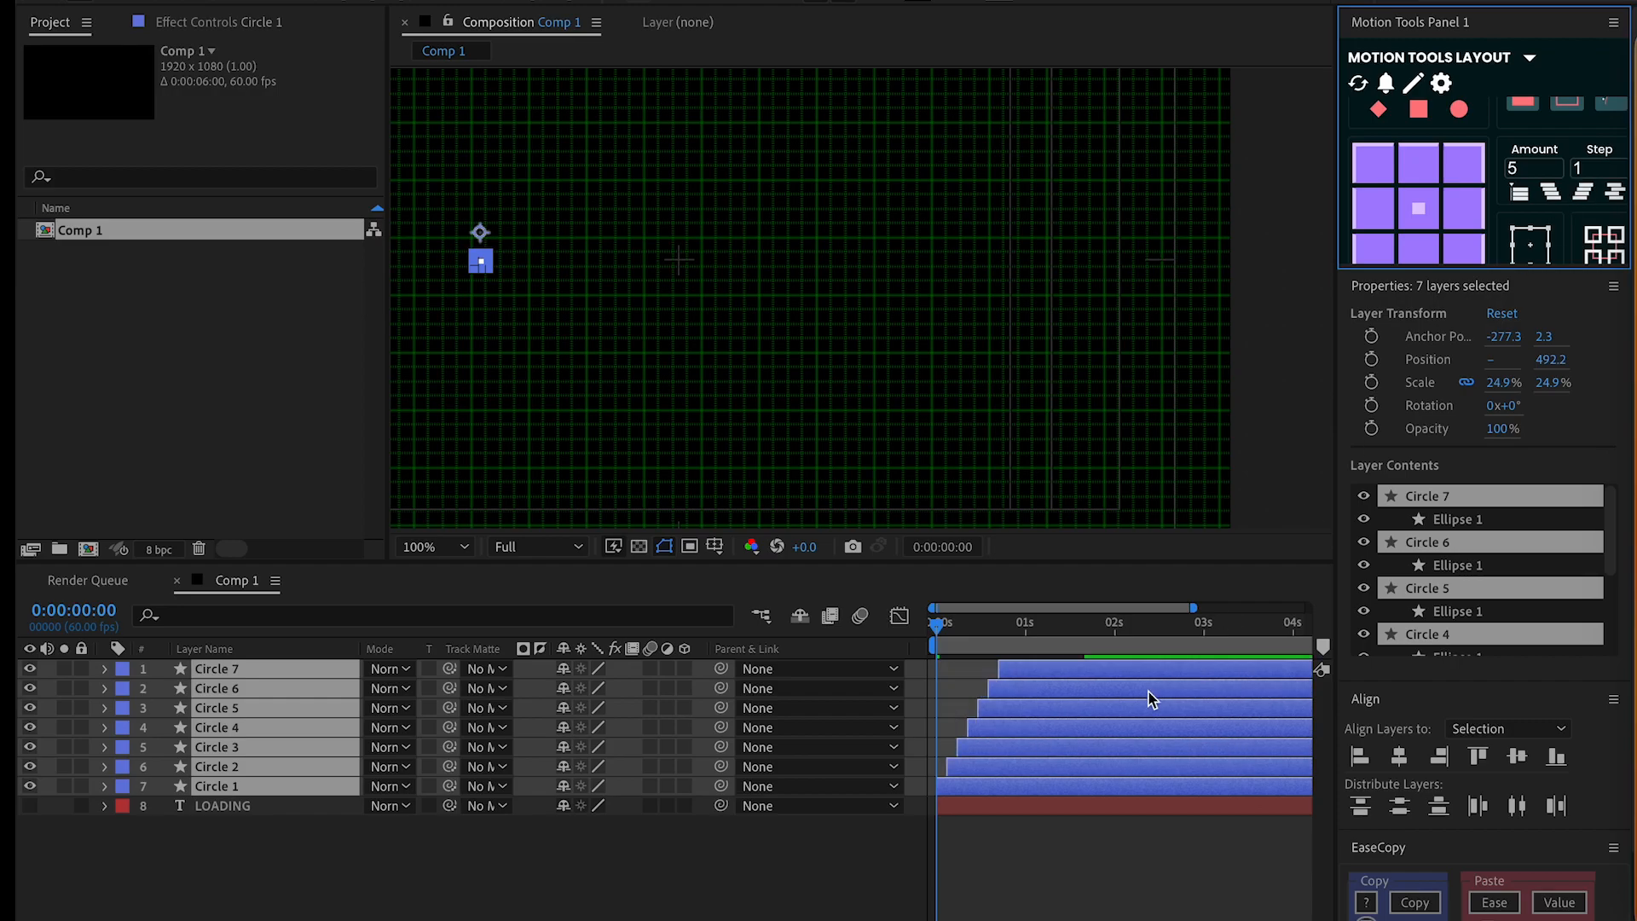
click(1089, 848)
key(space)
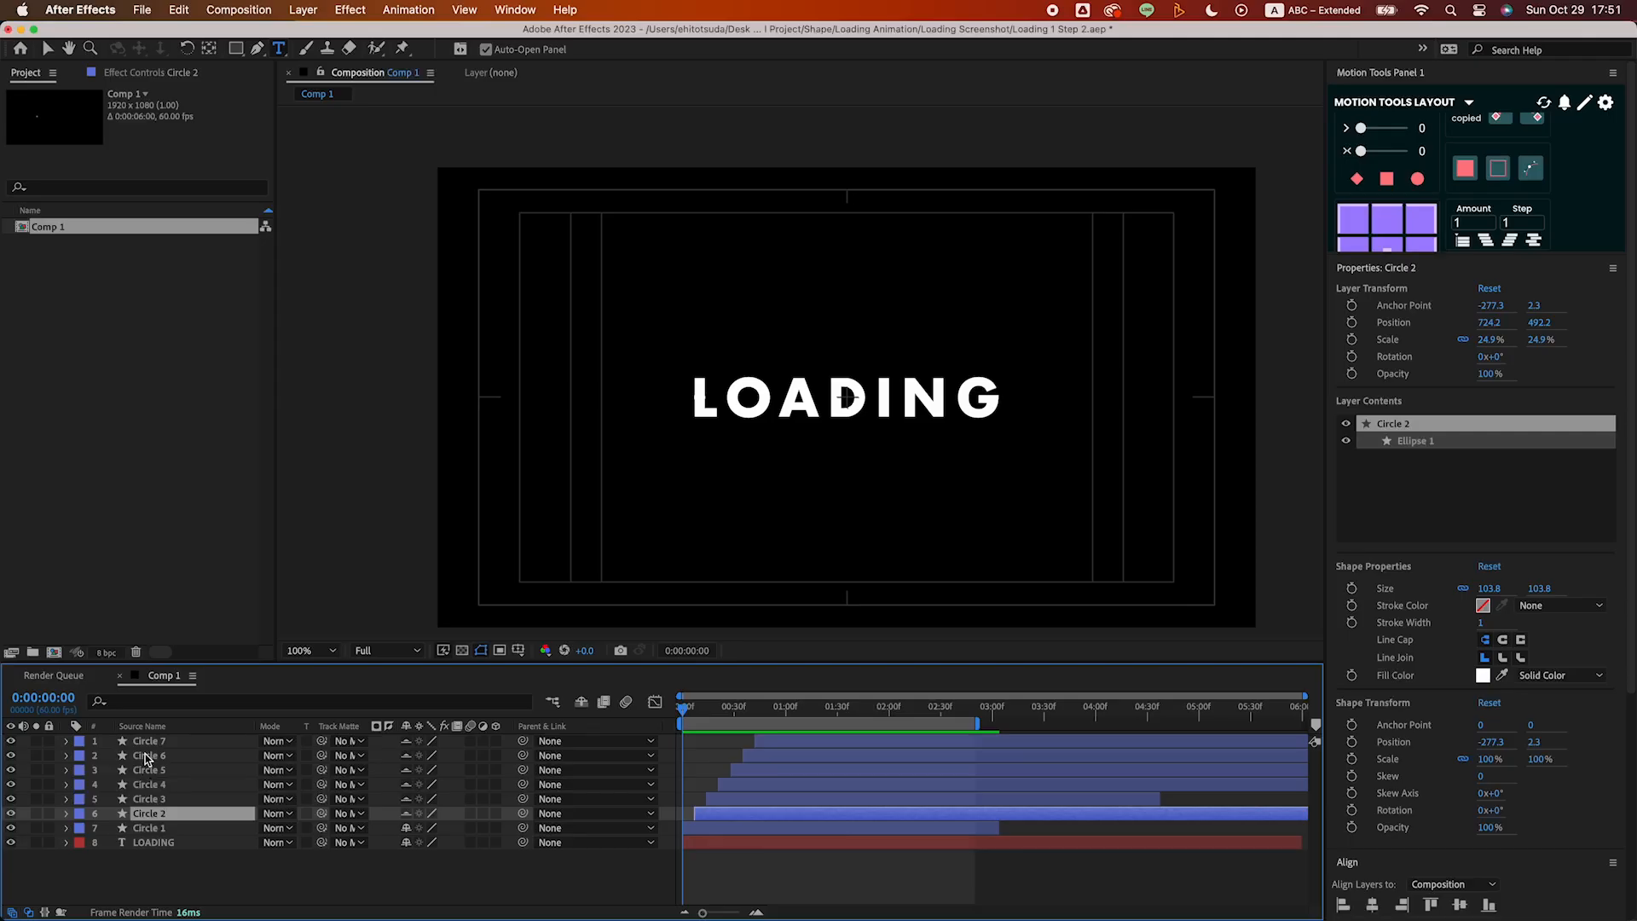
Hide the Circle 2 through Circle 7 layers, leaving only Circle 1 and LOADING displayed
shift+click(58, 755)
click(11, 755)
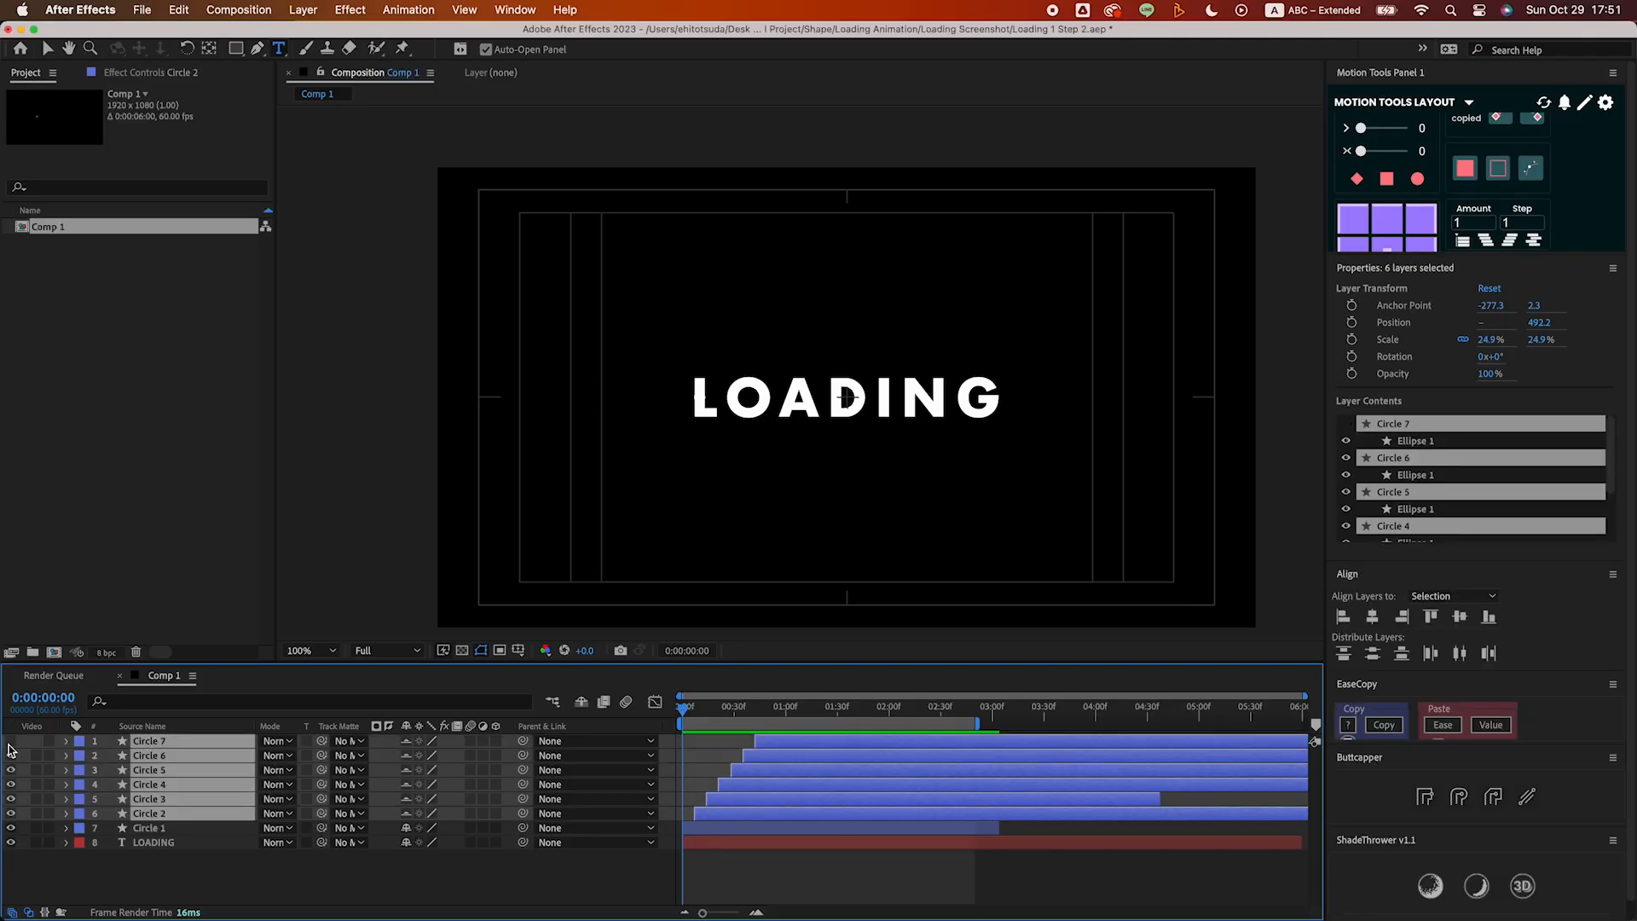
click(164, 870)
Create shapes from the LOADING text layer, and delete the original text layer
click(729, 837)
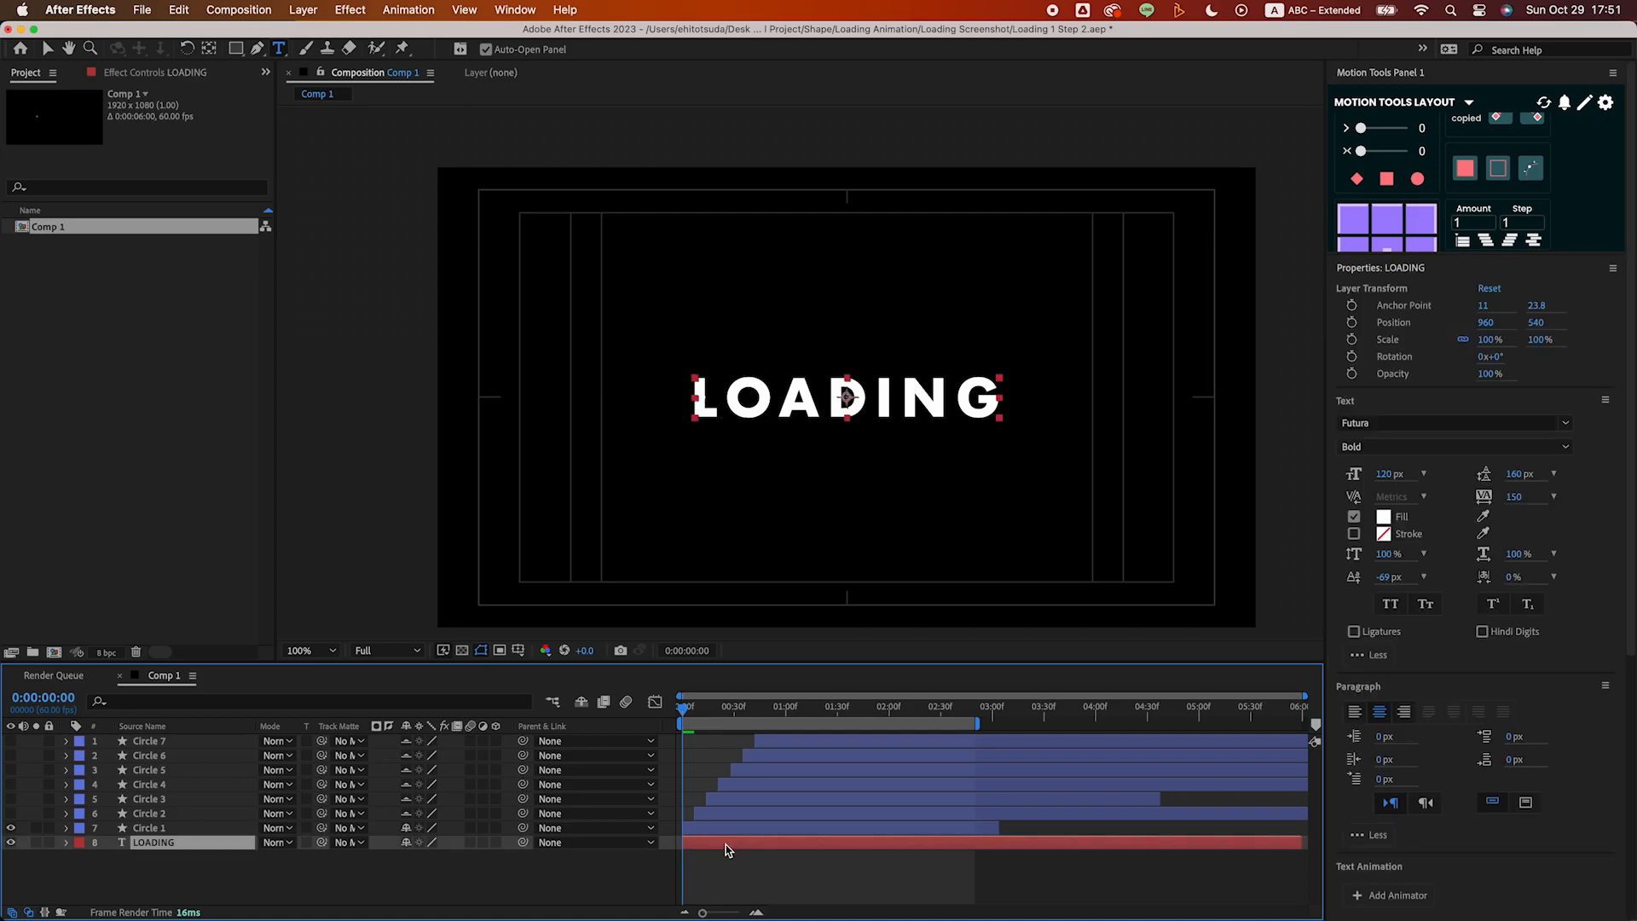
right_click(166, 851)
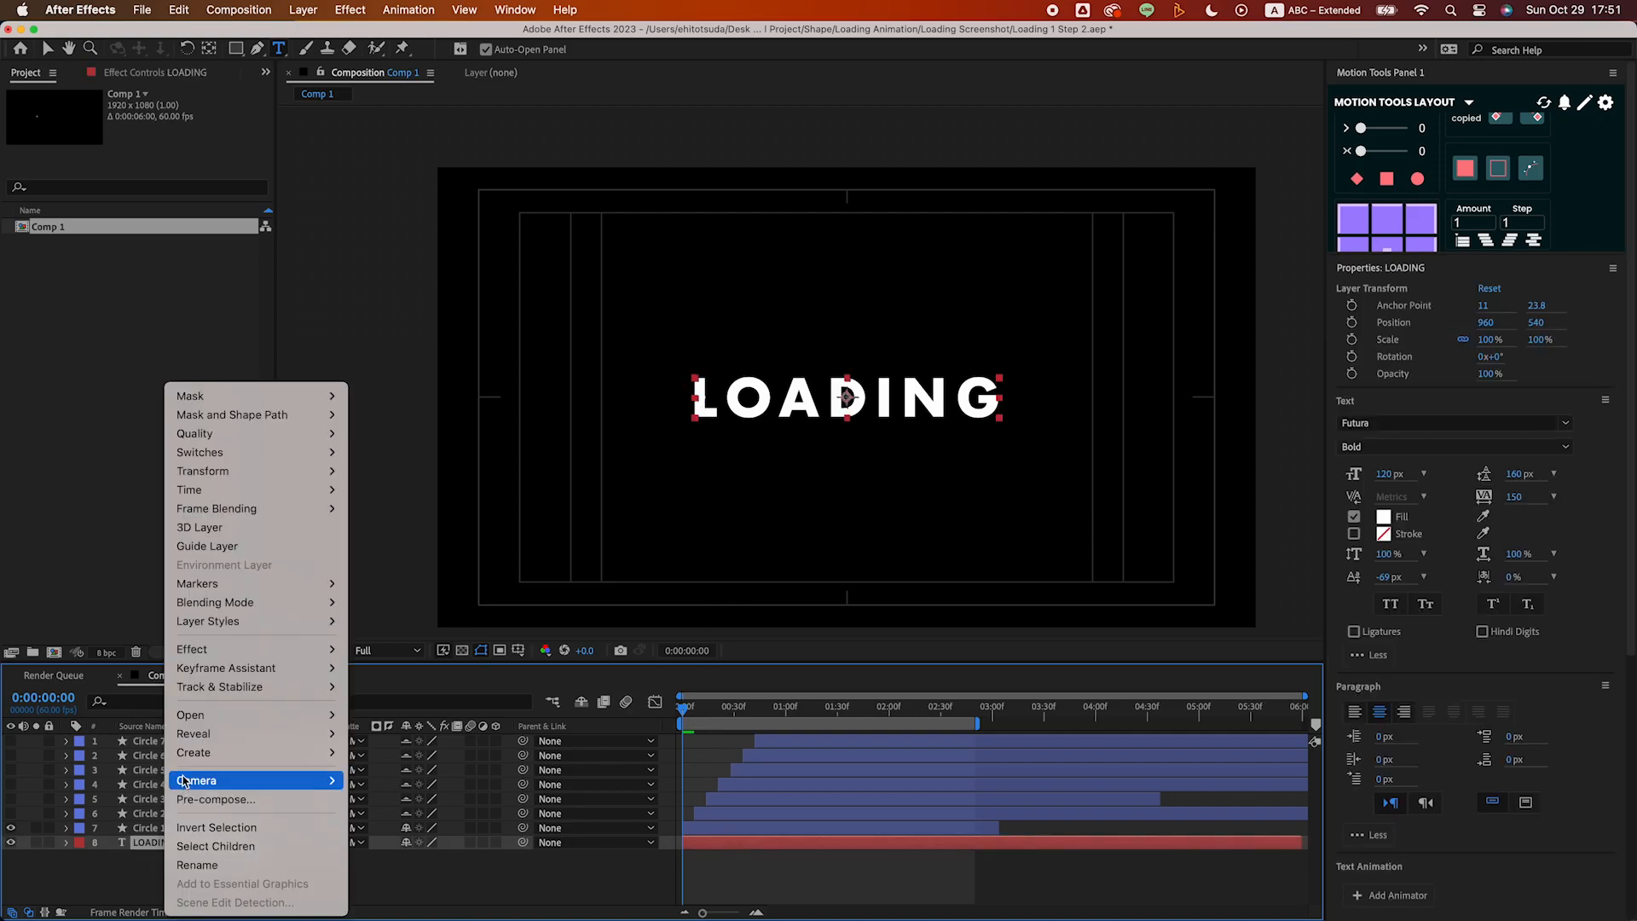
mouse_move(196, 752)
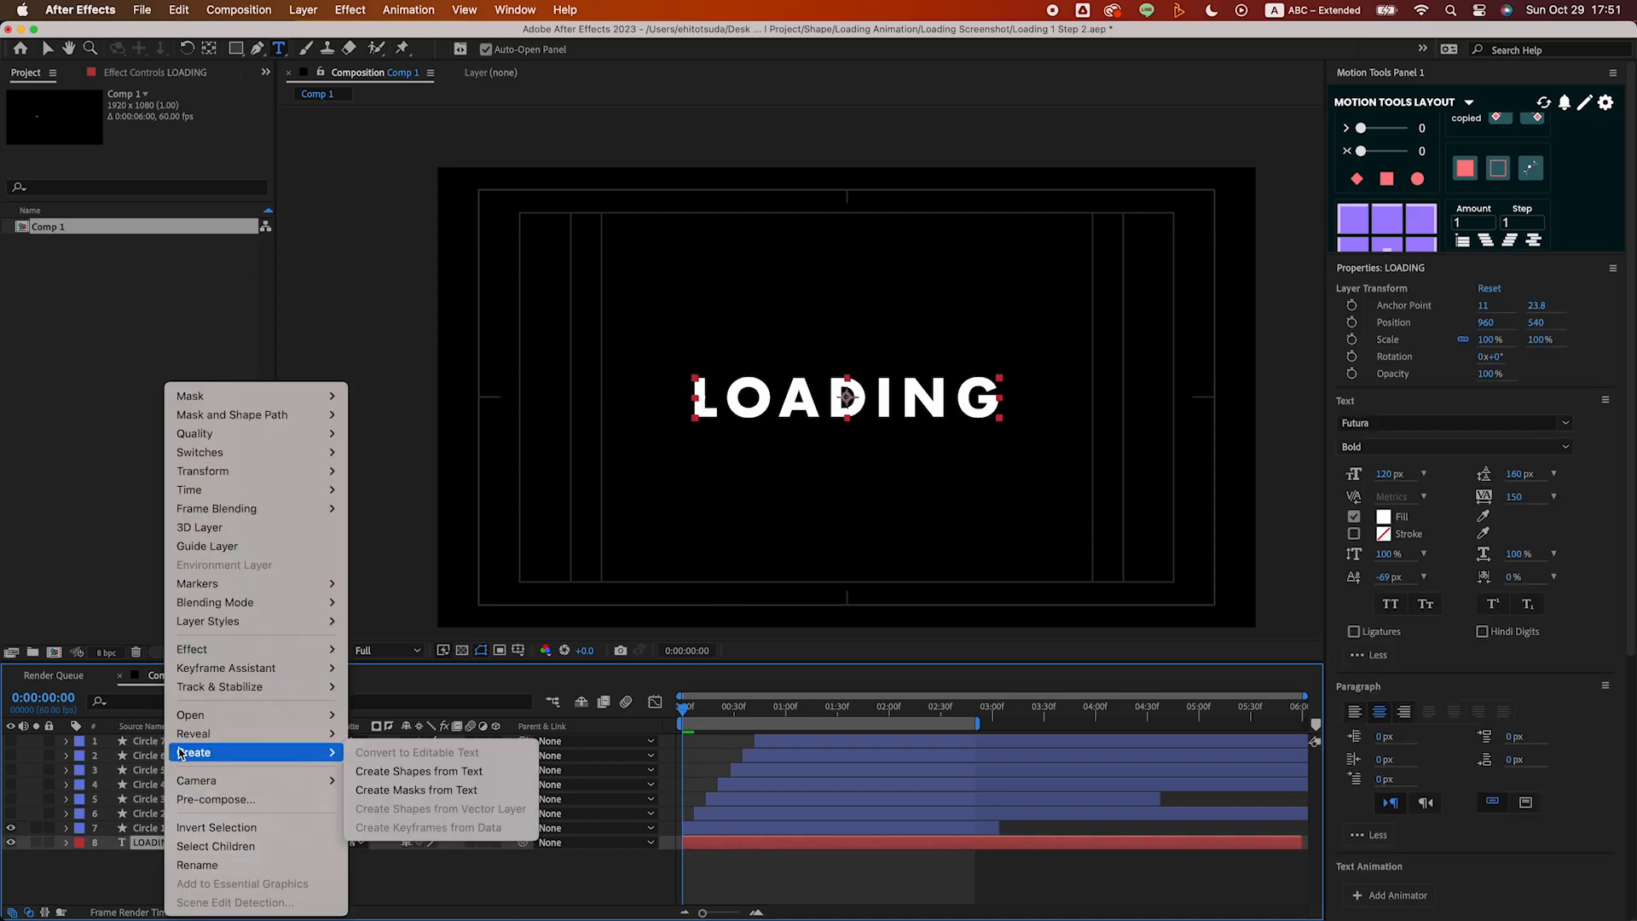
click(379, 772)
click(184, 856)
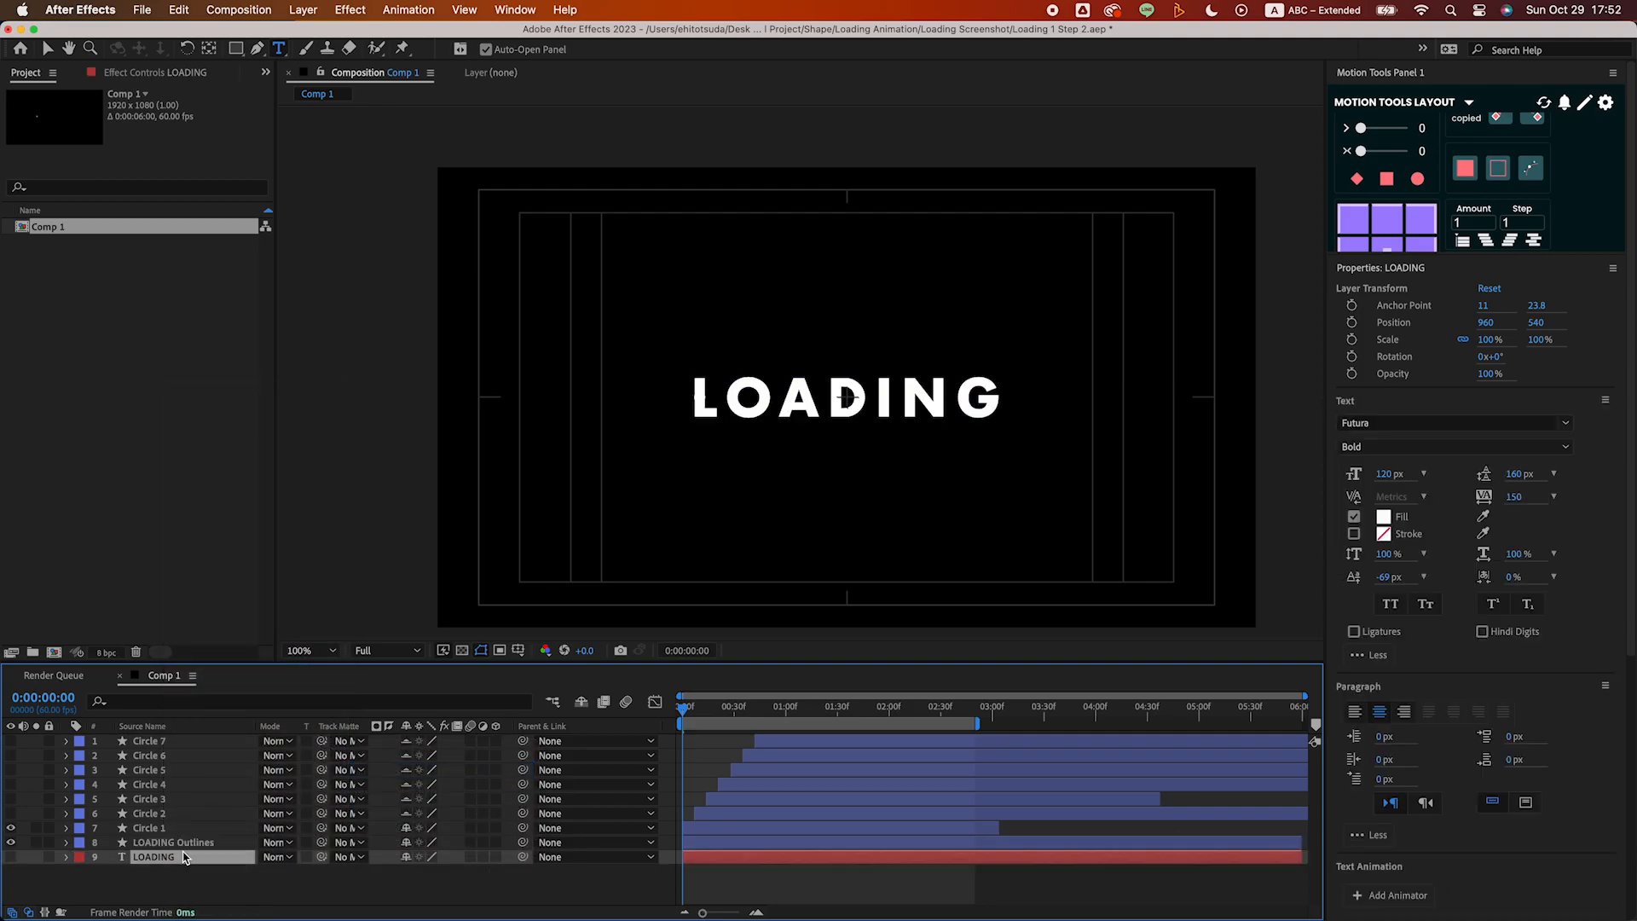
key(Delete)
Check the letter groups in the LOADING outlines layer, and split it into a separate shape layer for each letter
click(65, 843)
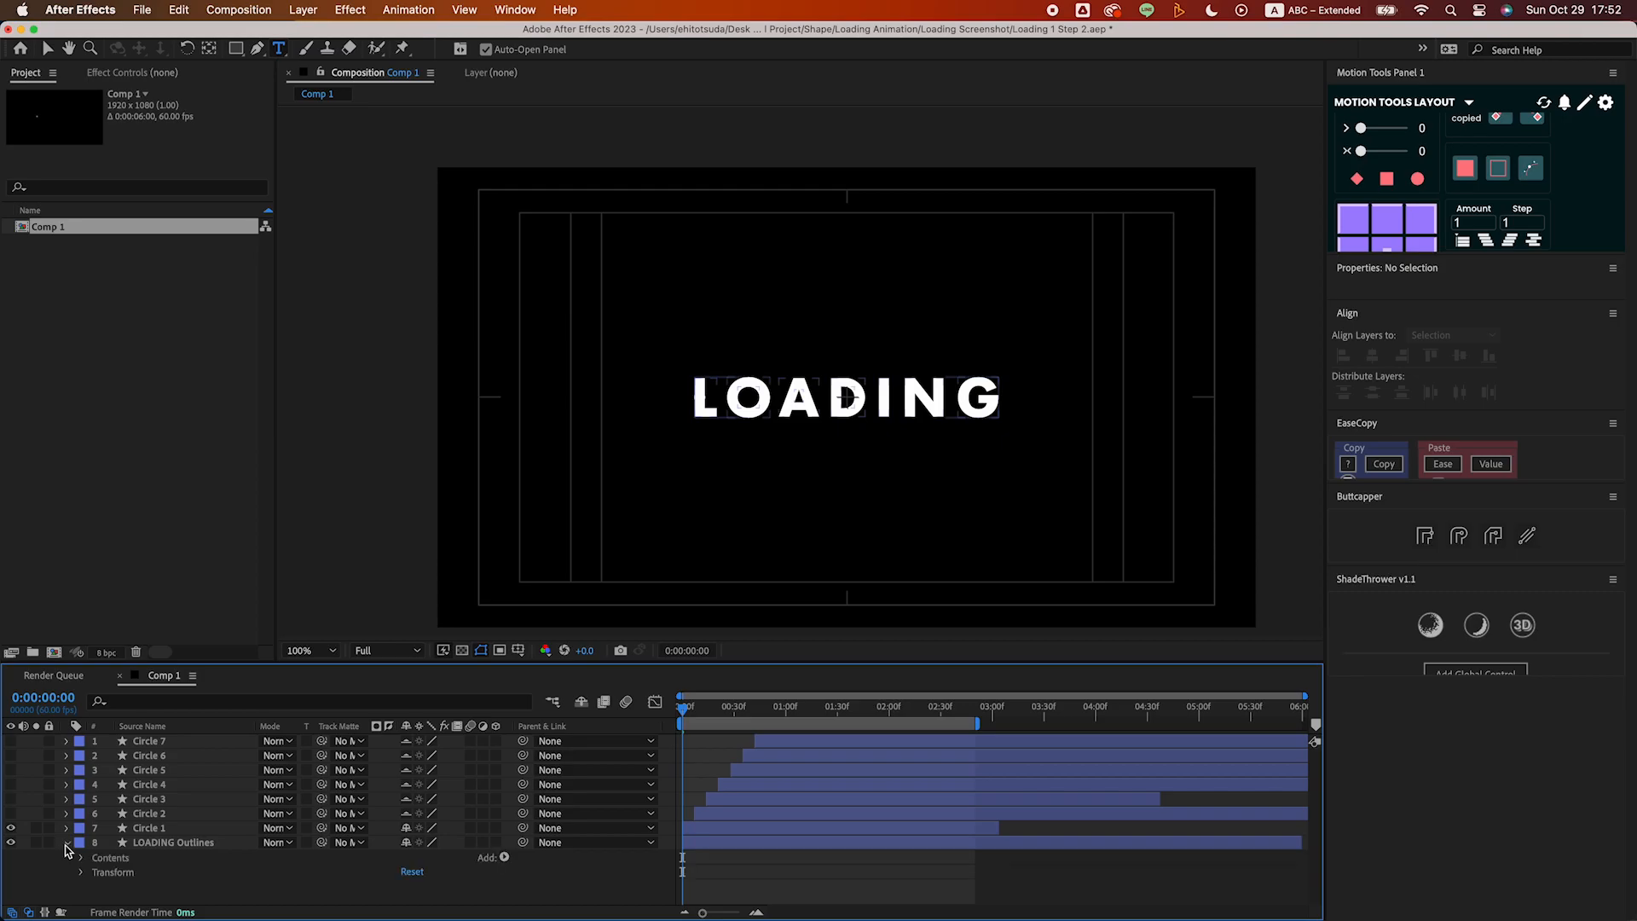
click(82, 858)
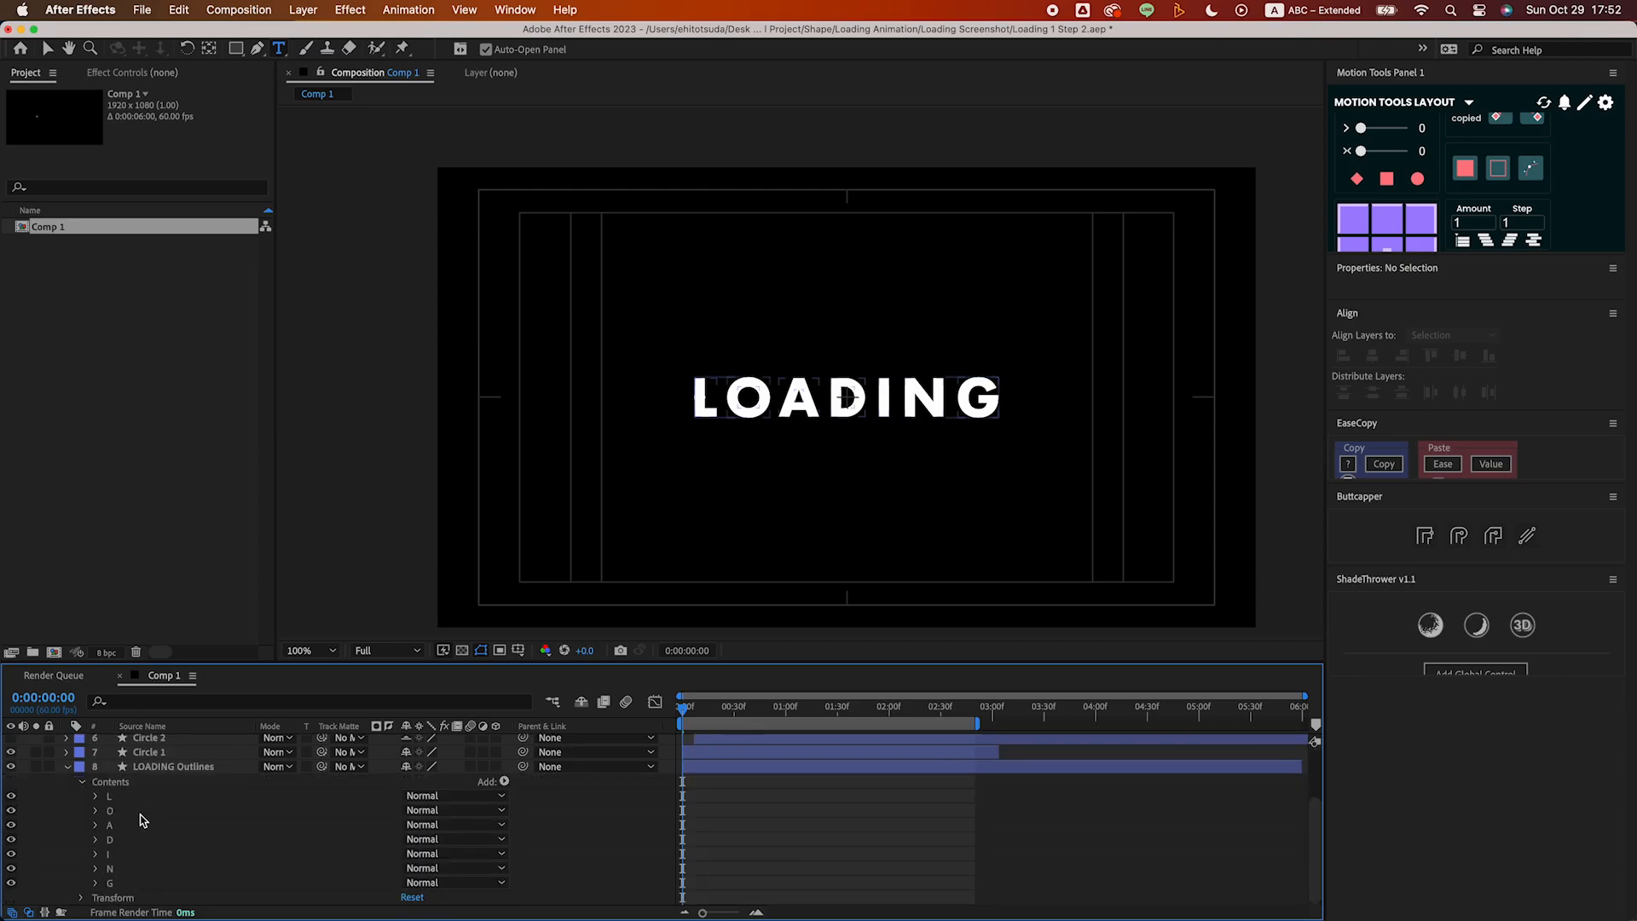
click(66, 770)
click(162, 844)
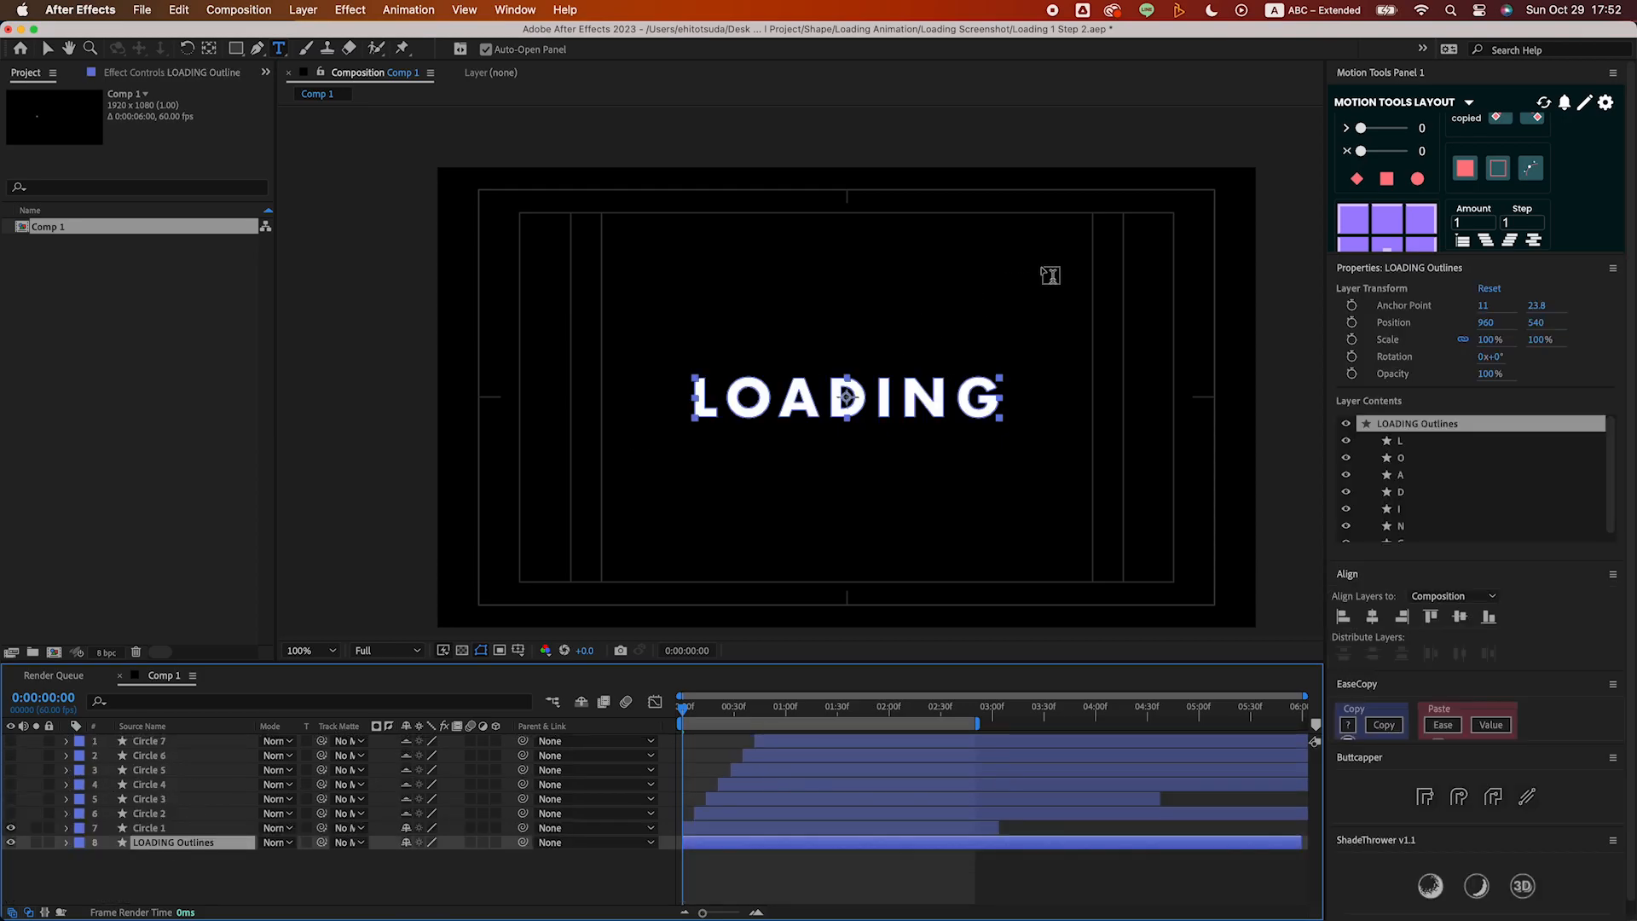
scroll(1350, 238, down, 8)
click(1367, 134)
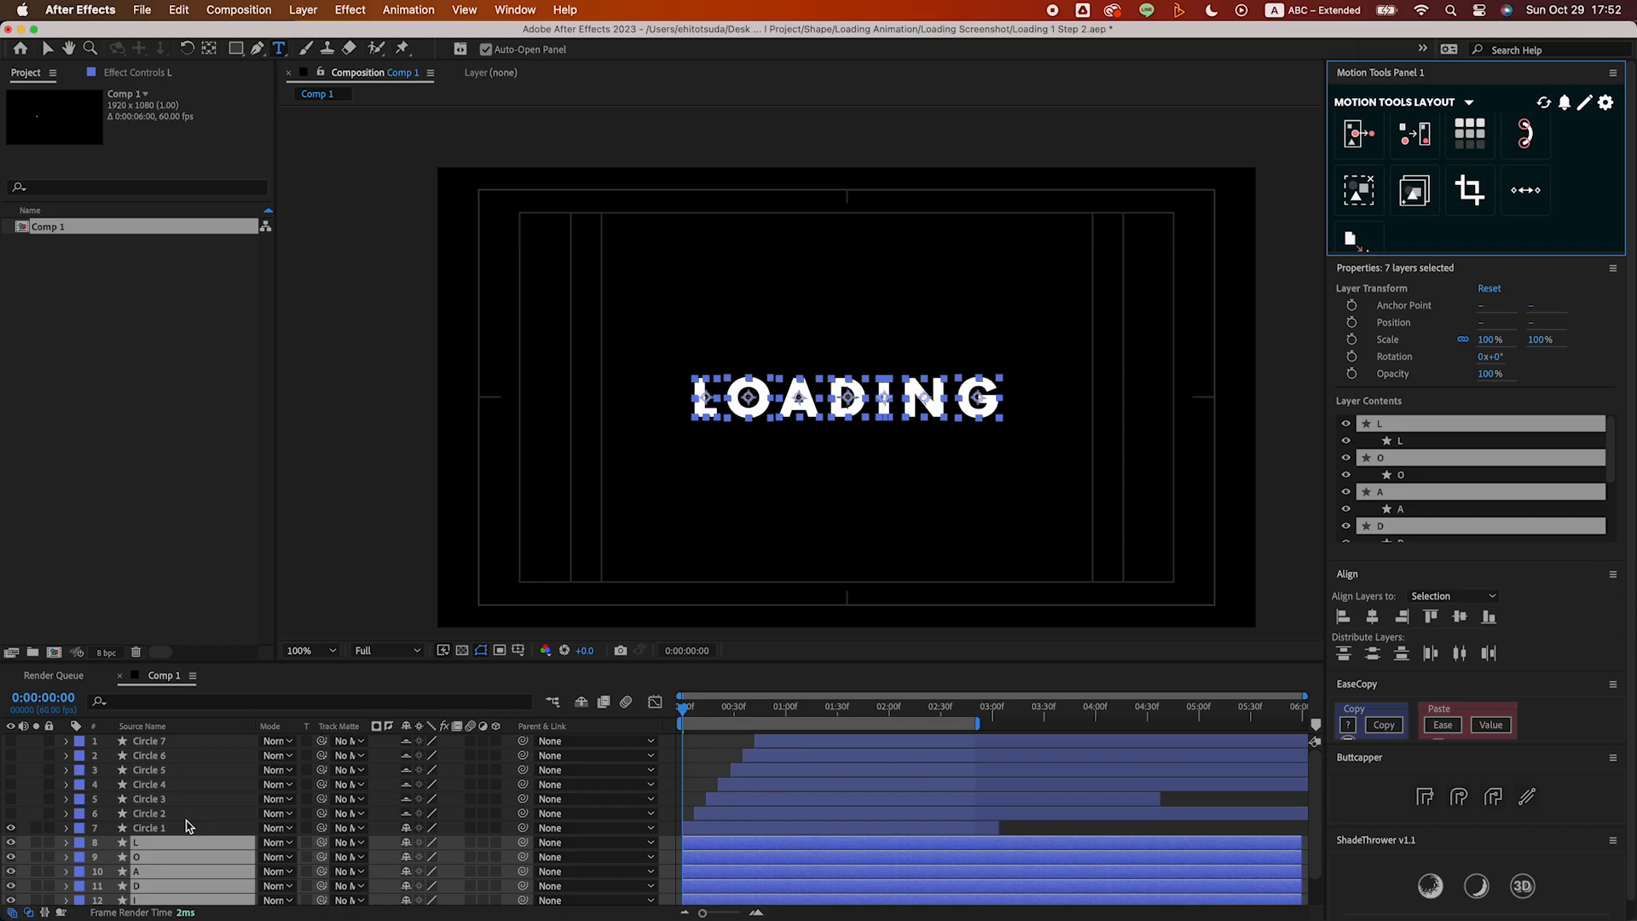
Hide the letter layers O through G, leaving only L and Circle 1 displayed
click(747, 798)
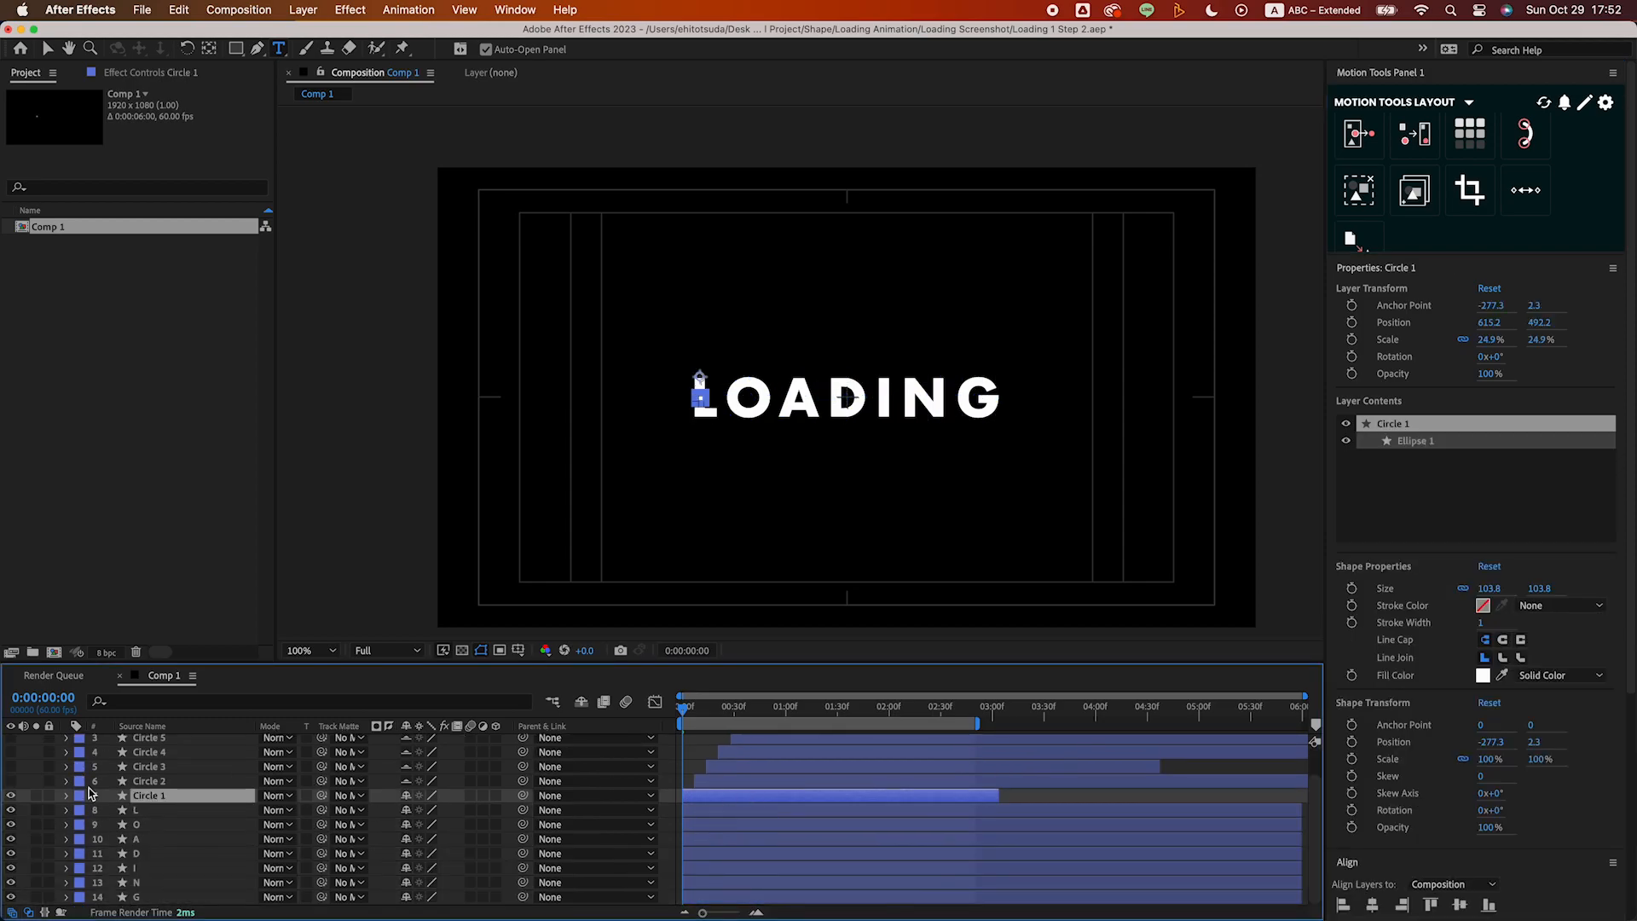
click(142, 825)
shift+click(142, 897)
click(10, 824)
click(699, 397)
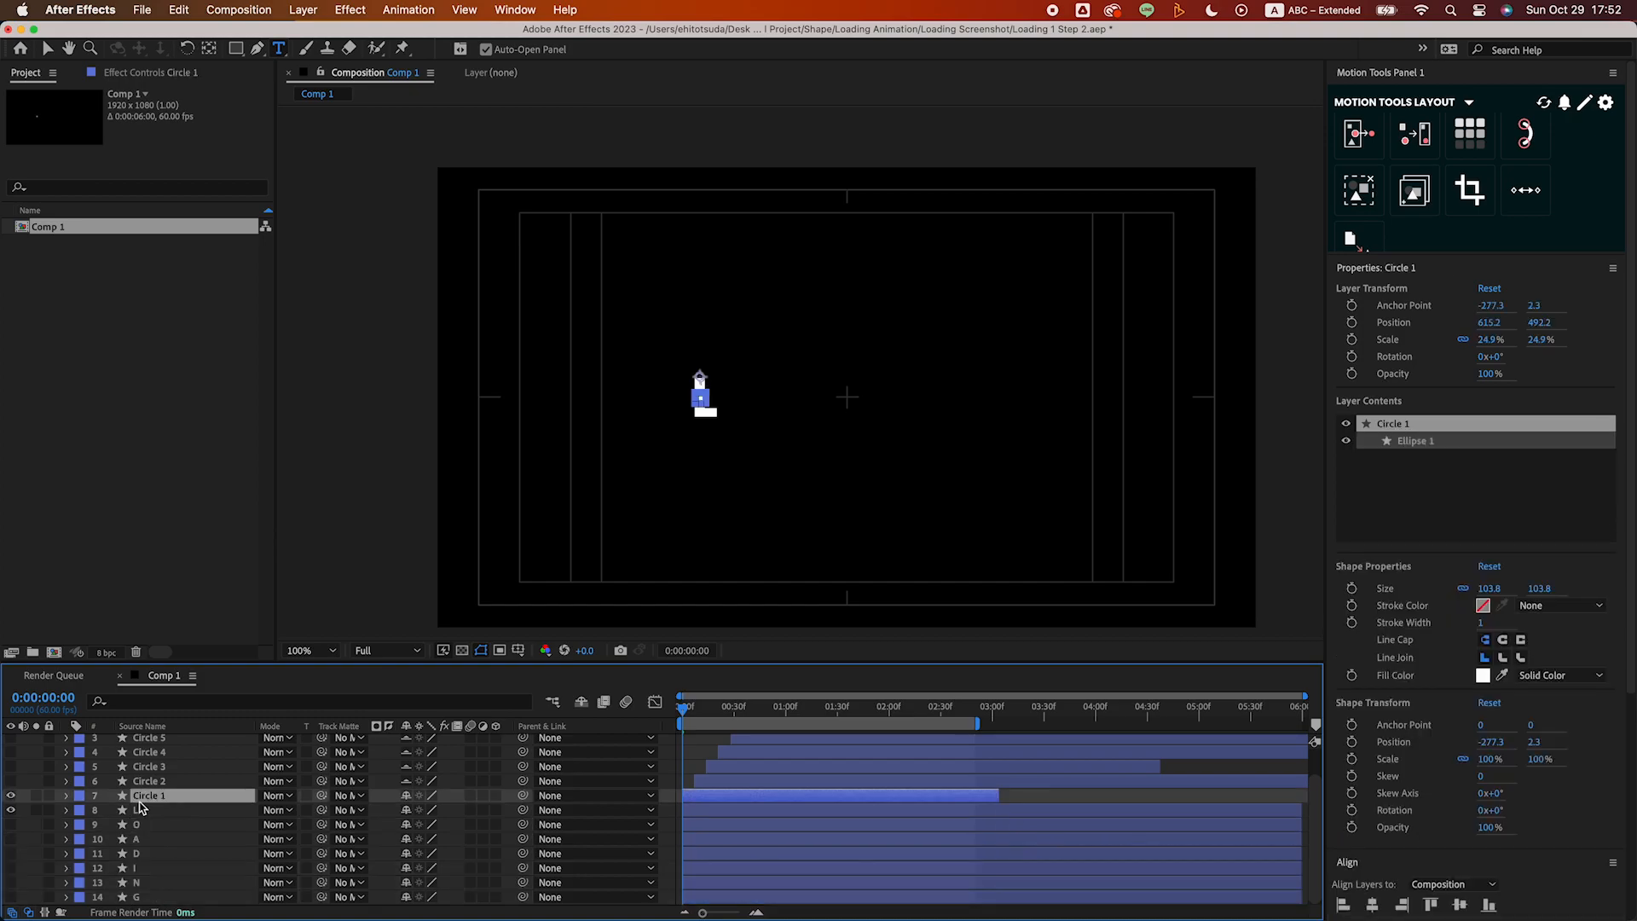
Change the label color of all seven letter layers, L through G, to pink
shift+click(141, 897)
click(80, 814)
click(117, 648)
click(186, 809)
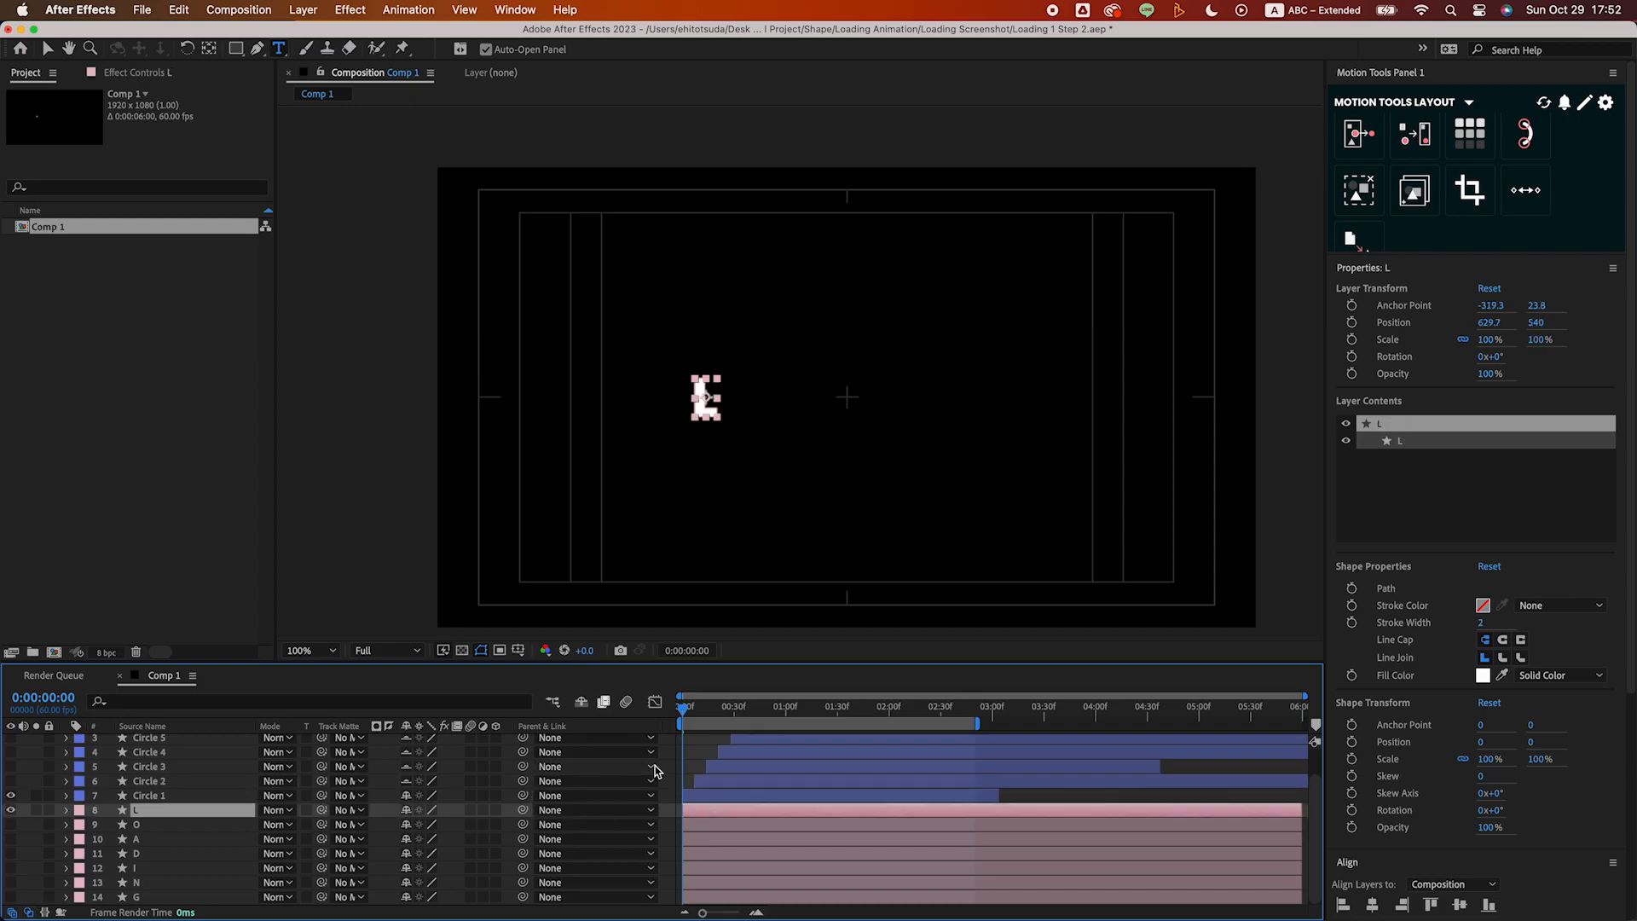
click(690, 768)
Add an empty shape layer directly below the L layer and give it a brown label
key(v)
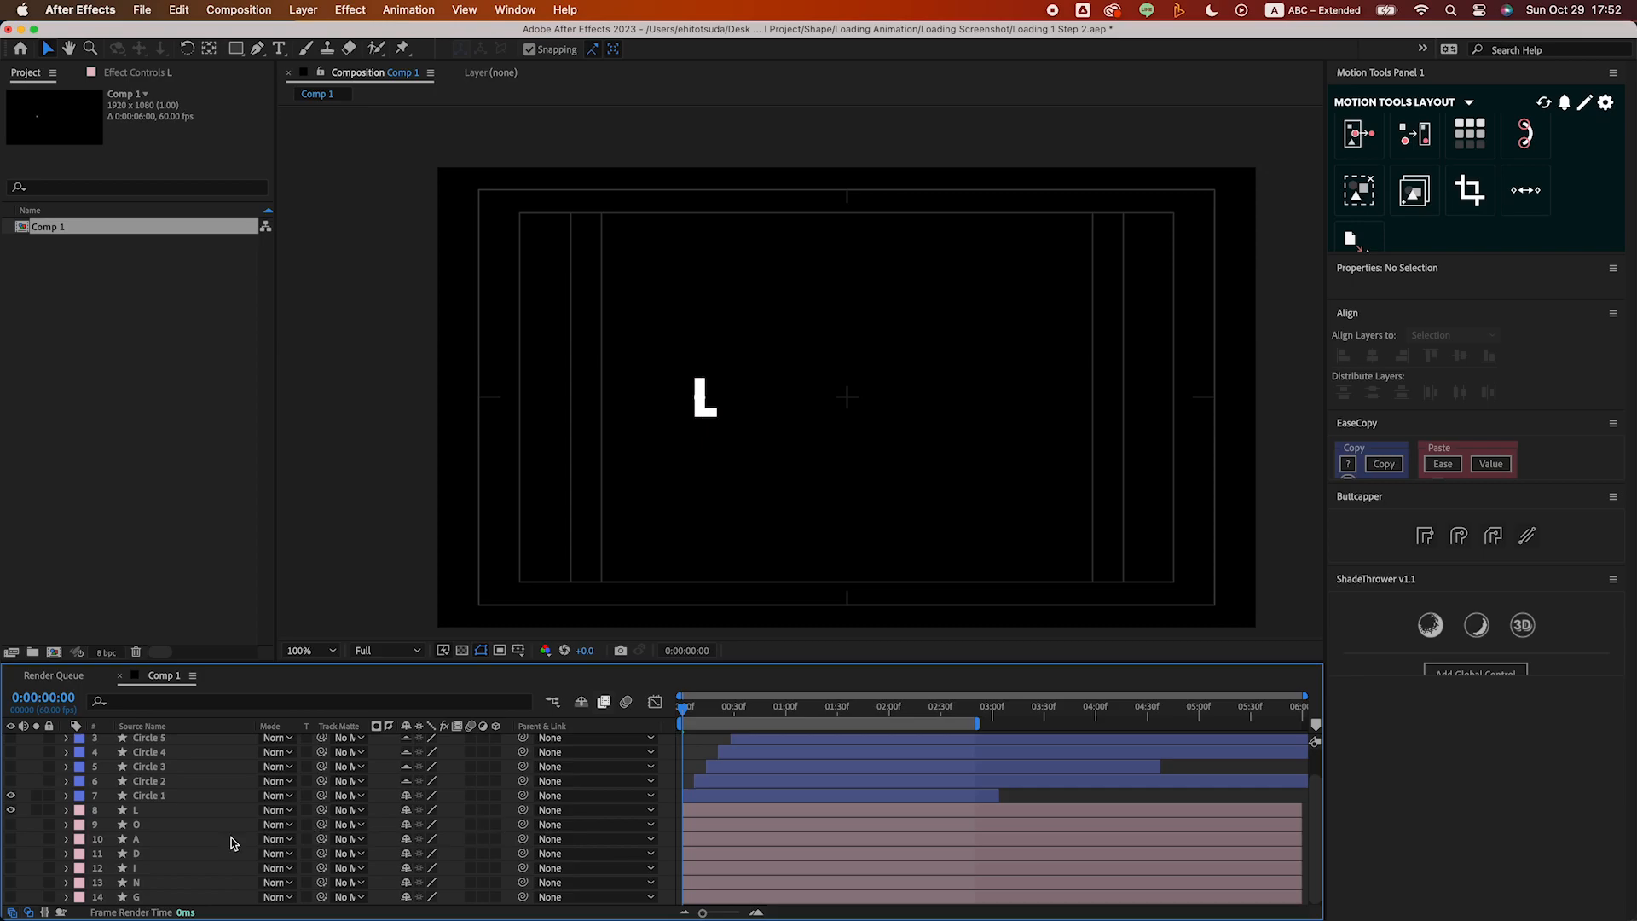
right_click(665, 806)
mouse_move(721, 706)
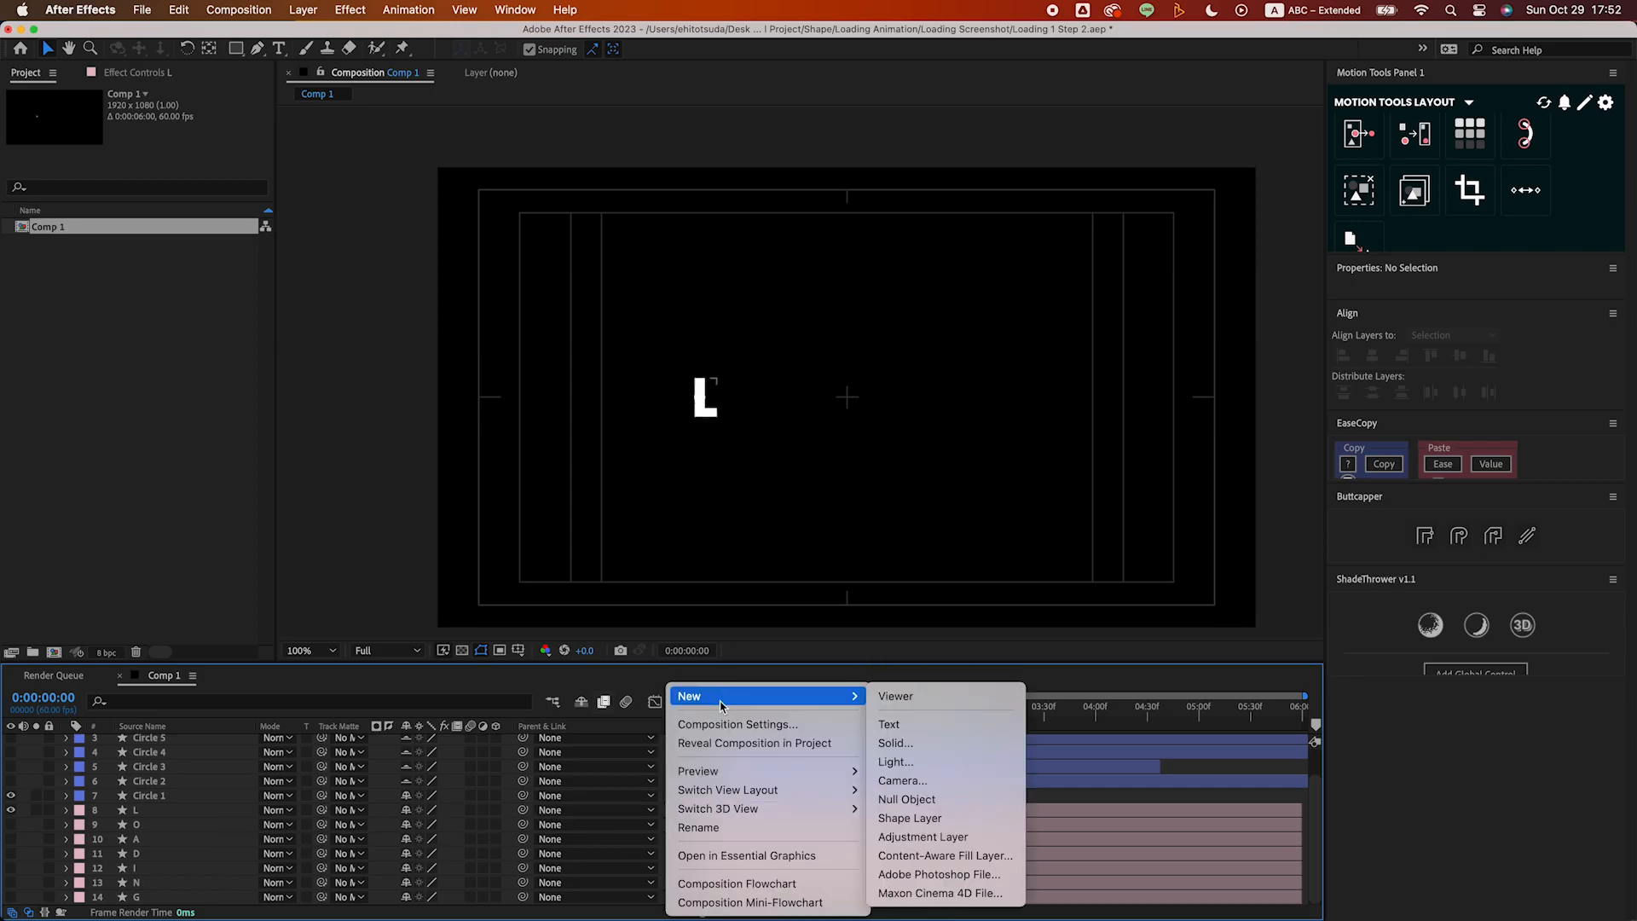
click(910, 817)
drag(166, 740, 146, 868)
click(86, 814)
Rename the new shape layer as L mask
click(154, 817)
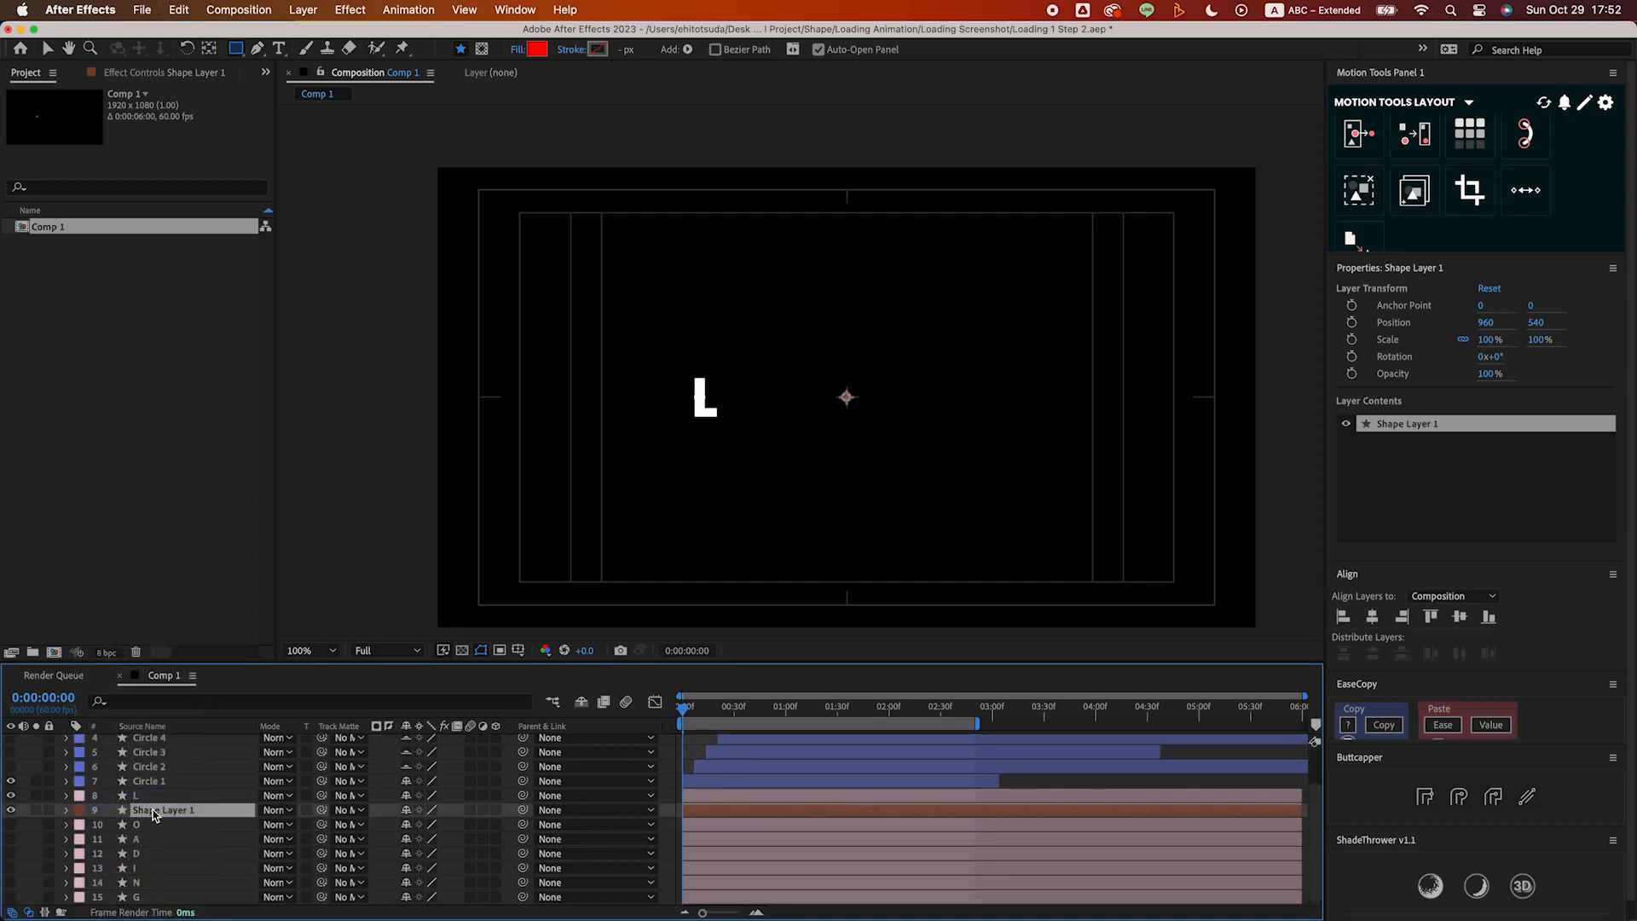
key(Return)
text(L)
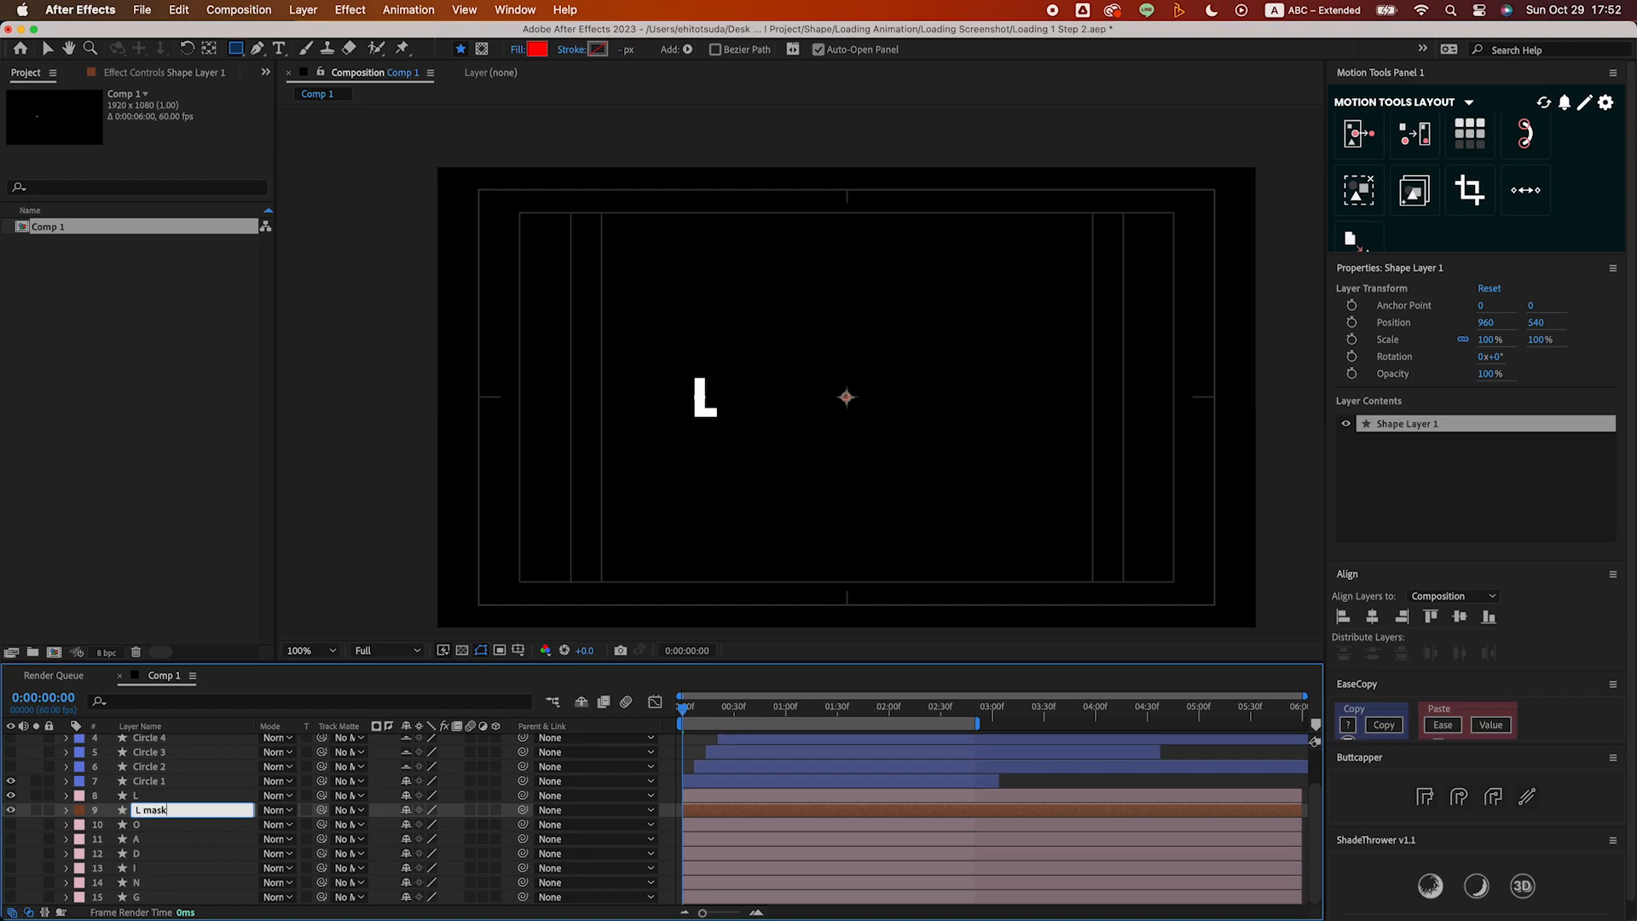
text( mask)
key(Return)
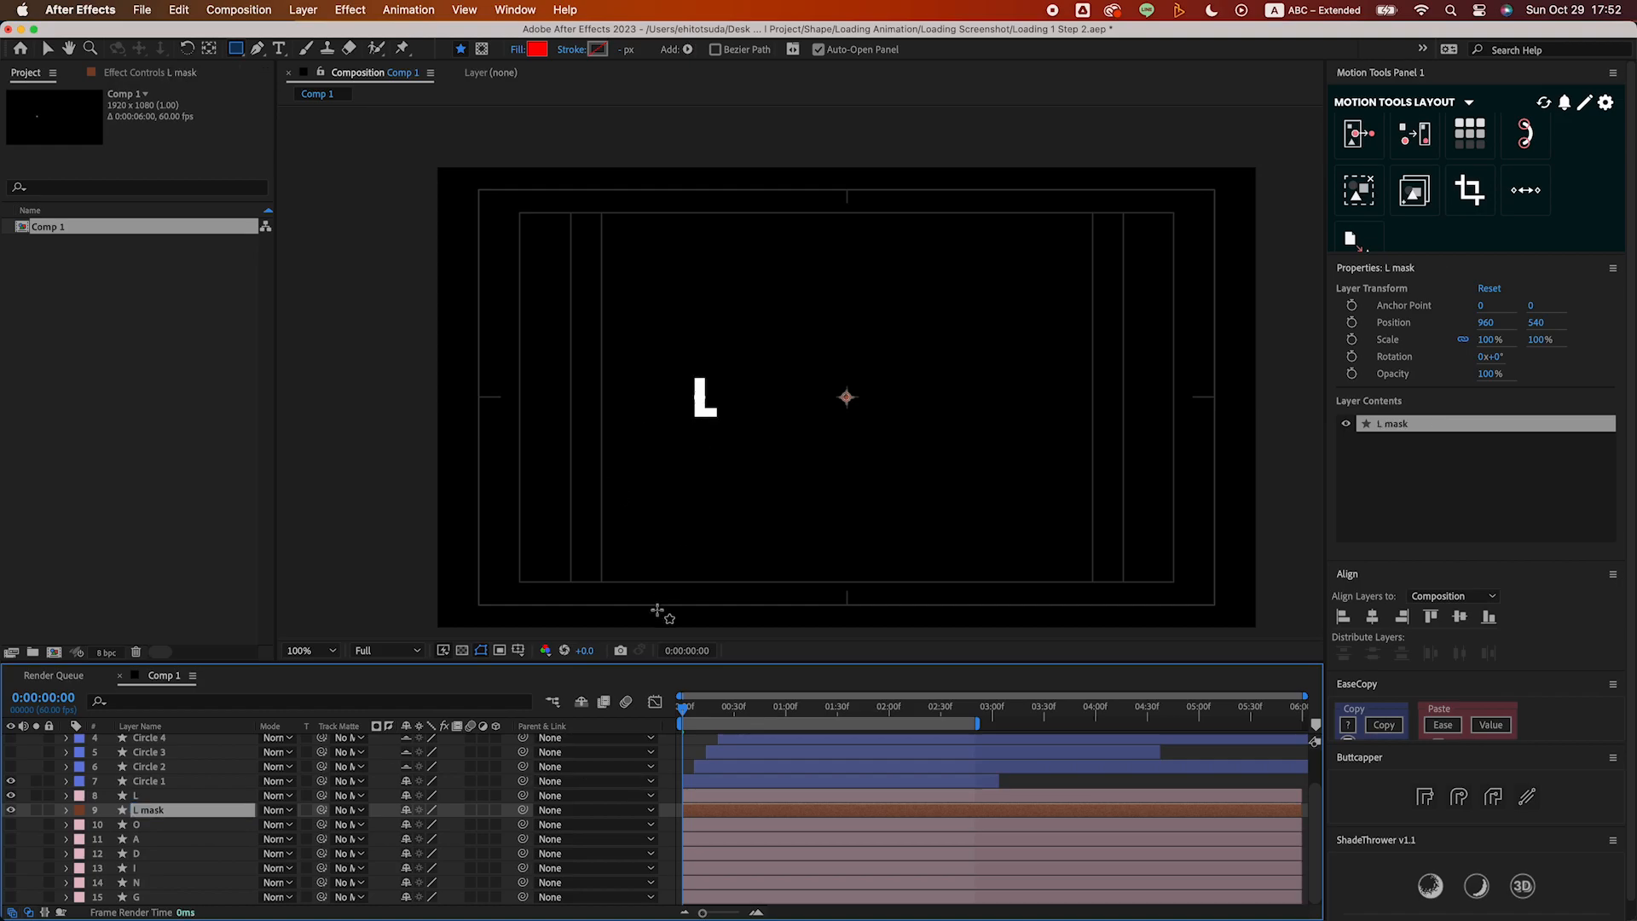
Draw an open three-point Pen path on L mask from above the stem, down to the corner and out past the foot
click(259, 49)
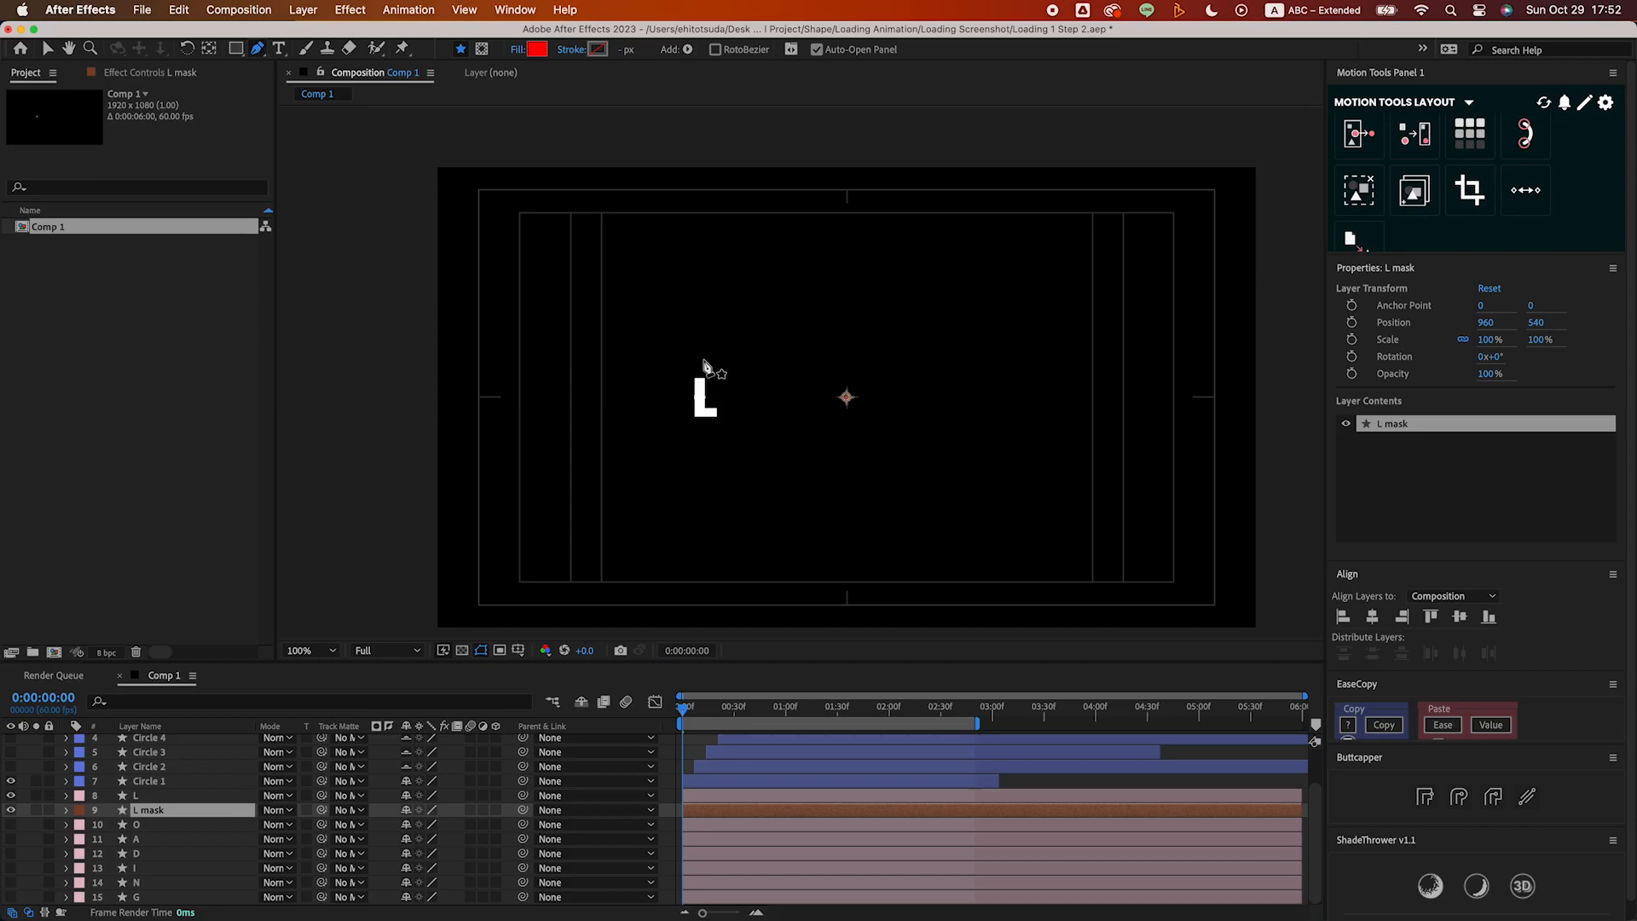
scroll(706, 360, up, 3)
scroll(671, 461, down, 3)
scroll(669, 502, up, 2)
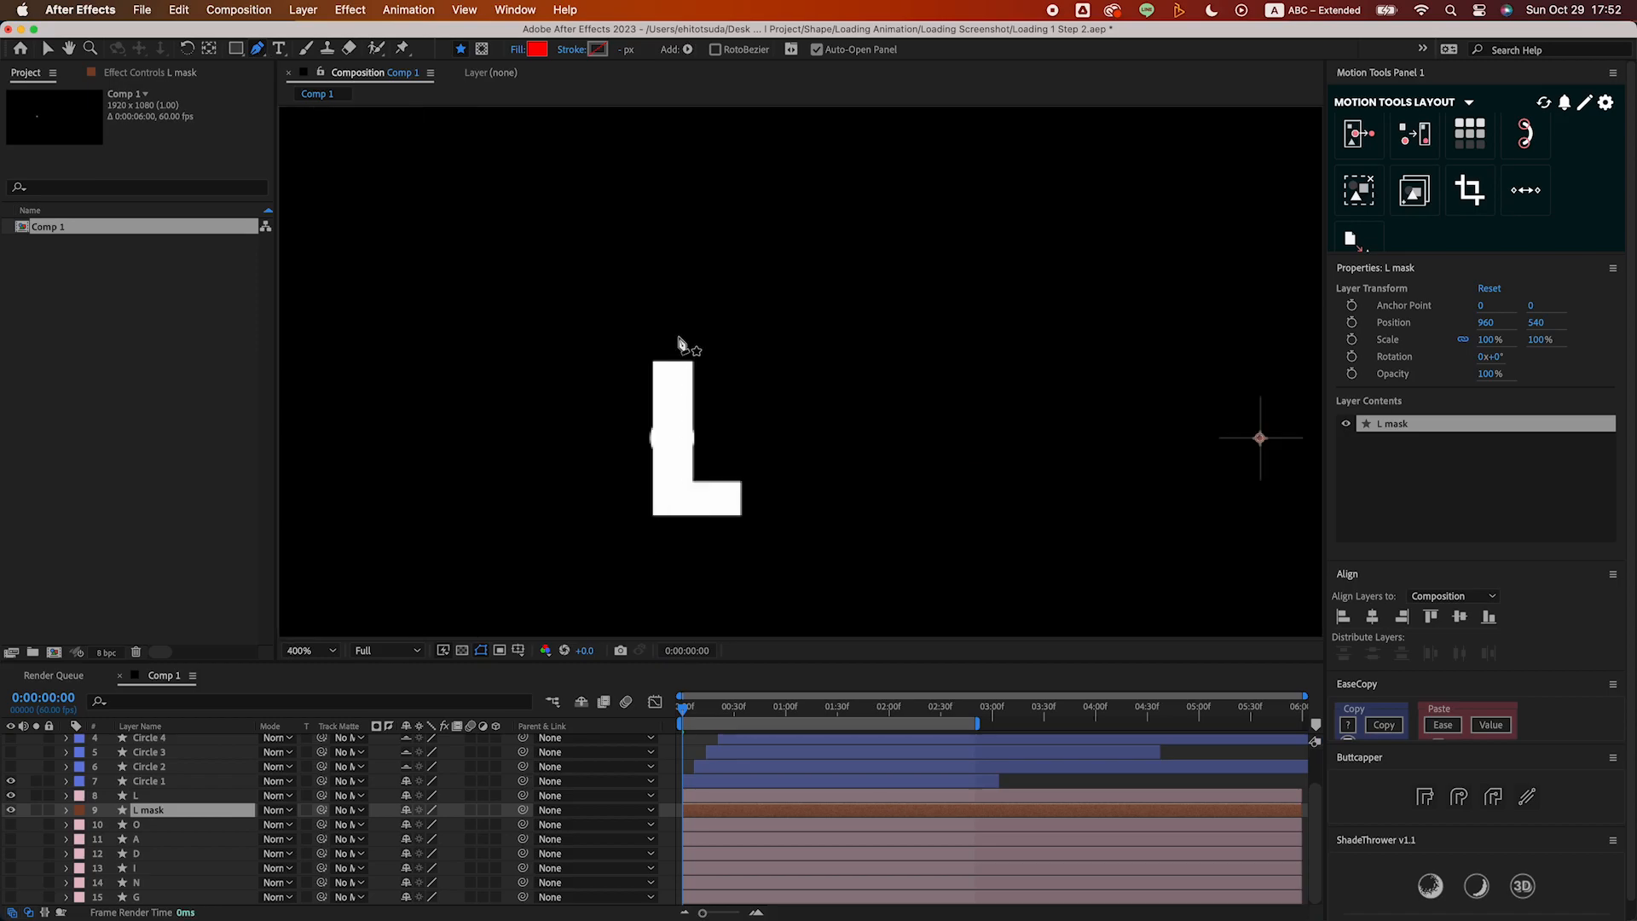
click(671, 345)
click(675, 497)
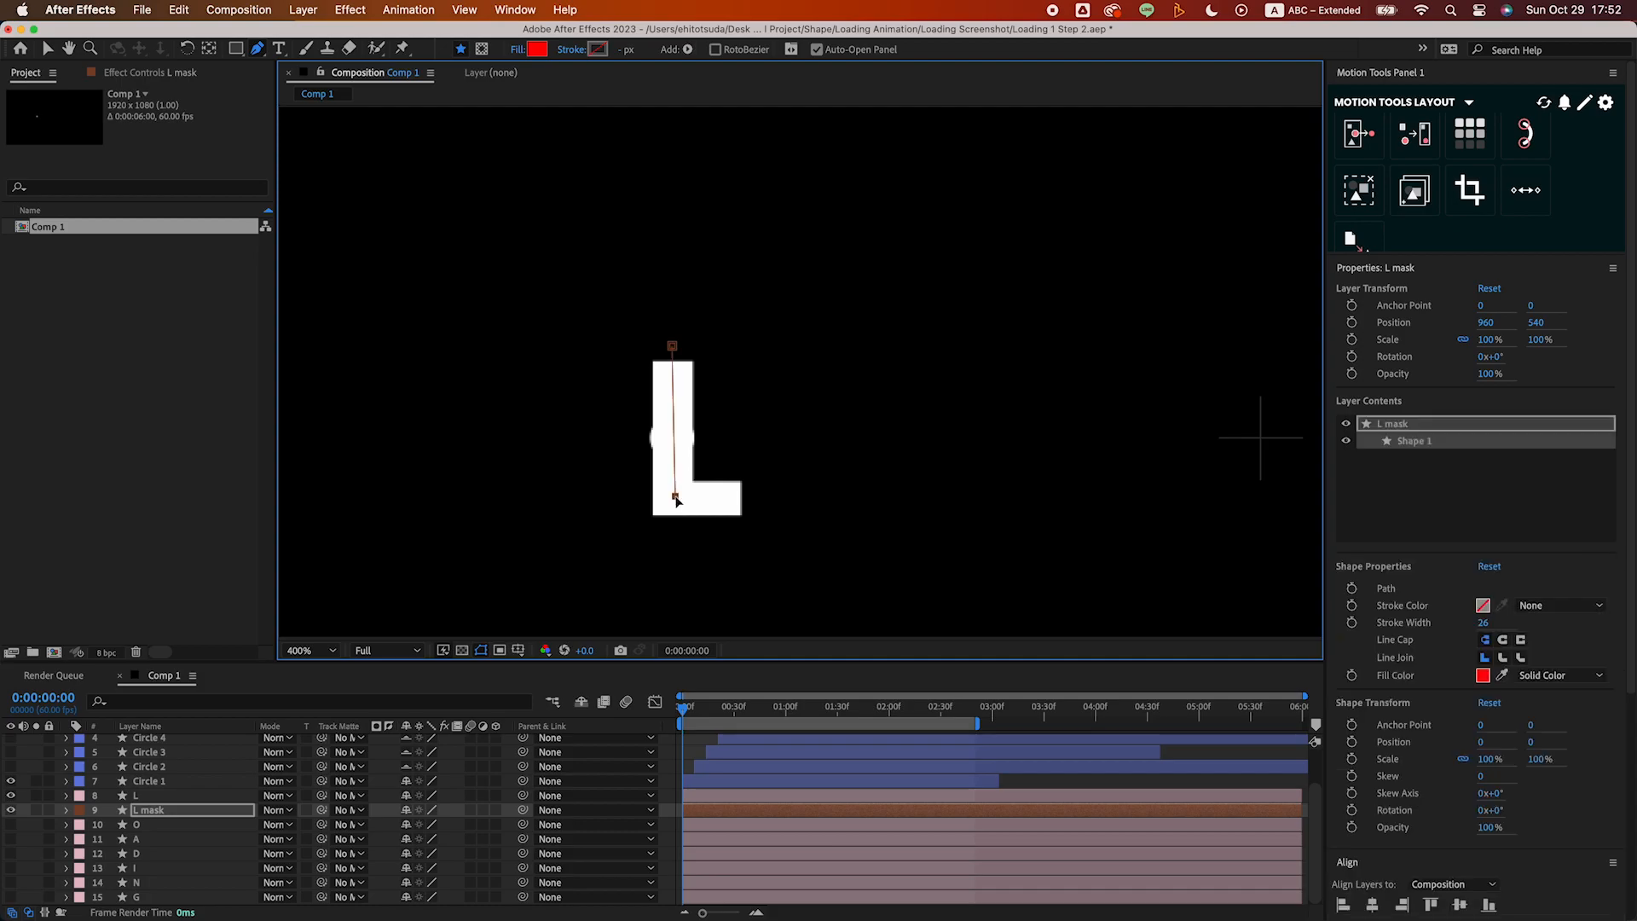
click(762, 495)
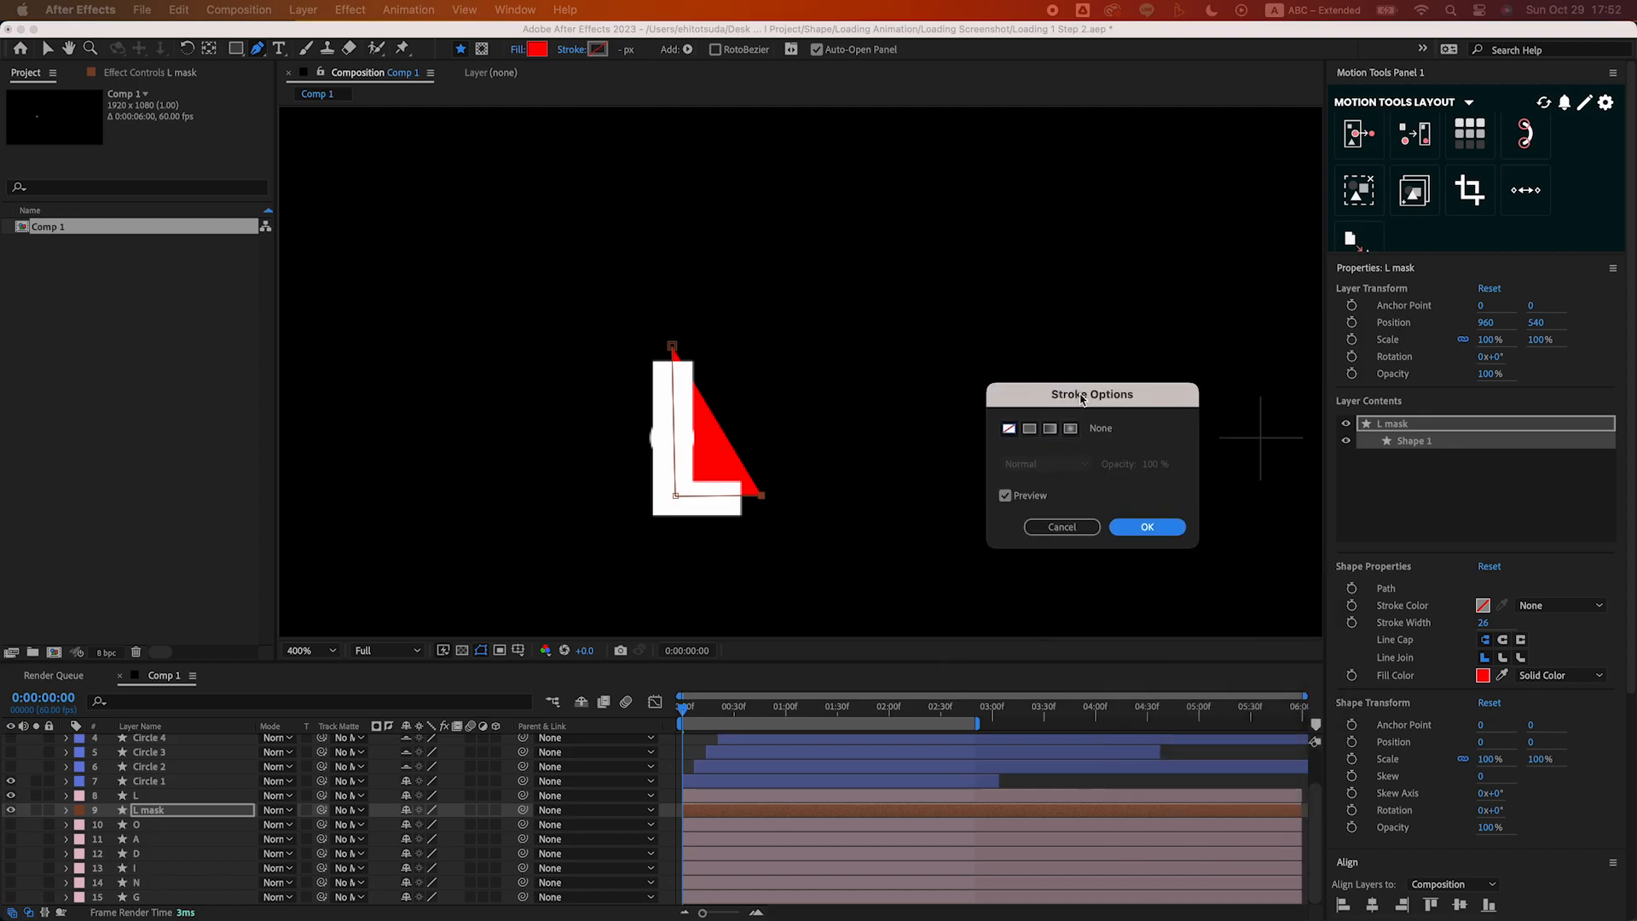
Set the L mask path's stroke to a solid blue color and its fill to None
click(985, 362)
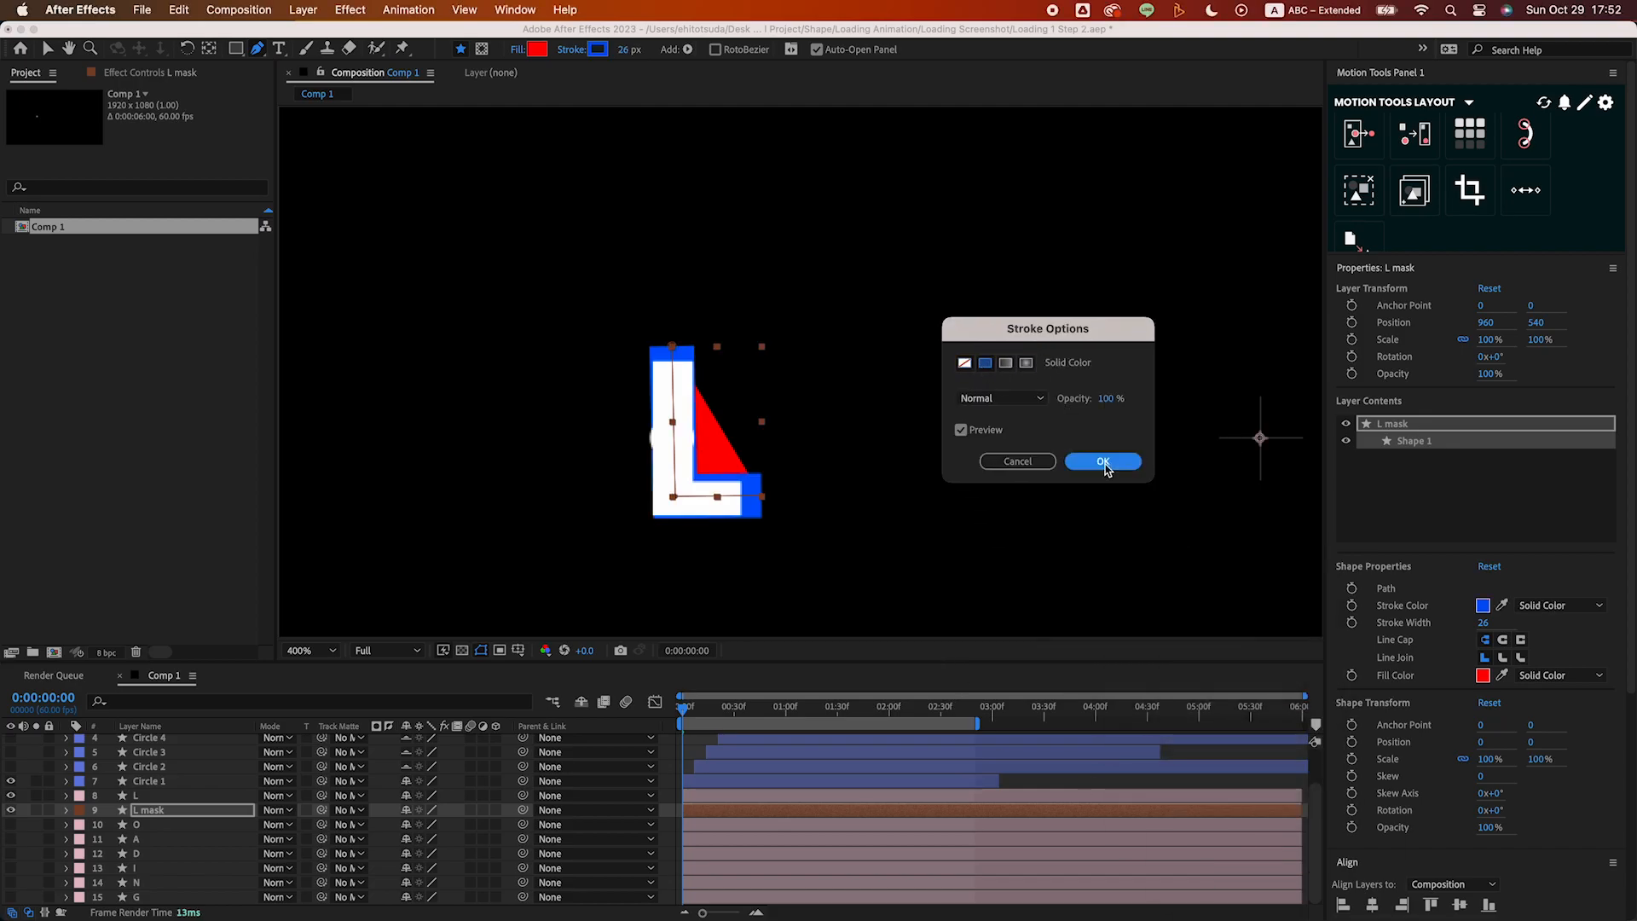
click(1102, 460)
click(538, 51)
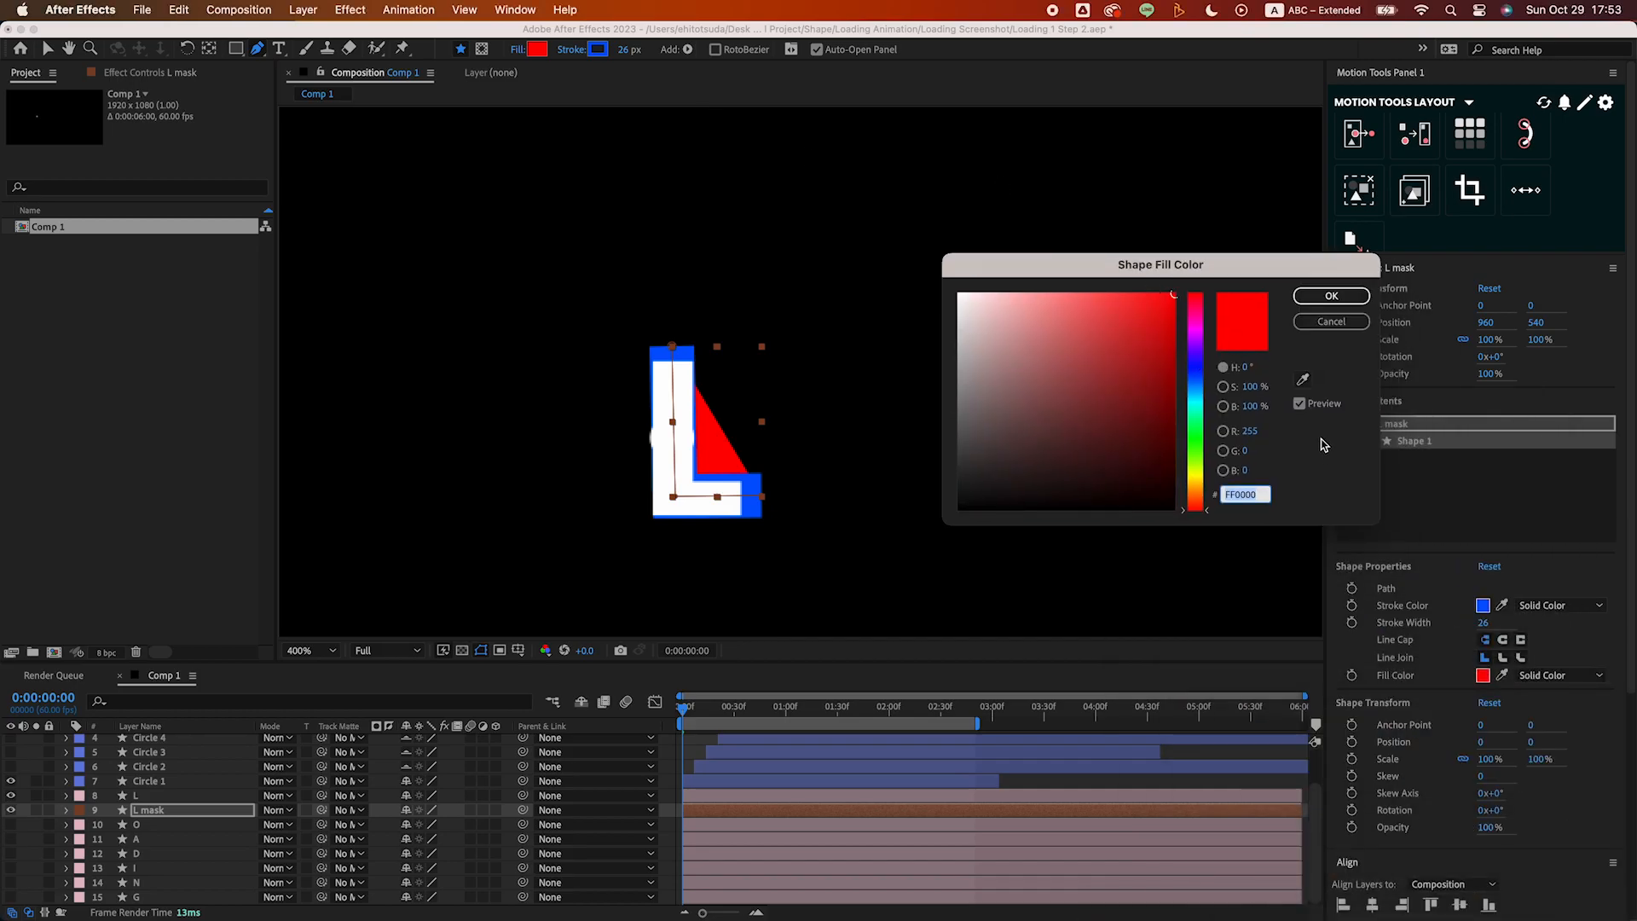
click(1323, 327)
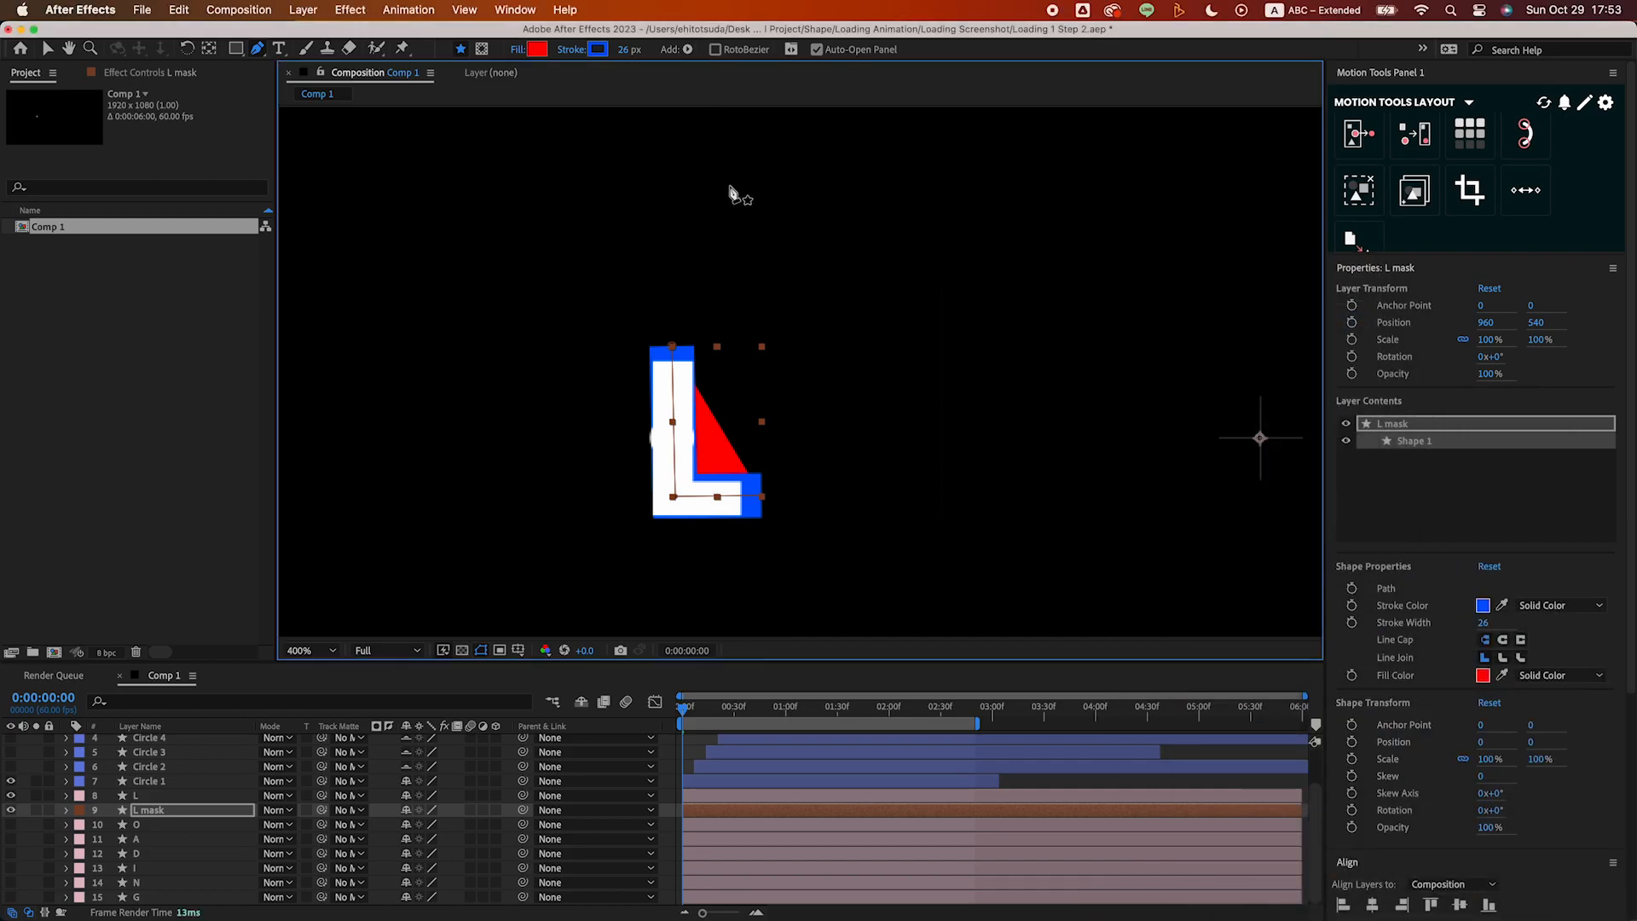
click(512, 53)
click(963, 365)
click(1099, 461)
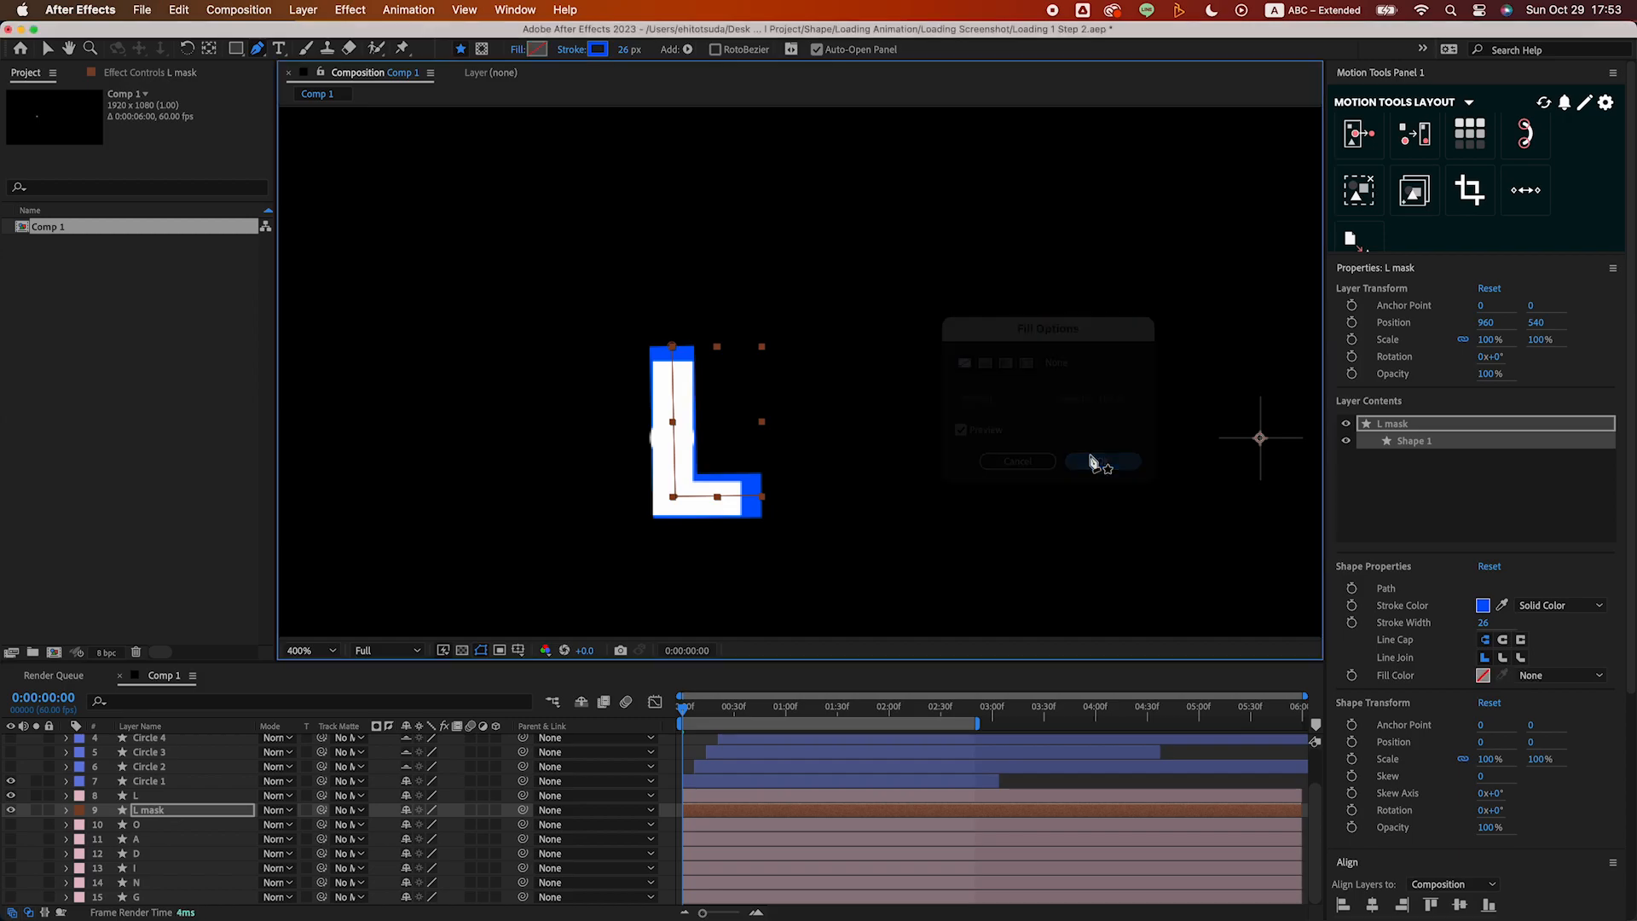
Set L mask as the track matte of the L layer
scroll(676, 494, up, 2)
click(175, 814)
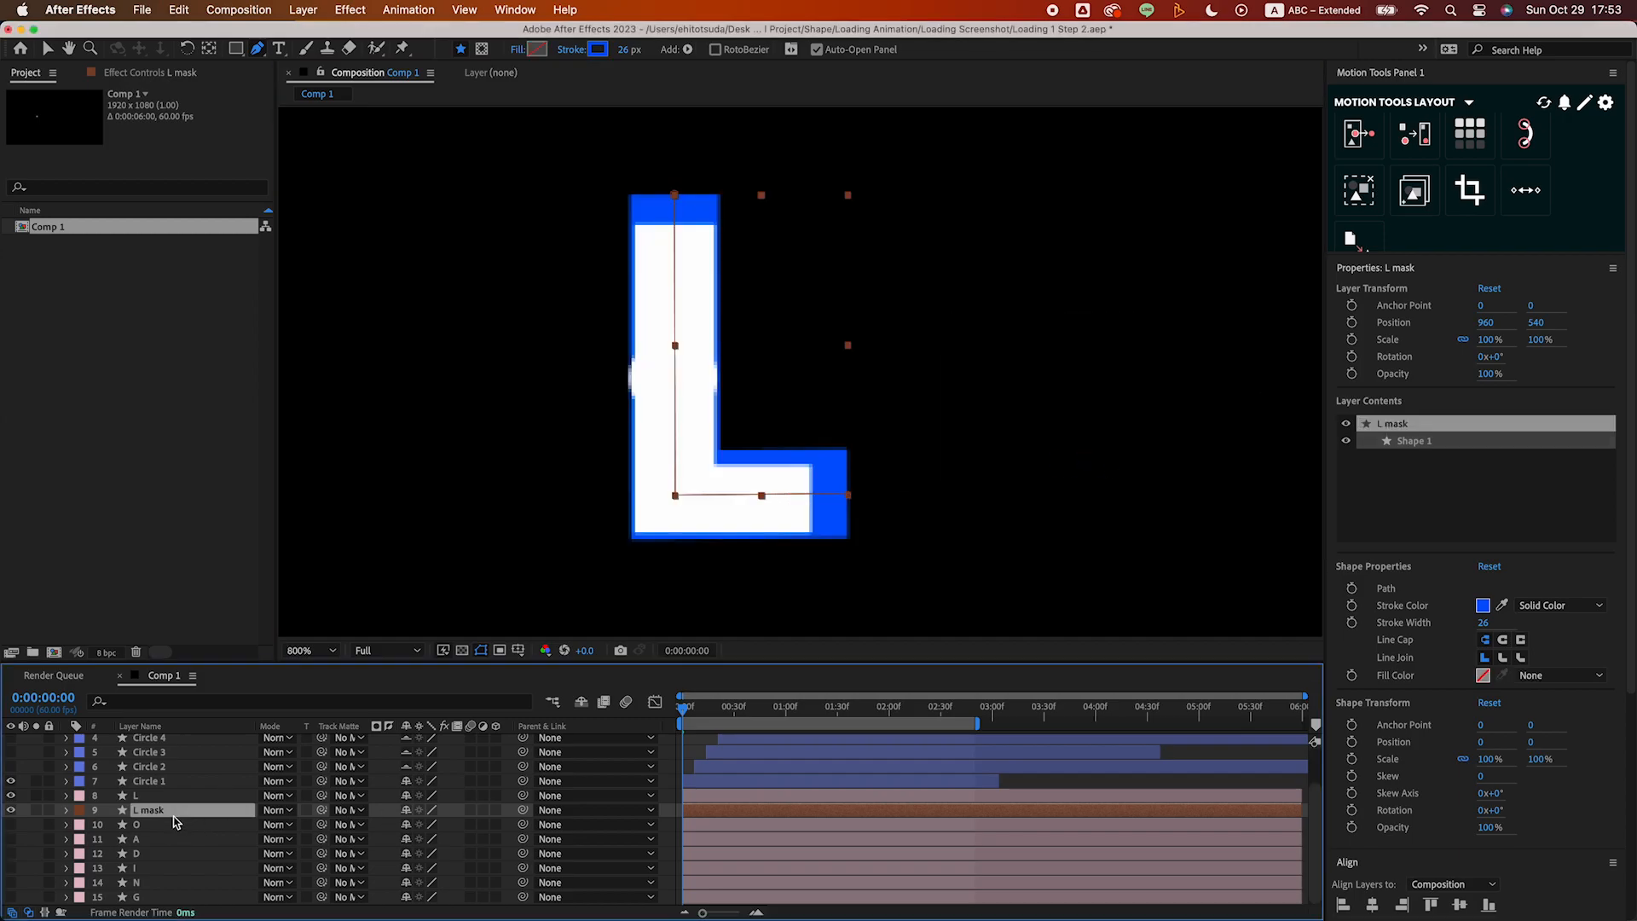
click(152, 824)
click(151, 811)
click(361, 796)
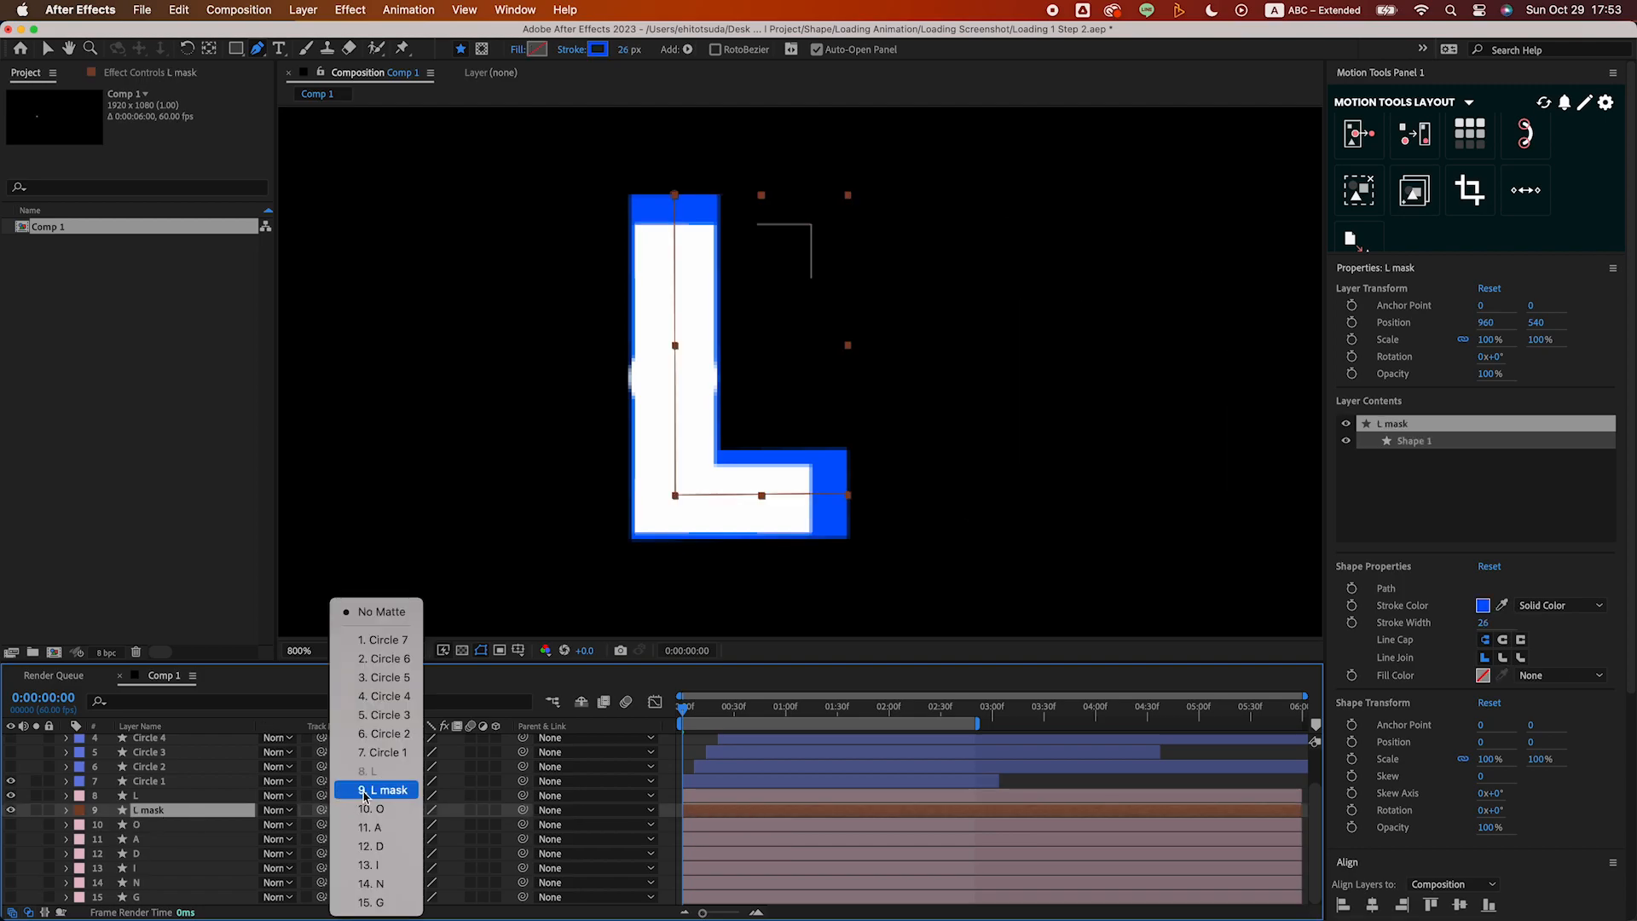
click(380, 789)
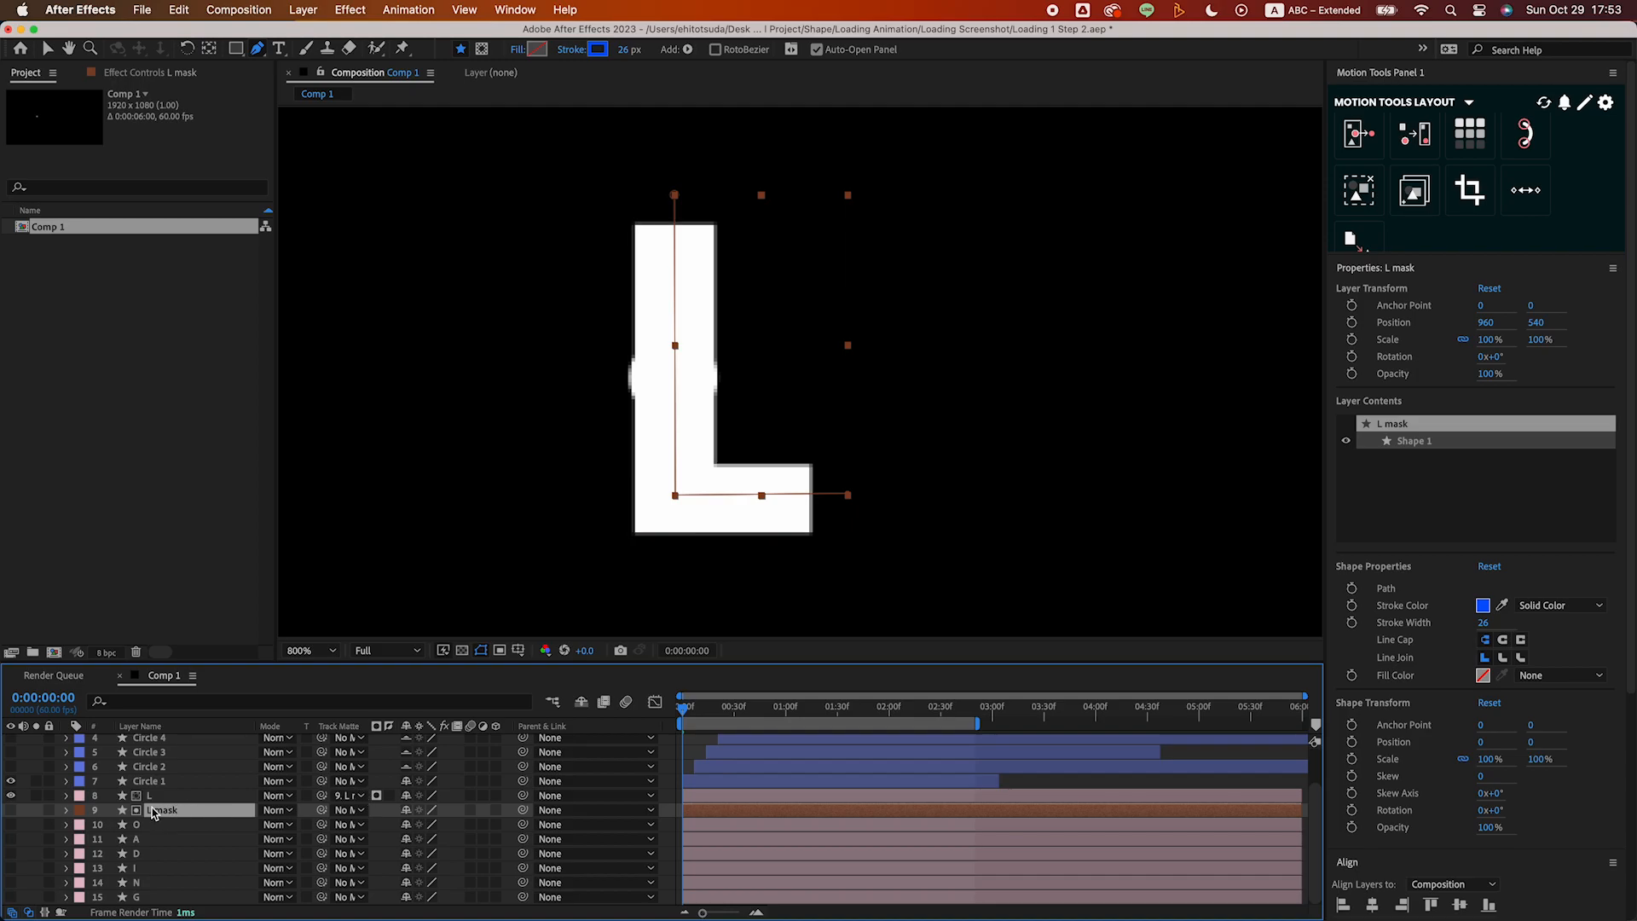
Add Trim Paths to the L mask layer and reduce its End value to 69%
click(66, 809)
scroll(222, 828, down, 1)
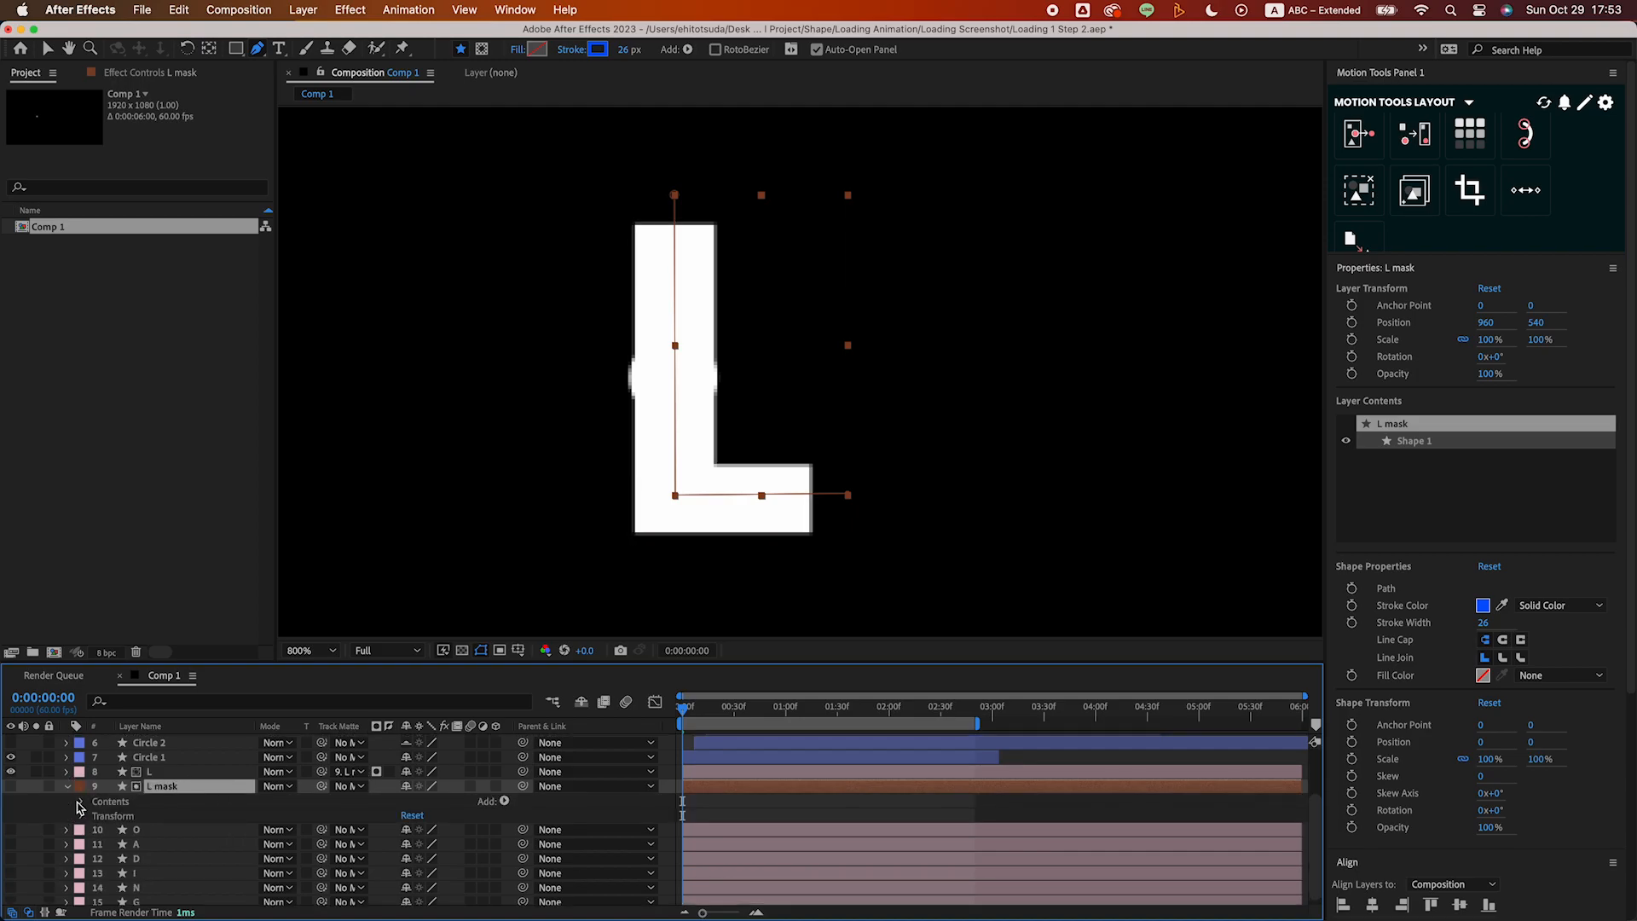
click(79, 804)
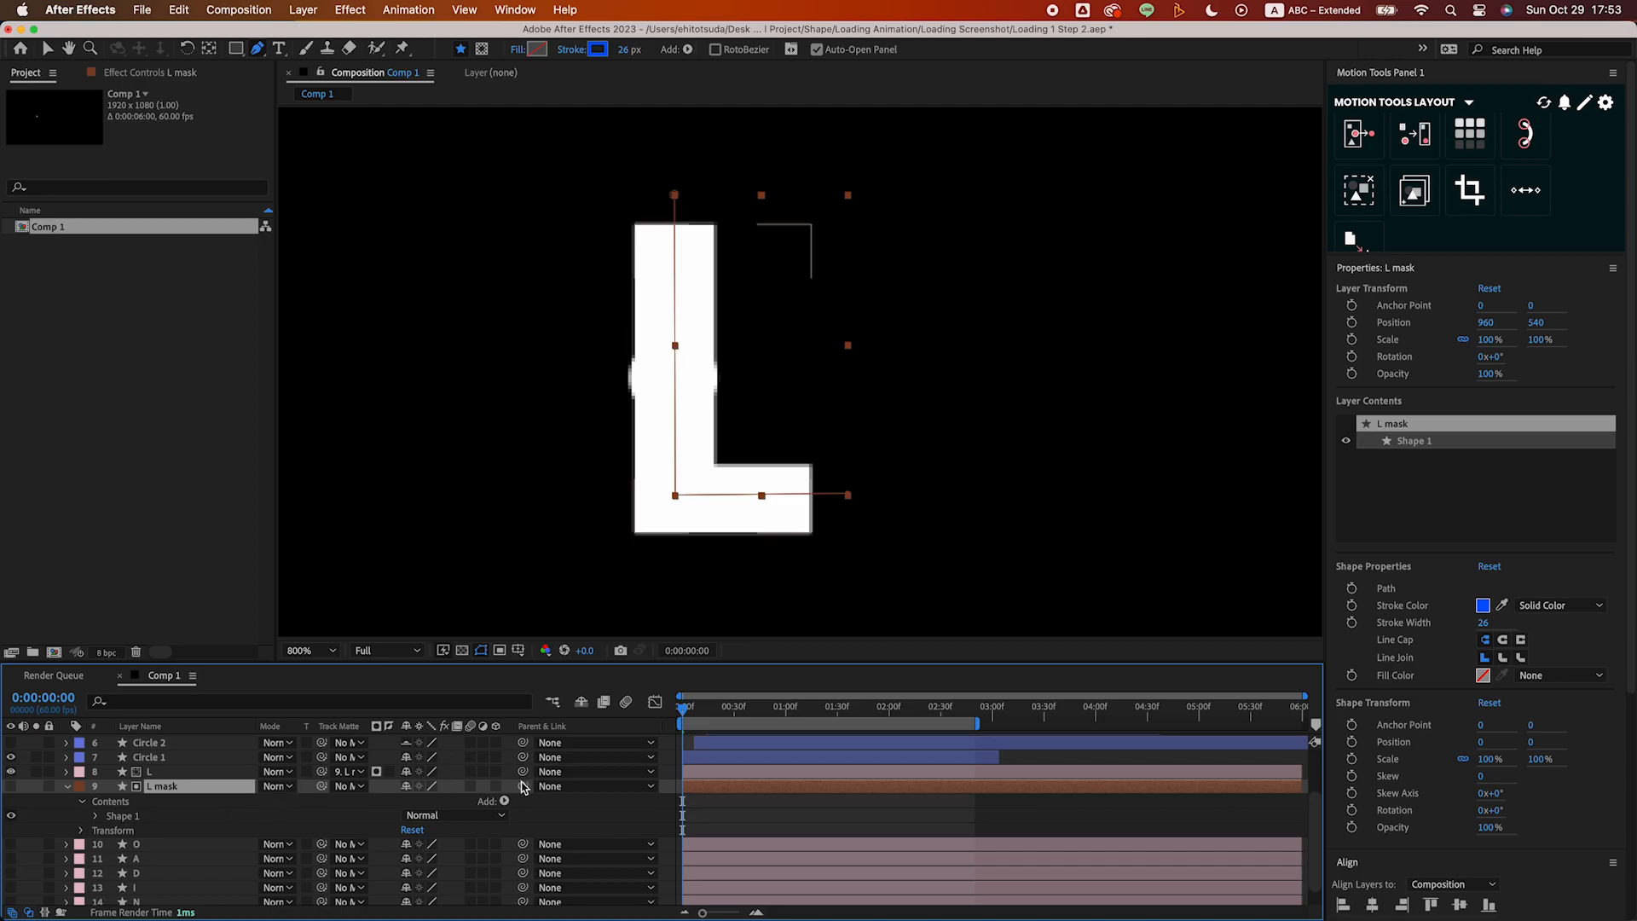
click(504, 801)
click(555, 827)
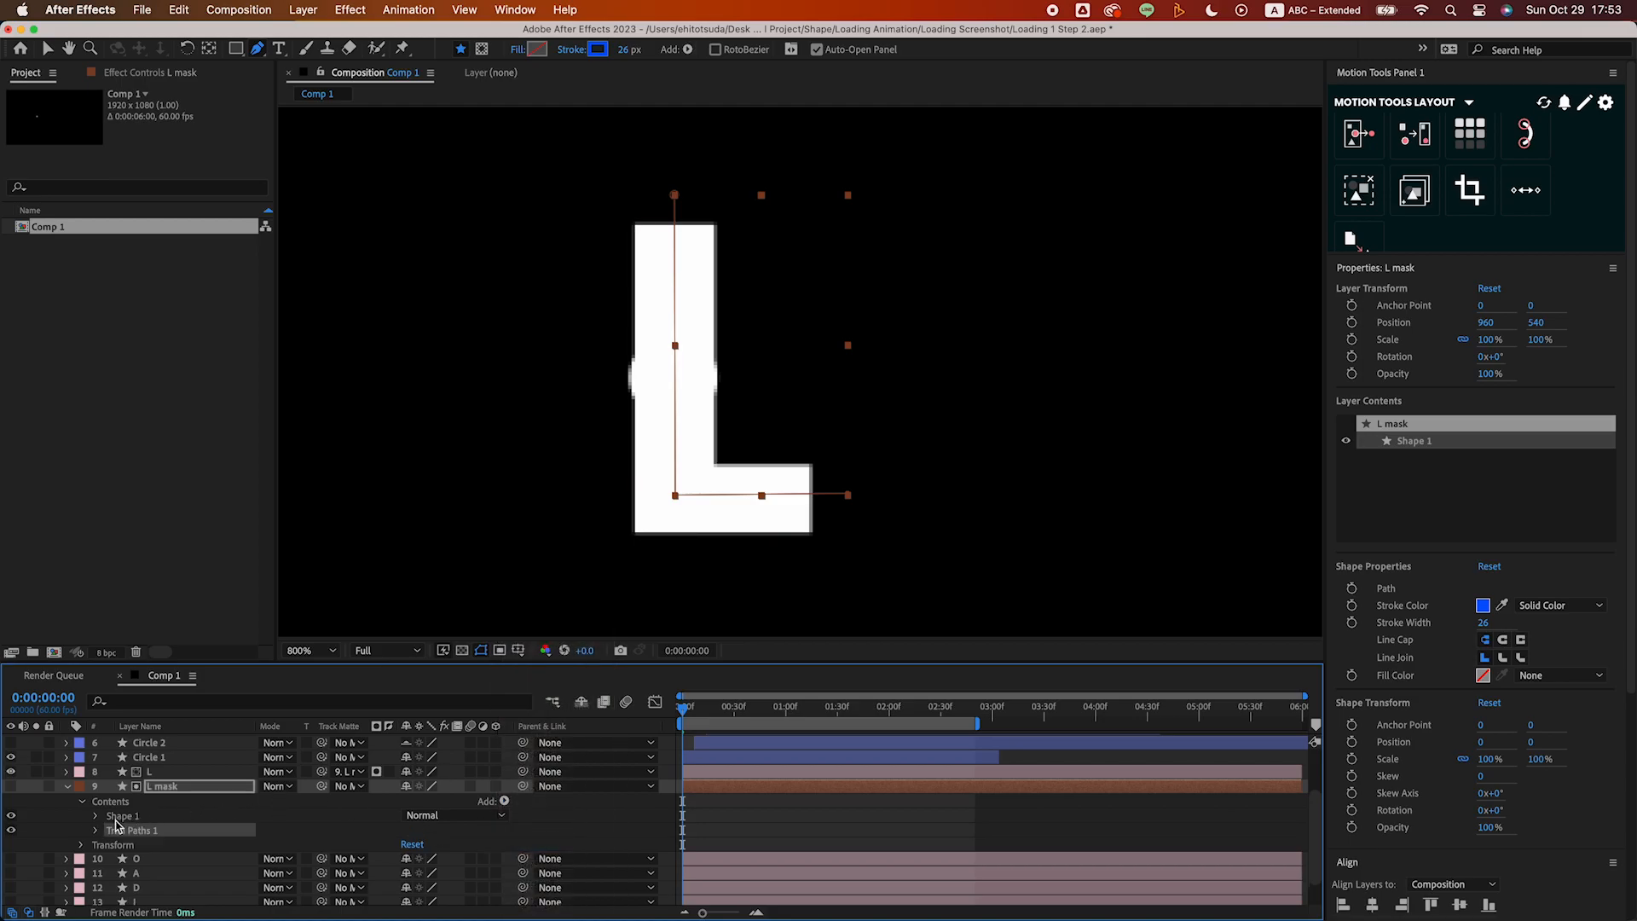
click(96, 830)
scroll(213, 825, down, 2)
mouse_move(414, 829)
mouse_down()
mouse_move(345, 834)
mouse_move(398, 836)
mouse_up()
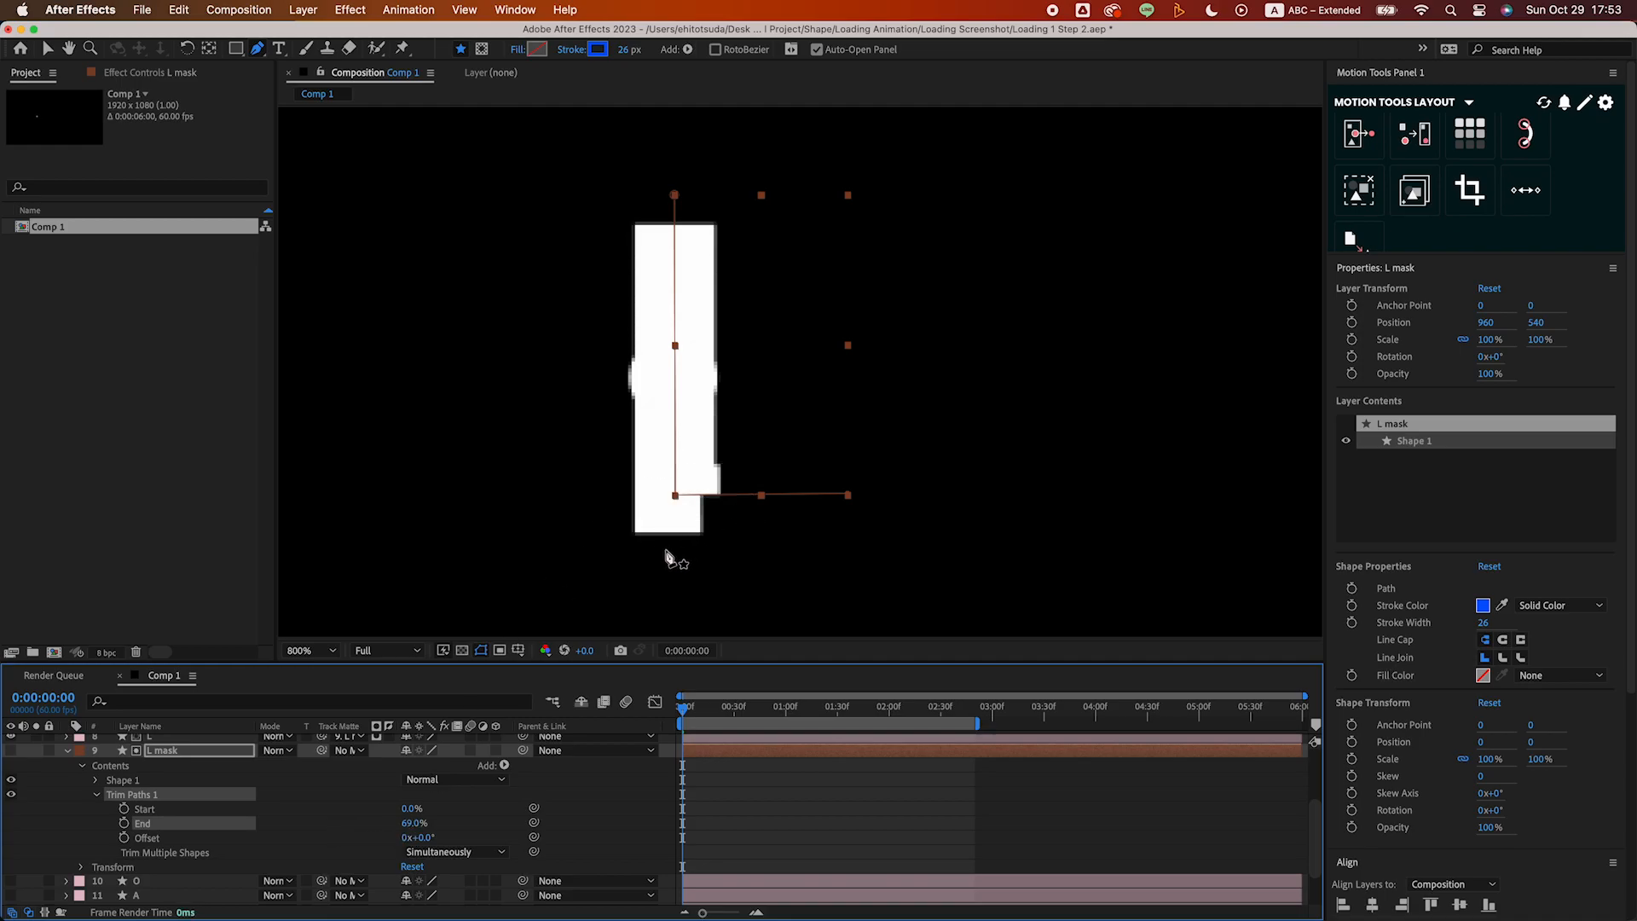
Set the Line Cap of the L mask shape's stroke to Projecting Cap
click(96, 795)
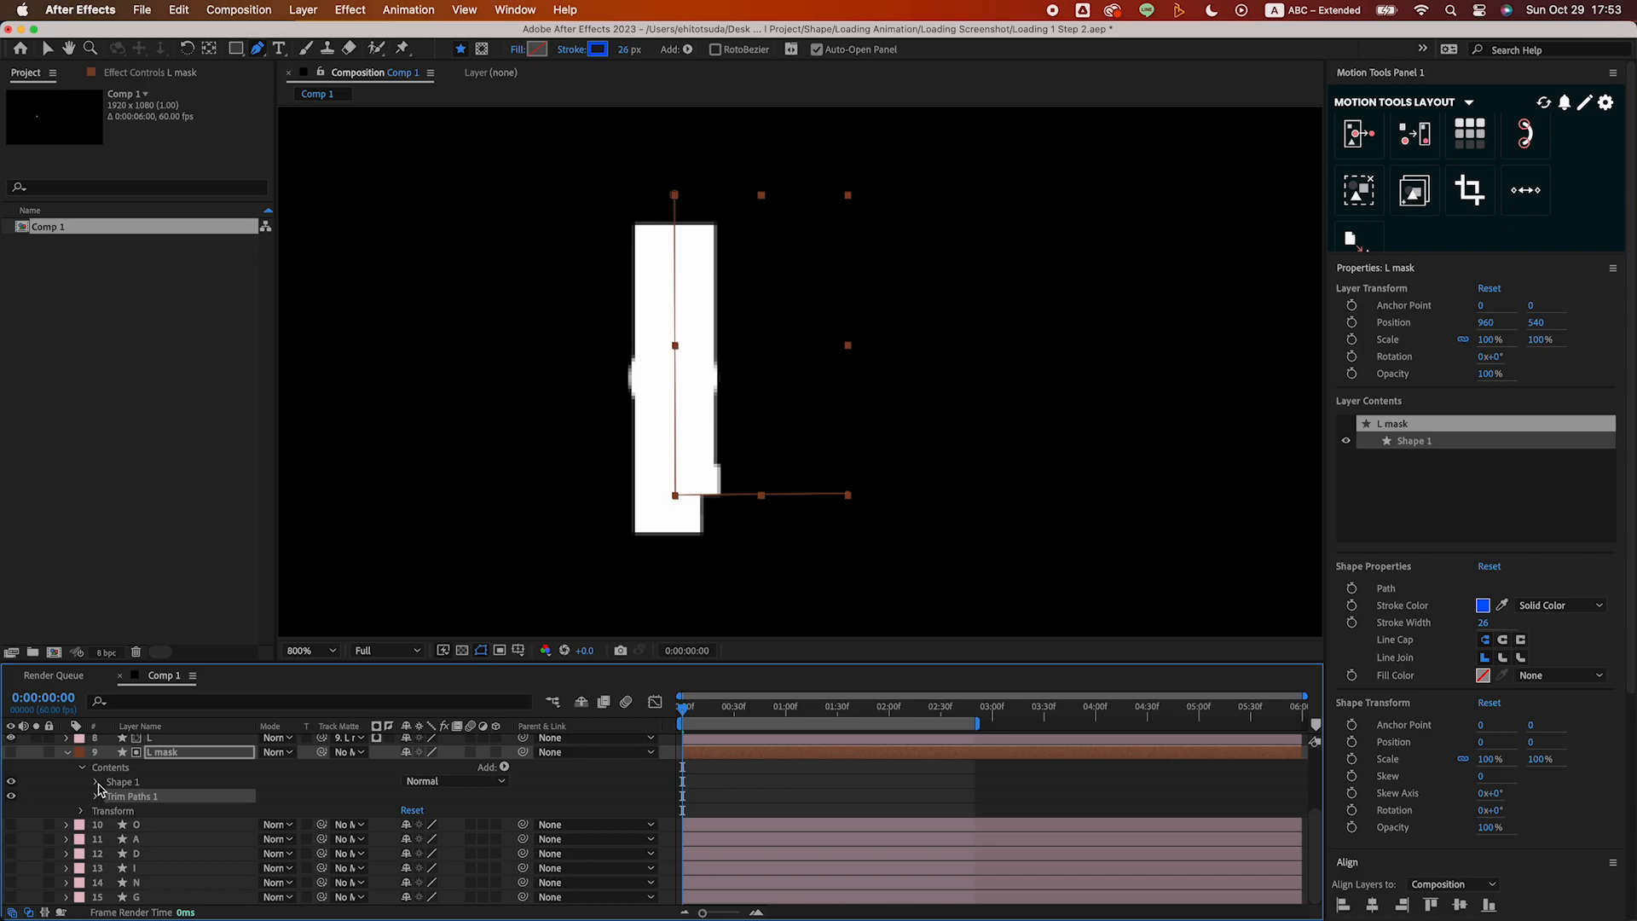
click(96, 782)
click(112, 810)
scroll(115, 811, down, 3)
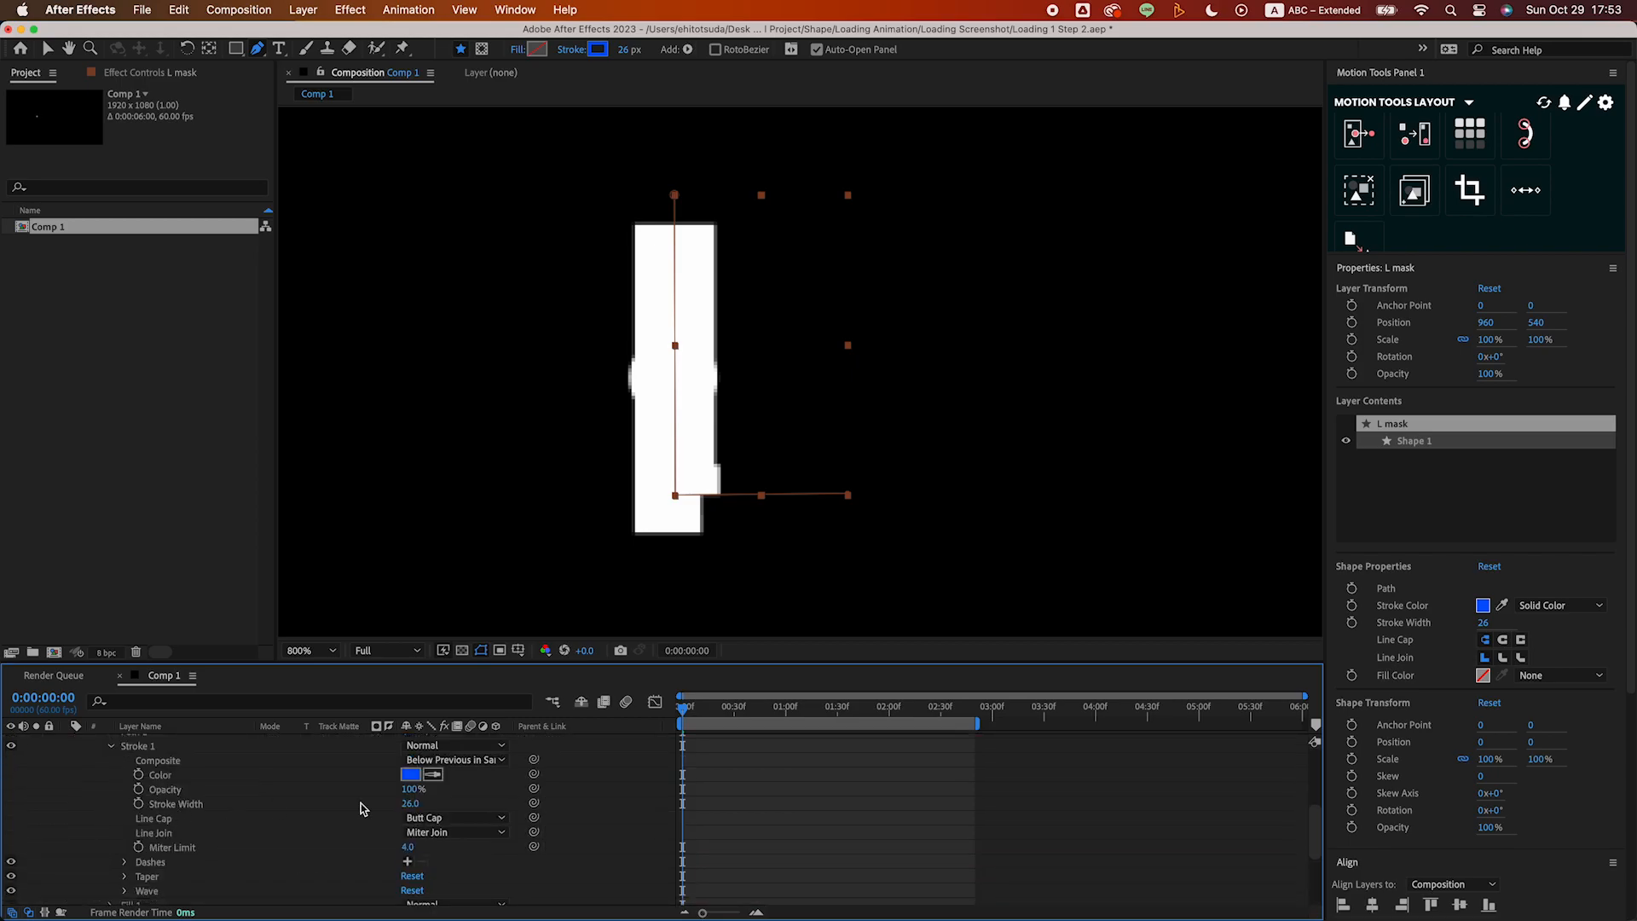
click(449, 819)
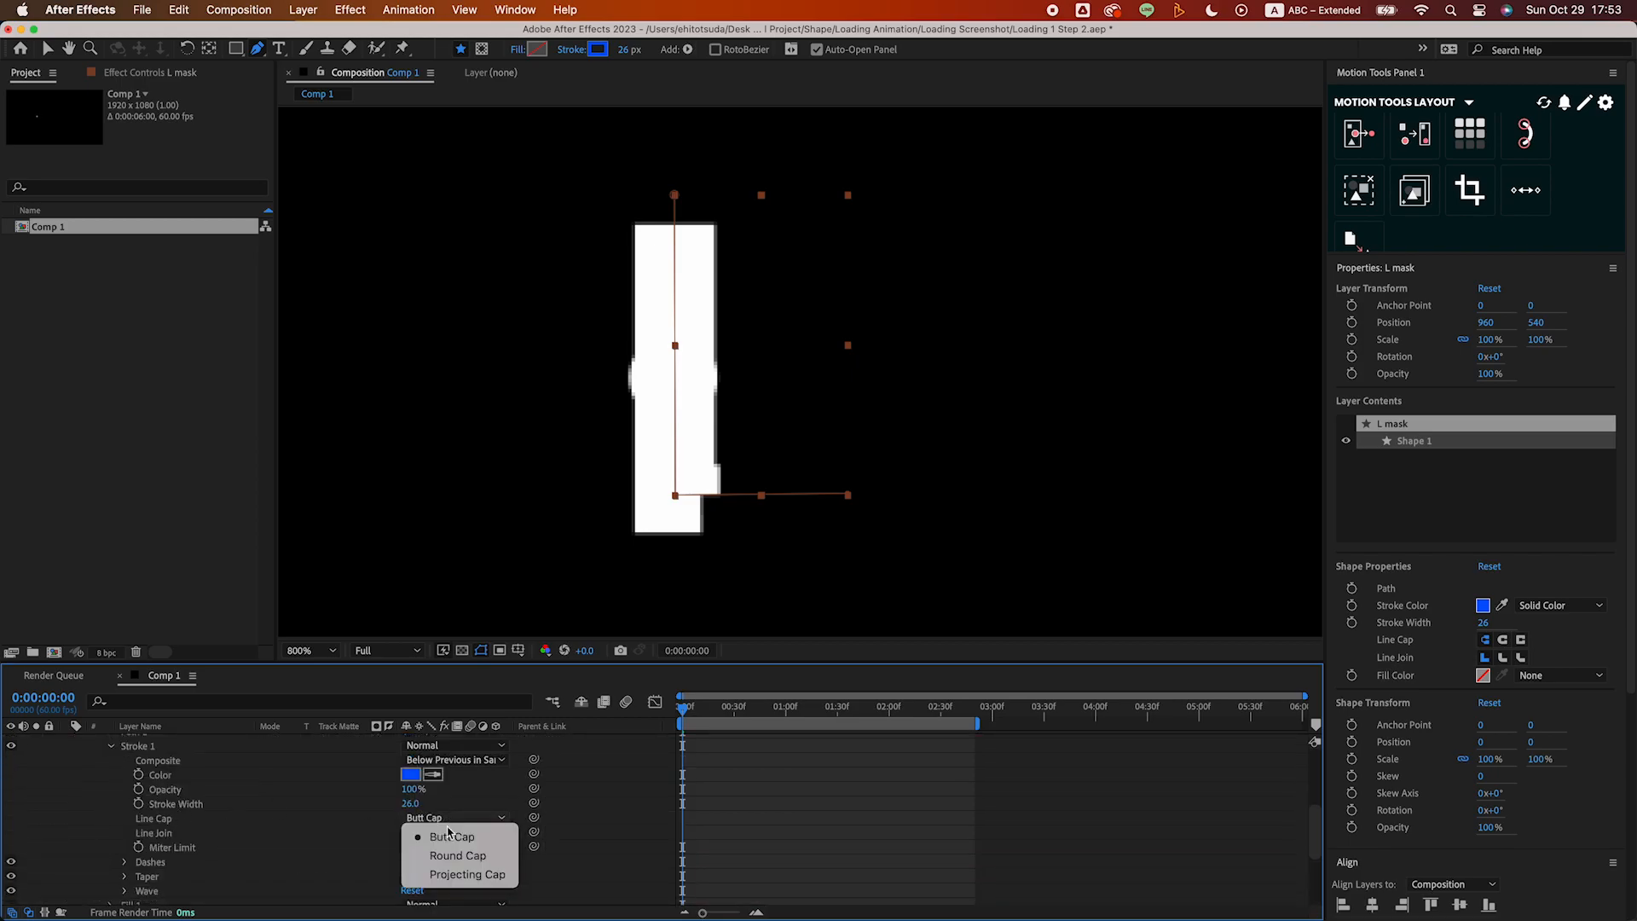
click(457, 874)
scroll(132, 795, up, 2)
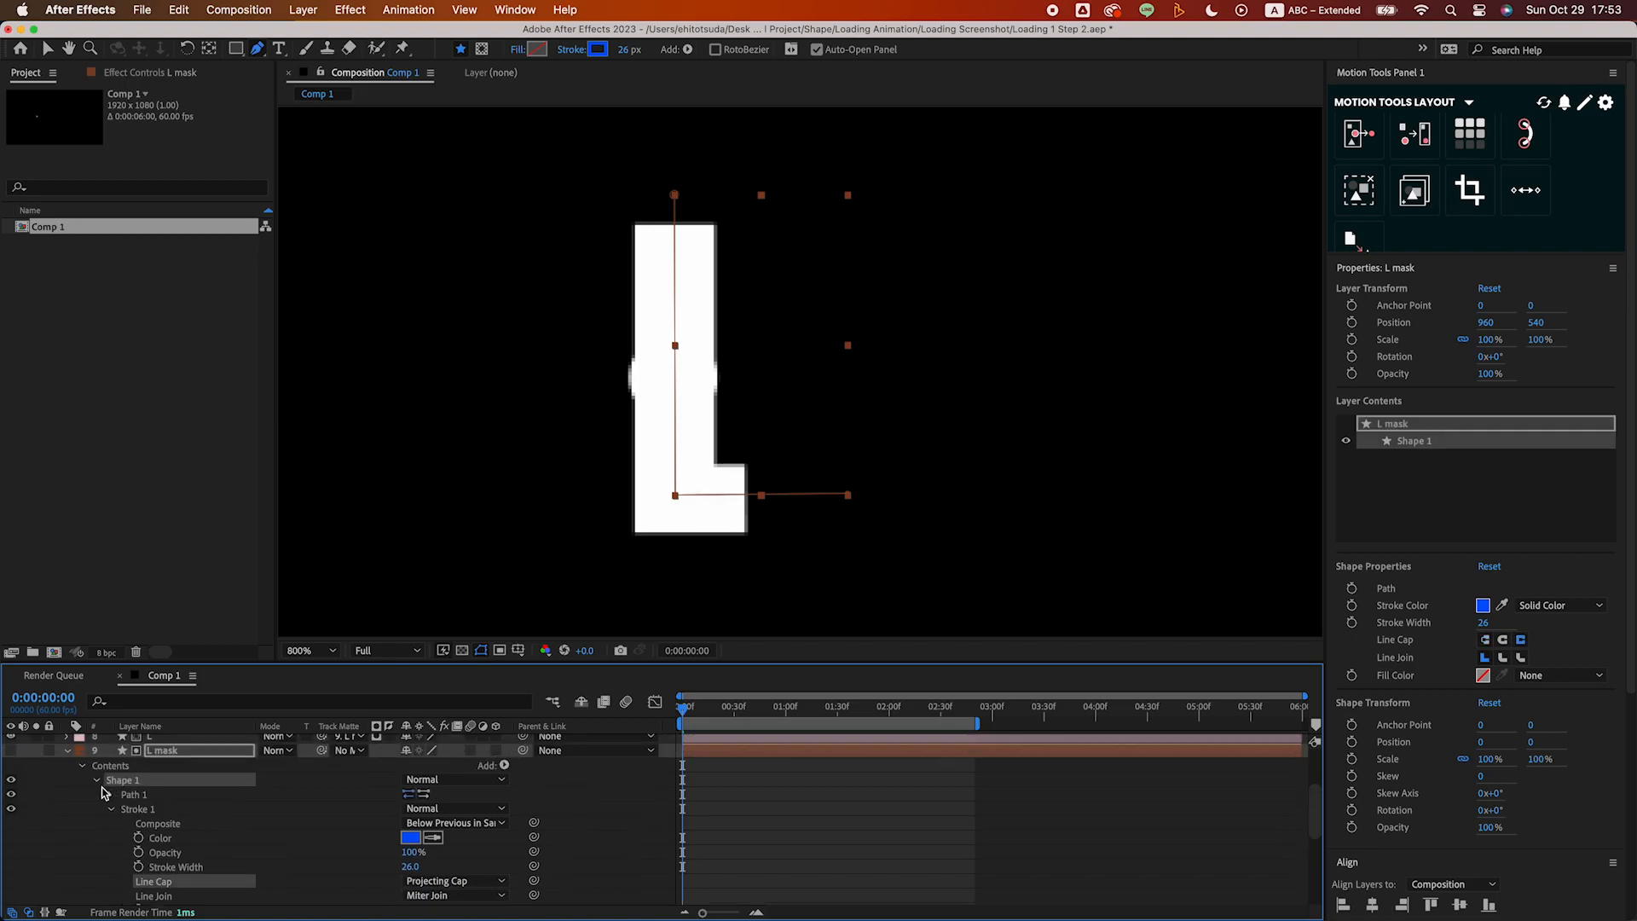
Set the L mask's Trim Paths End to 0% and keyframe it at 0:00:00:00
click(111, 809)
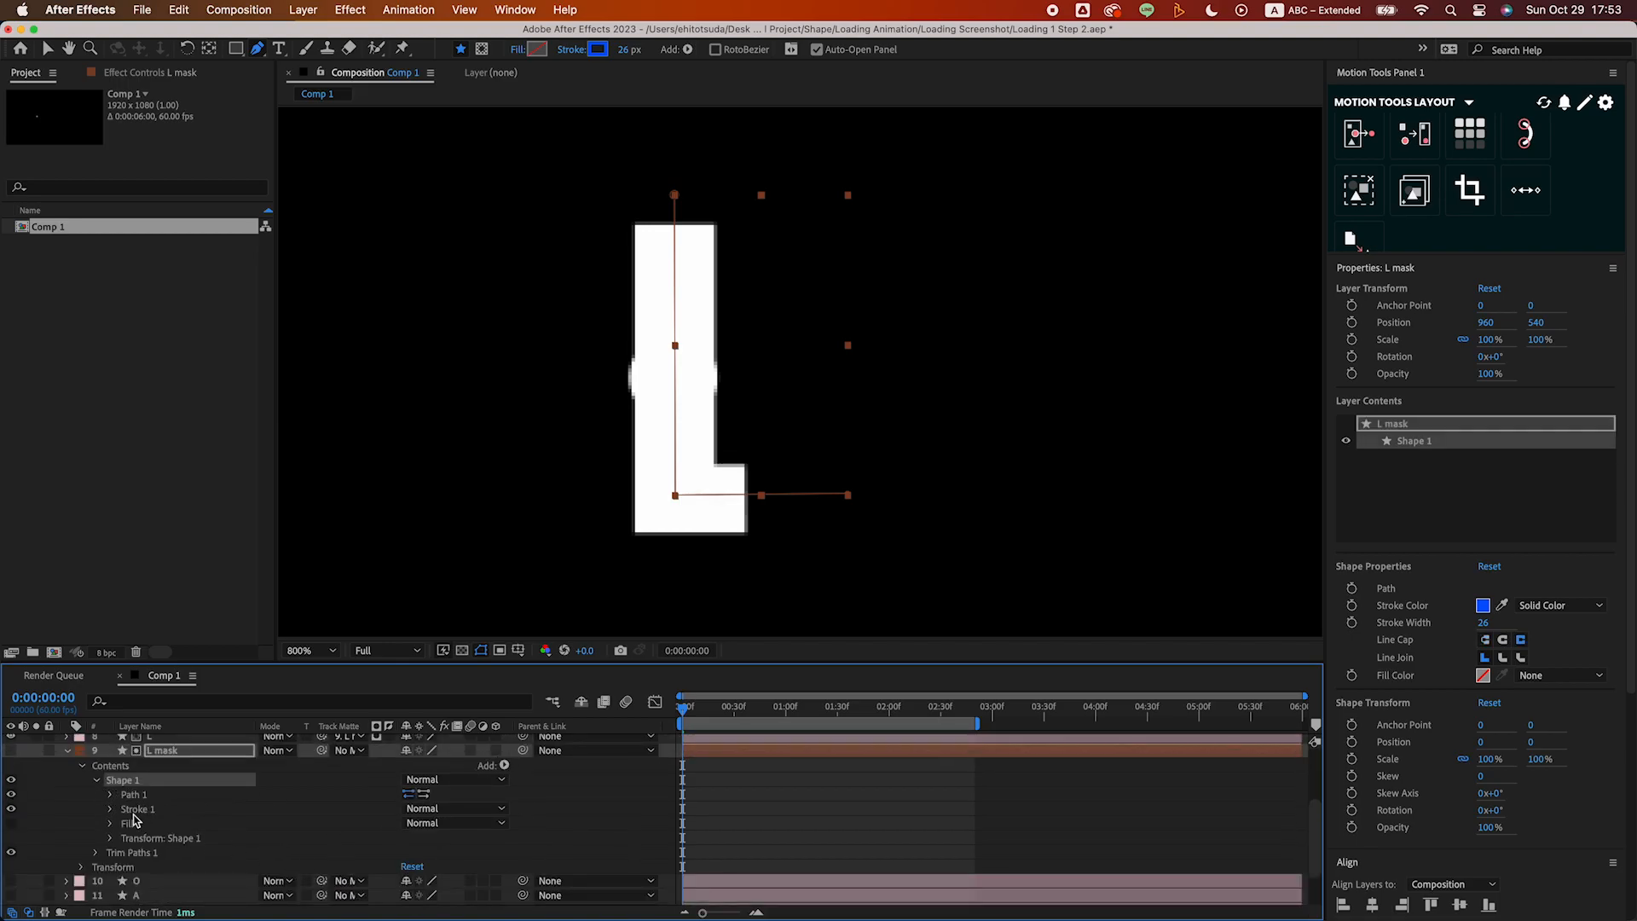
click(96, 853)
scroll(273, 838, down, 2)
mouse_move(412, 833)
mouse_down()
mouse_move(386, 830)
mouse_move(432, 827)
mouse_move(369, 829)
mouse_move(433, 828)
mouse_move(312, 834)
mouse_up()
click(408, 824)
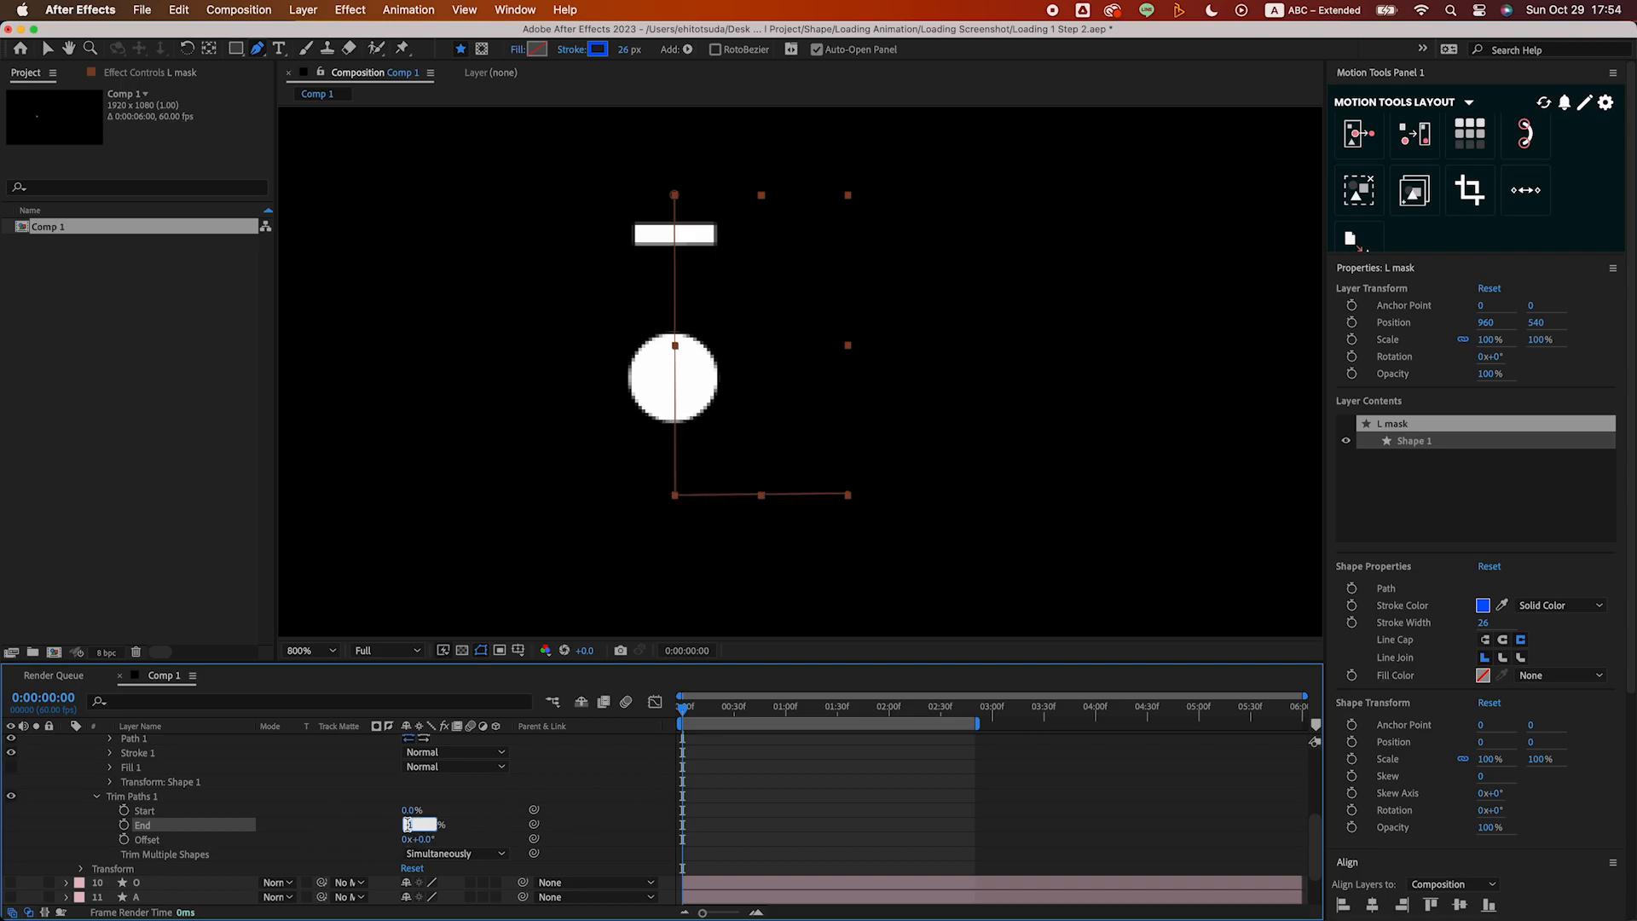
text(0)
key(Return)
click(124, 825)
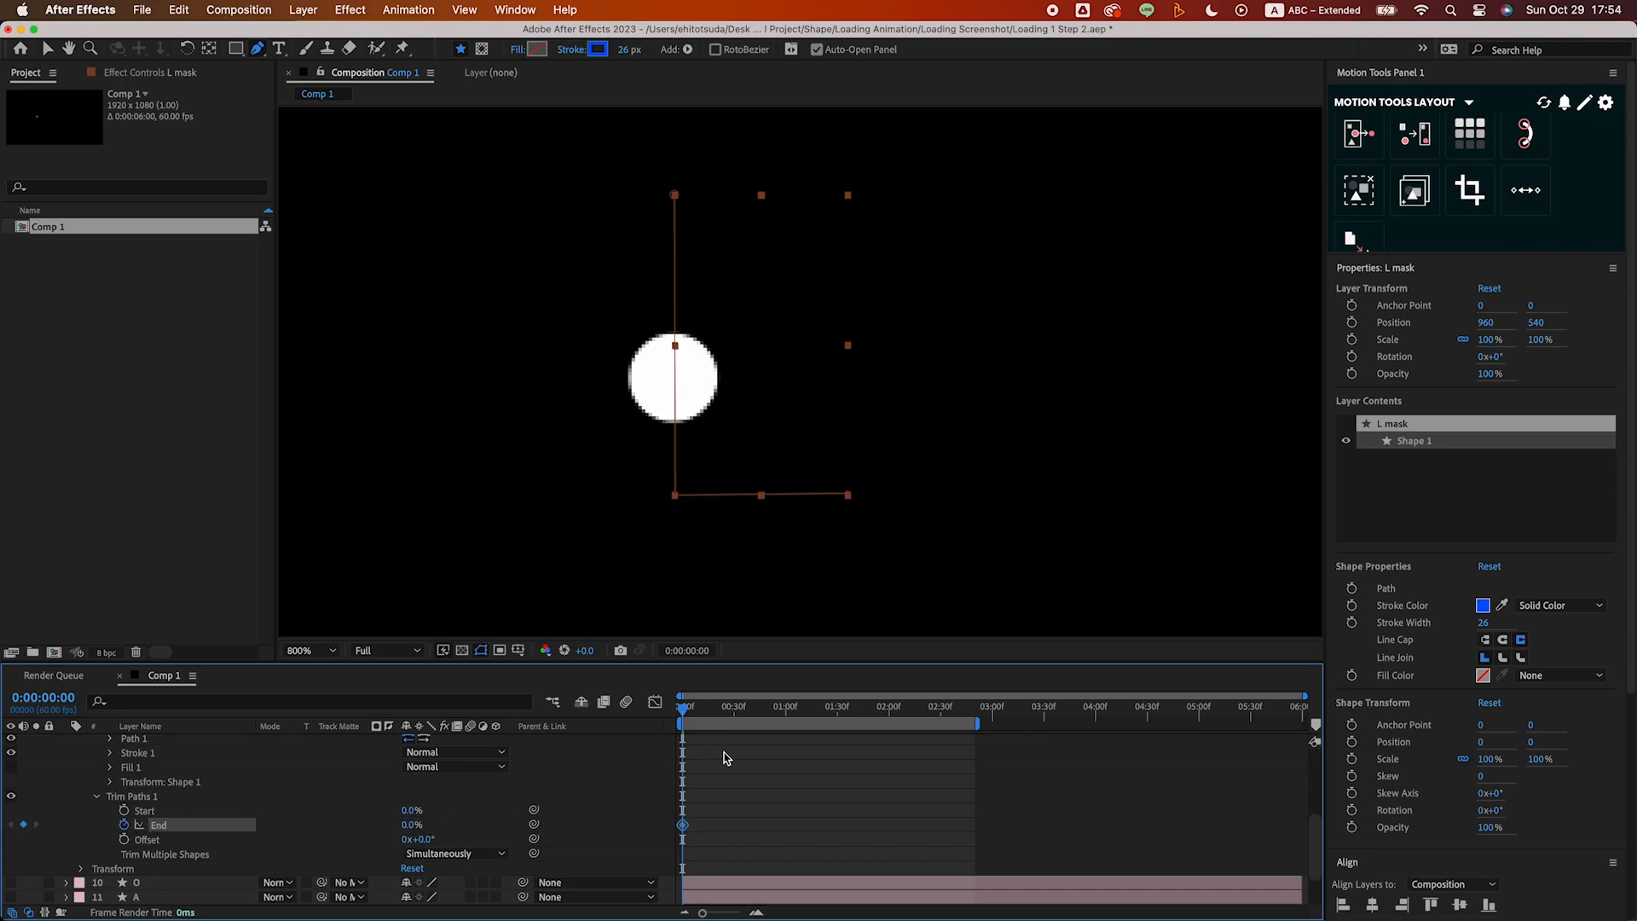
Keyframe the L mask's Trim Paths End at 100% at 0:00:00:18
drag(683, 714, 714, 716)
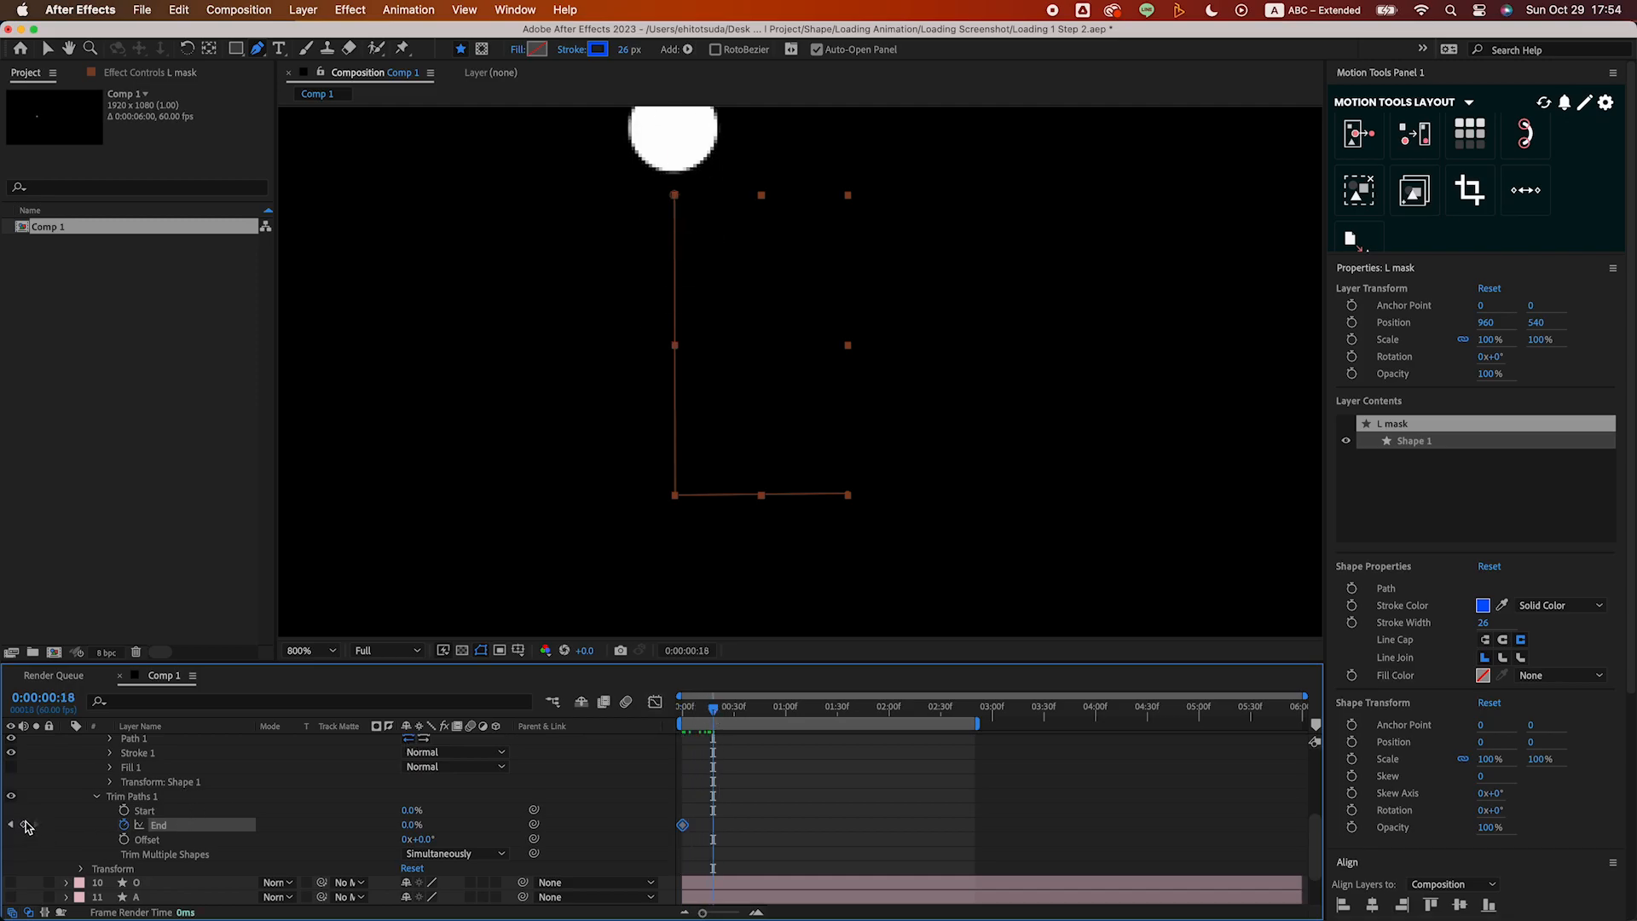
click(412, 826)
key(Return)
Easy-ease both End keyframes of the L mask and reshape their speed graph to start fast and slow down gradually
drag(761, 807, 671, 839)
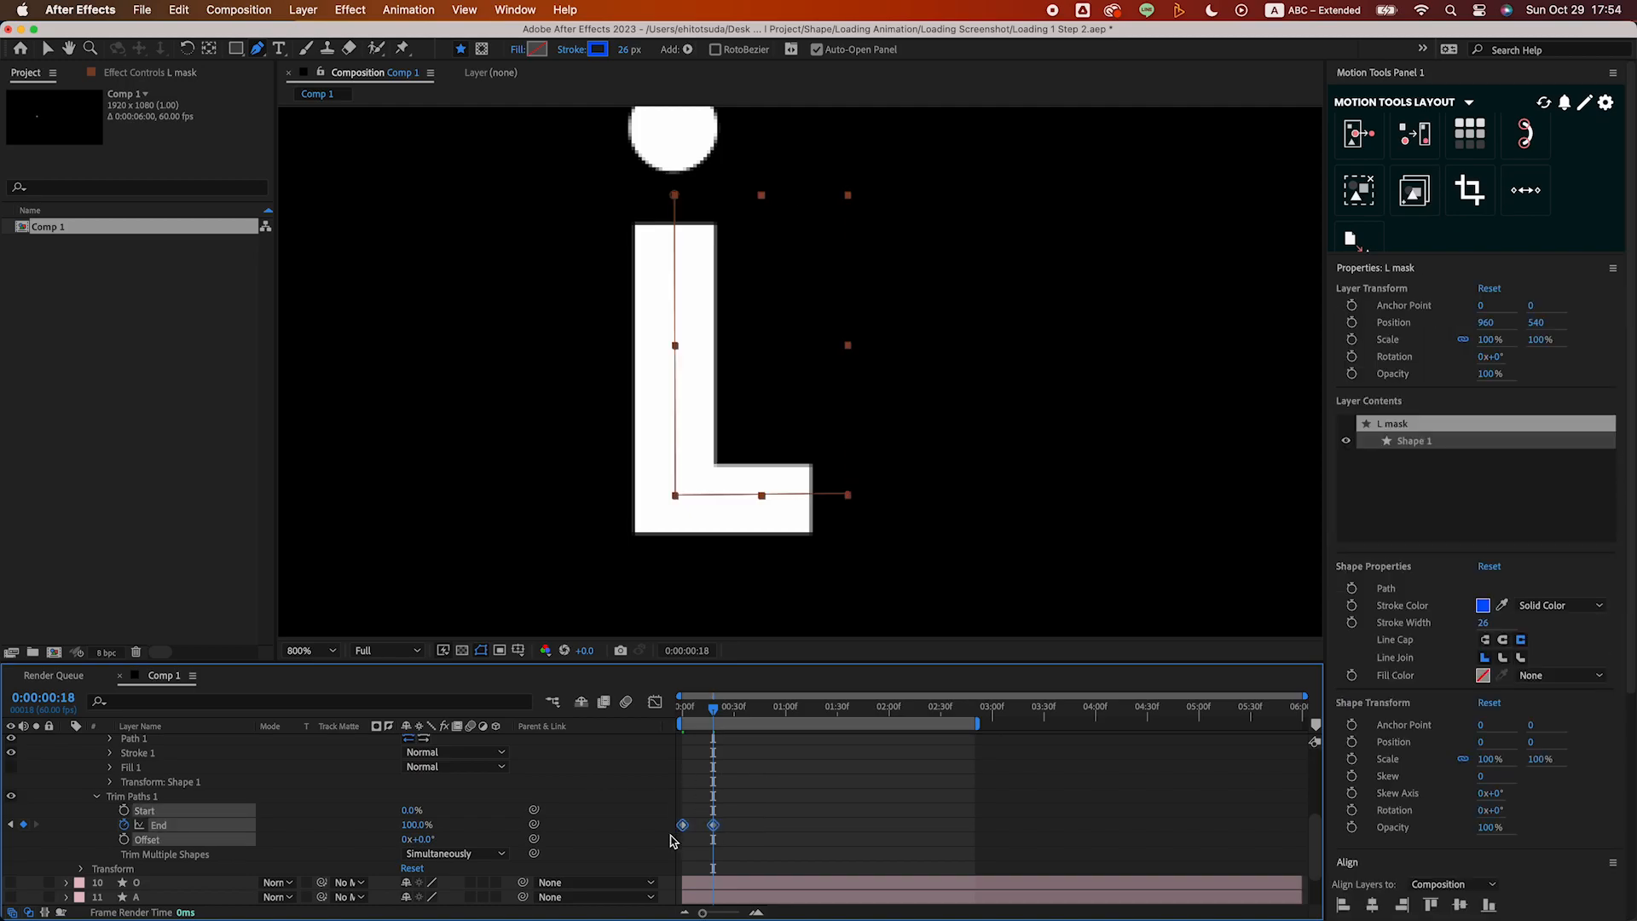
click(653, 700)
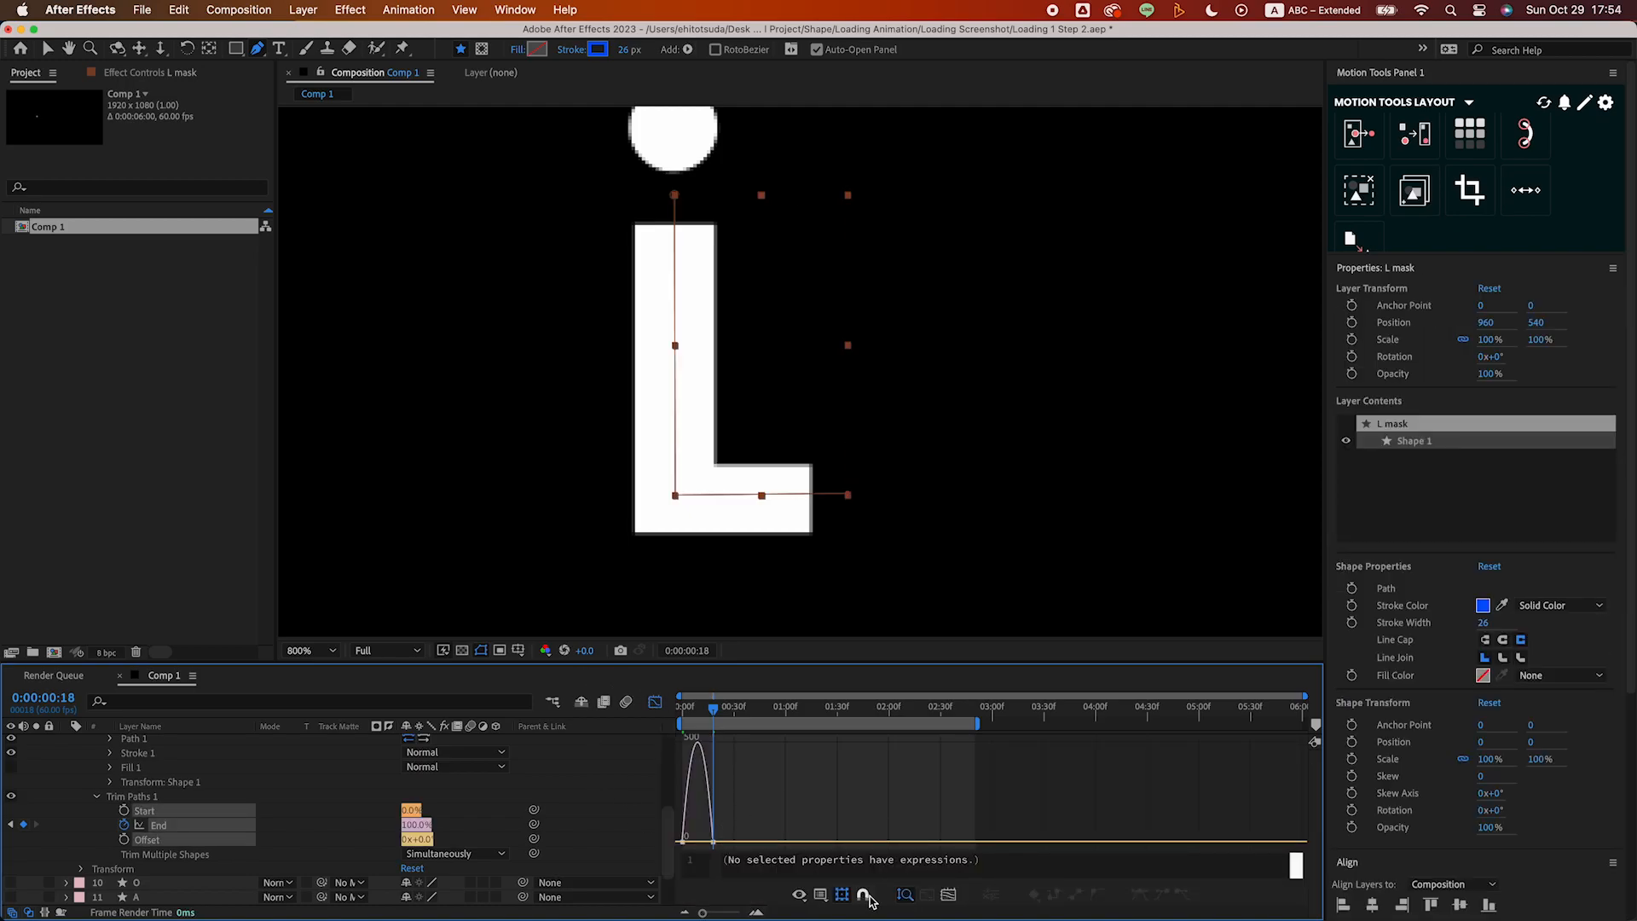
click(946, 896)
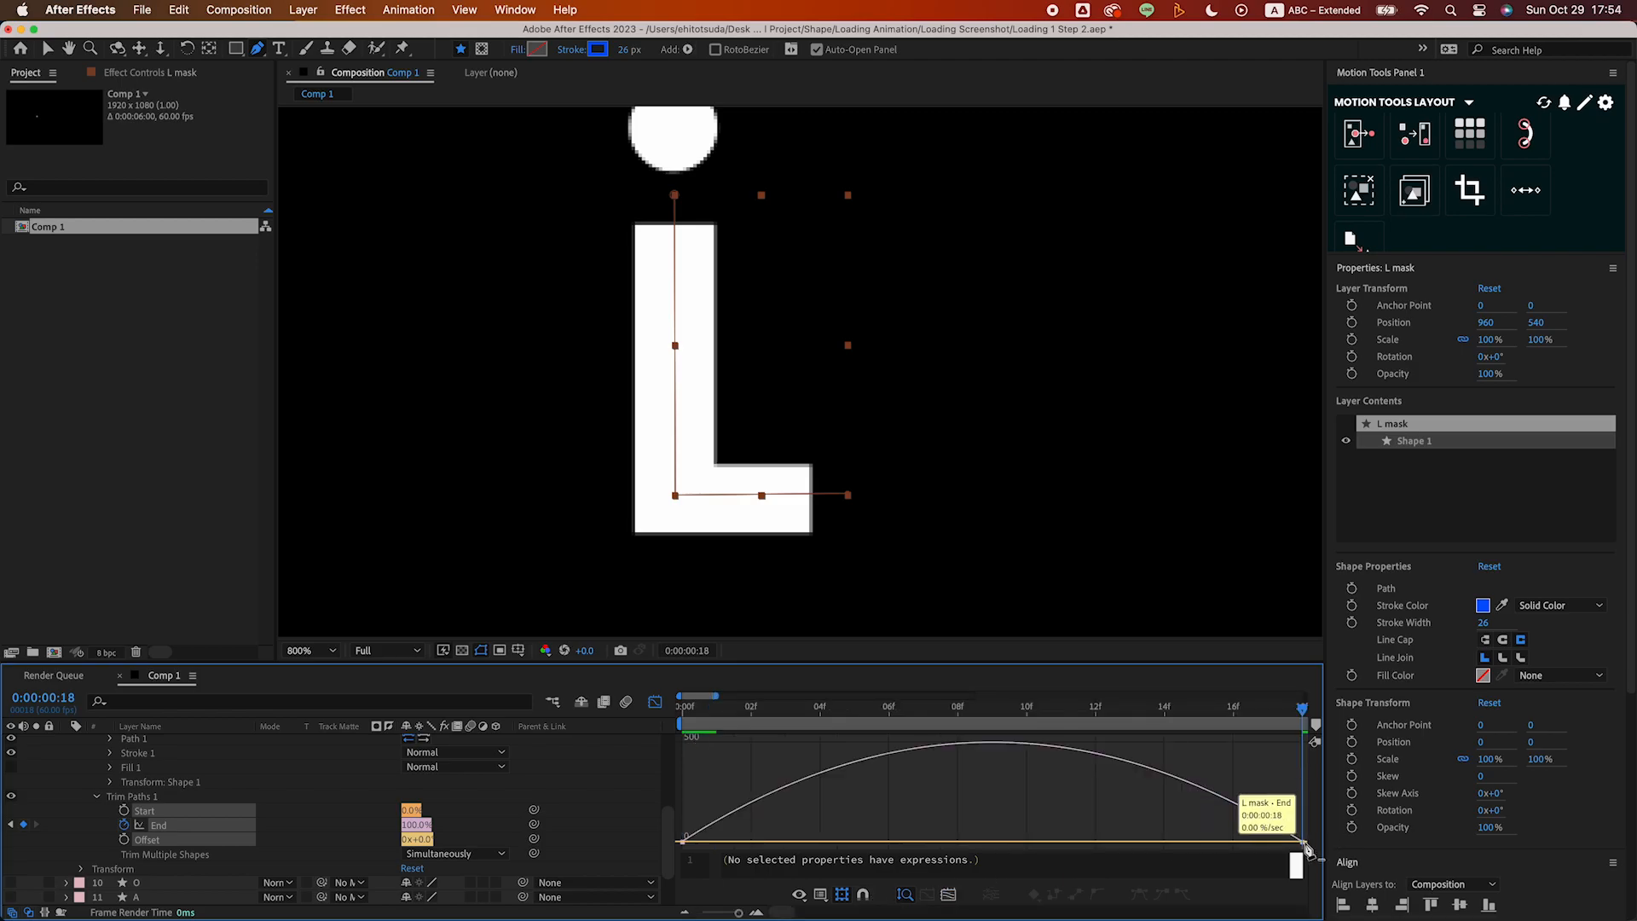
click(1302, 842)
key(super+z)
key(v)
click(1302, 843)
drag(1198, 844, 1018, 848)
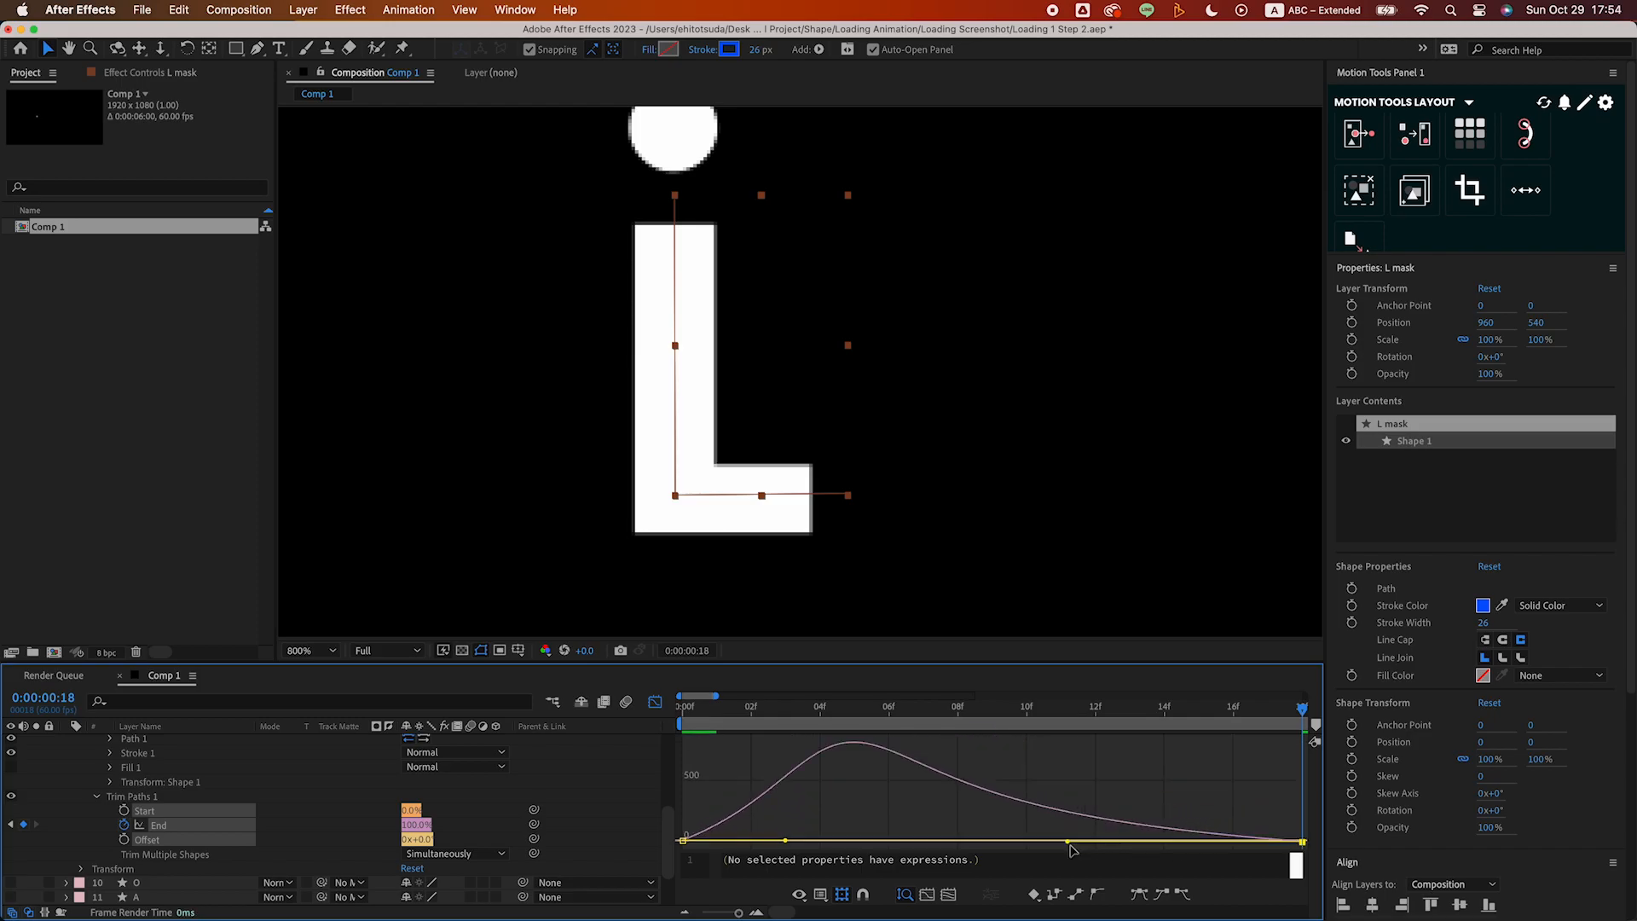
drag(788, 842, 683, 842)
Preview the L reveal from the first frame, then return from the speed graph to the layer bars
click(685, 723)
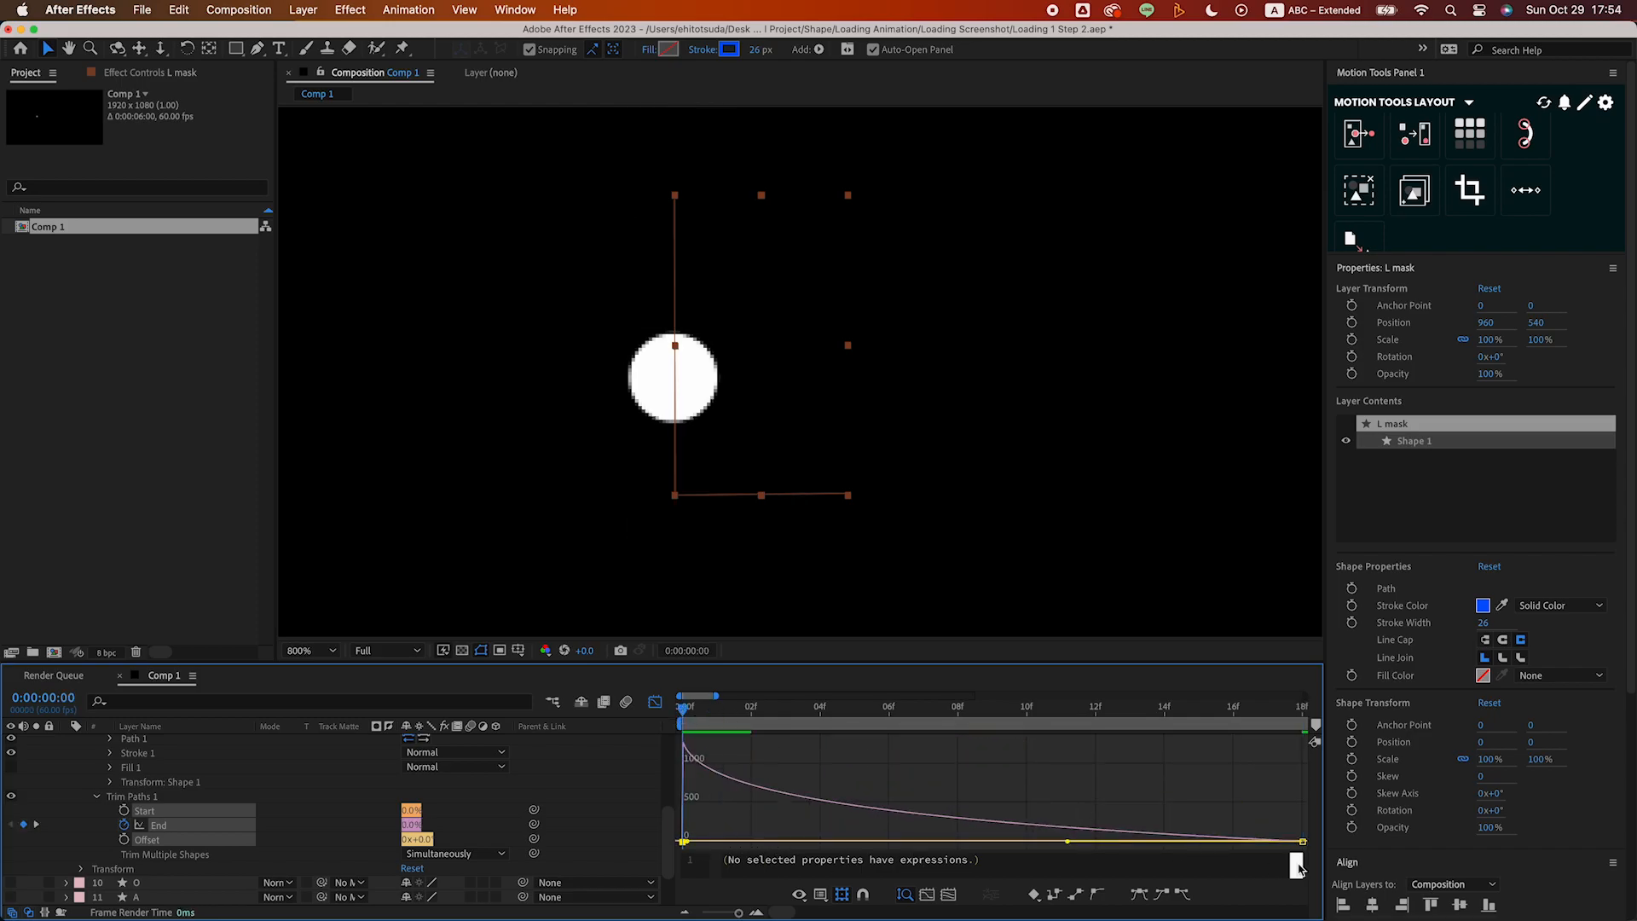
key(space)
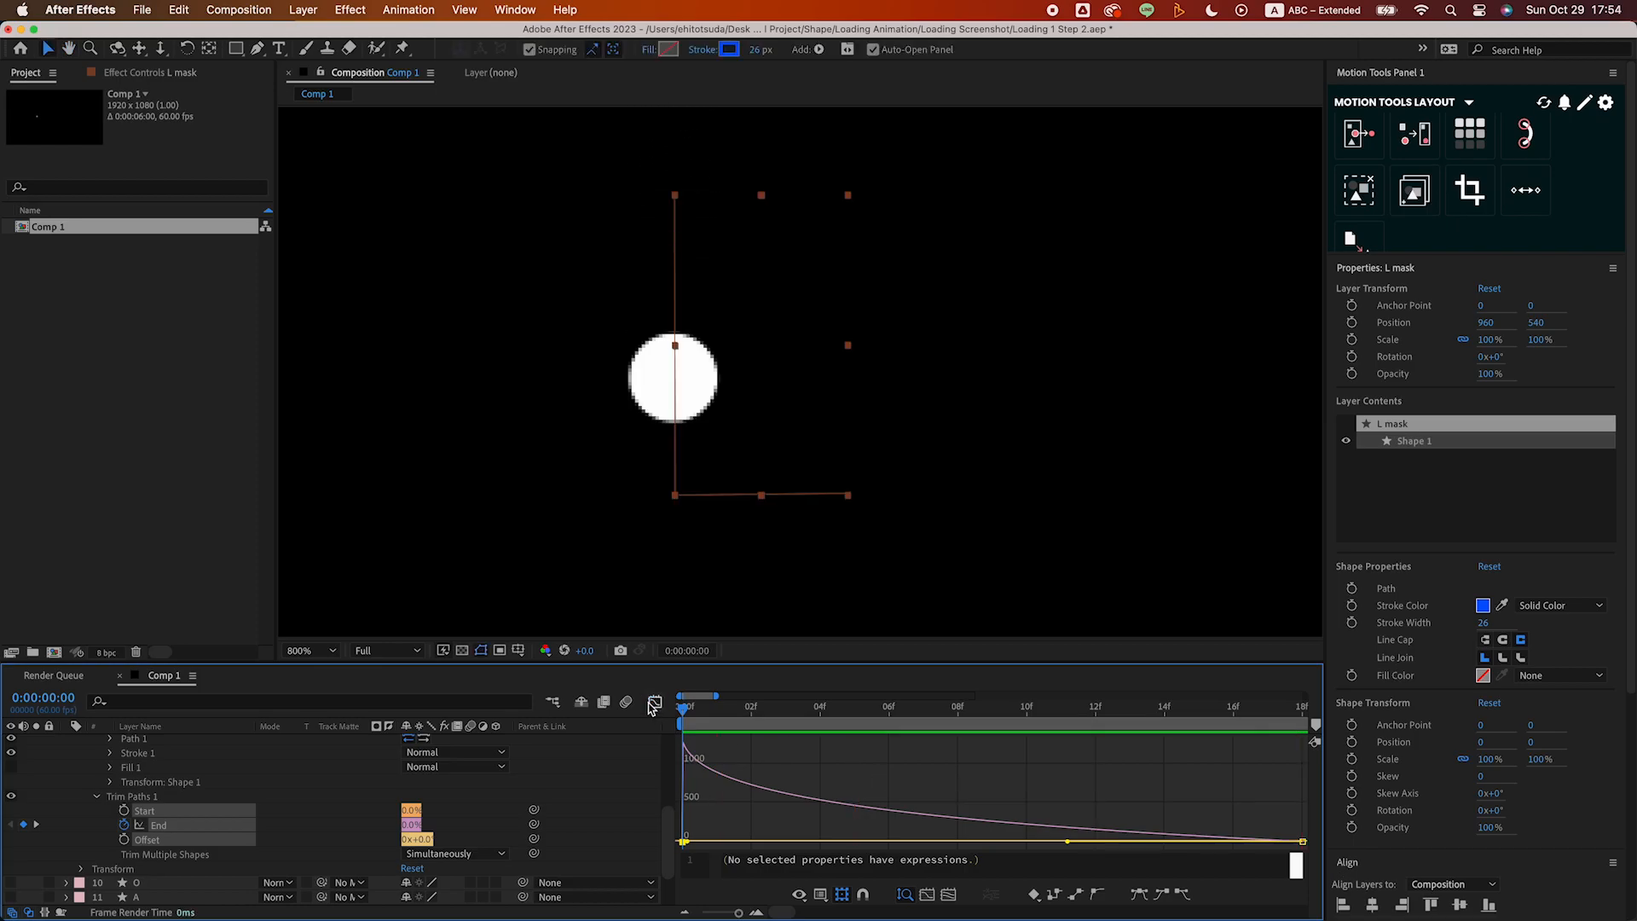
click(654, 703)
click(825, 824)
key(space)
key(space)
key(minus)
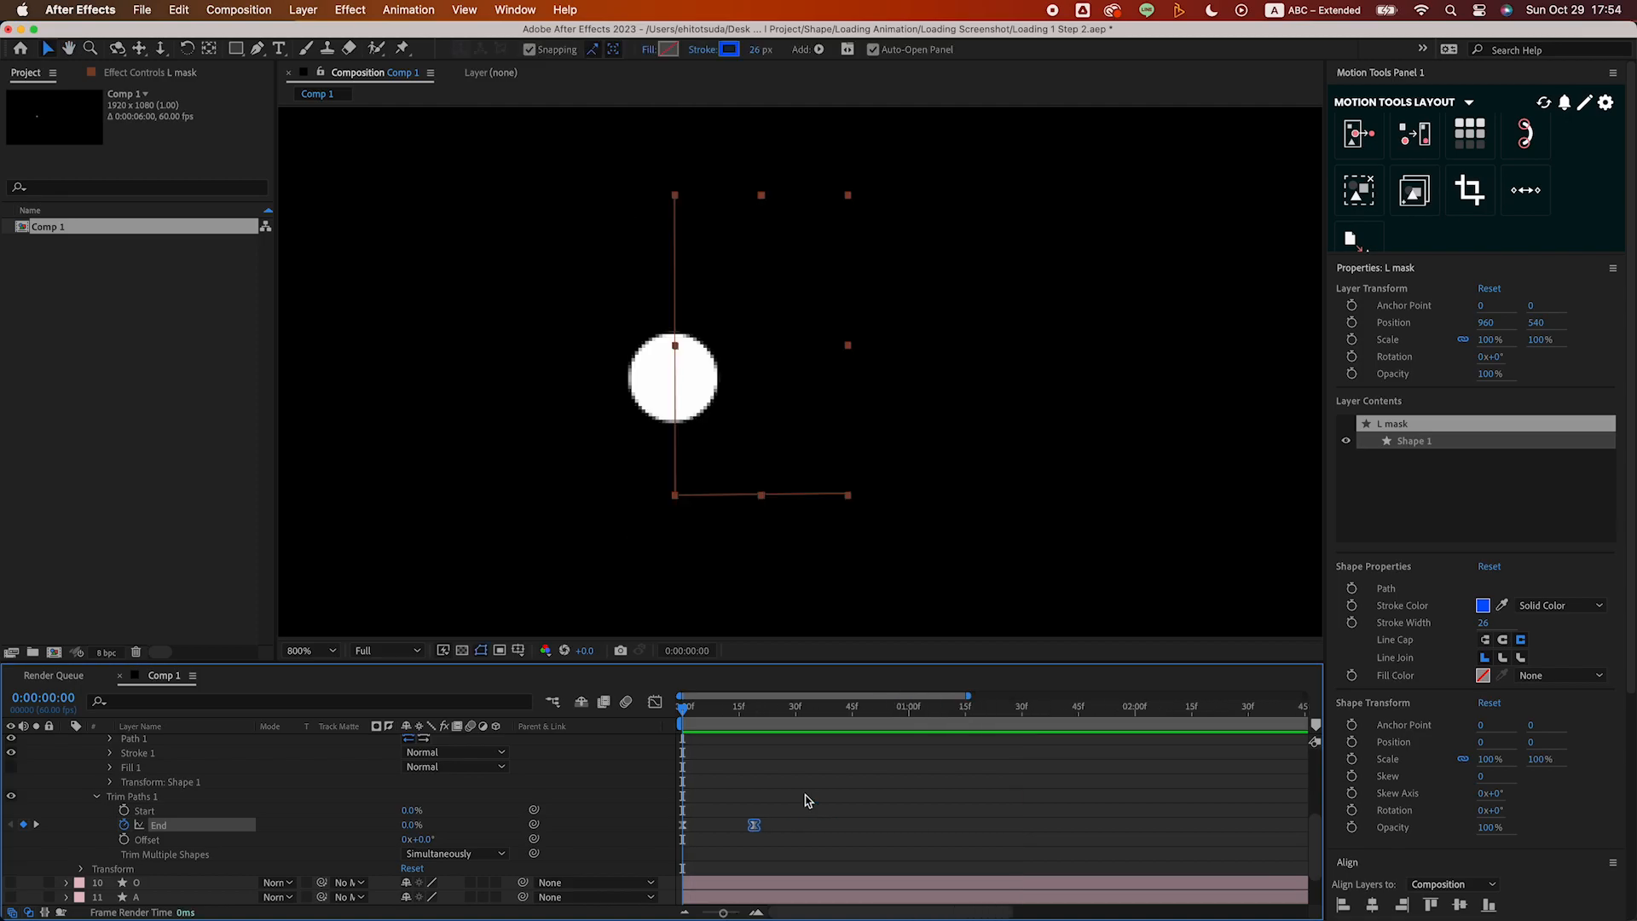
key(minus)
Collapse the L mask layer and shift it in time so that it starts at 0:00:00:57
scroll(734, 814, up, 5)
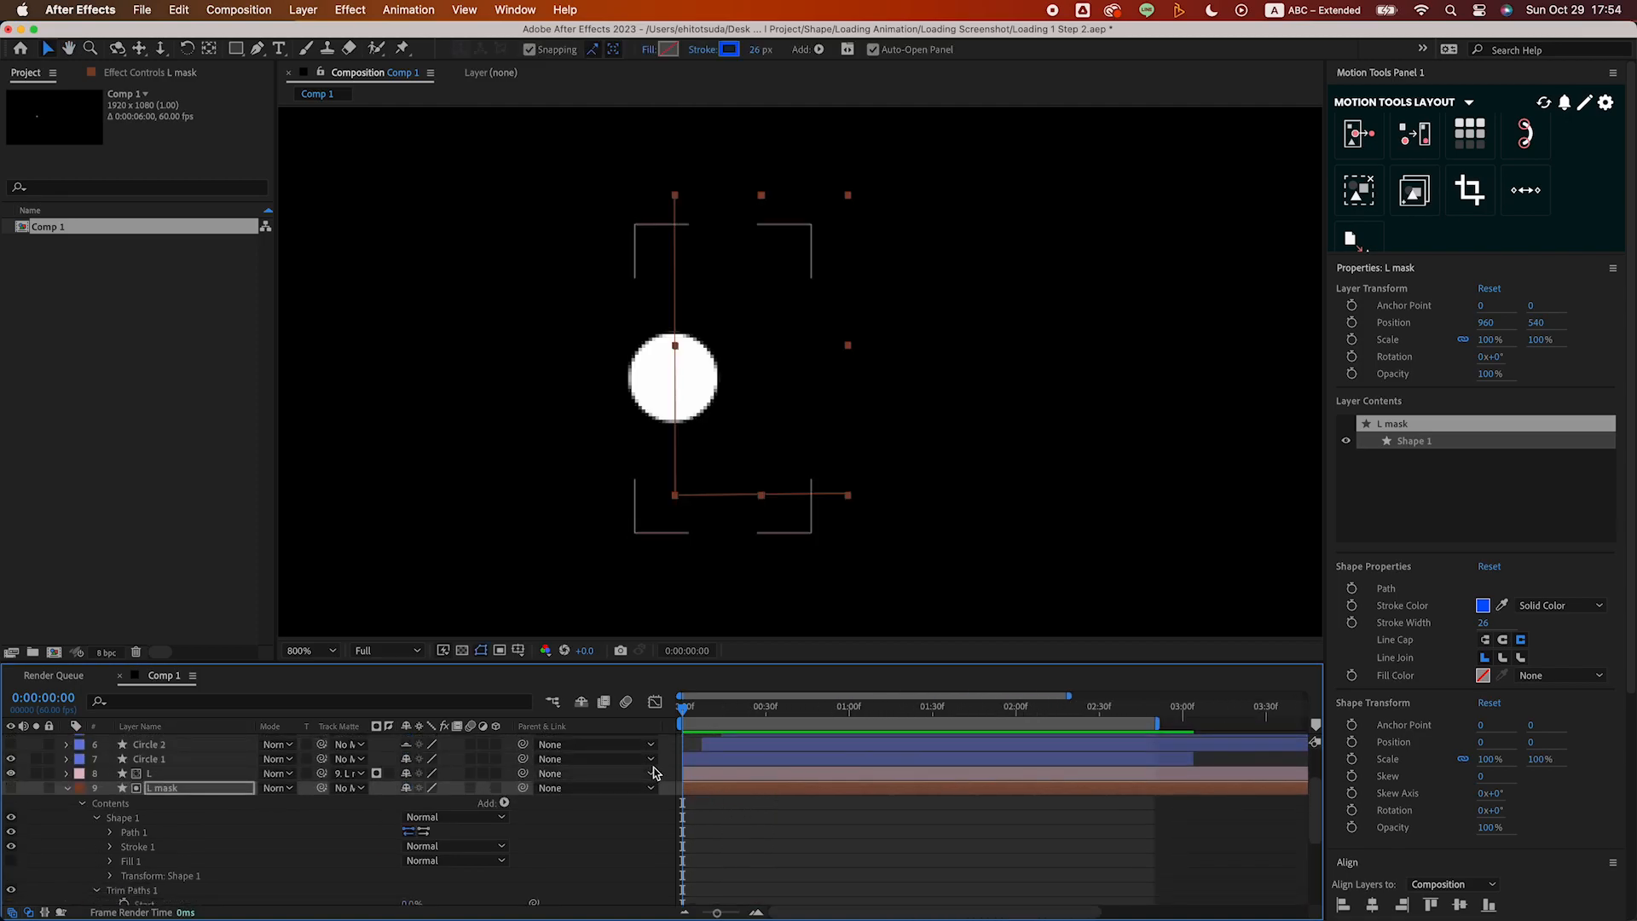
click(67, 791)
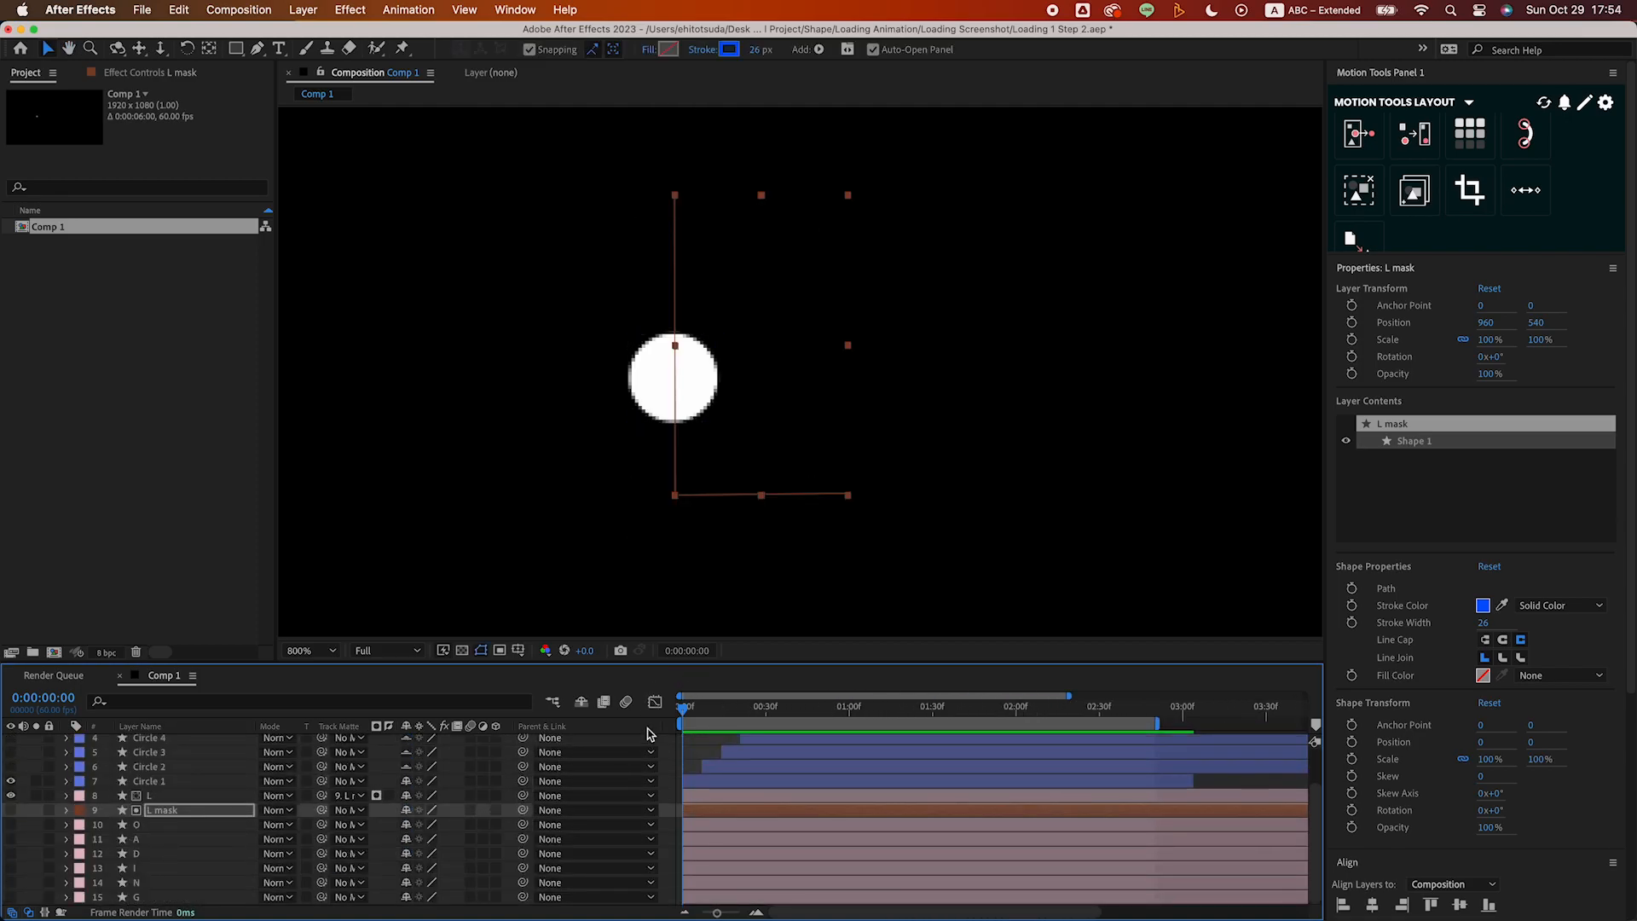
drag(687, 715, 845, 725)
drag(711, 813, 869, 819)
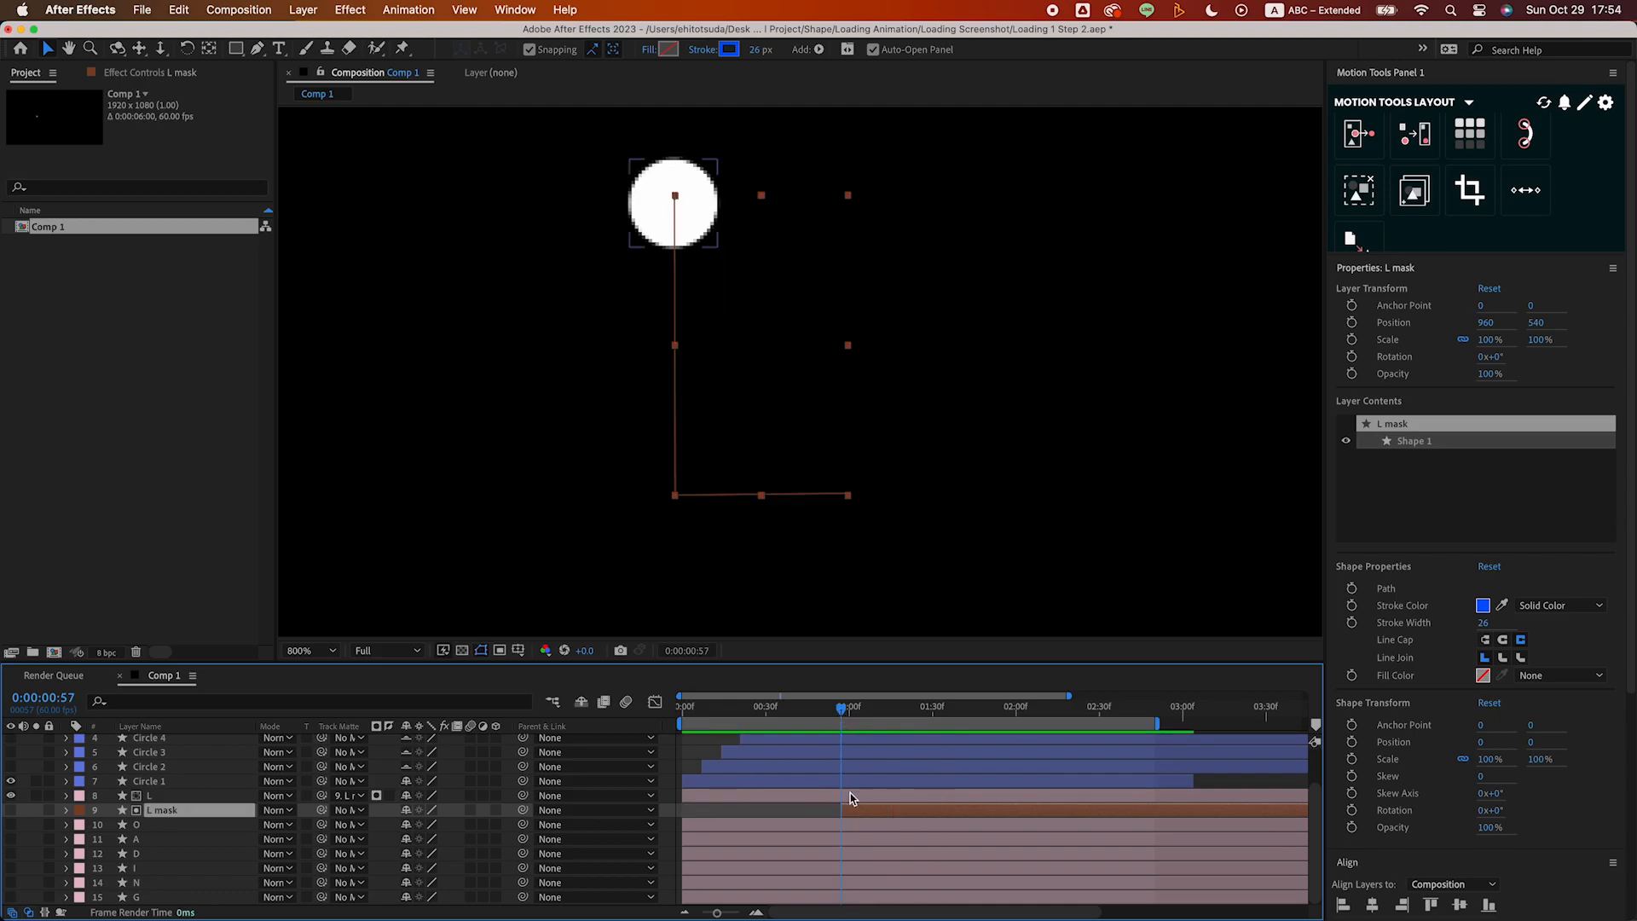
Trim the end of Circle 1 and the start of the L layer to 0:00:00:57, and preview the handover
scroll(851, 796, up, 3)
click(871, 828)
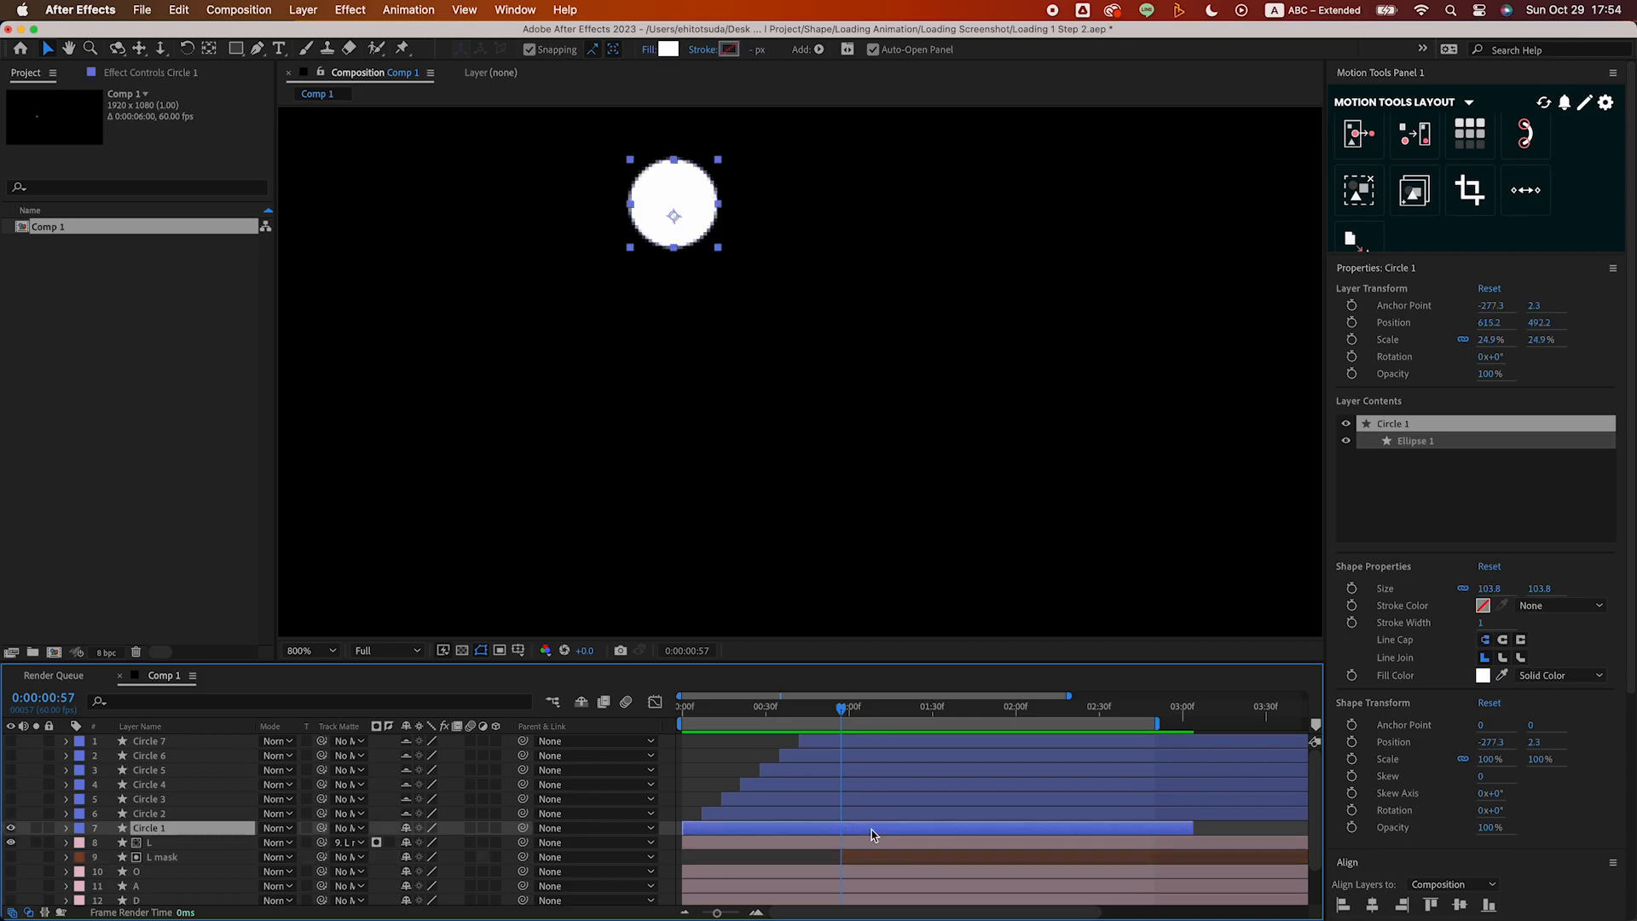
key(alt+])
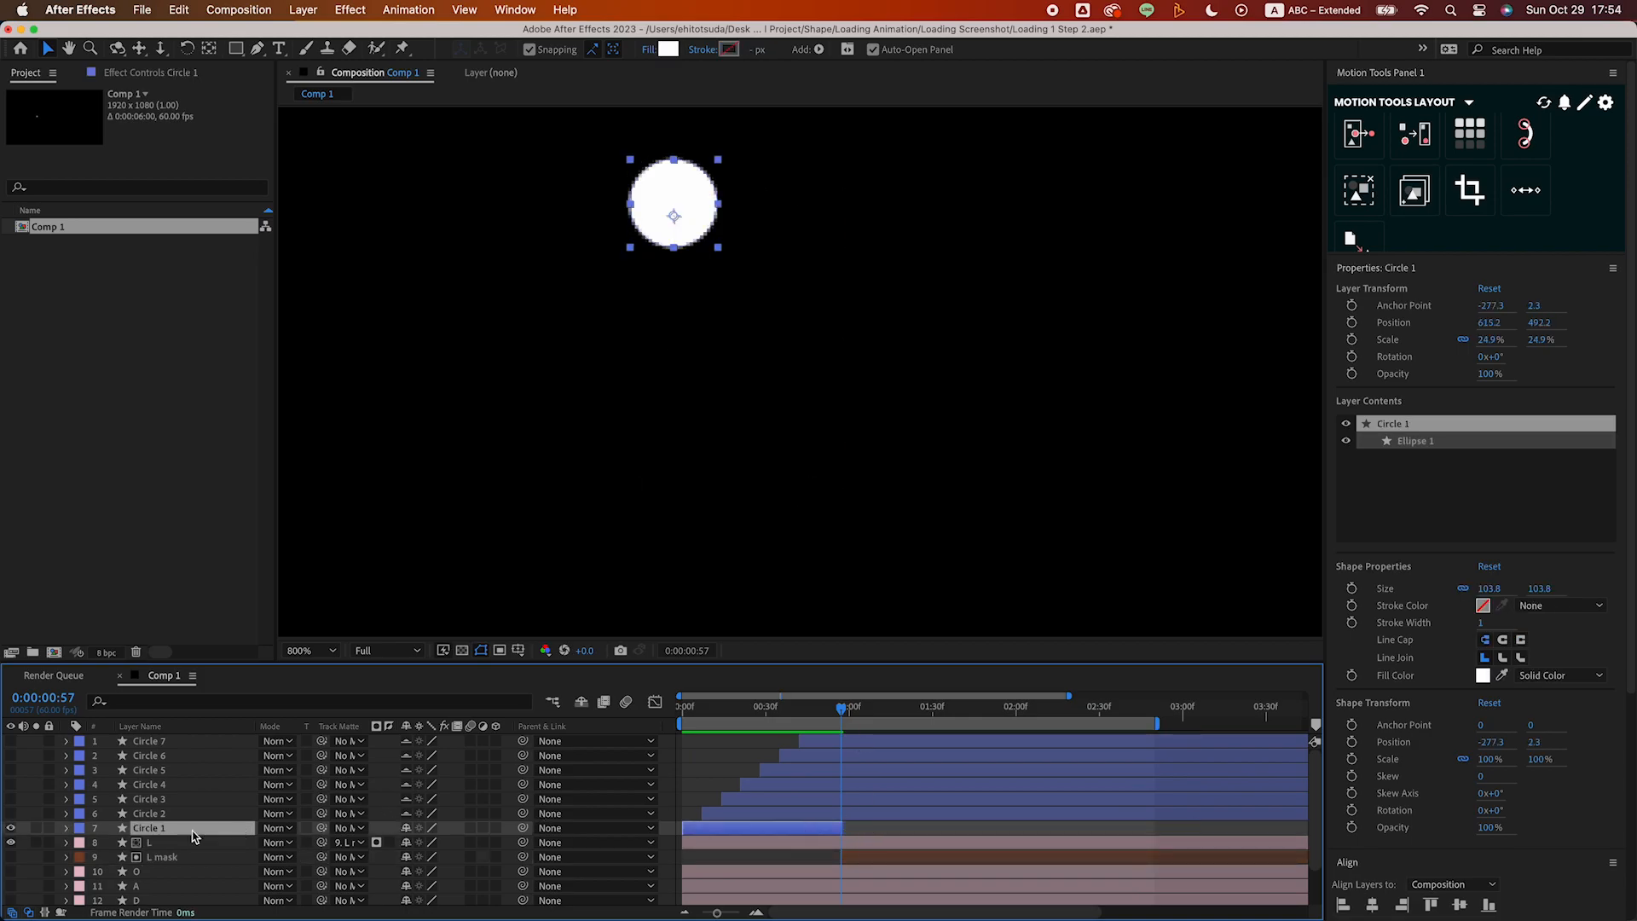
click(873, 843)
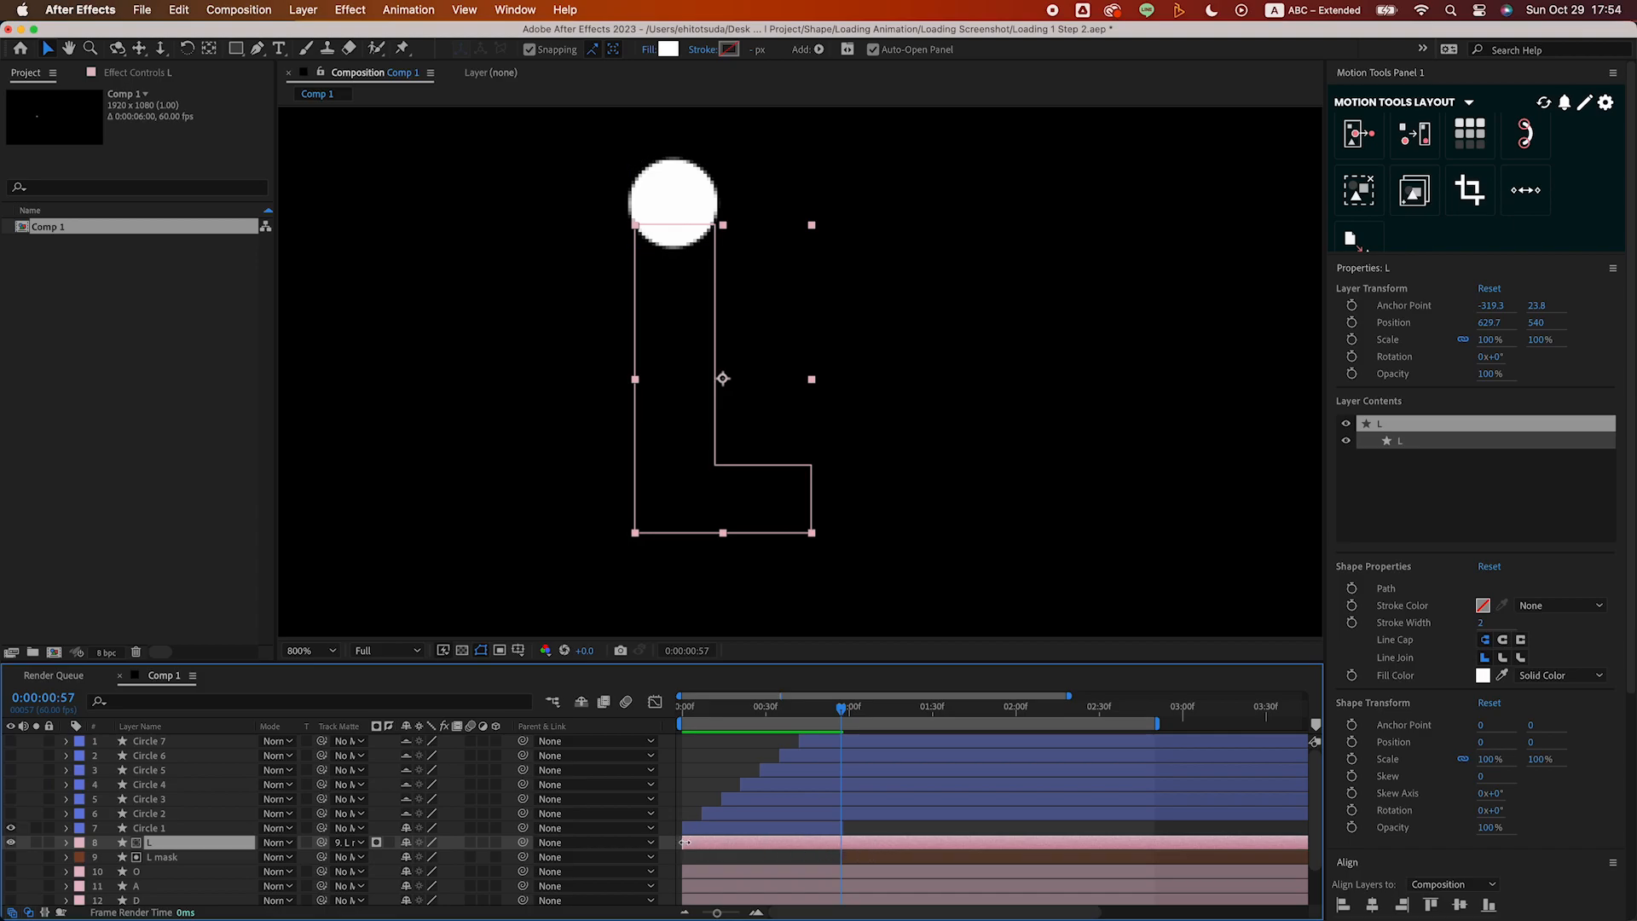
key(alt+[)
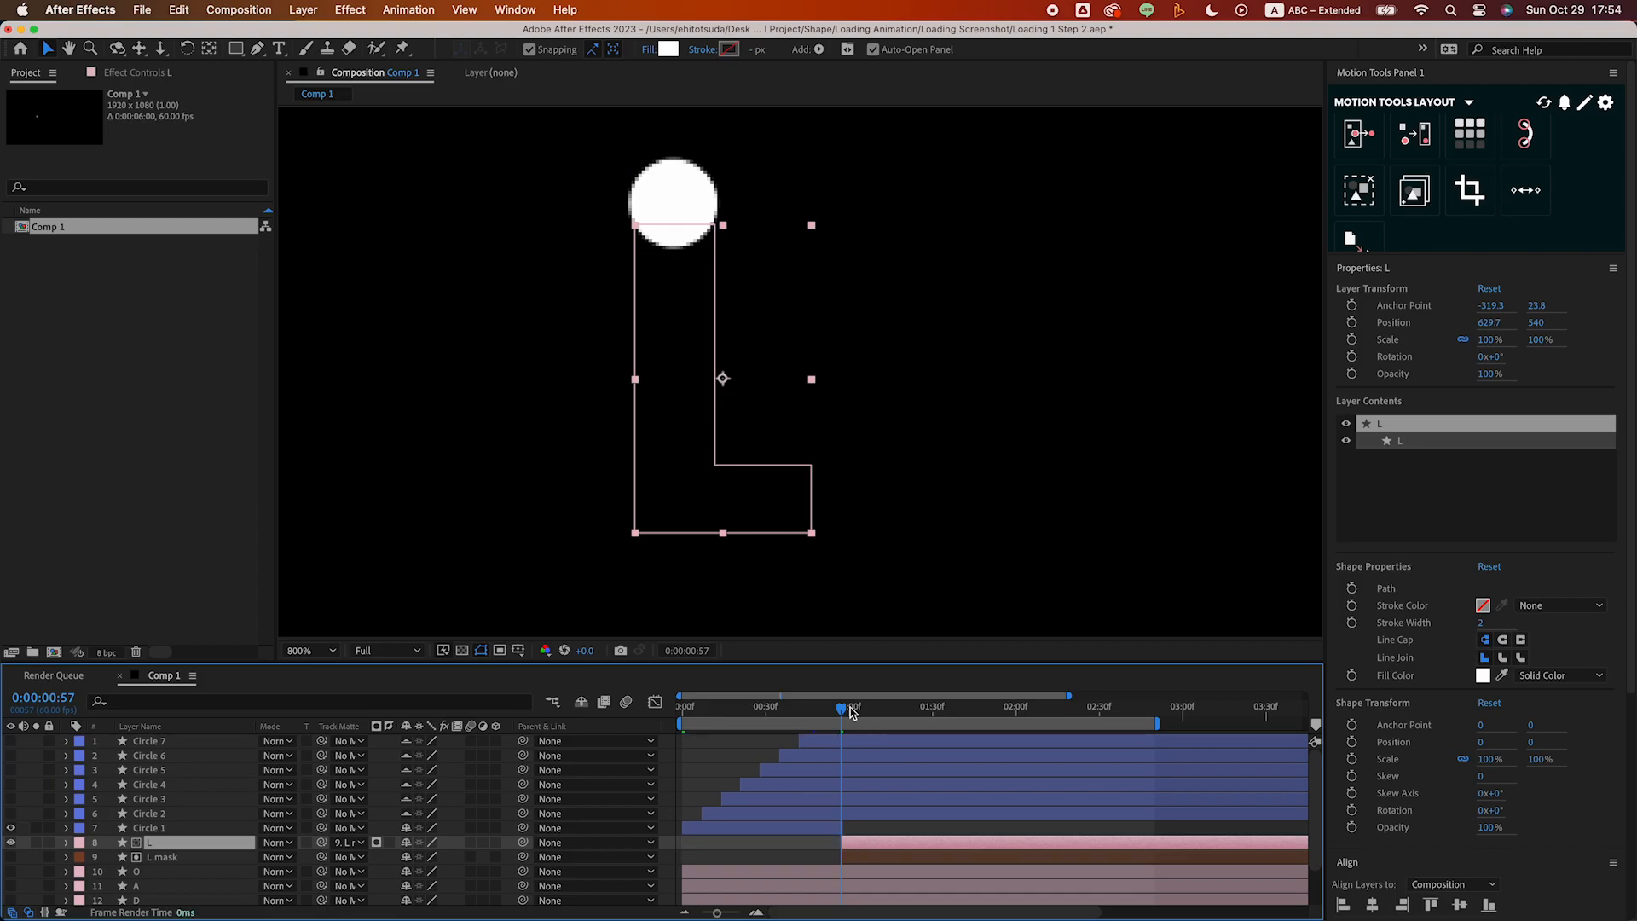
key(space)
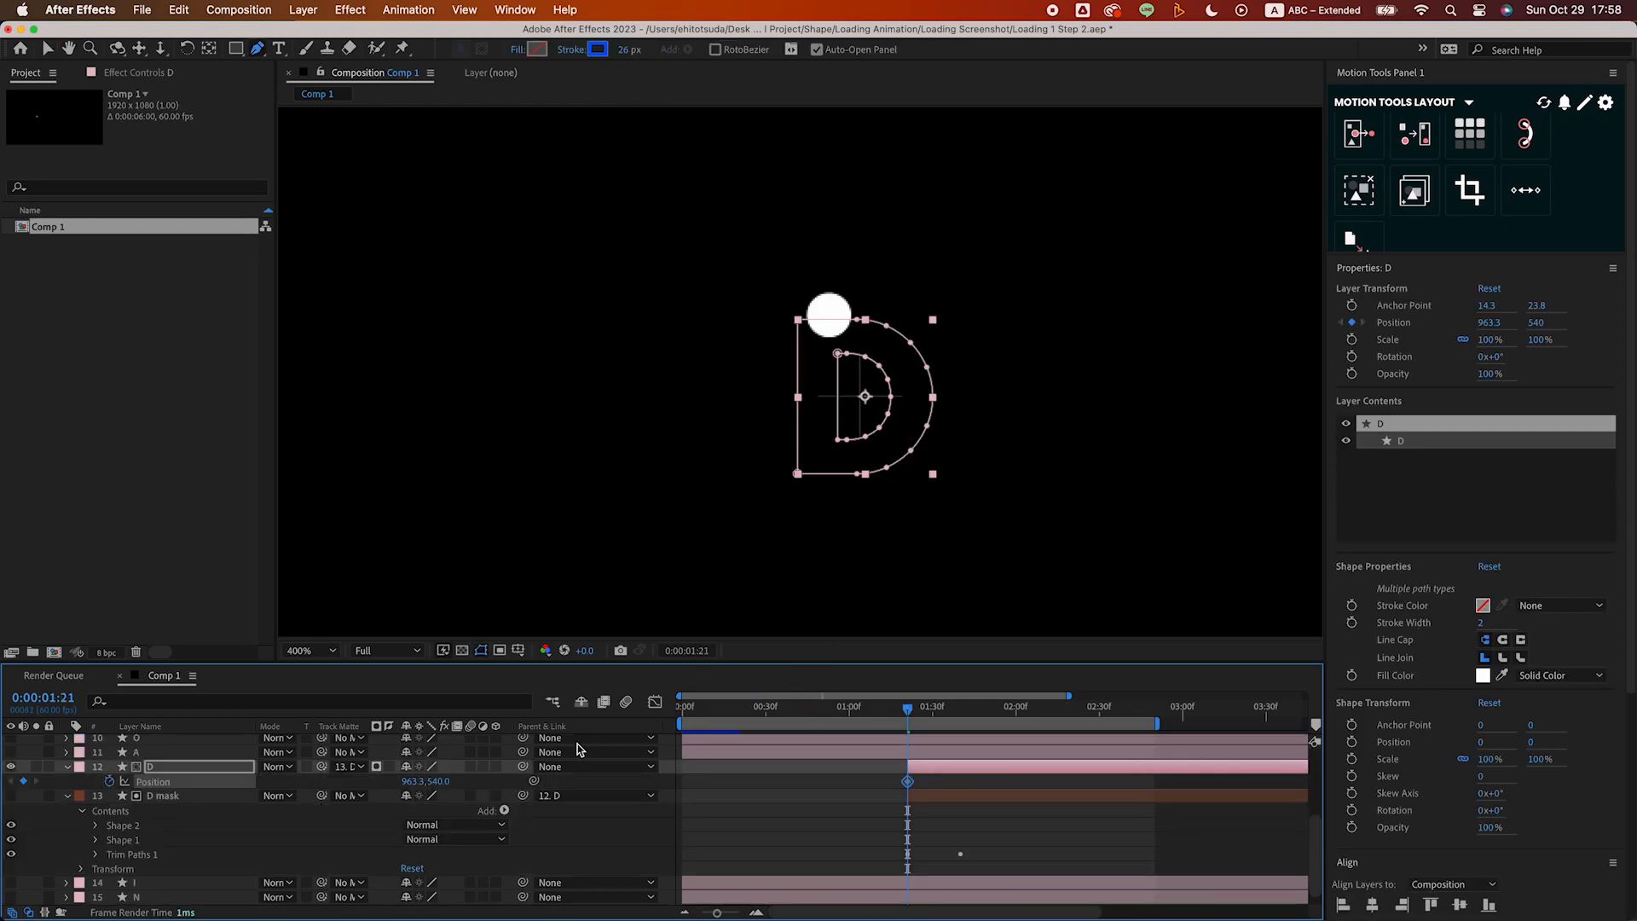
Add a Position keyframe to layer D at 0:00:01:33 and set its keyframe at 0:00:01:21 to 969.3, 540
drag(937, 709, 942, 709)
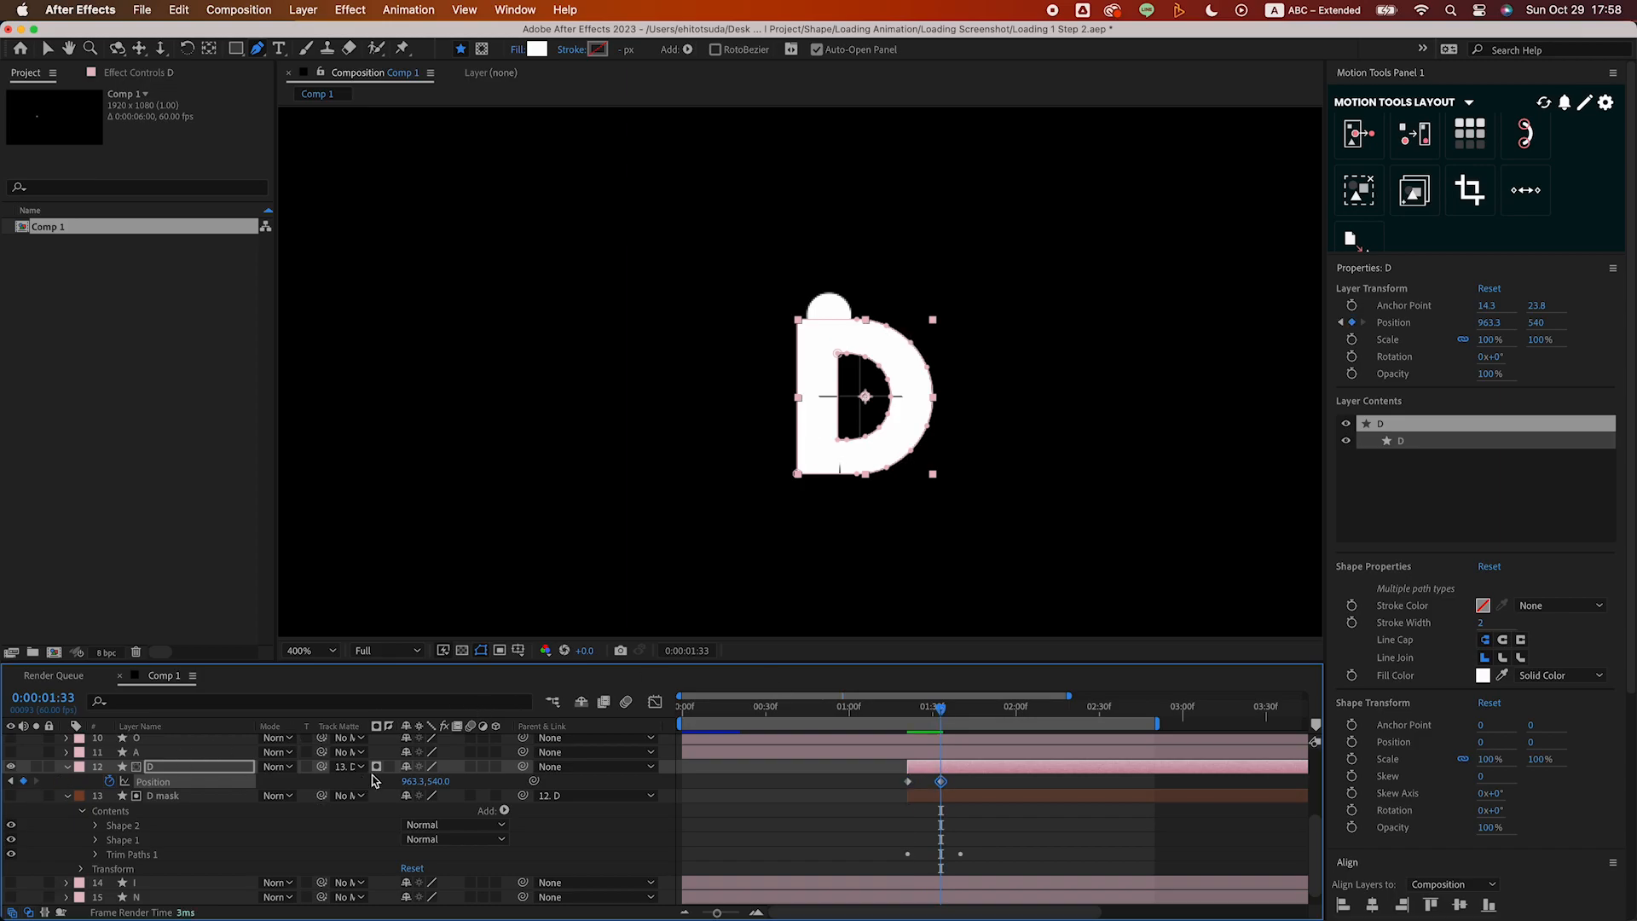
click(10, 781)
drag(412, 781, 415, 781)
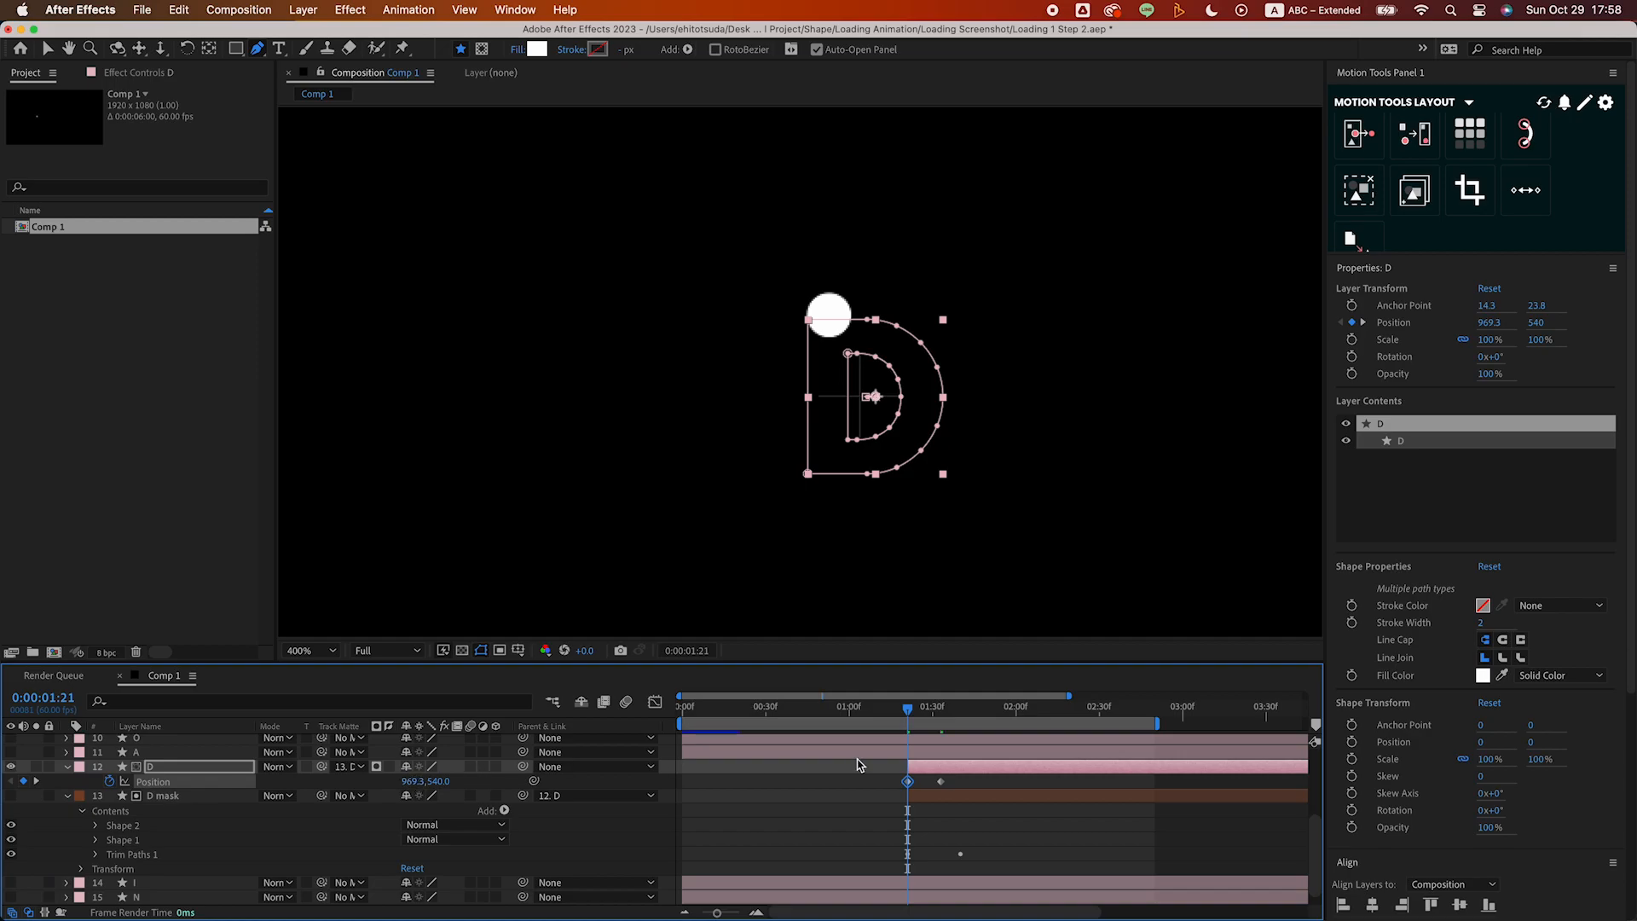
Easy-ease D's two Position keyframes, shift the speed peak toward the second one, and preview the slide
mouse_move(905, 706)
mouse_down()
mouse_move(942, 708)
mouse_move(911, 719)
mouse_up()
drag(955, 788, 896, 792)
click(655, 702)
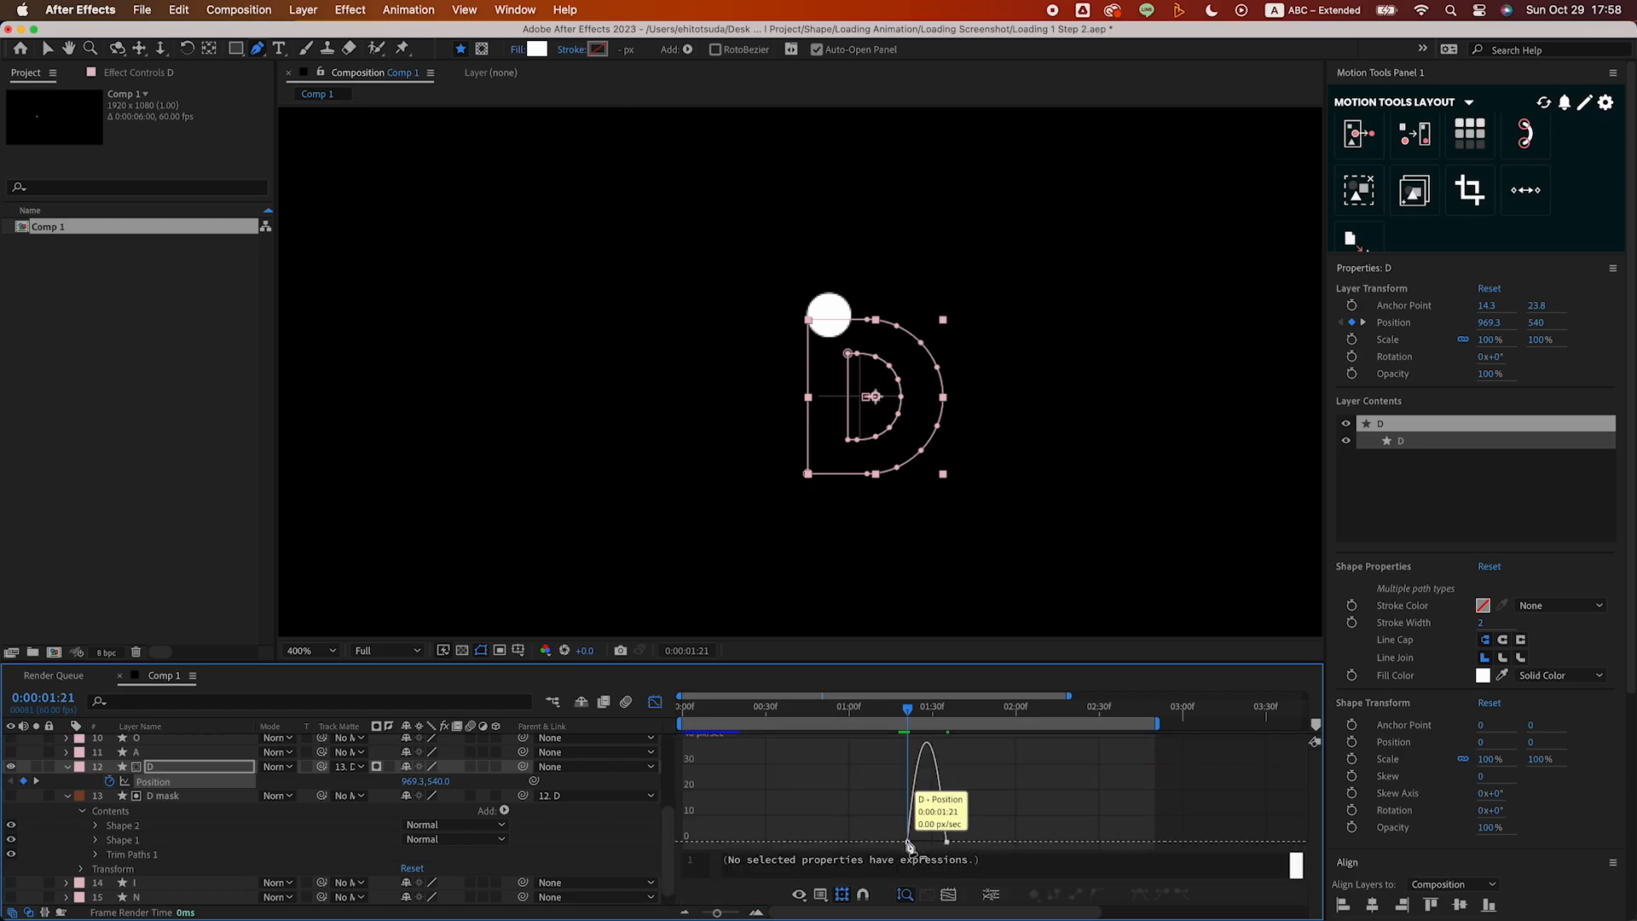
key(v)
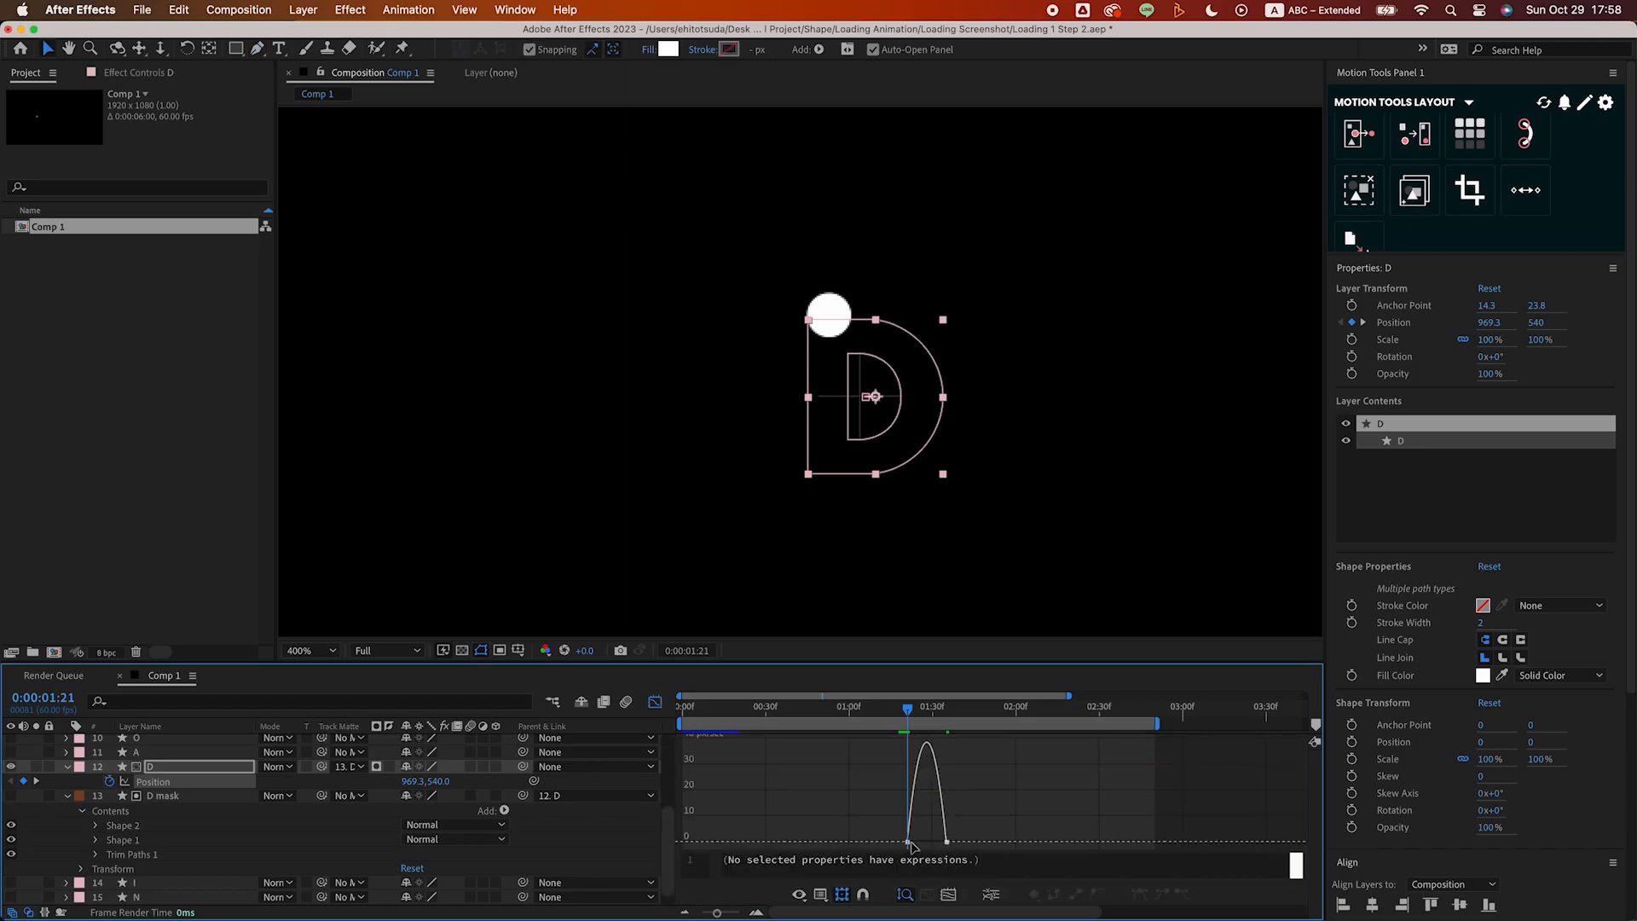
drag(910, 842, 924, 842)
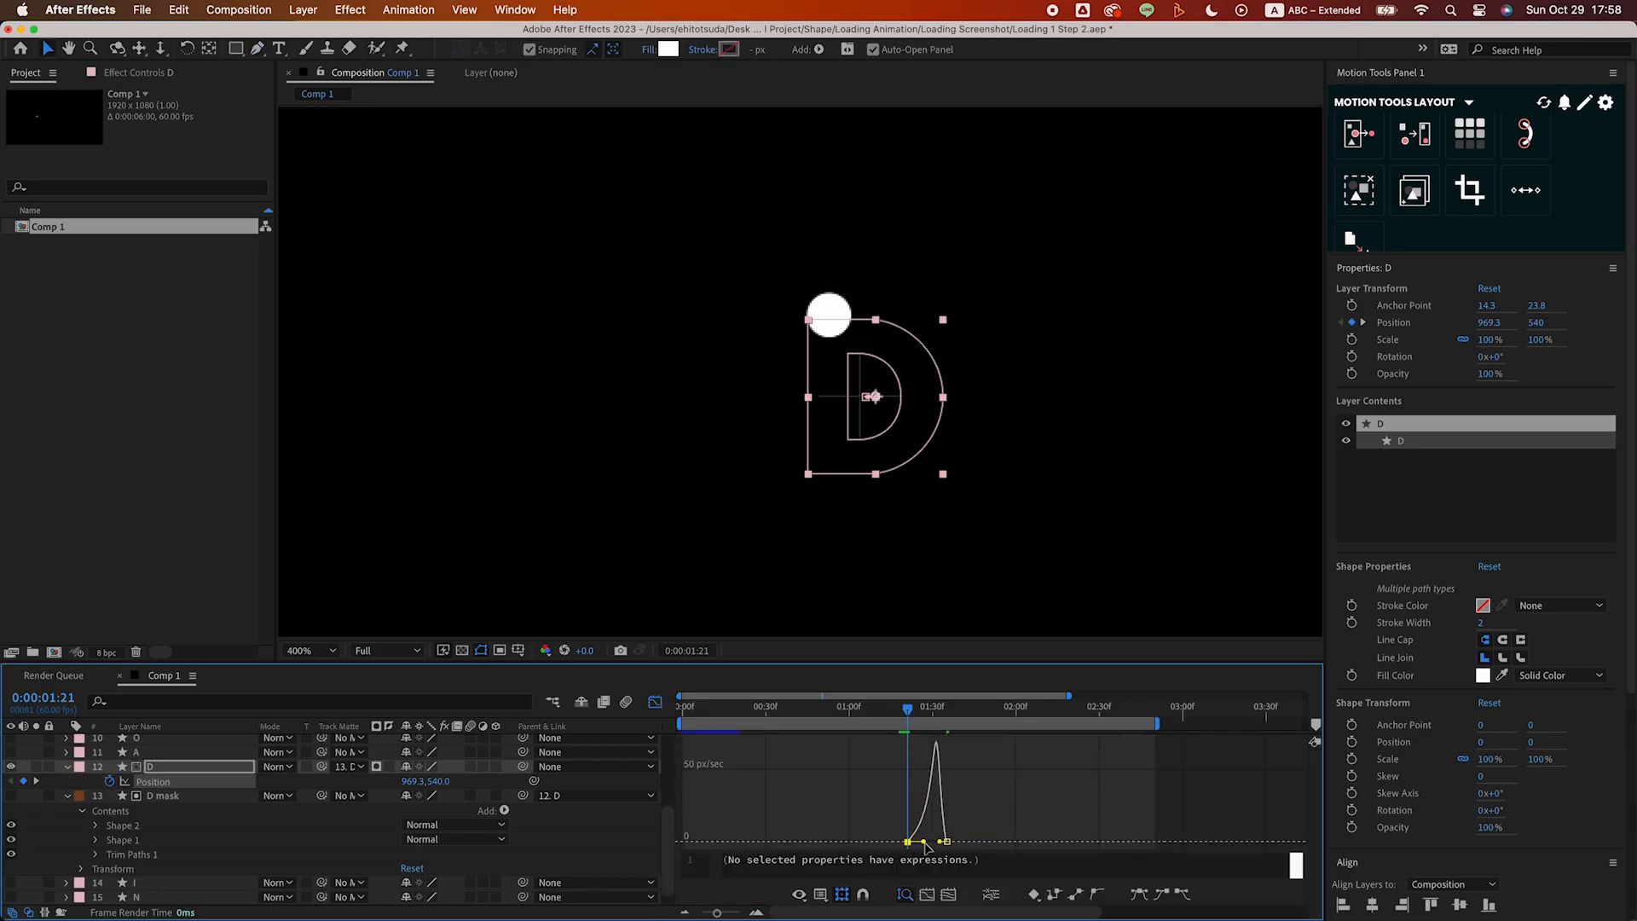
click(654, 703)
click(959, 813)
drag(909, 708, 904, 709)
key(space)
key(space)
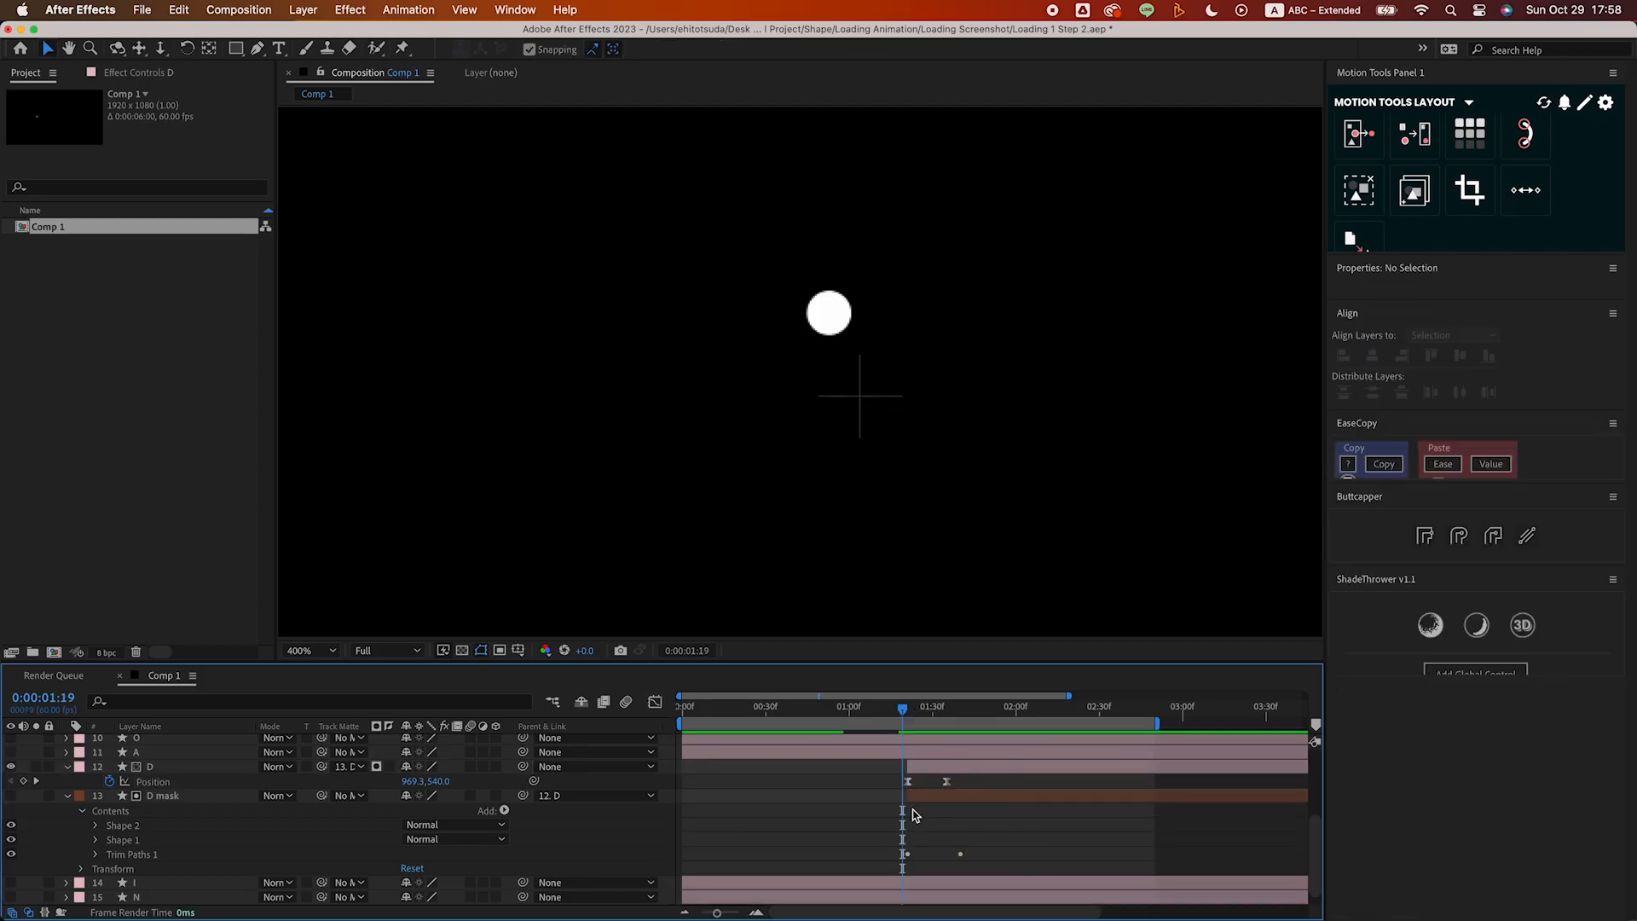
Trim the end of the Circle 4 layer to 0:00:01:21, where the D layer starts
scroll(913, 814, up, 2)
mouse_move(904, 722)
mouse_down()
mouse_move(948, 714)
mouse_move(908, 711)
mouse_up()
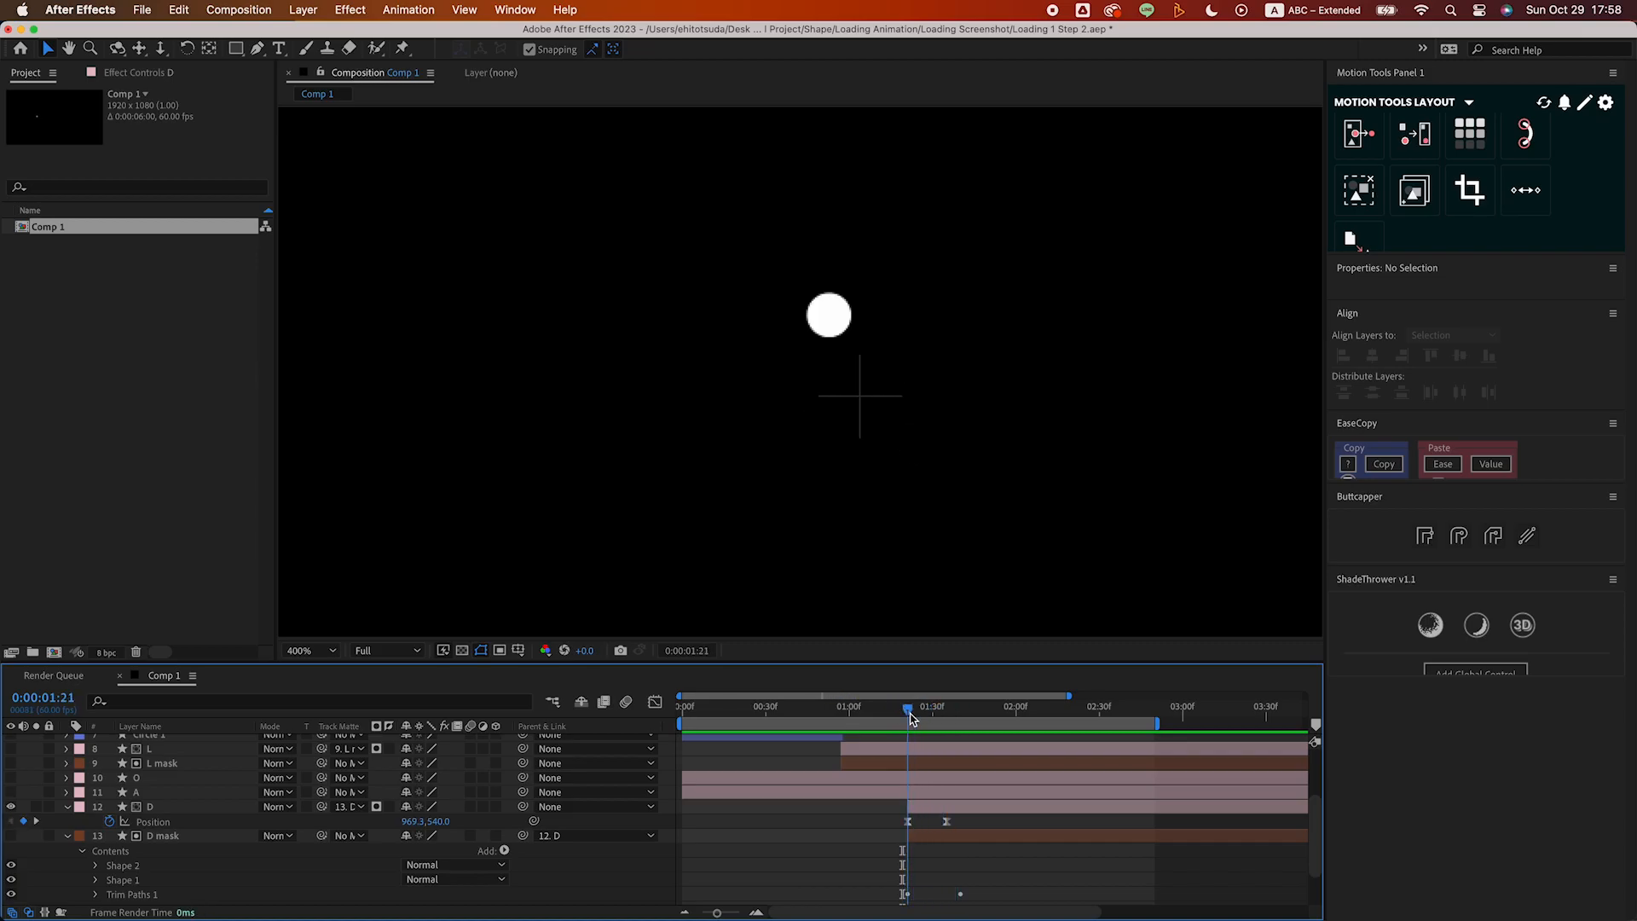
scroll(908, 800, up, 4)
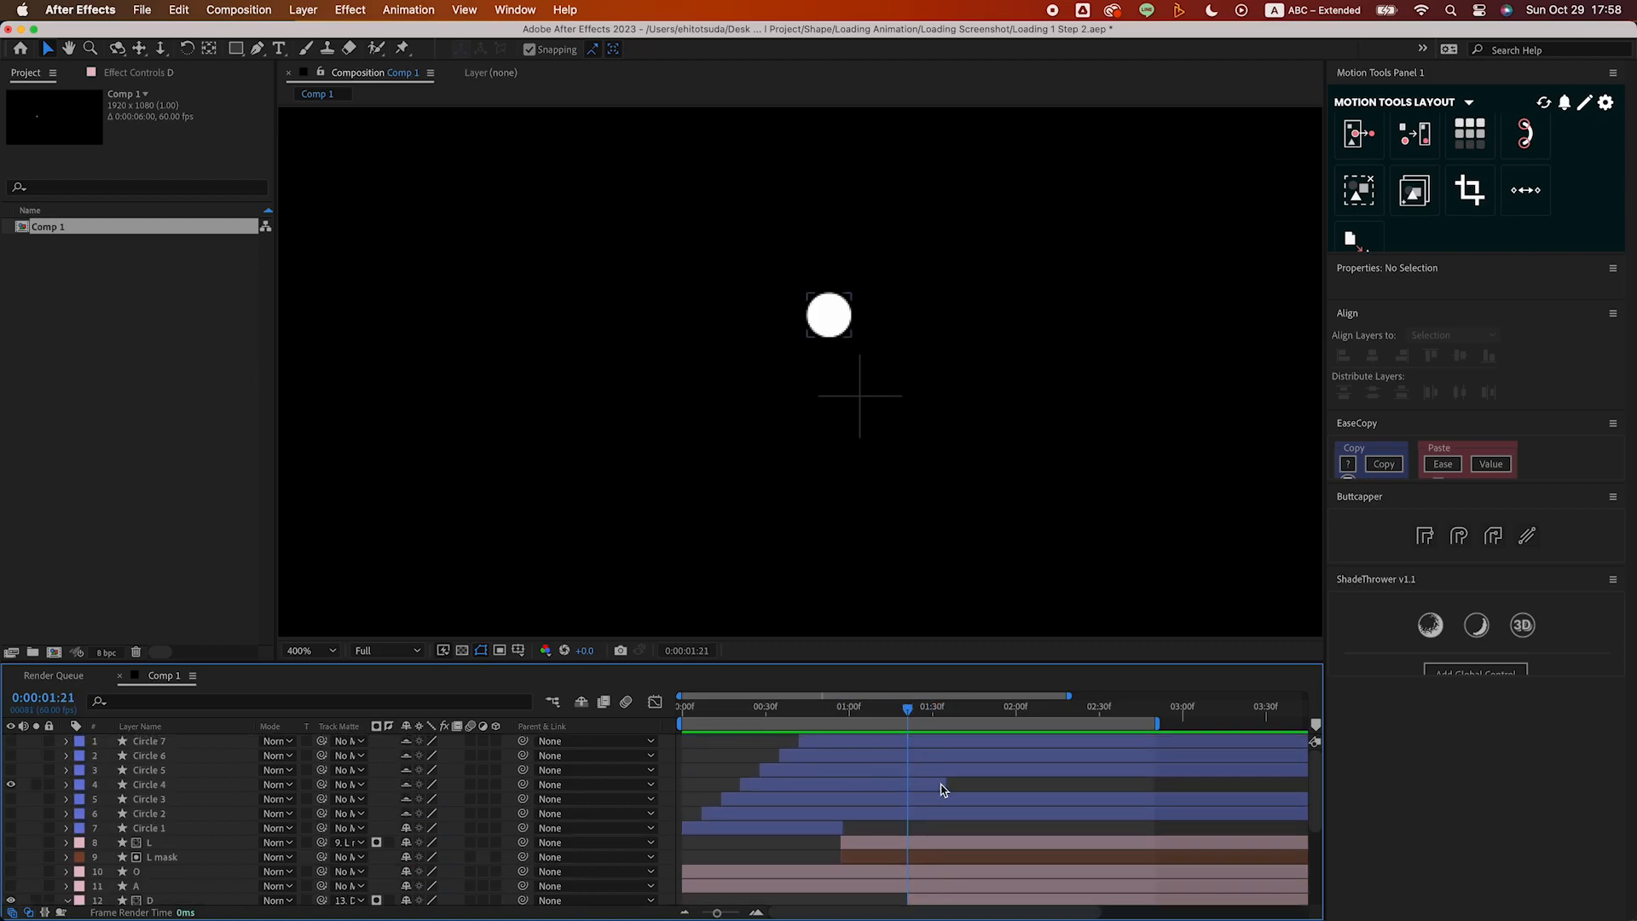
click(943, 789)
key(alt+])
drag(905, 784, 909, 784)
drag(910, 715, 870, 715)
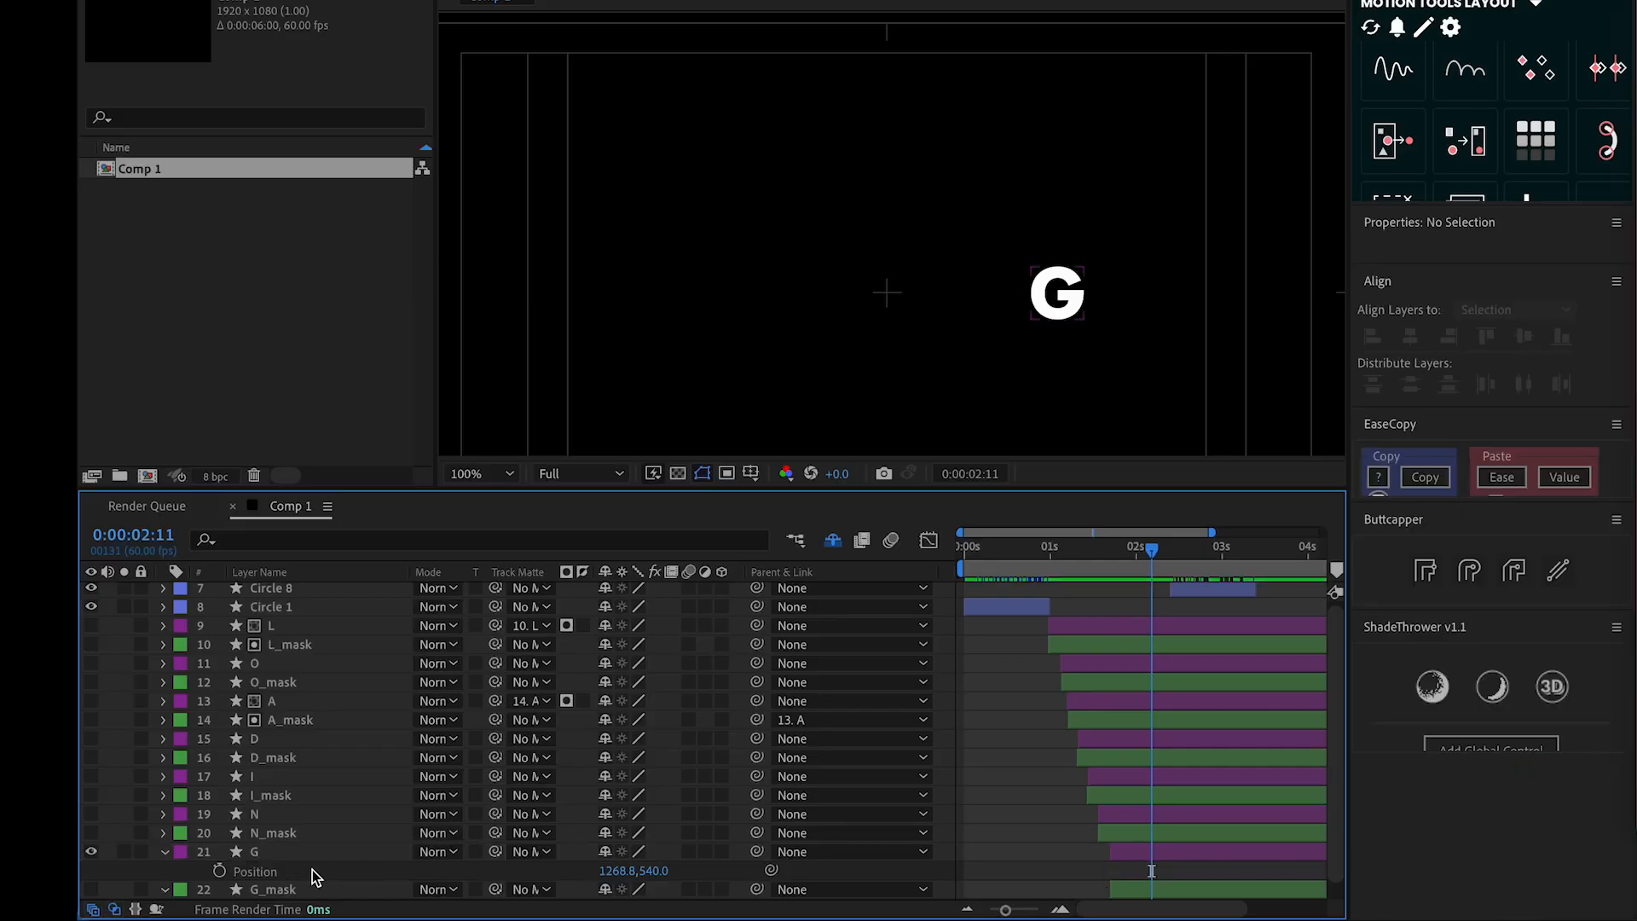
Keyframe G's Position at 0:00:02:11, hold it briefly with a second keyframe, and set it to 615.8, 540 at 0:00:02:40
click(219, 870)
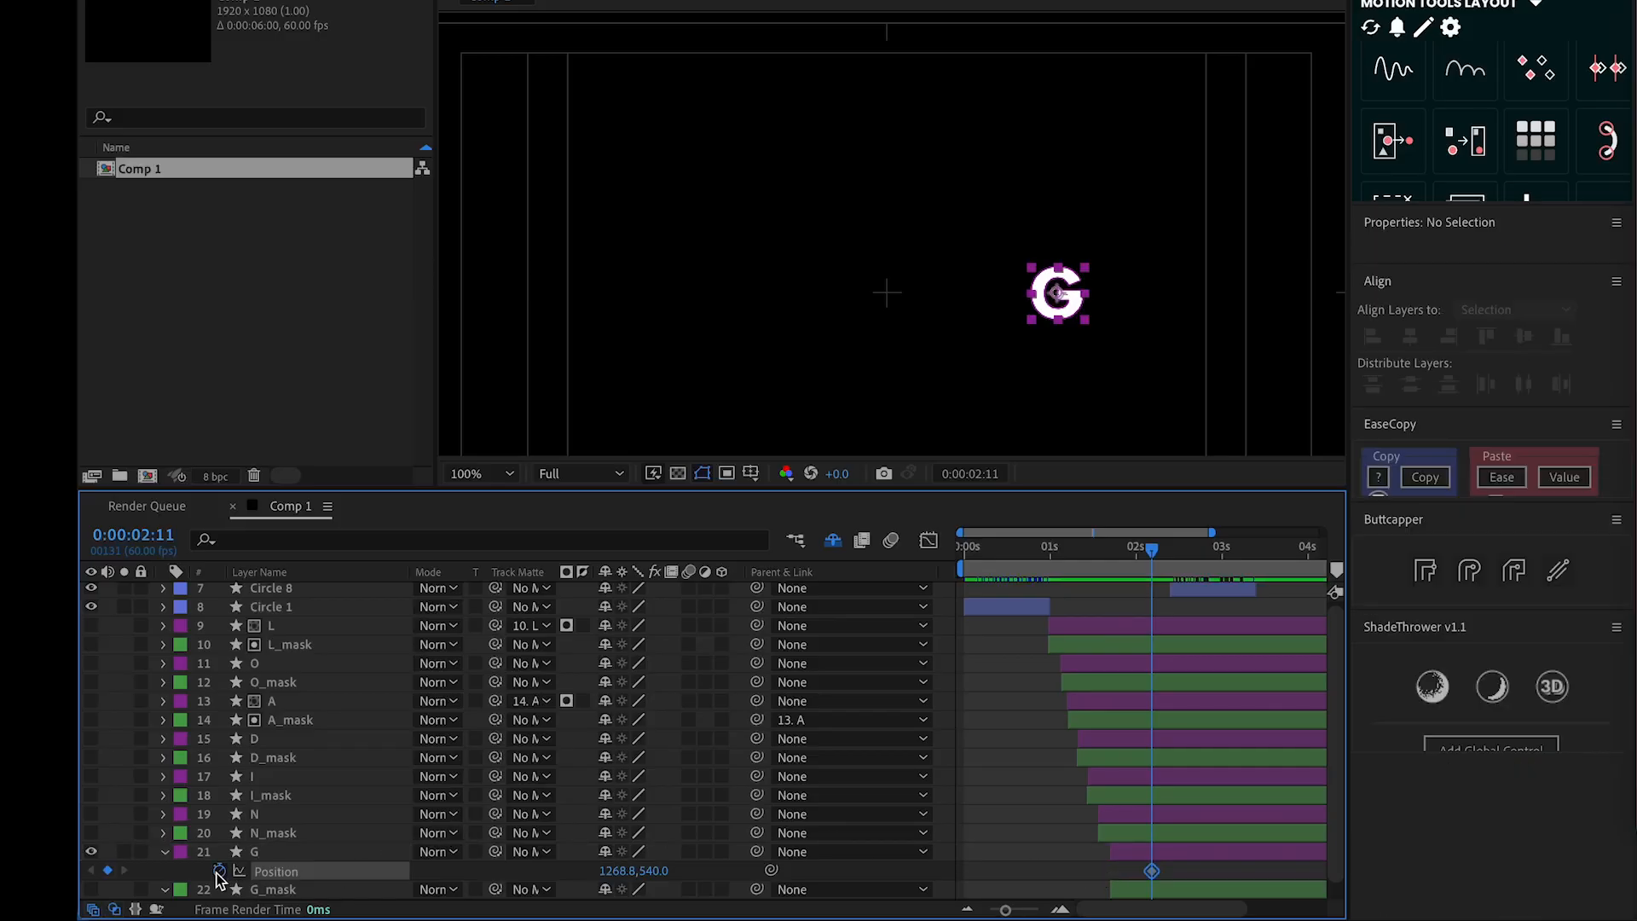
drag(1151, 552, 1193, 556)
click(107, 870)
click(107, 870)
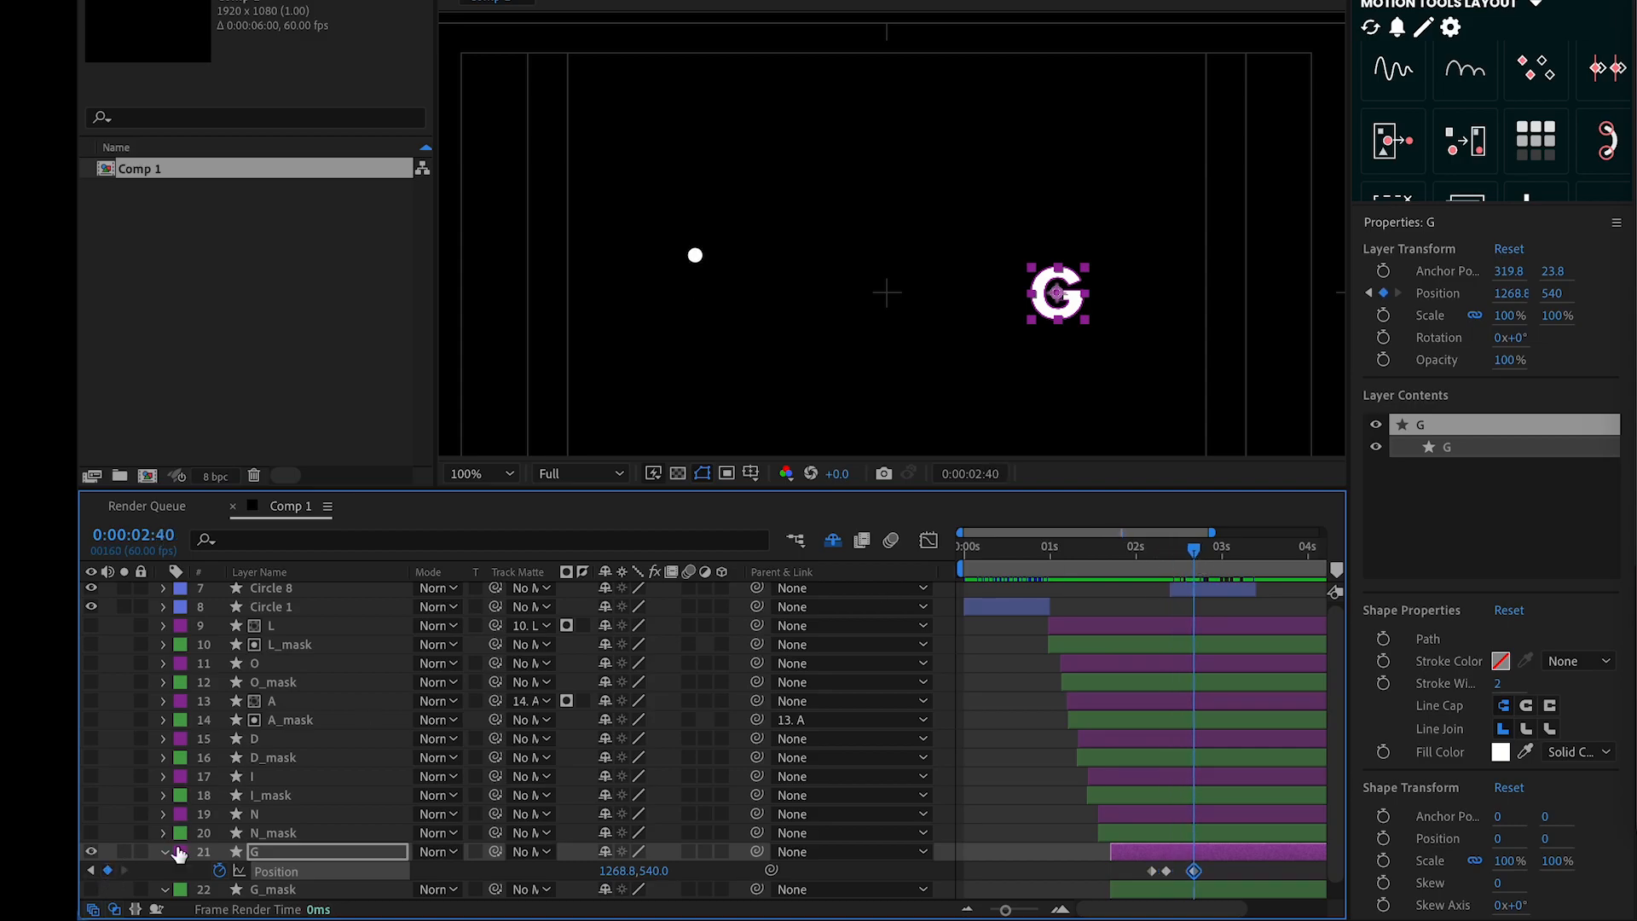
drag(623, 872, 83, 914)
drag(614, 871, 483, 886)
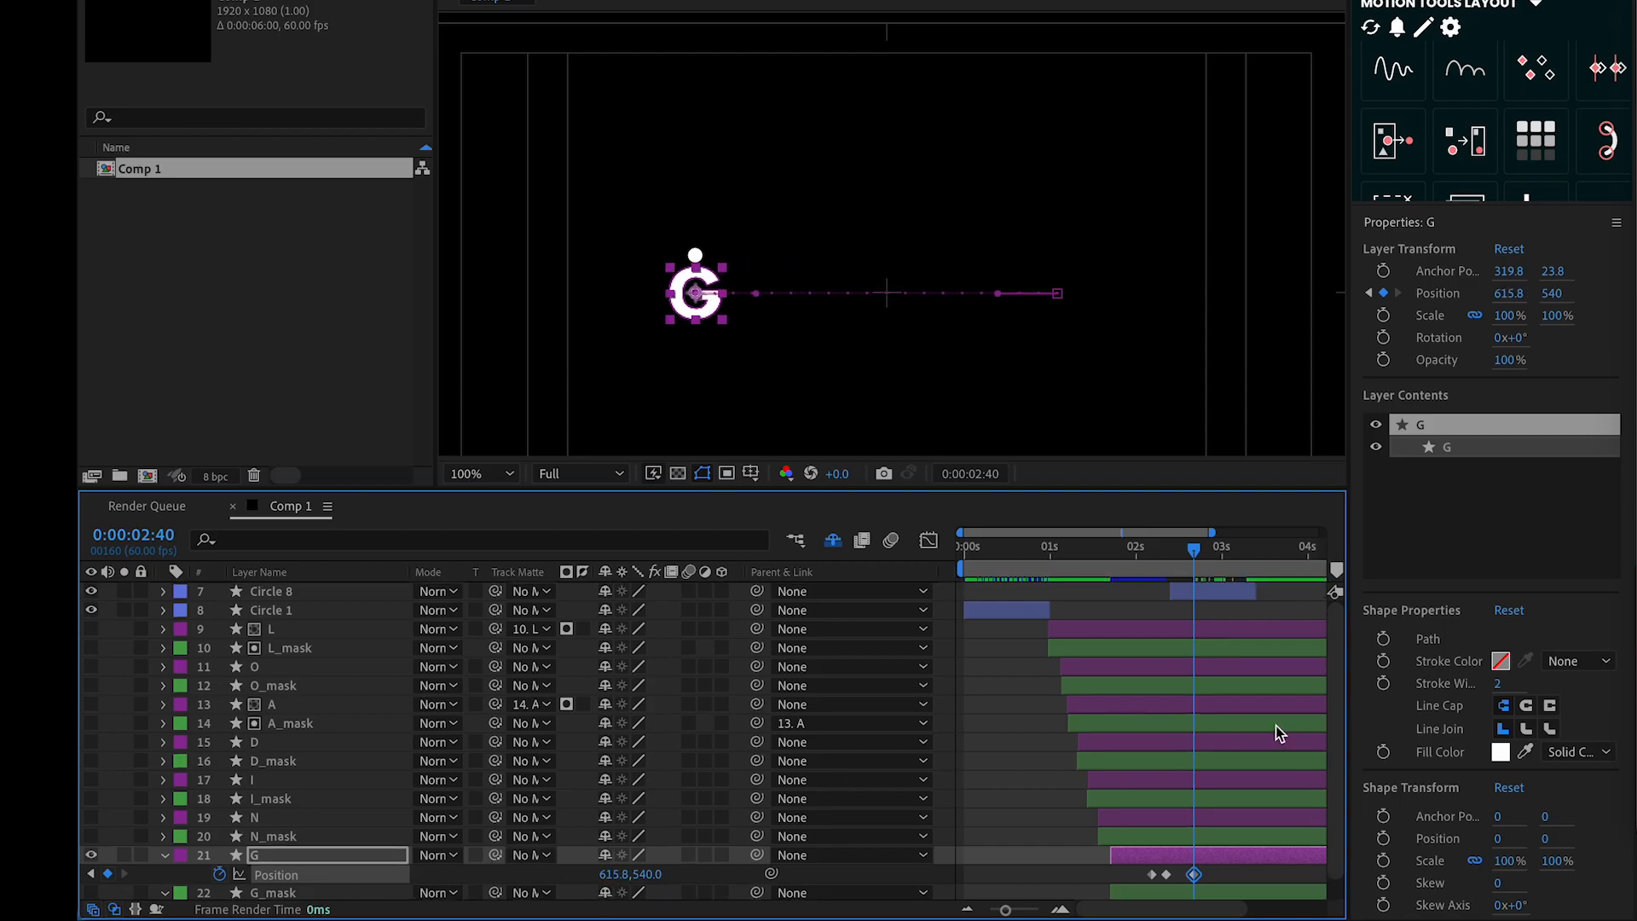
Reveal Circle 8's Position keyframes and delete the last two
click(1197, 588)
key(u)
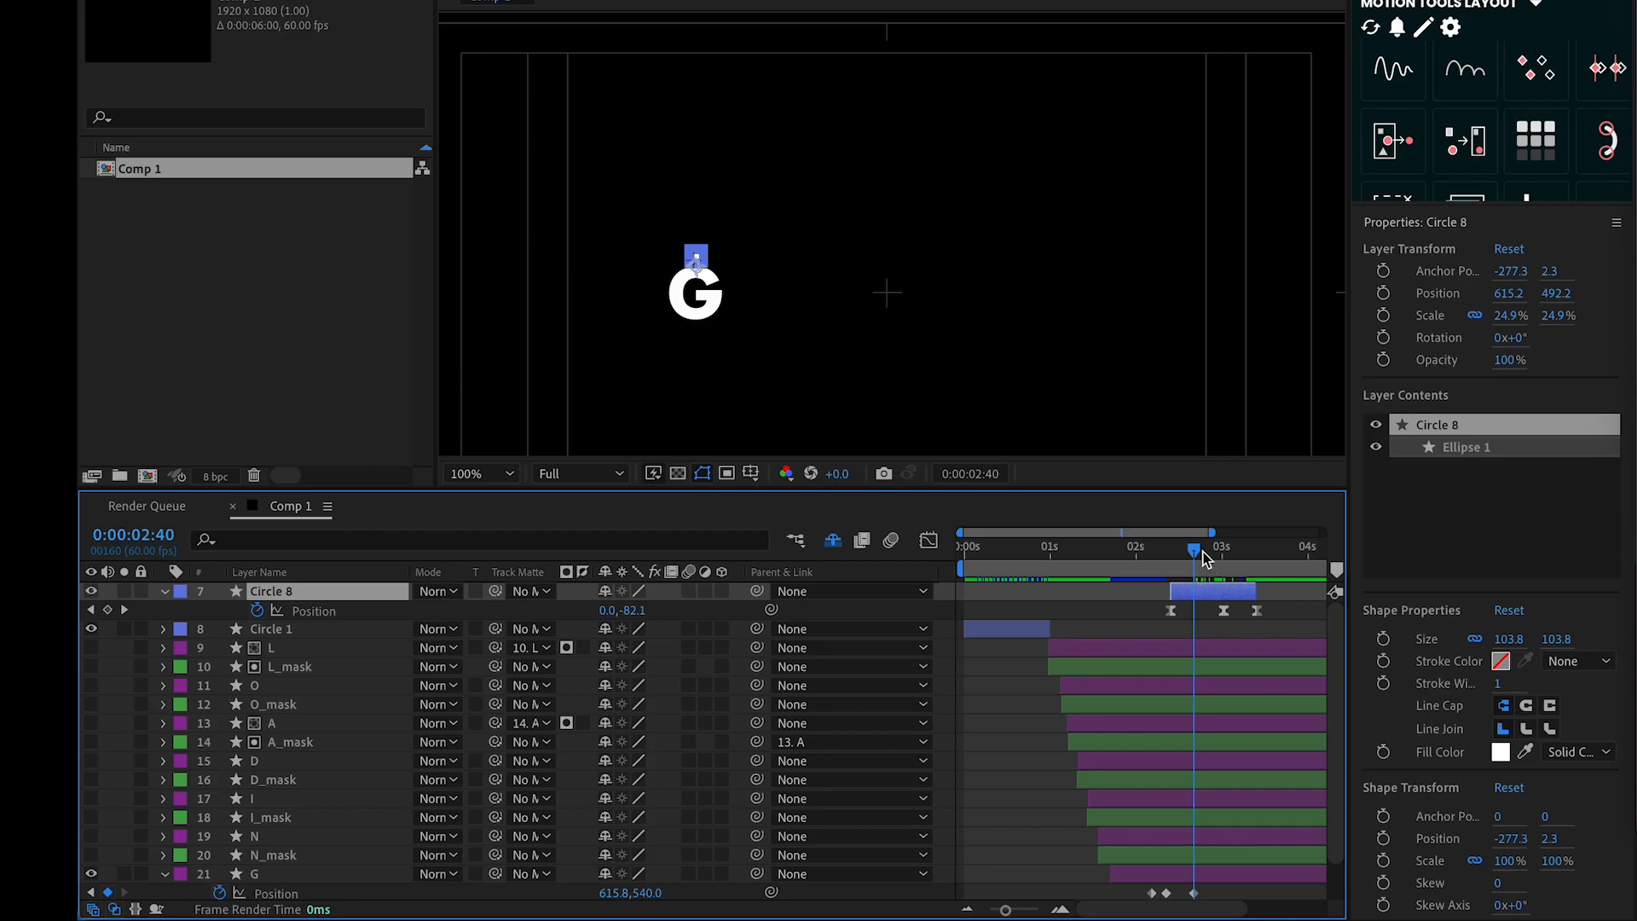
drag(1197, 554, 1157, 552)
drag(1278, 626, 1209, 607)
key(Delete)
Examine how Circle 8 sits inside the G at 0:00:02:44, with the composition magnified to 400%
drag(1156, 550, 1202, 549)
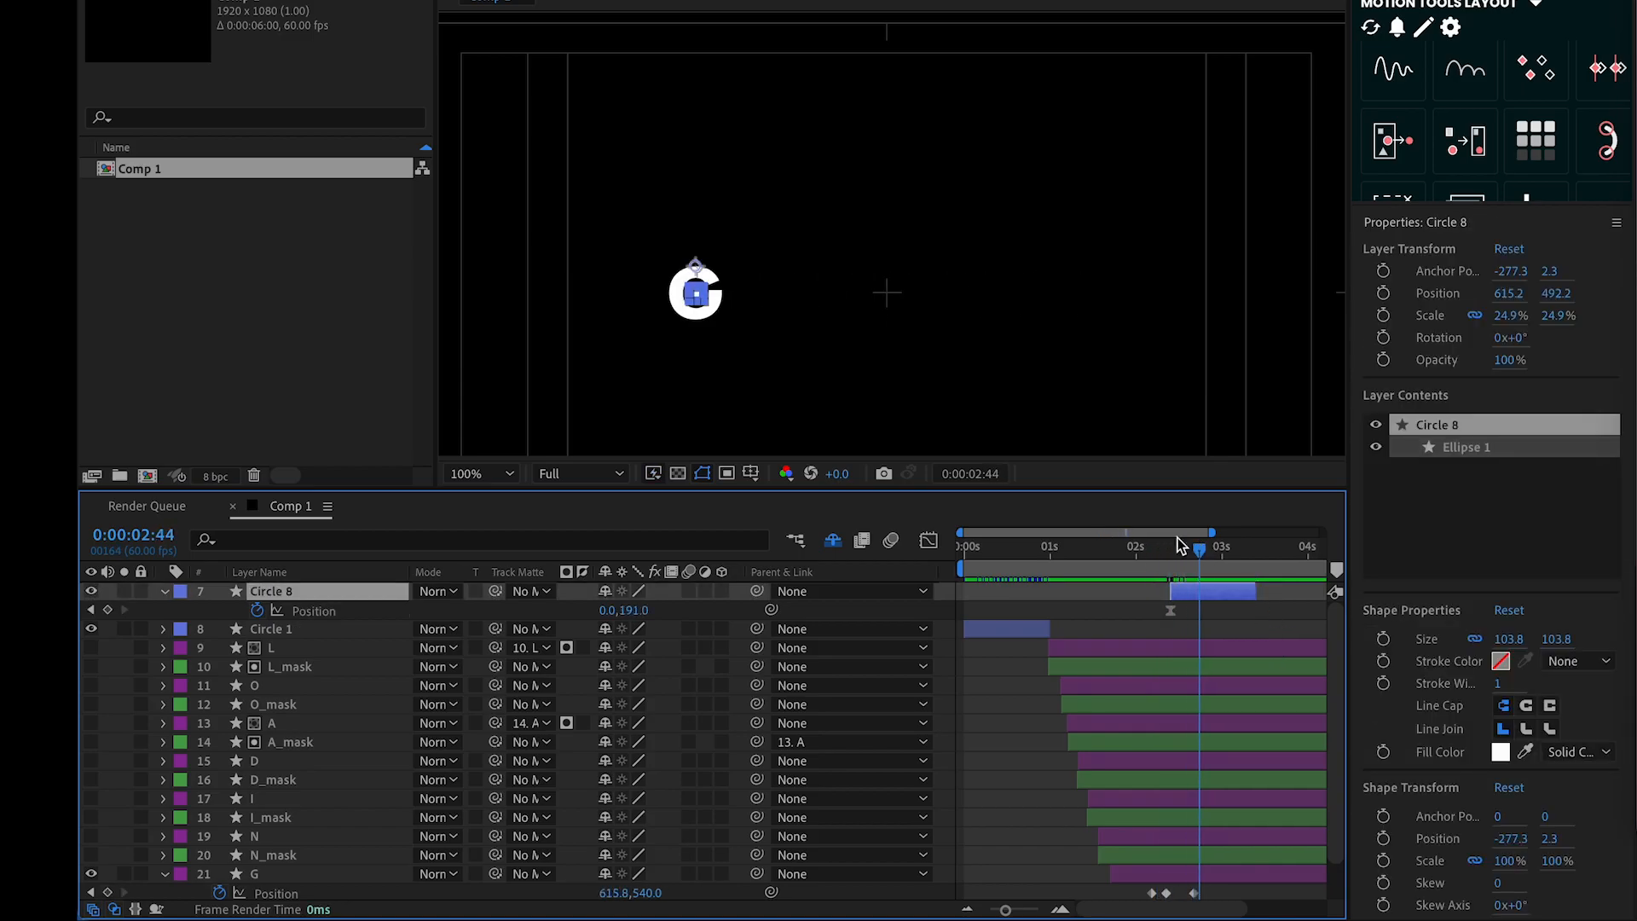
scroll(1180, 669, down, 2)
scroll(1207, 870, up, 3)
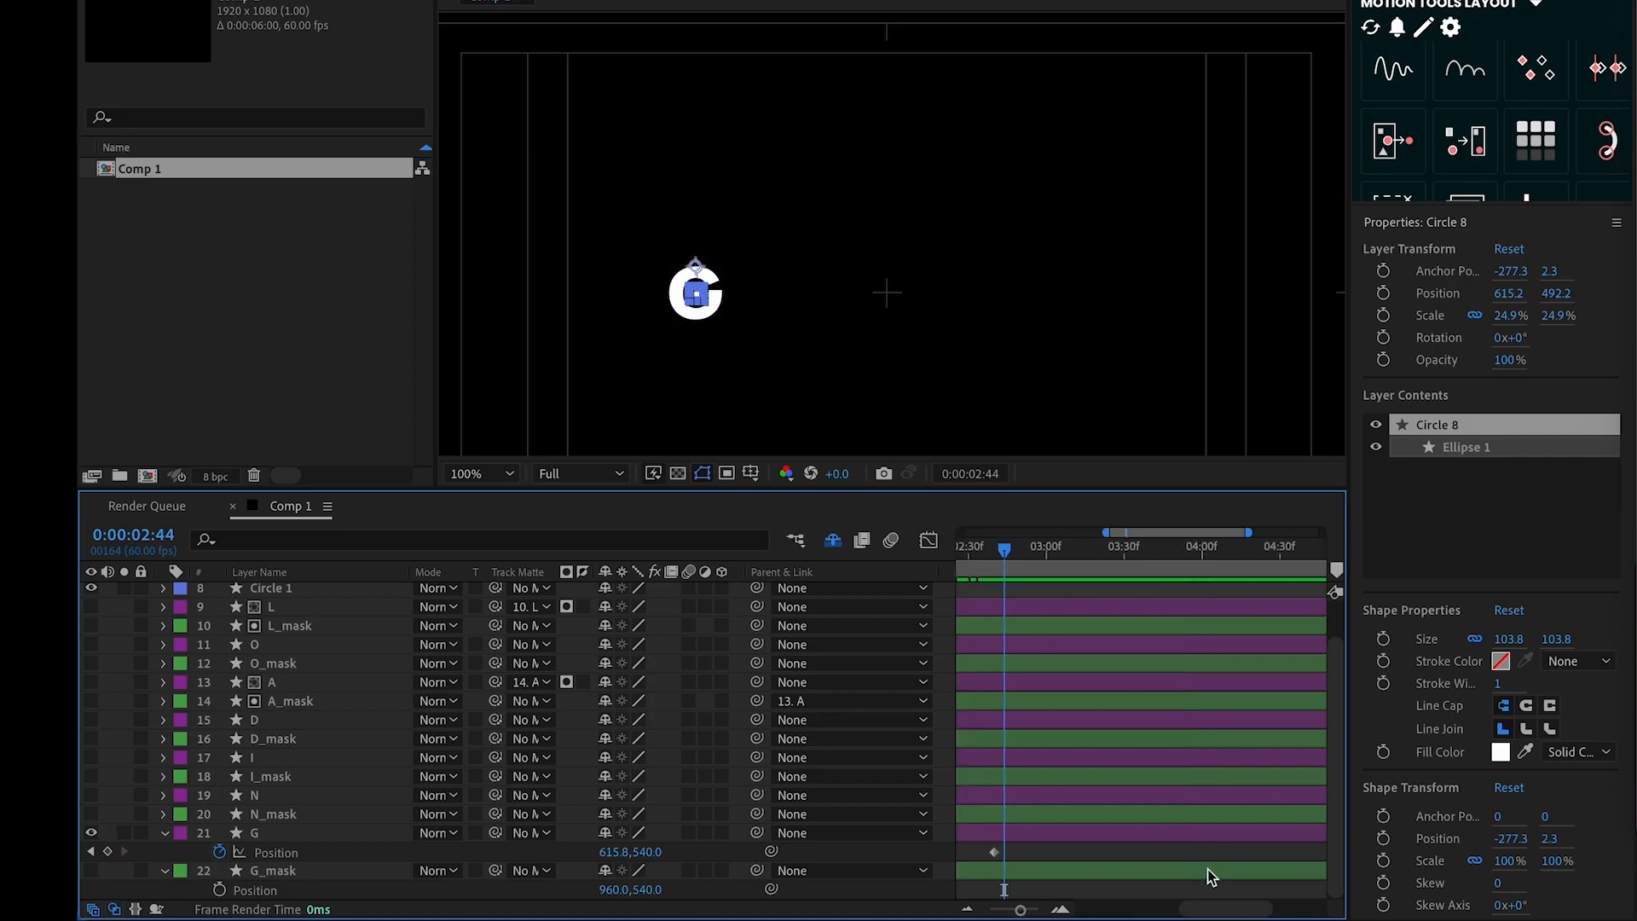
click(771, 376)
scroll(690, 303, up, 4)
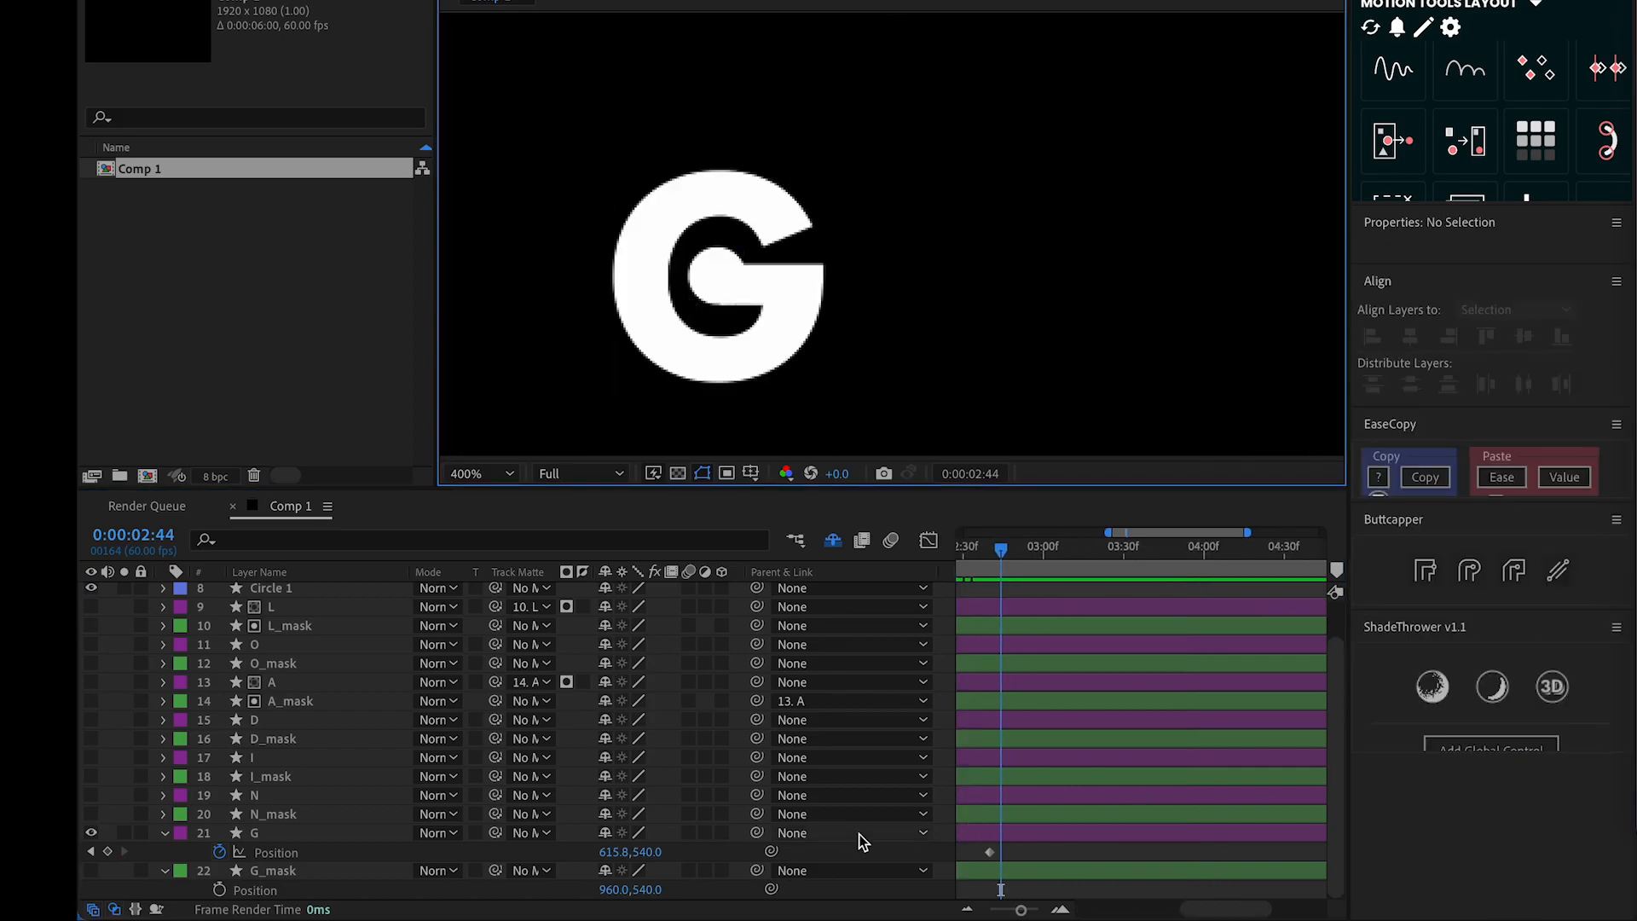
Return to G's last Position keyframe at 0:00:02:40 and check its alignment with the circle
click(90, 852)
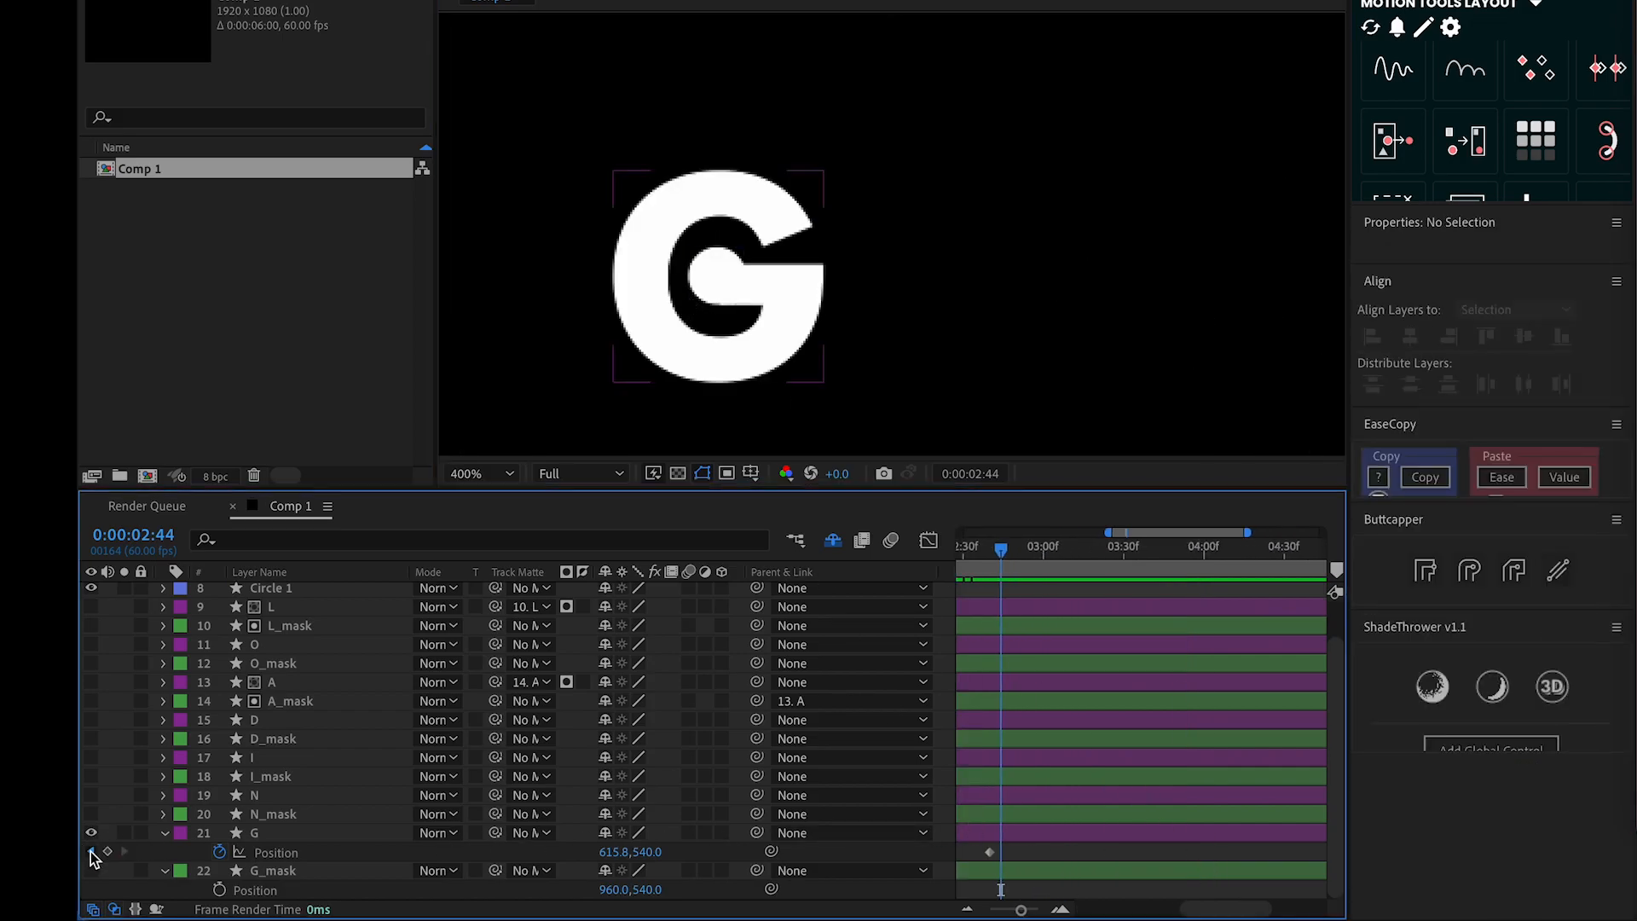
click(610, 851)
drag(615, 852, 618, 852)
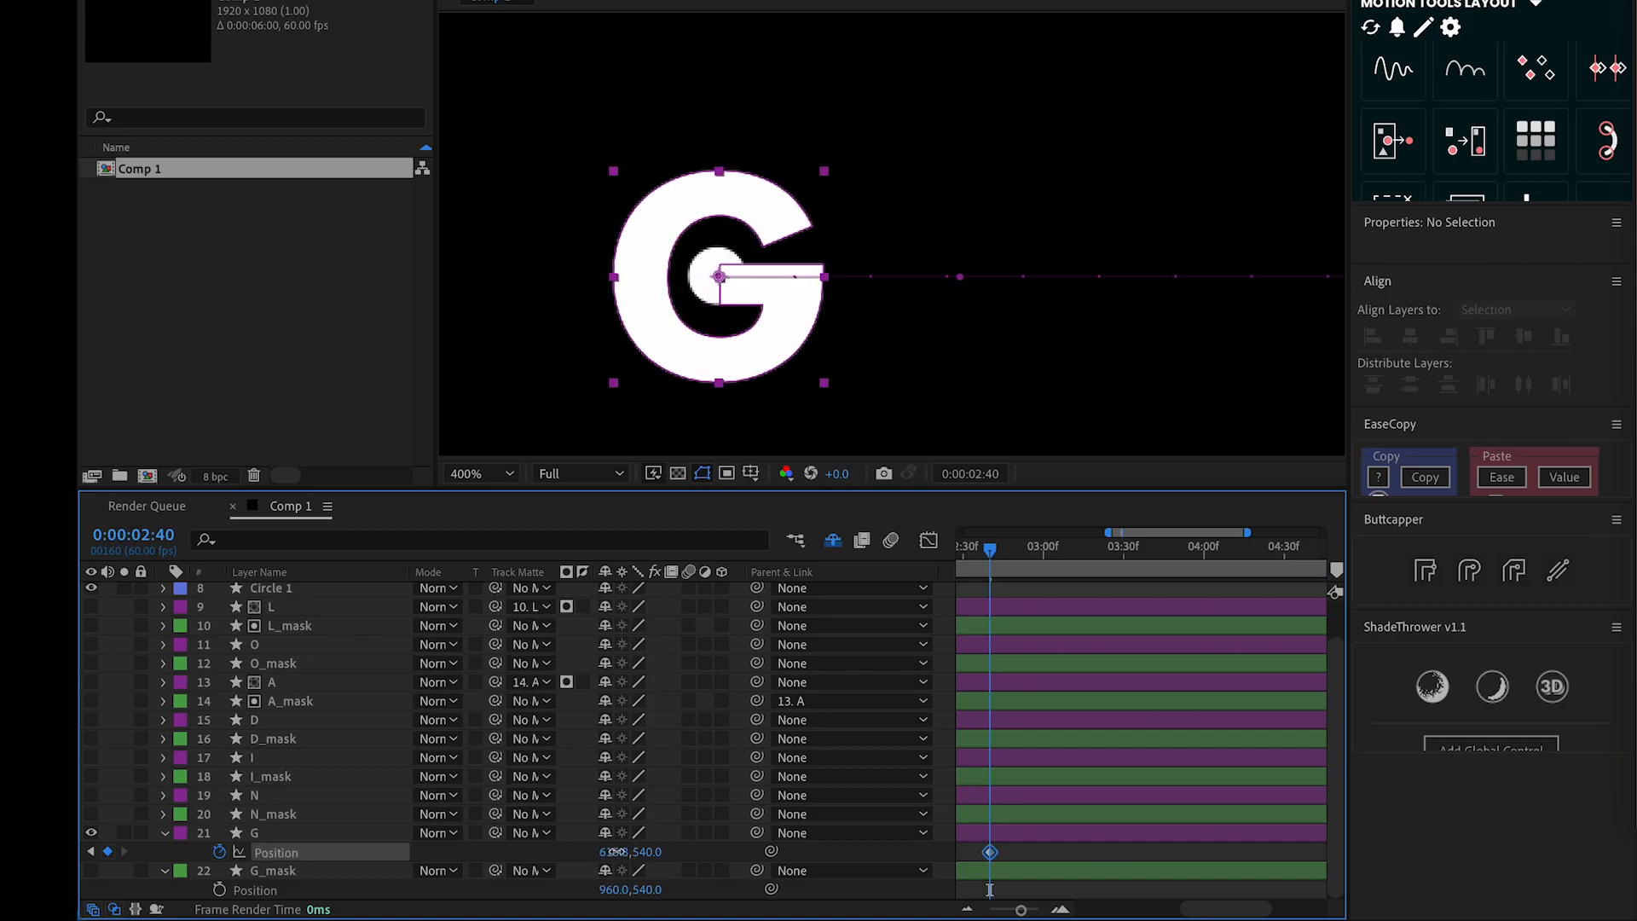
scroll(1100, 826, left, 4)
scroll(1098, 825, down, 3)
scroll(1060, 827, left, 2)
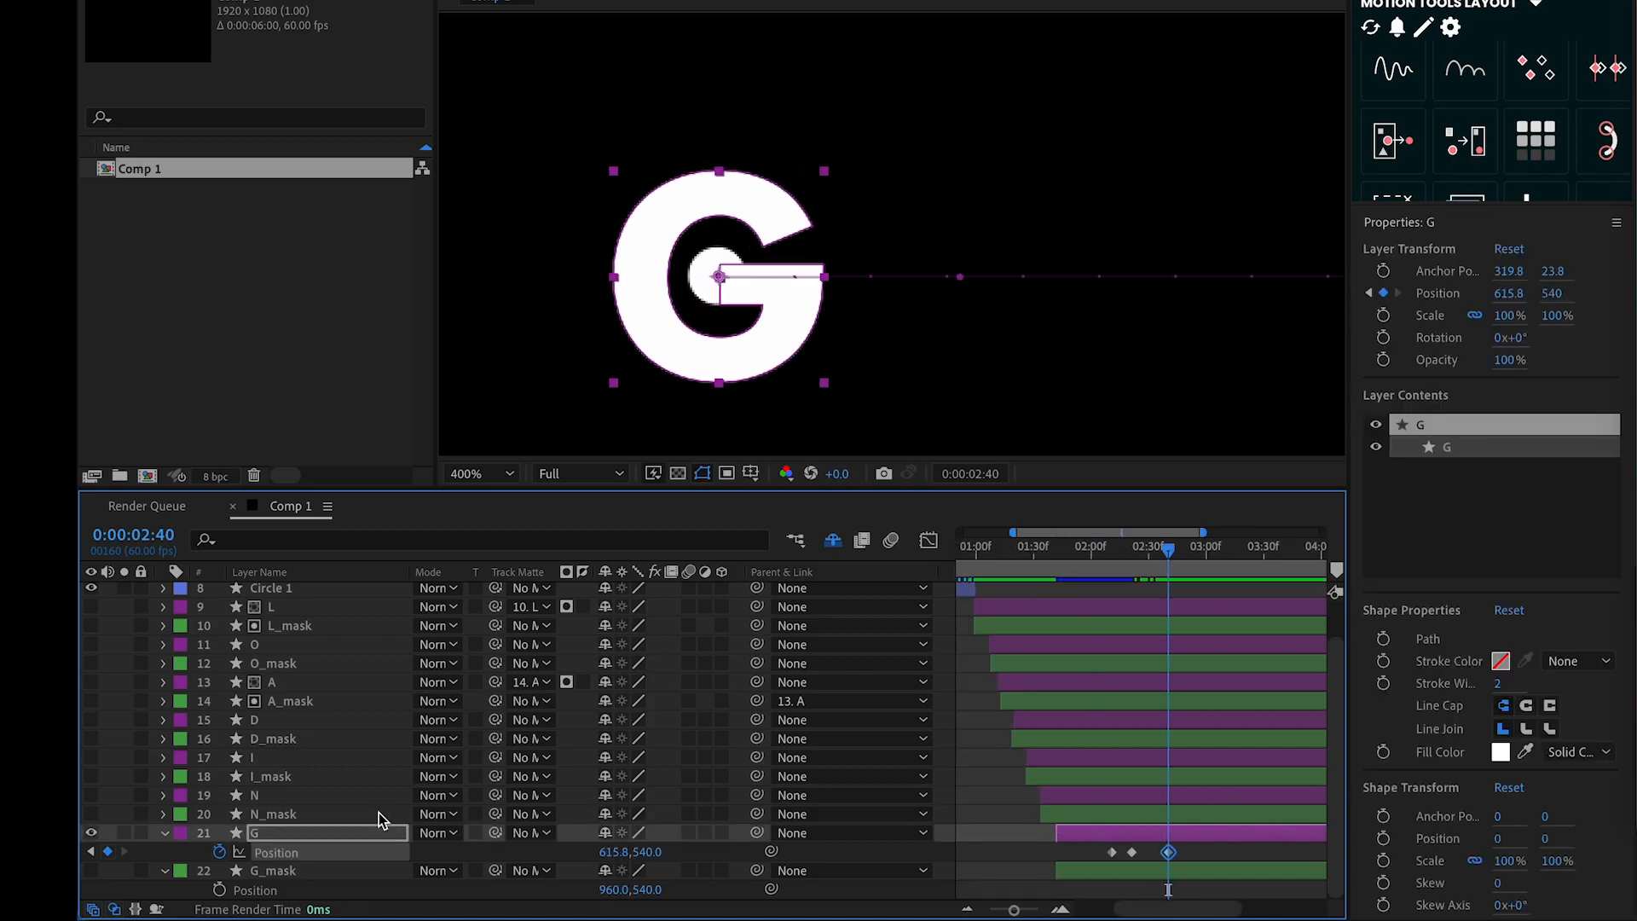
Set G's Position keyframe at 0:00:02:21 to 1326.8, 540 so the letter pulls away before travelling back to the circle
click(91, 851)
scroll(840, 219, down, 5)
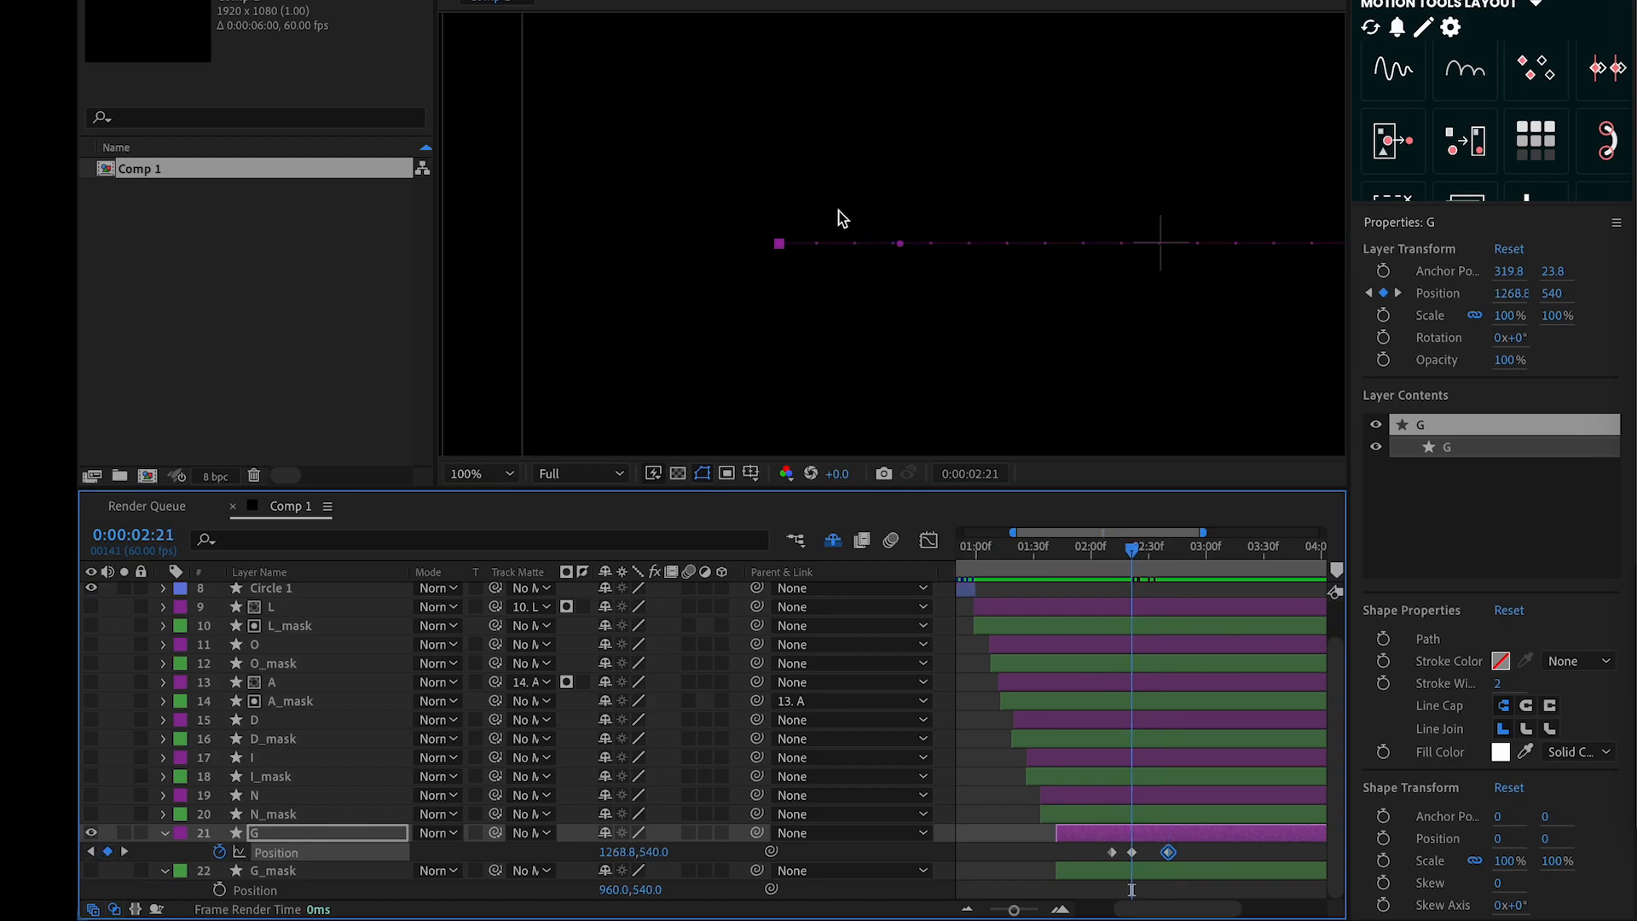
mouse_move(1132, 547)
mouse_down()
mouse_move(1045, 546)
mouse_move(1134, 559)
mouse_up()
key(apostrophe)
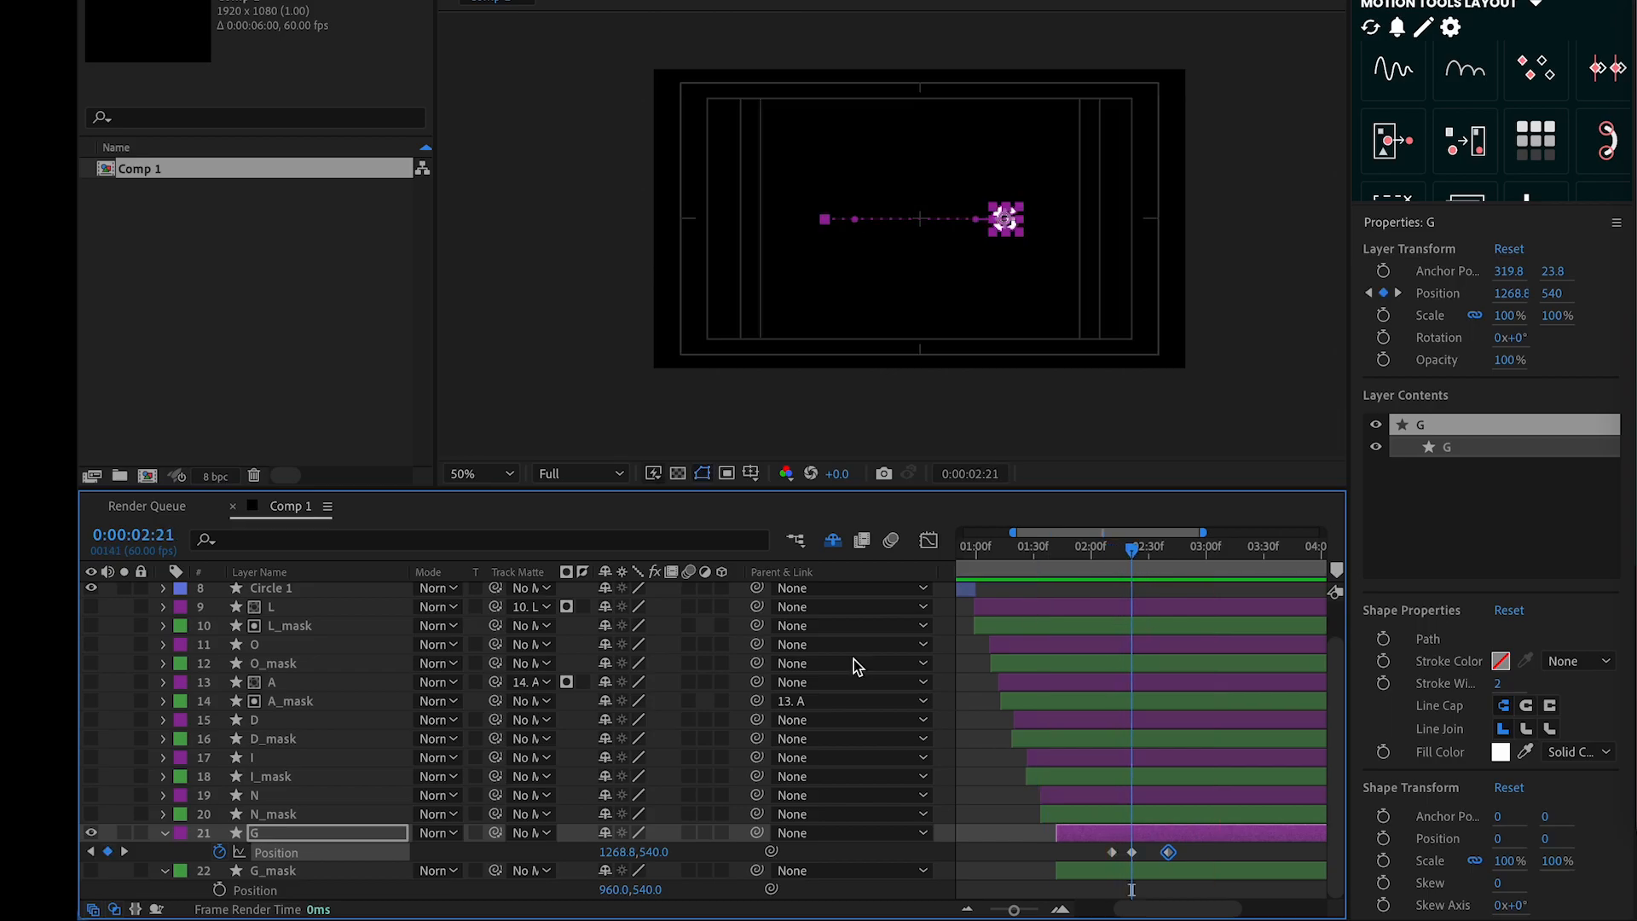
click(126, 851)
click(91, 851)
drag(618, 852, 673, 854)
drag(1134, 550, 1112, 553)
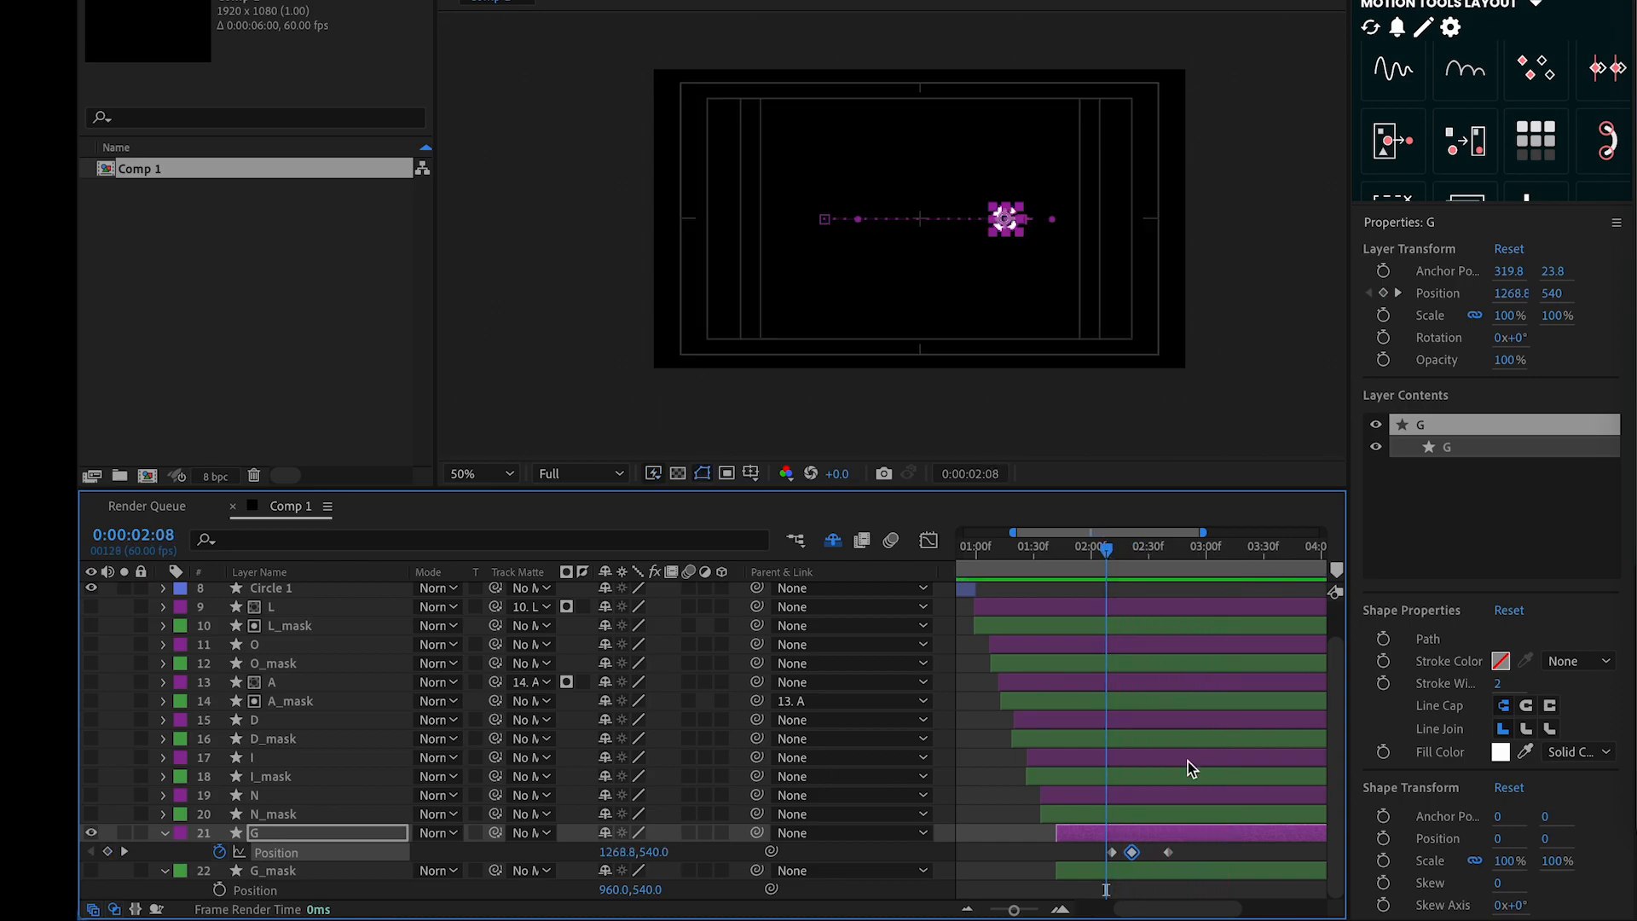
Apply Easy Ease to G's three Position keyframes, then lengthen the middle keyframe's influence in the speed graph and preview the motion
drag(1169, 852, 1098, 863)
key(F9)
click(929, 540)
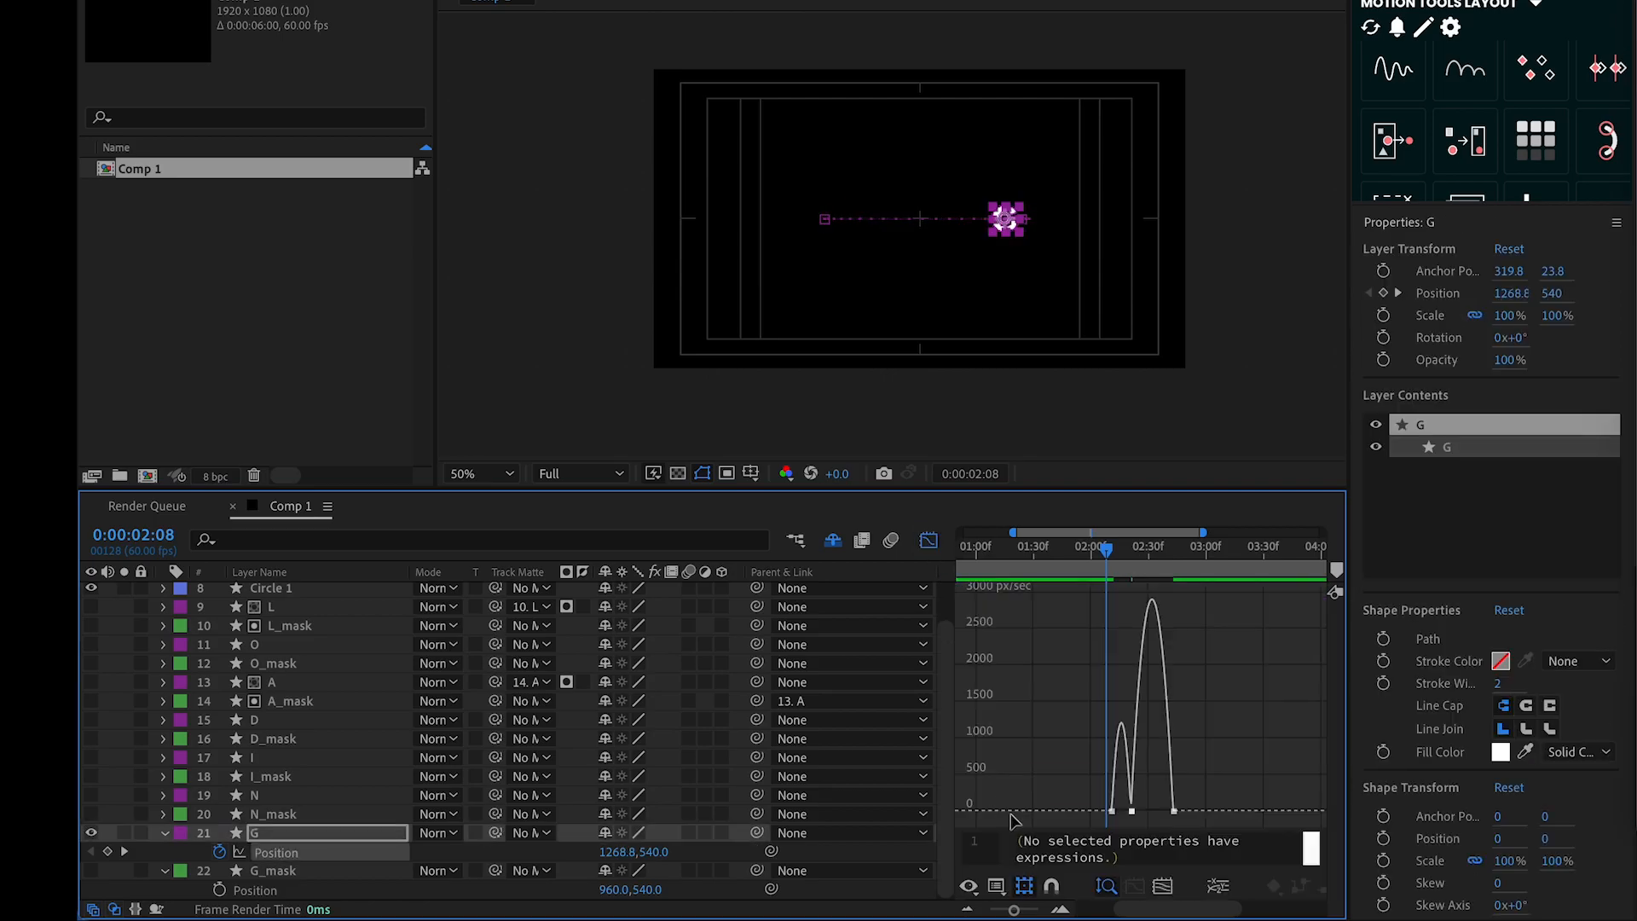
click(1166, 887)
click(1075, 812)
drag(1057, 811, 1161, 811)
click(1070, 706)
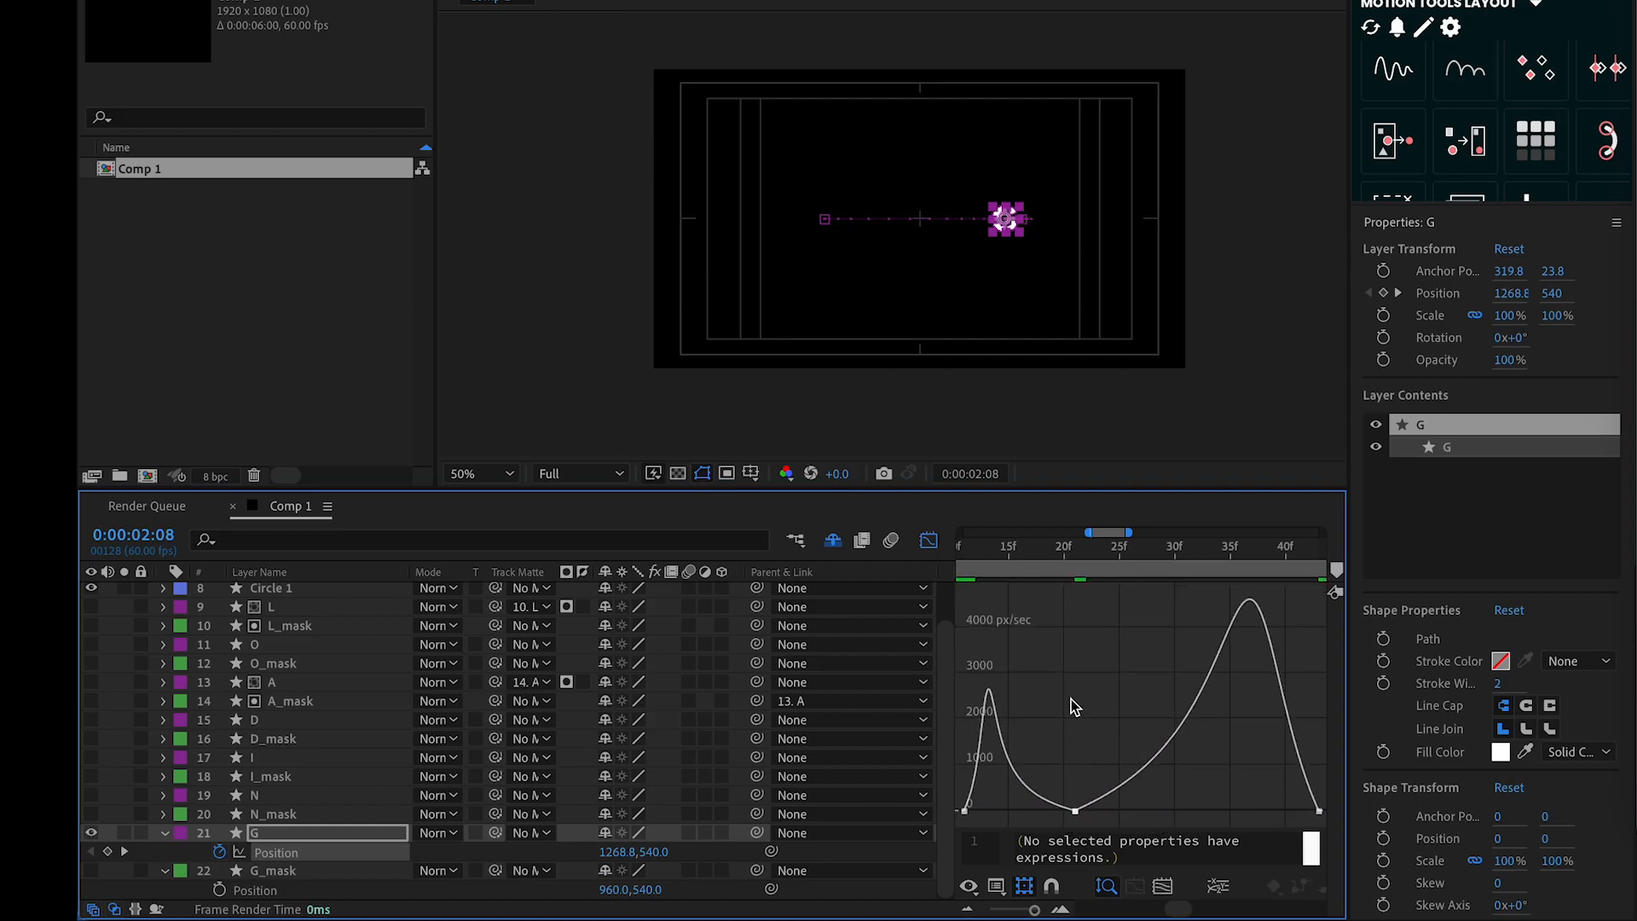
drag(1016, 552, 947, 552)
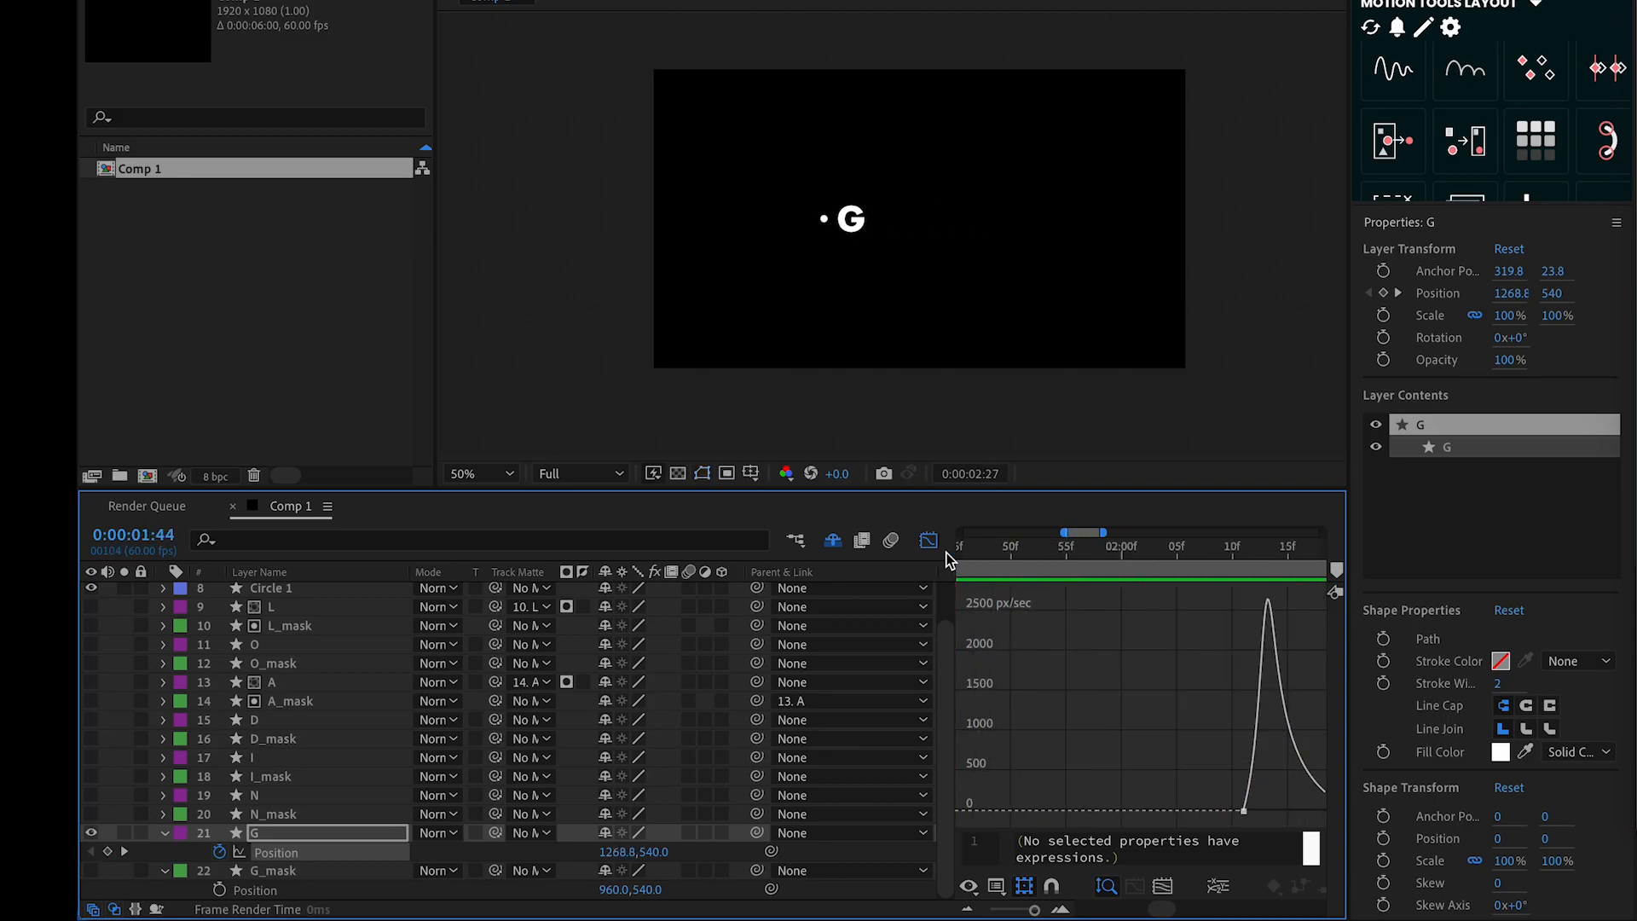
click(928, 540)
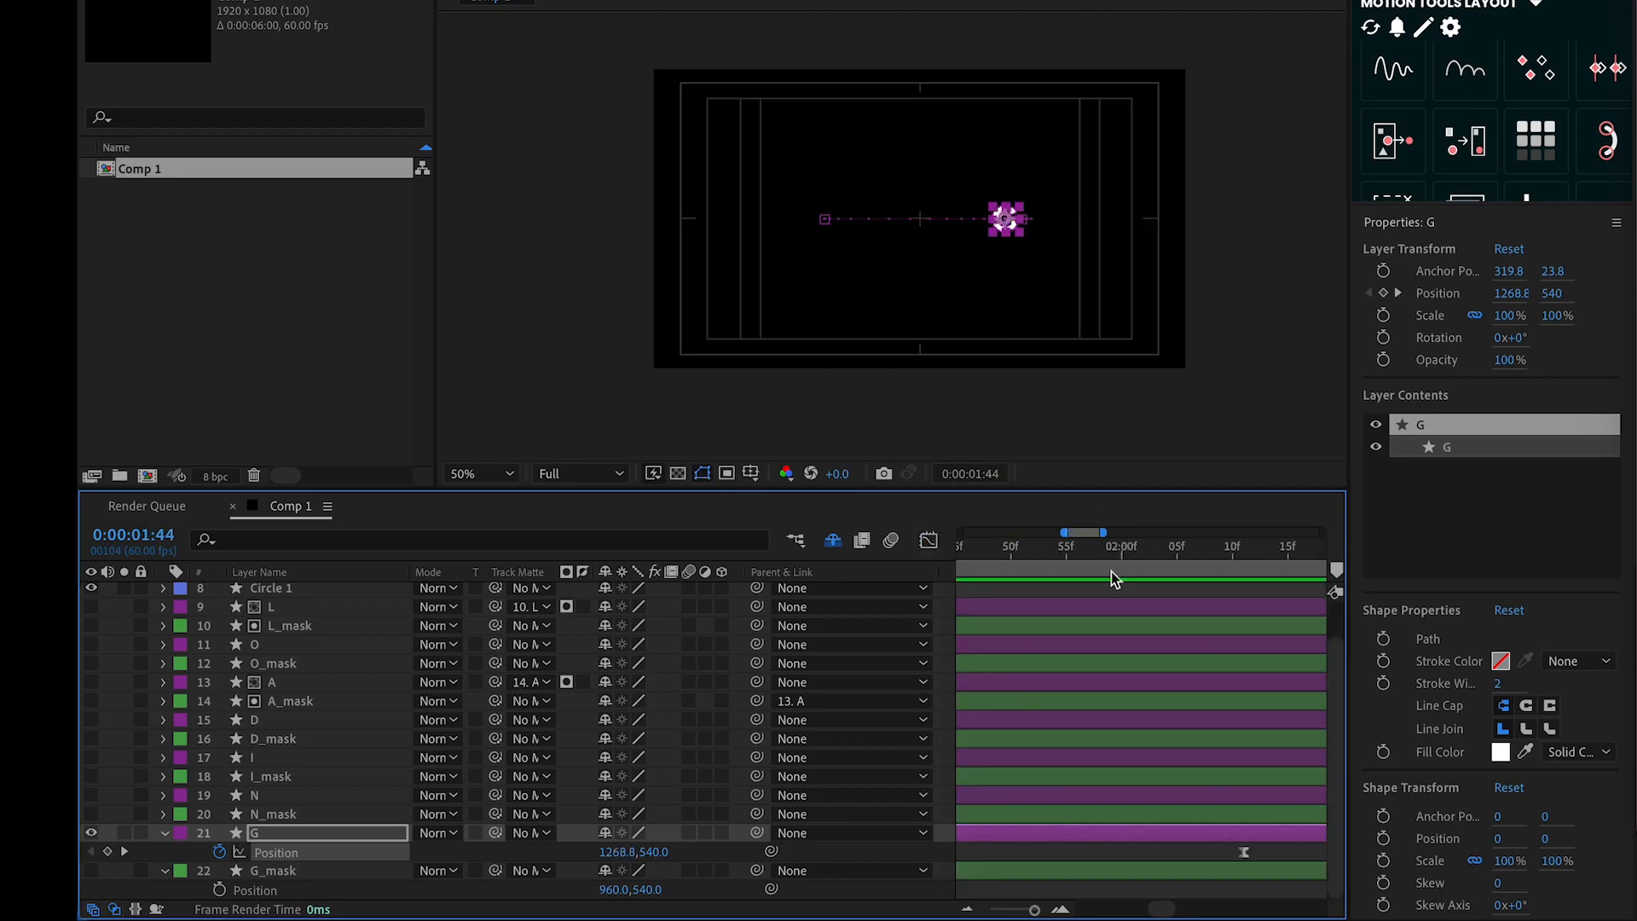
drag(1133, 560, 1238, 559)
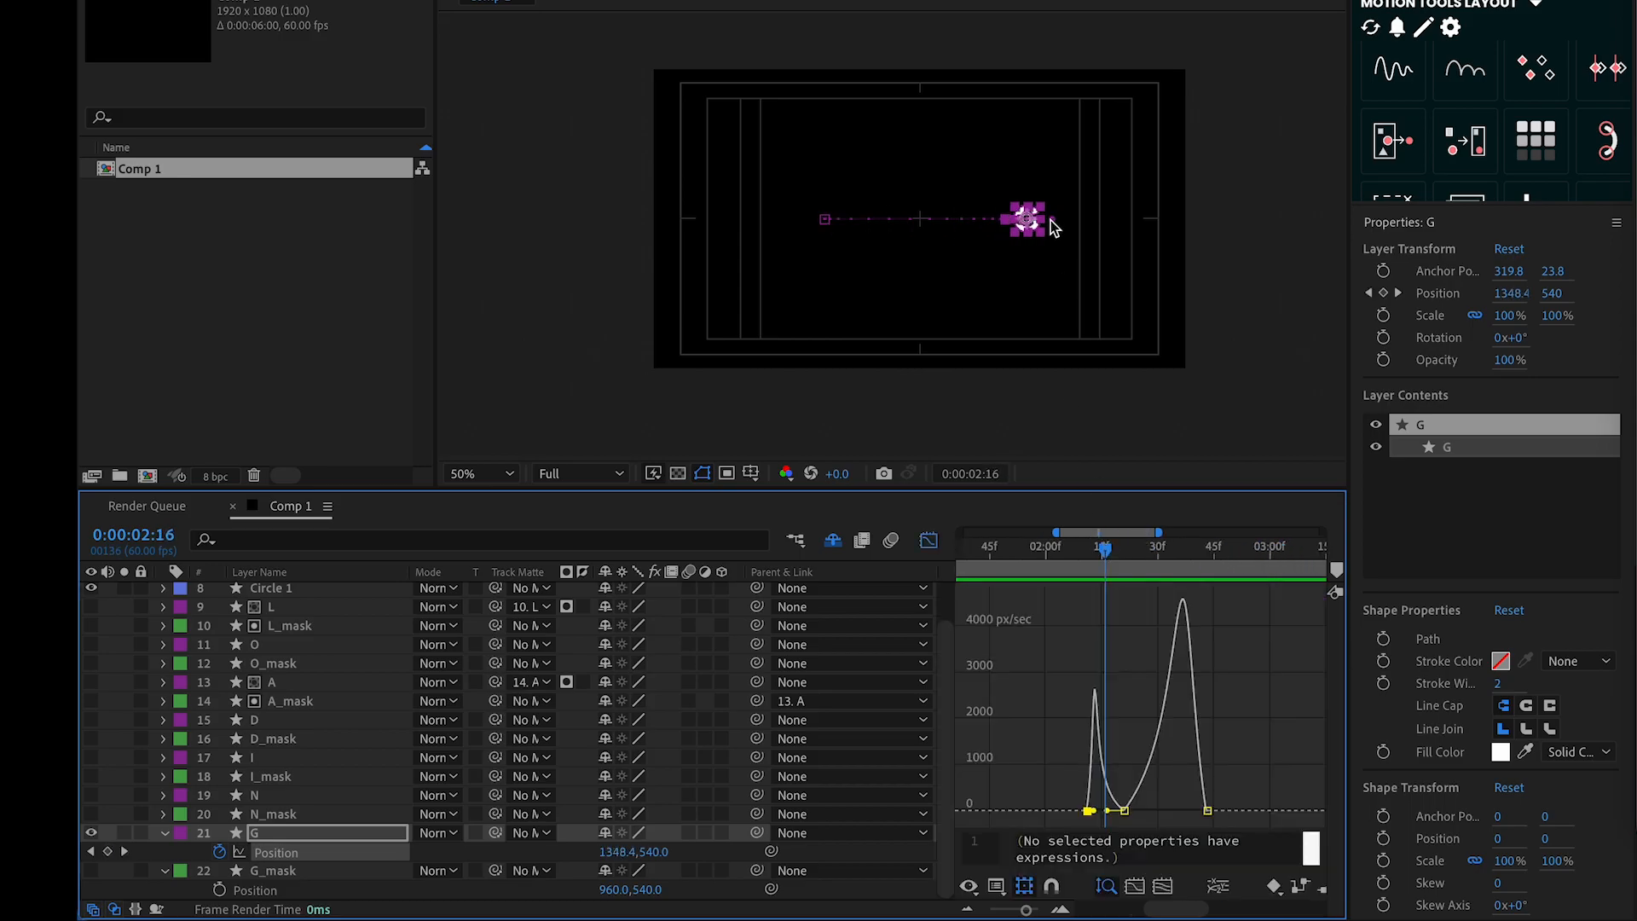
Retract the outer motion path handle of G's middle Position keyframe onto the keyframe to remove the overshoot, and preview the move
scroll(1049, 213, up, 3)
scroll(1001, 290, down, 2)
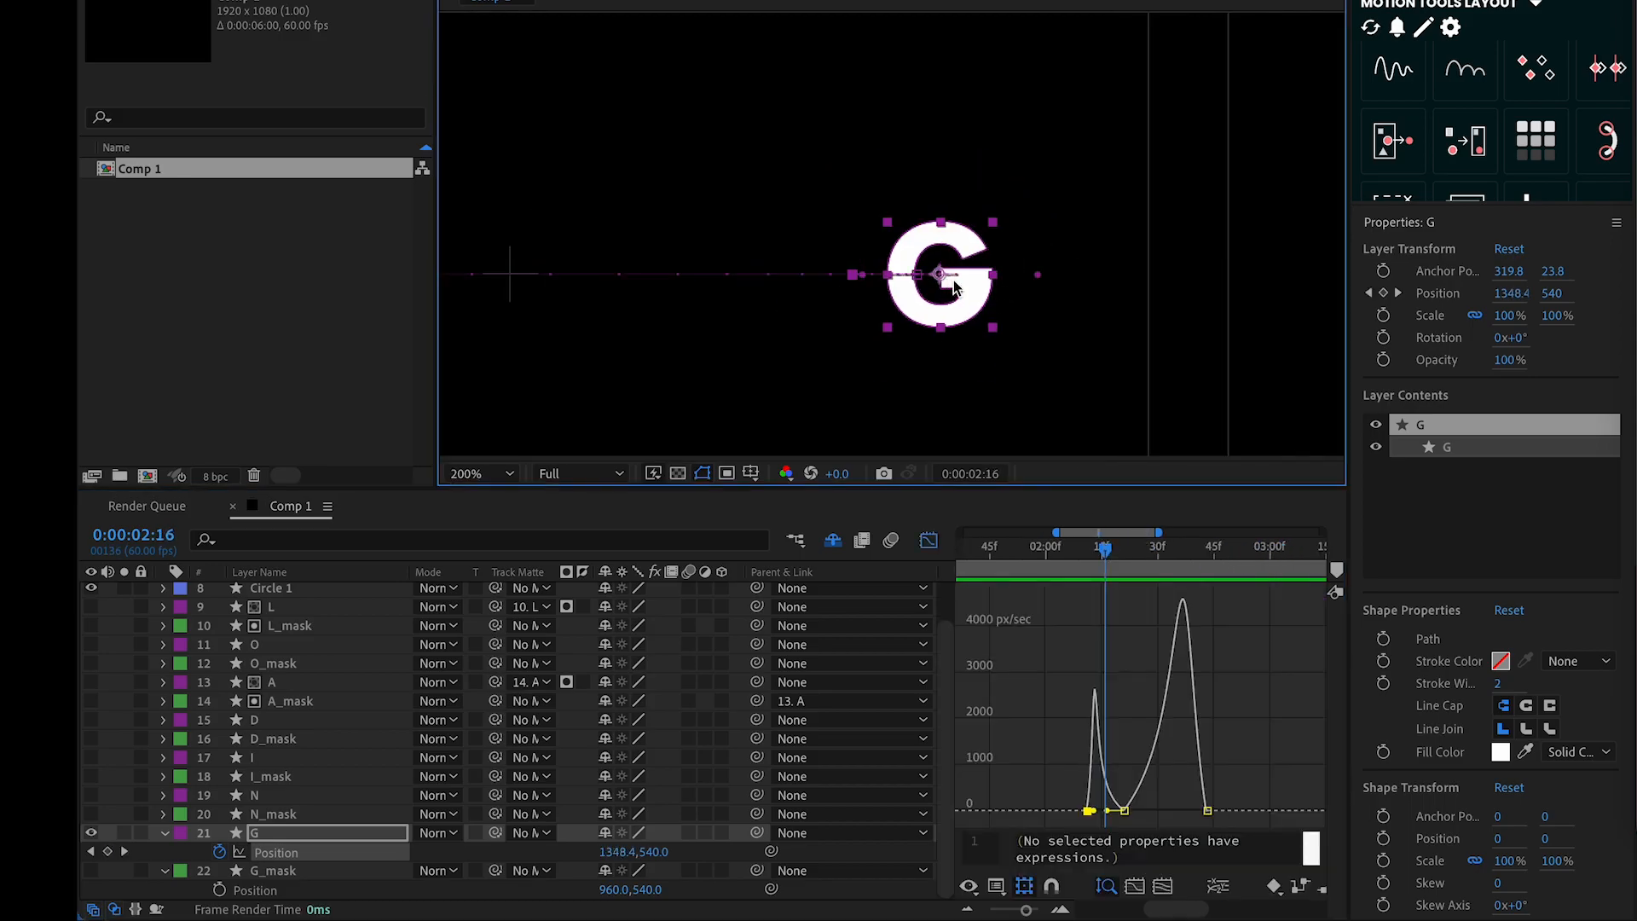
click(1082, 306)
click(980, 305)
scroll(916, 306, up, 1)
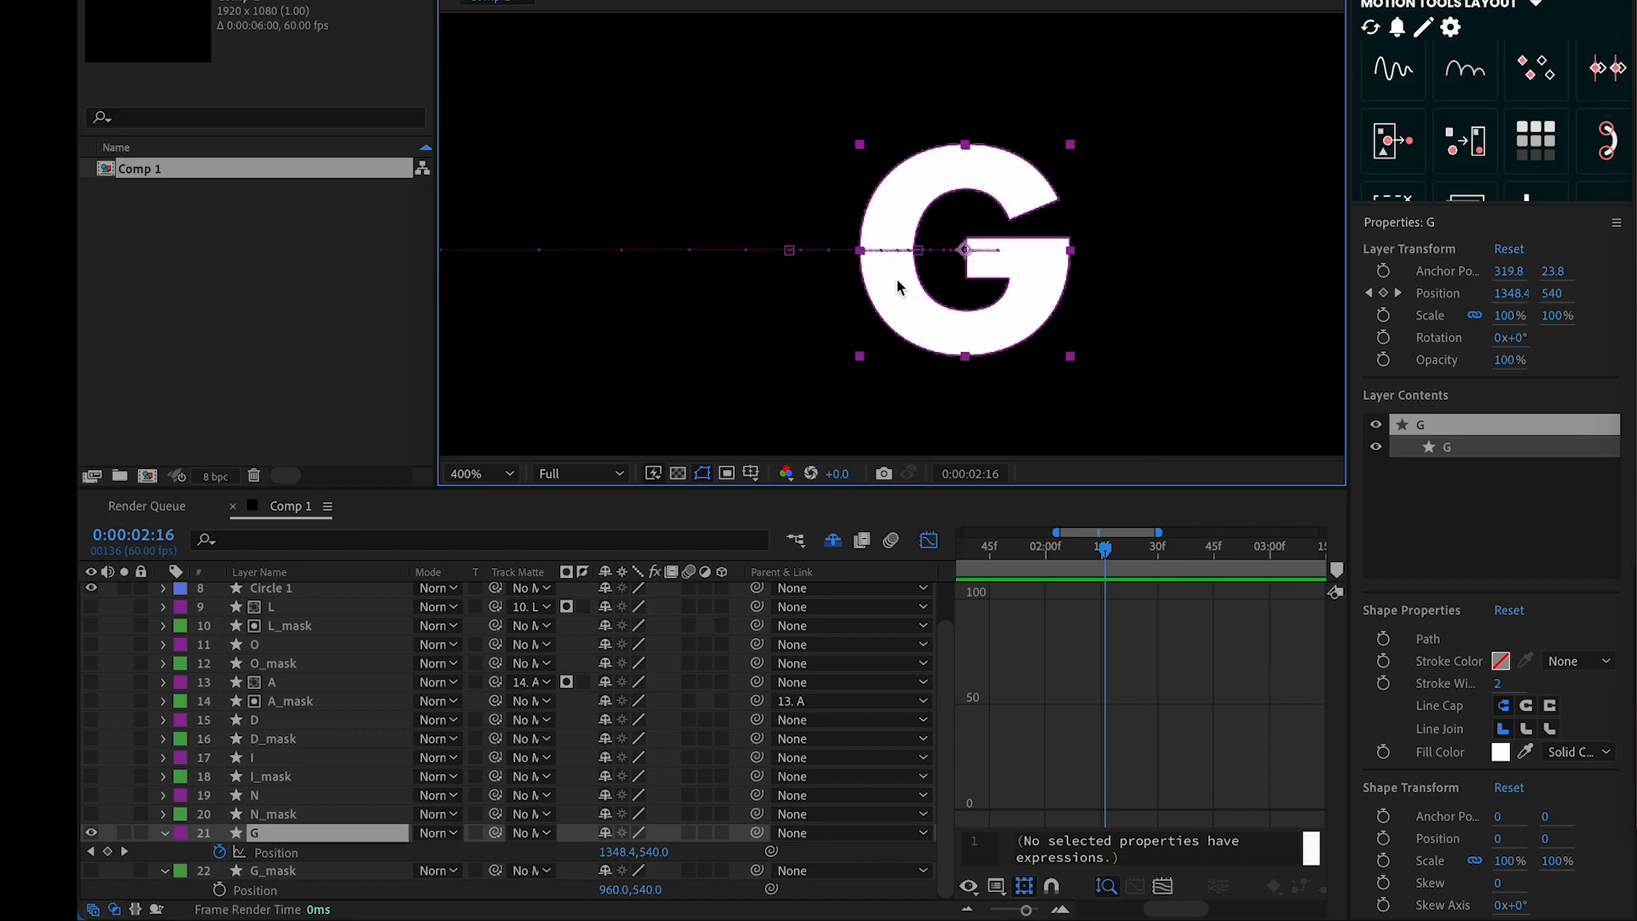
click(919, 251)
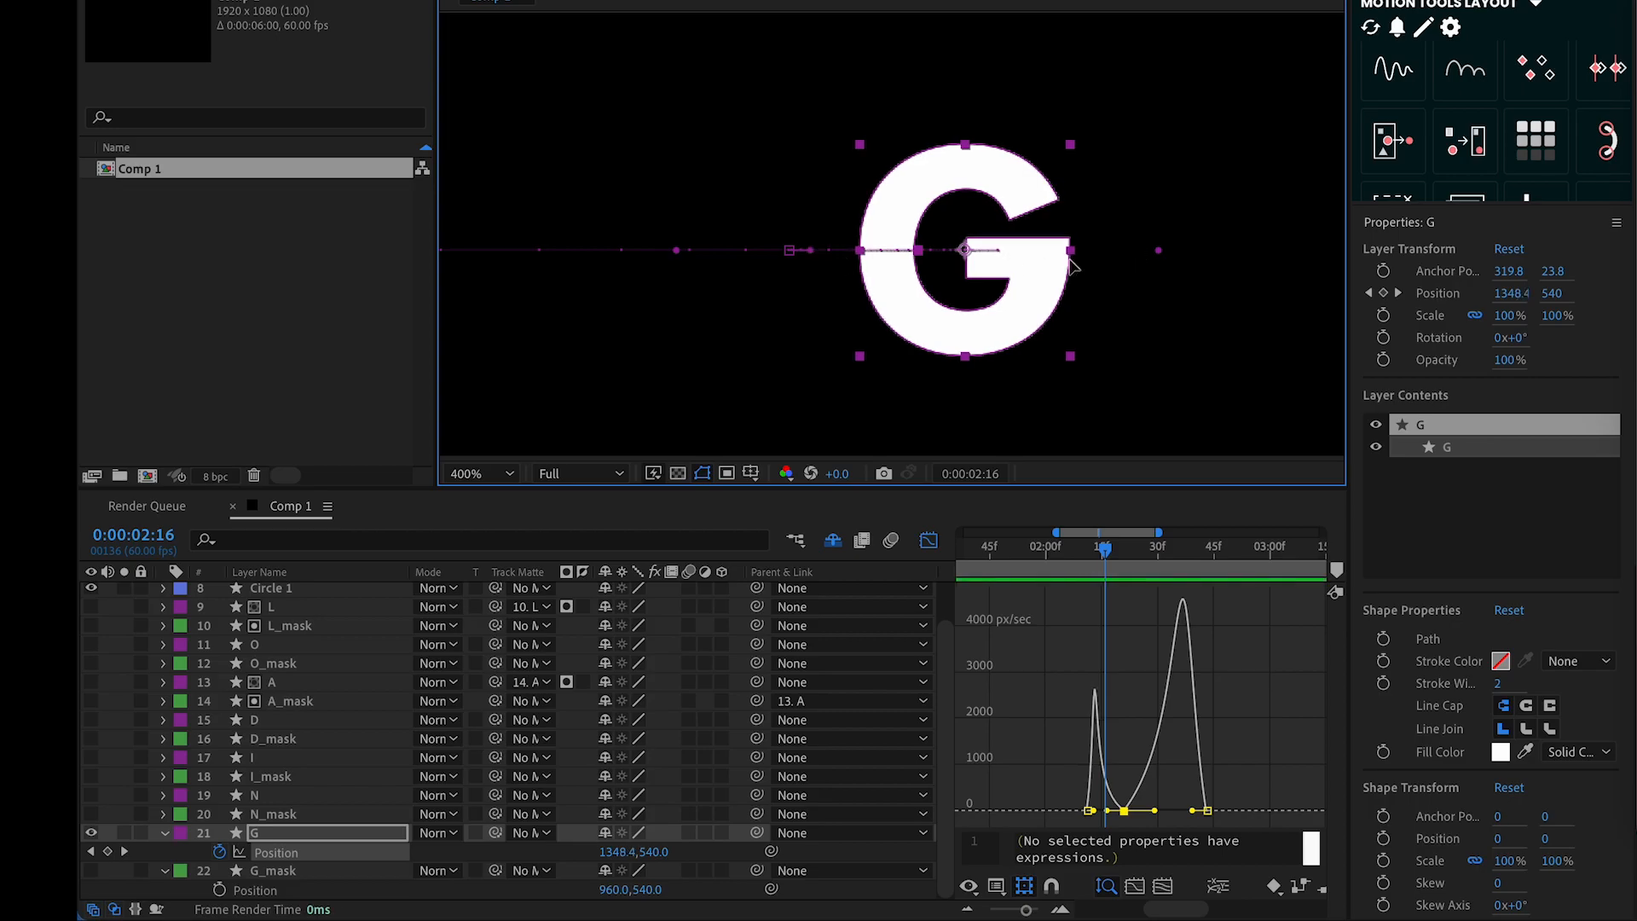
drag(1161, 251, 923, 256)
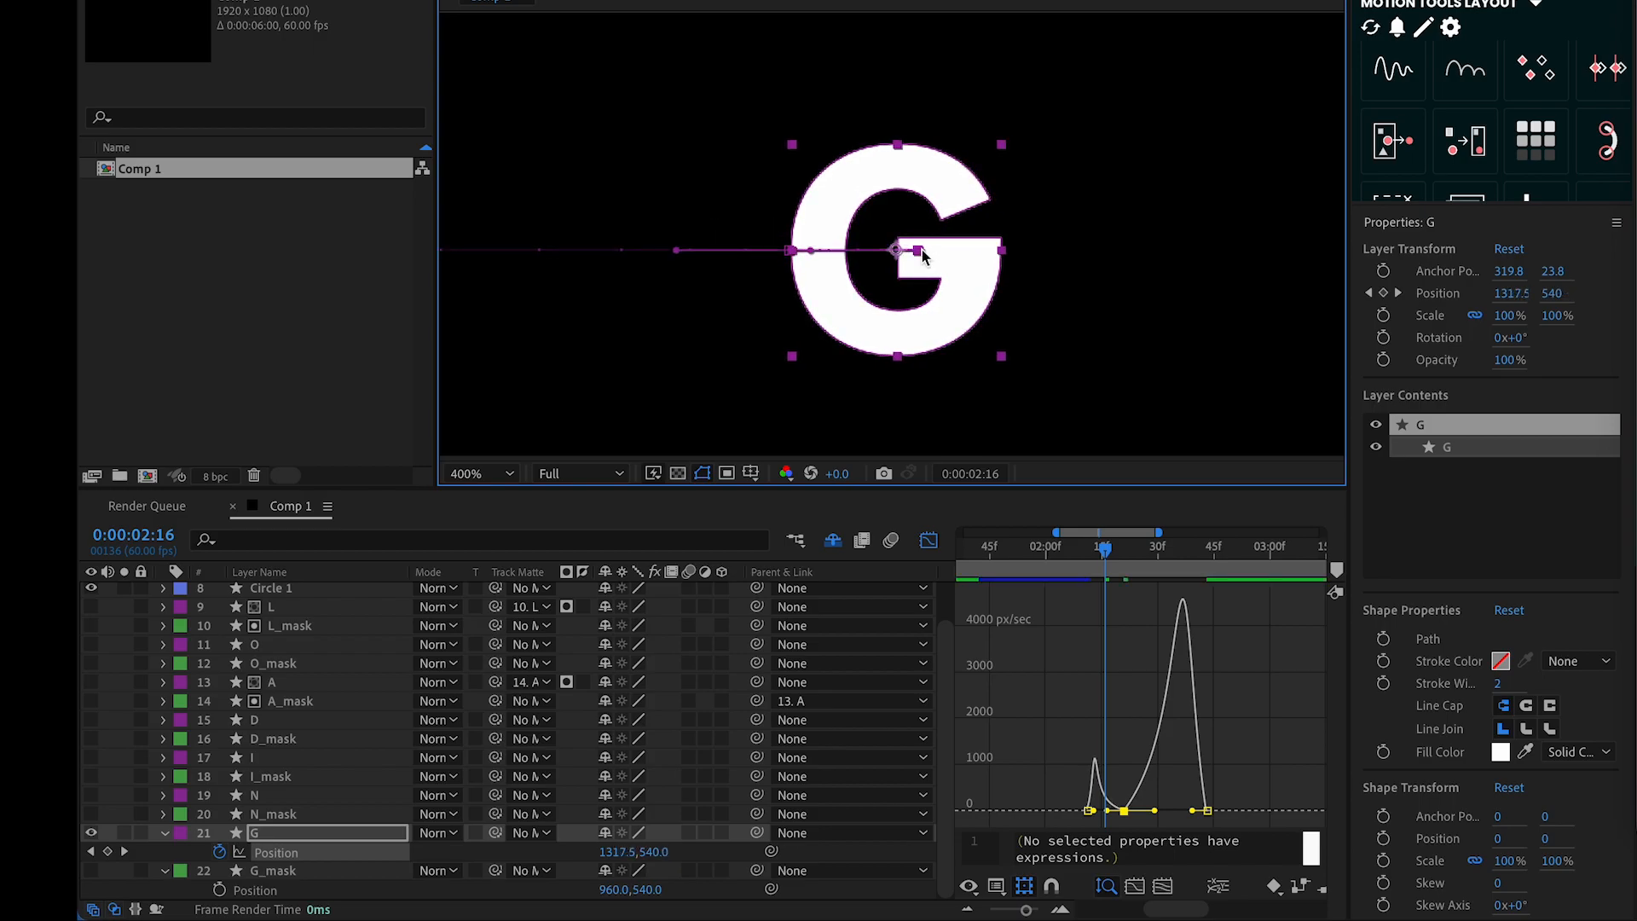
mouse_move(1106, 552)
mouse_down()
mouse_move(1085, 548)
mouse_move(1157, 544)
mouse_move(1079, 552)
mouse_up()
scroll(929, 345, down, 4)
scroll(965, 422, down, 2)
click(965, 422)
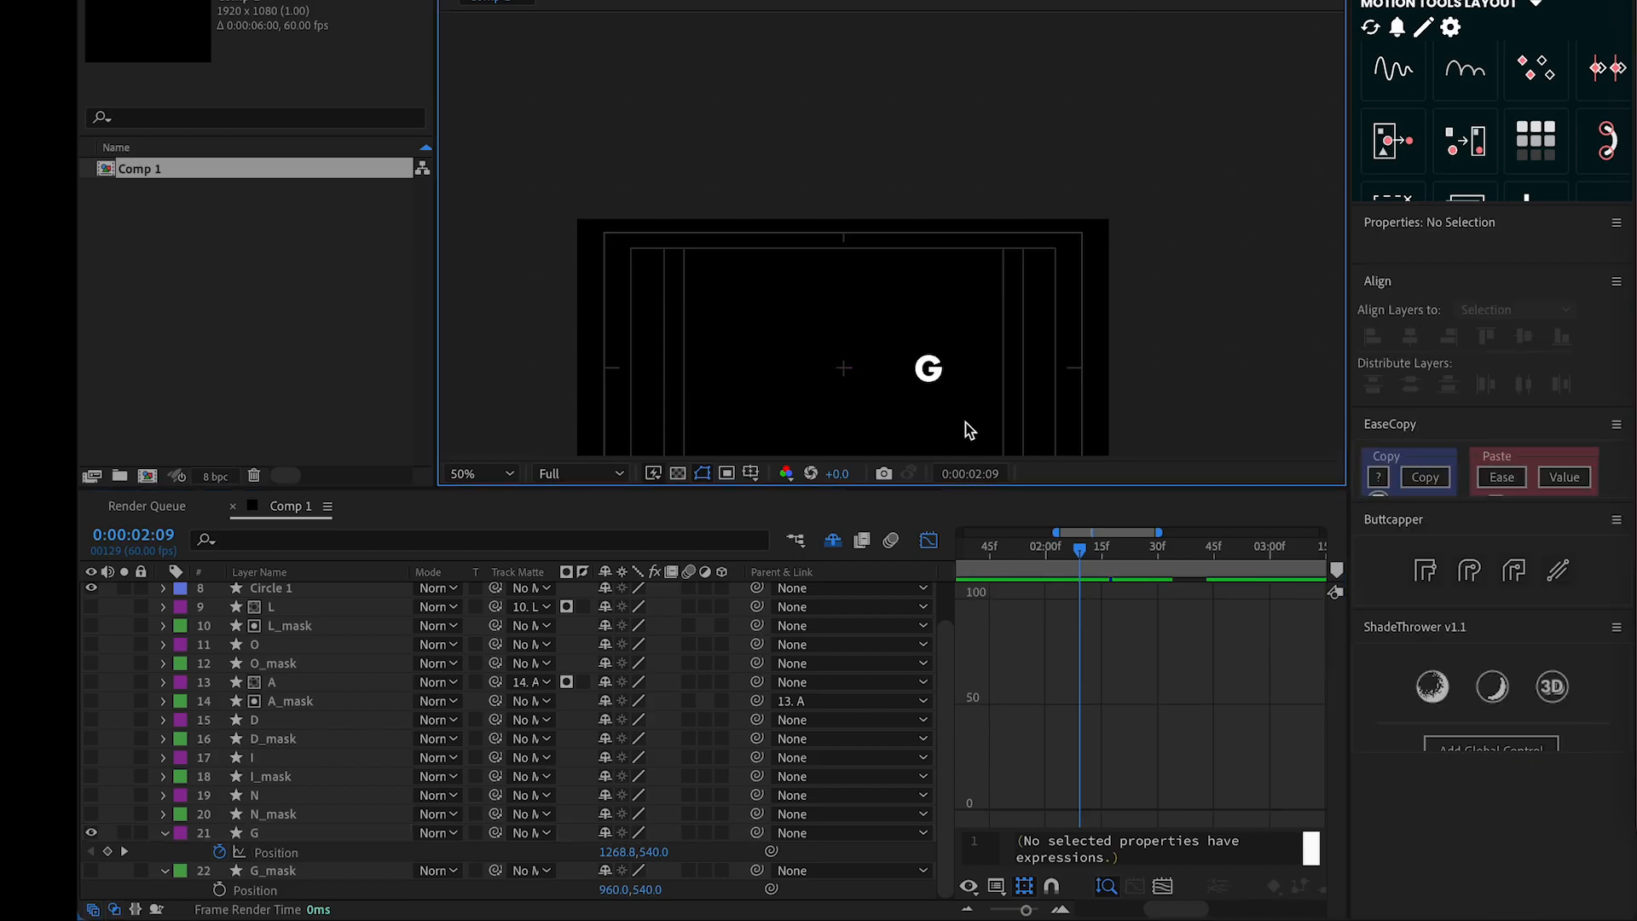
key(space)
Move G's last Position keyframe to 0:00:02:48 and preview the slower travel
click(928, 540)
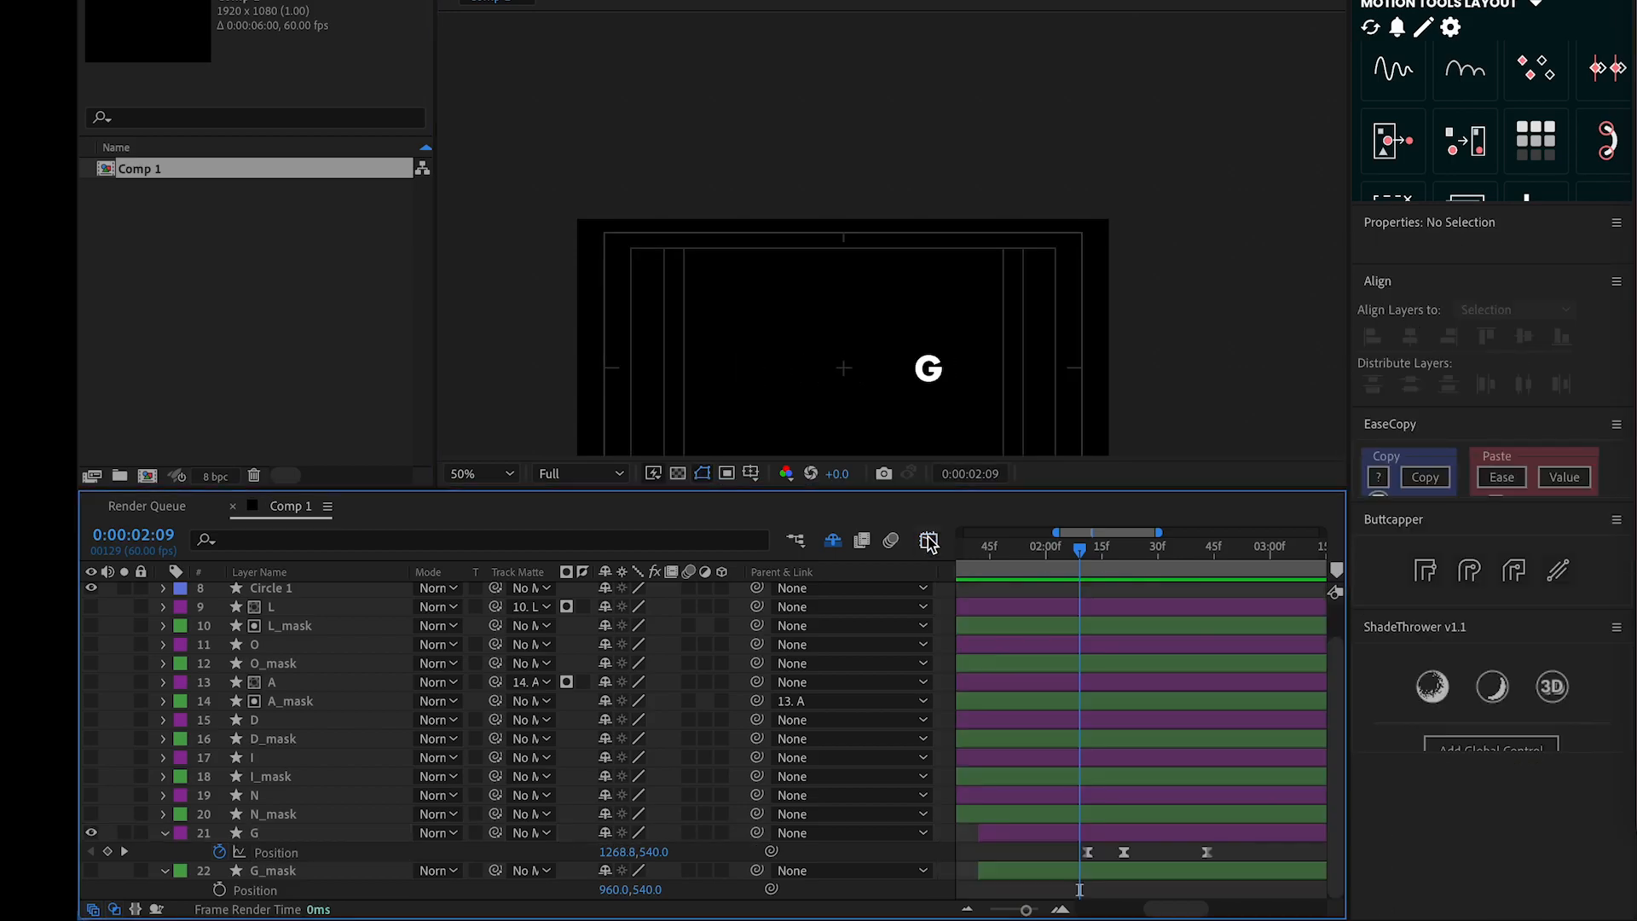
drag(1207, 851, 1226, 852)
key(space)
key(space)
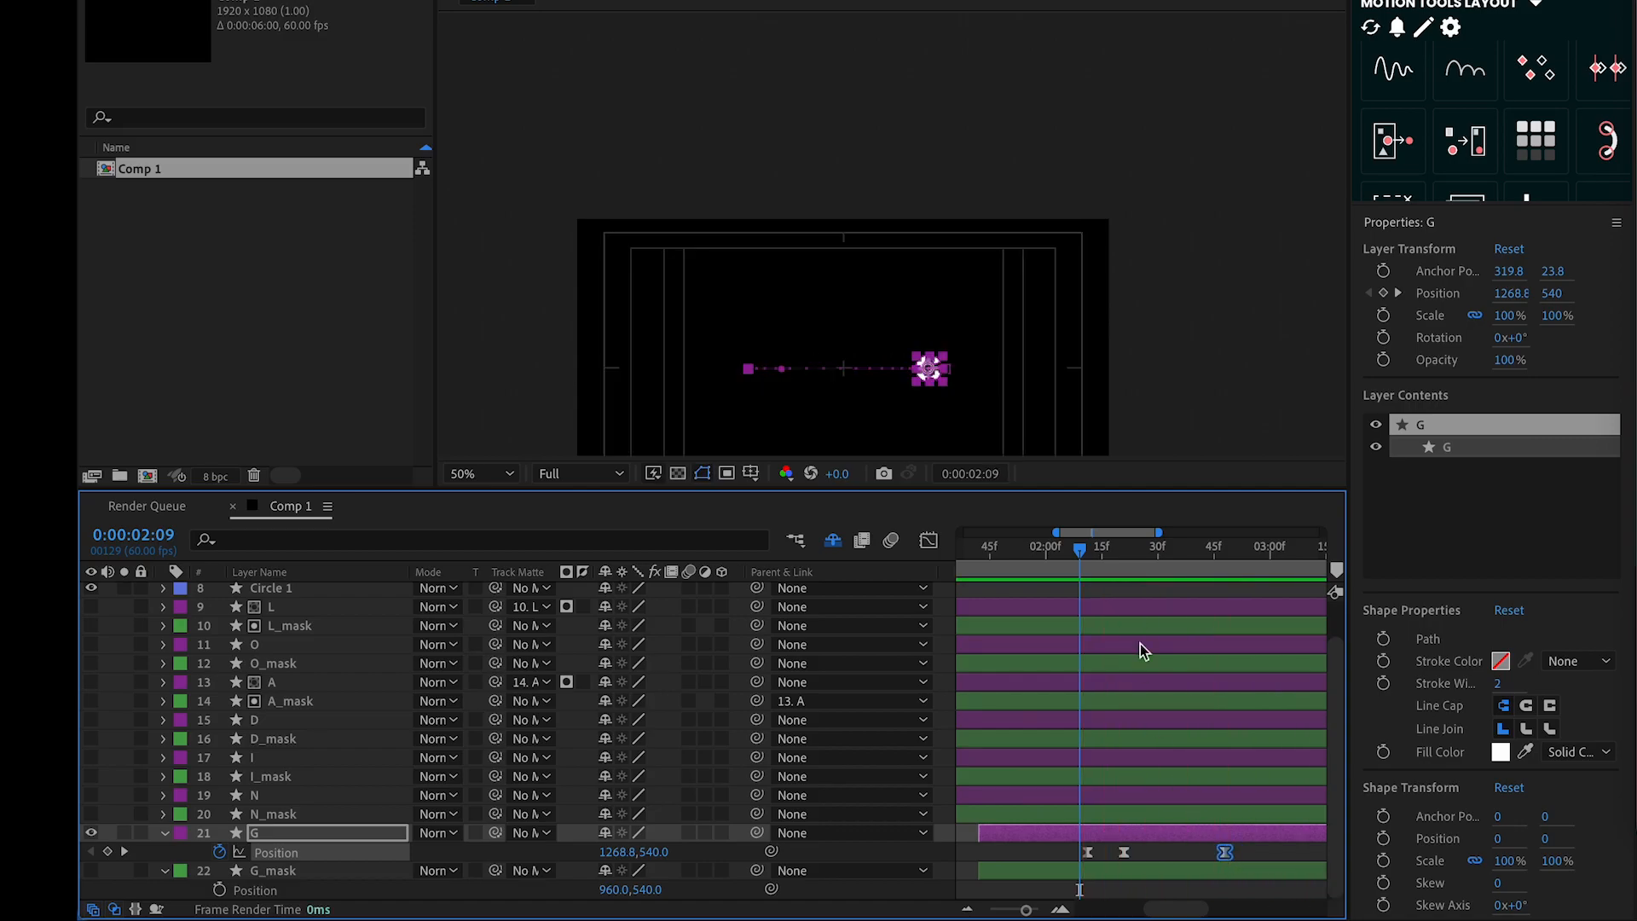
drag(1083, 559, 1020, 565)
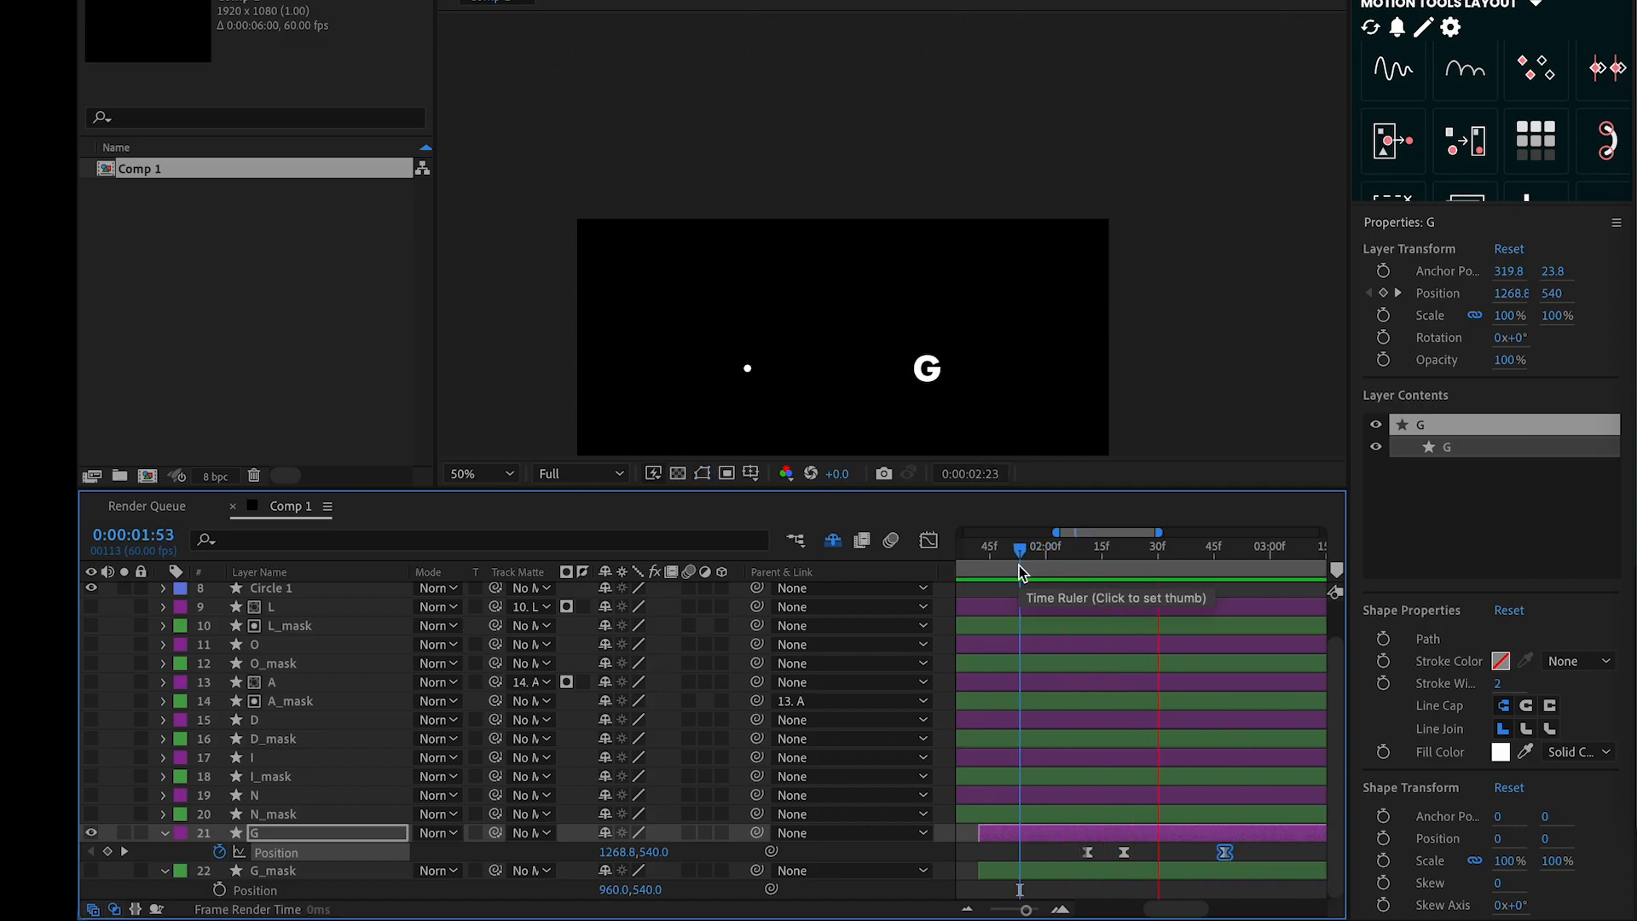
key(space)
scroll(1165, 642, up, 2)
scroll(1165, 642, down, 2)
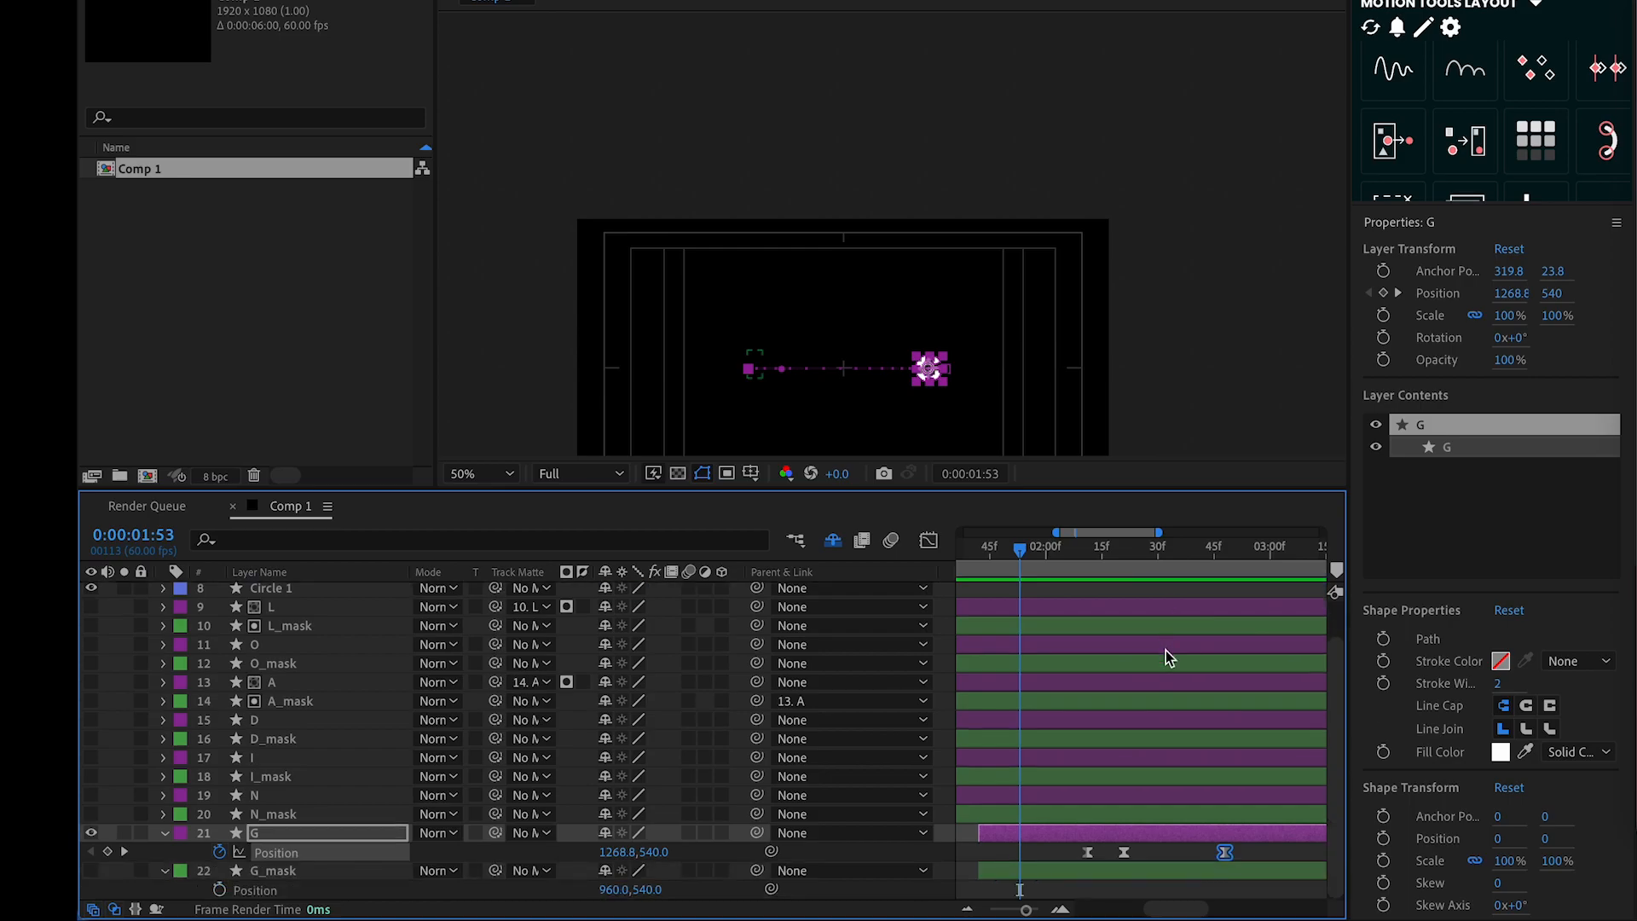
Go to 0:00:02:21 and reveal the Transform properties of the G shape group inside the G layer's contents
drag(1179, 555, 1122, 544)
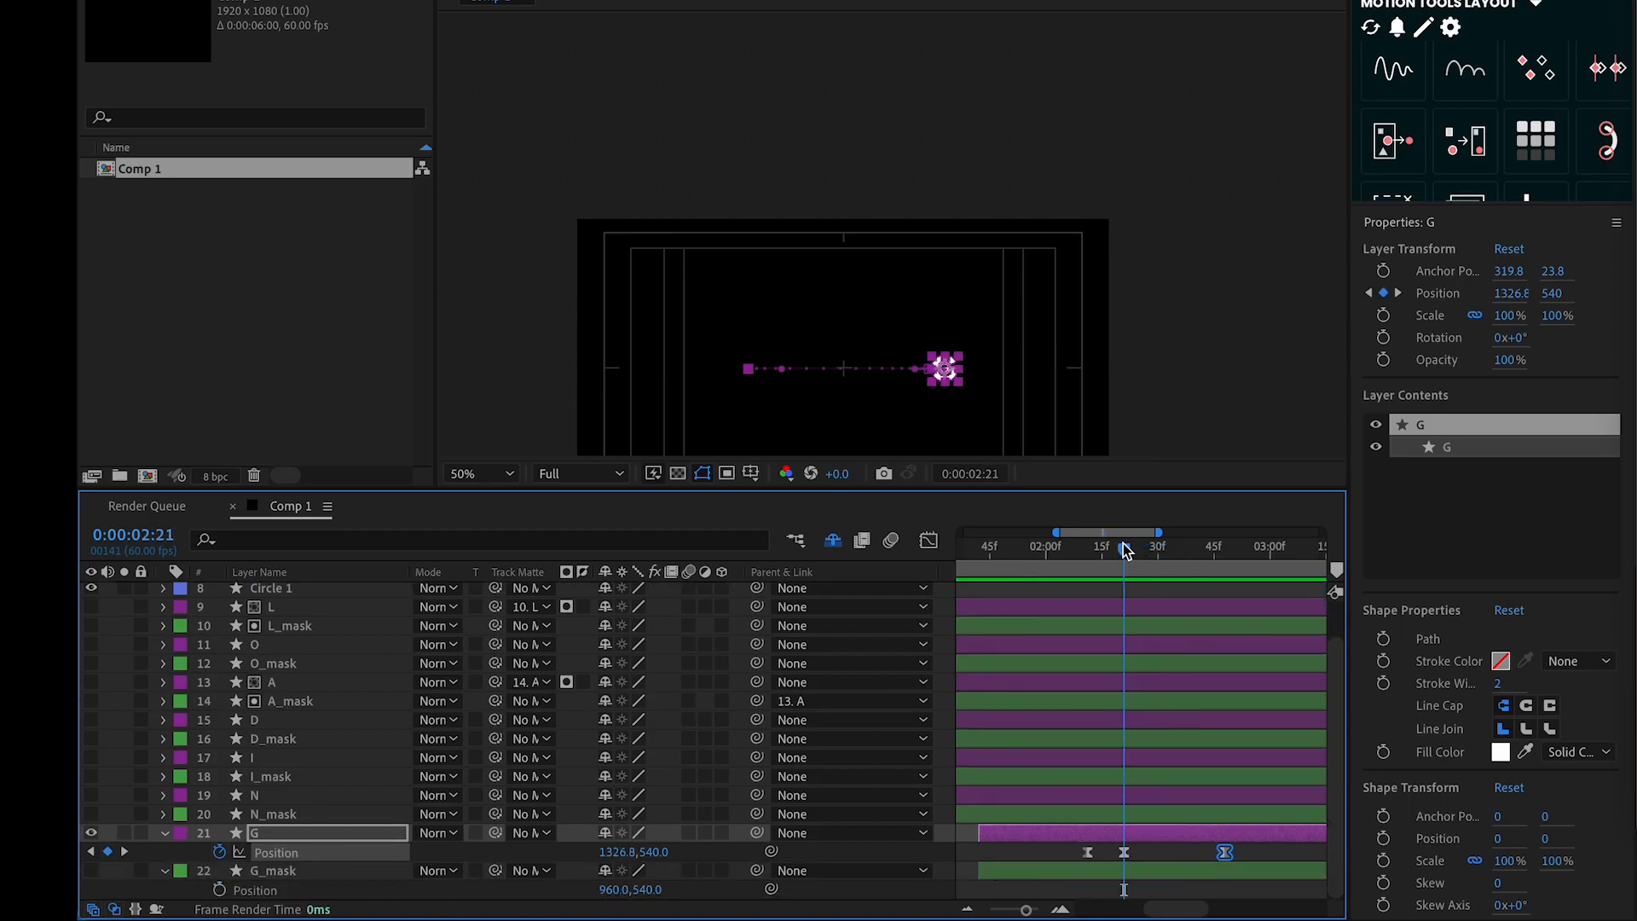
click(163, 835)
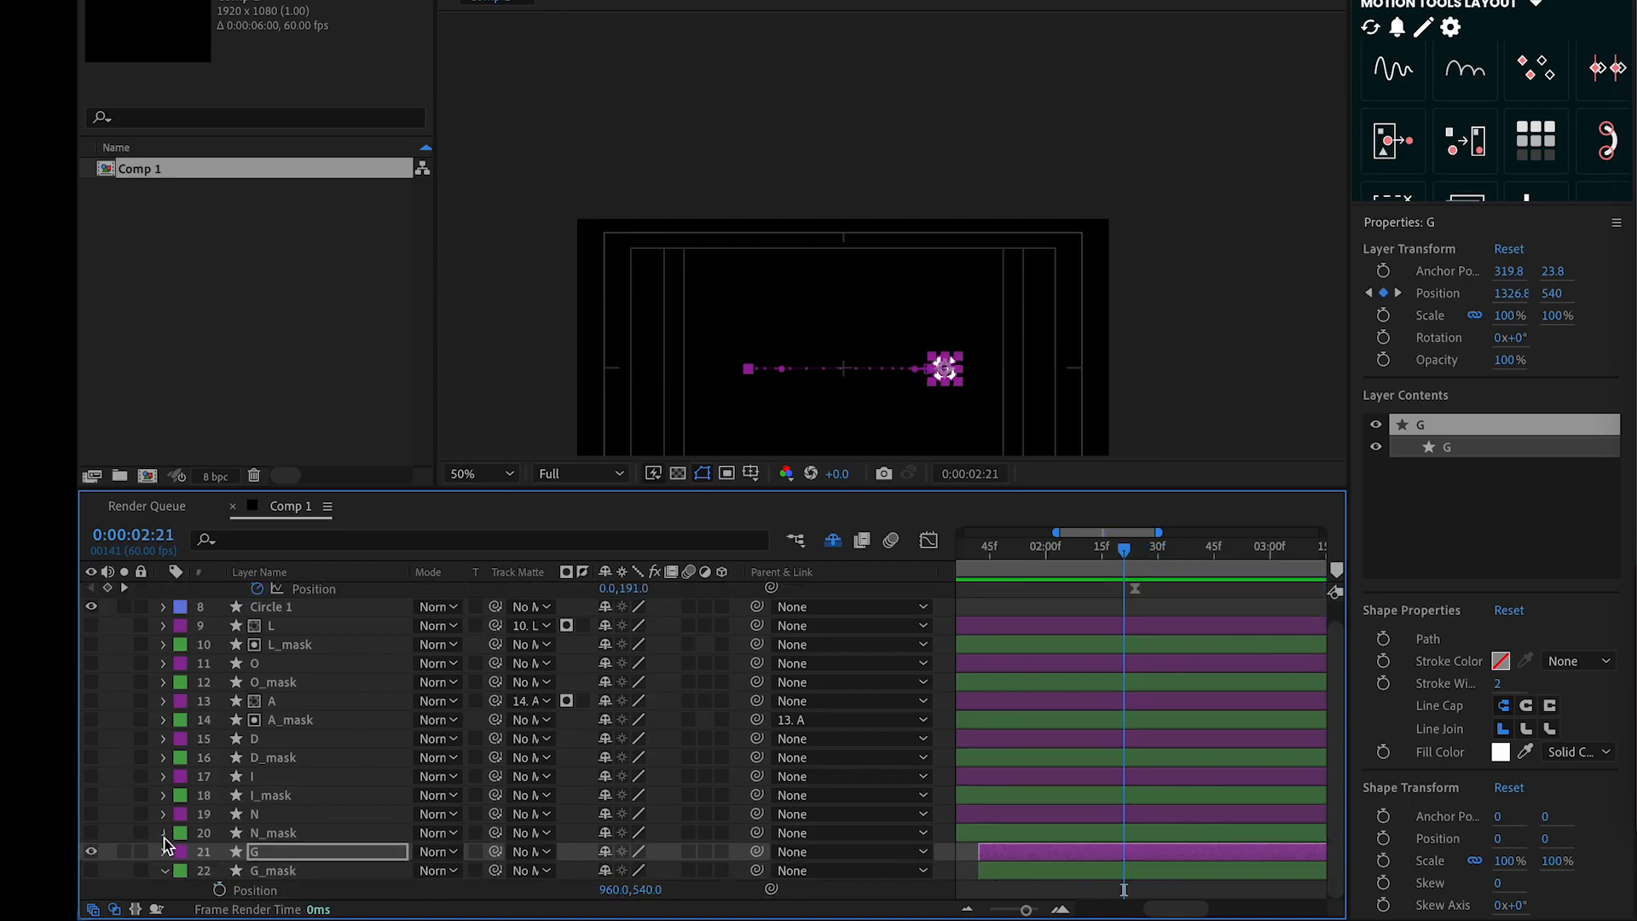
click(164, 834)
click(164, 835)
click(165, 851)
scroll(230, 835, down, 3)
scroll(242, 831, left, 1)
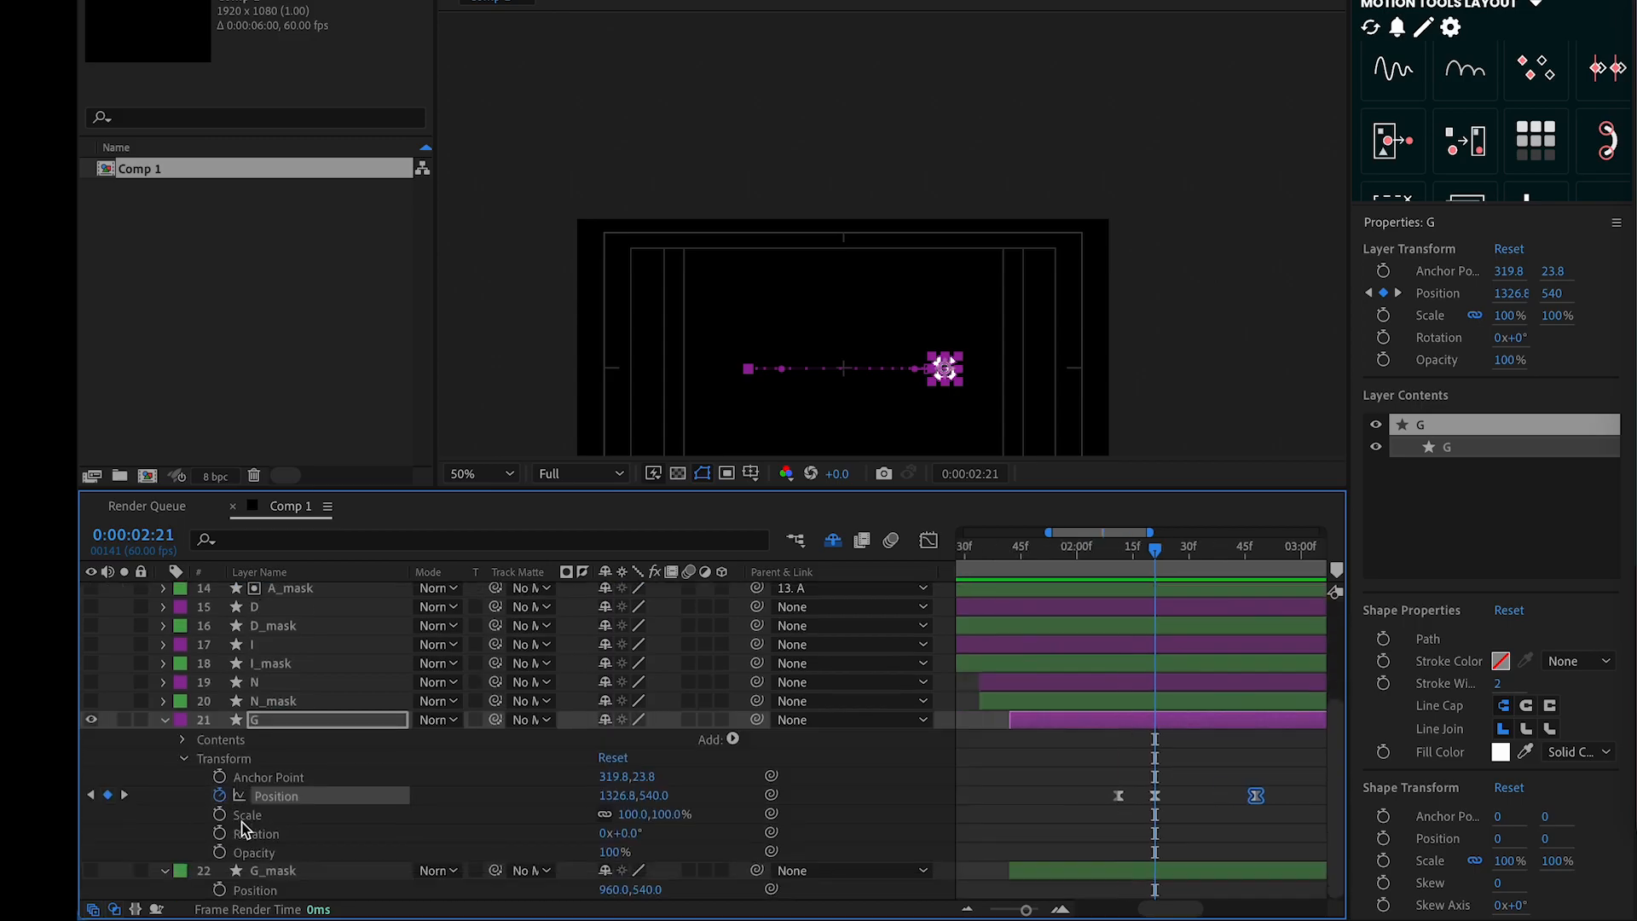
click(183, 759)
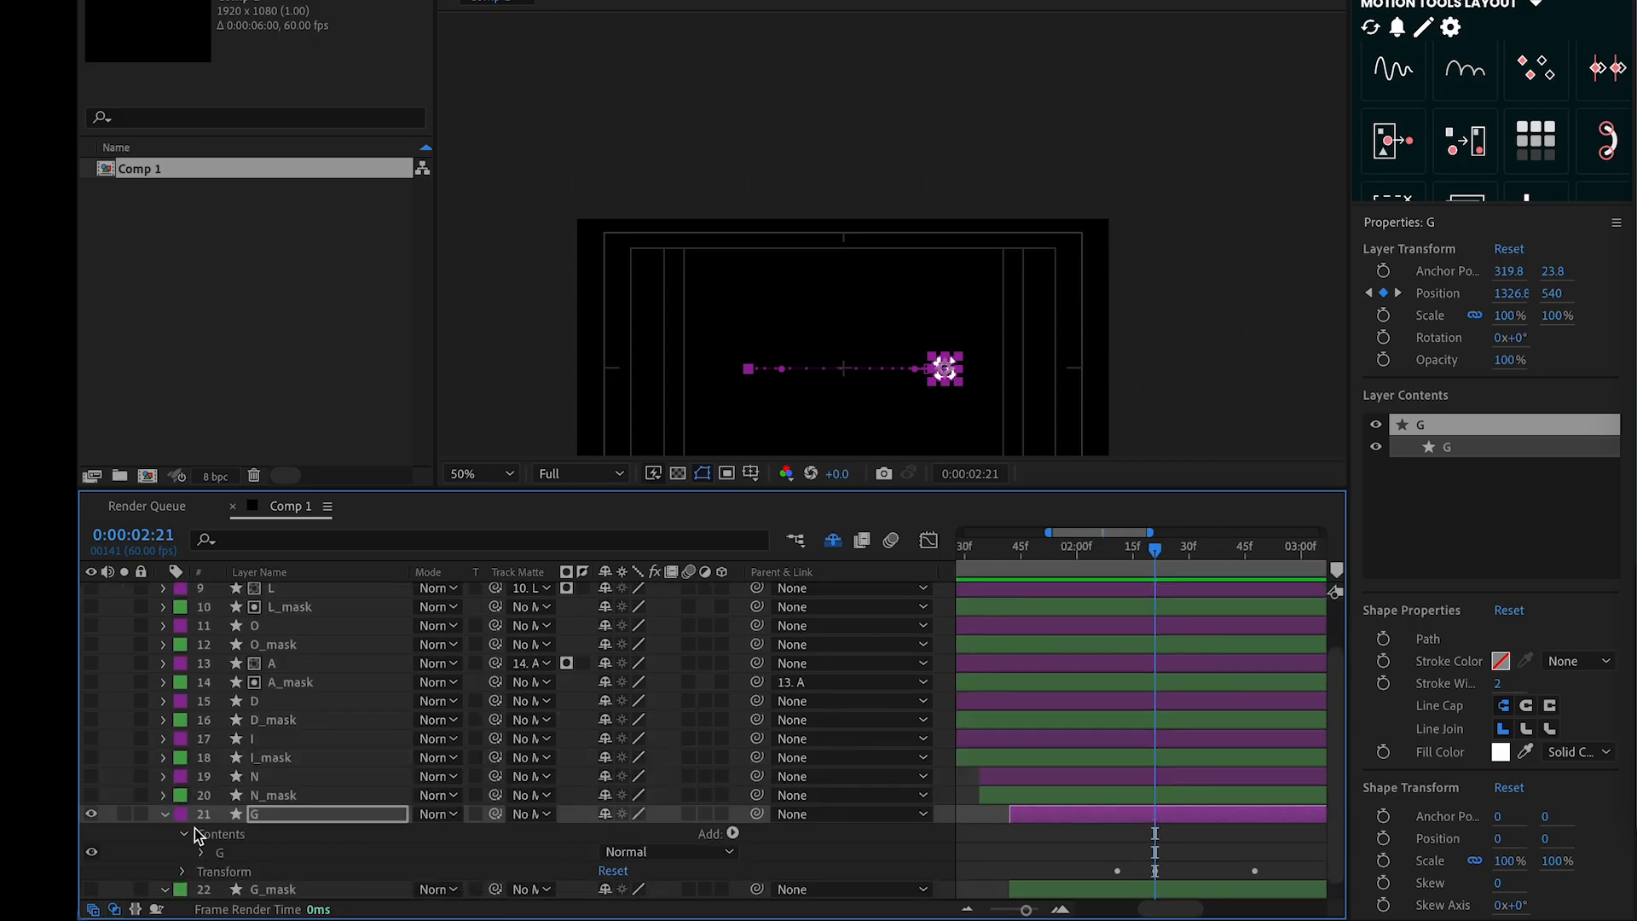
click(182, 834)
click(203, 851)
scroll(238, 841, down, 2)
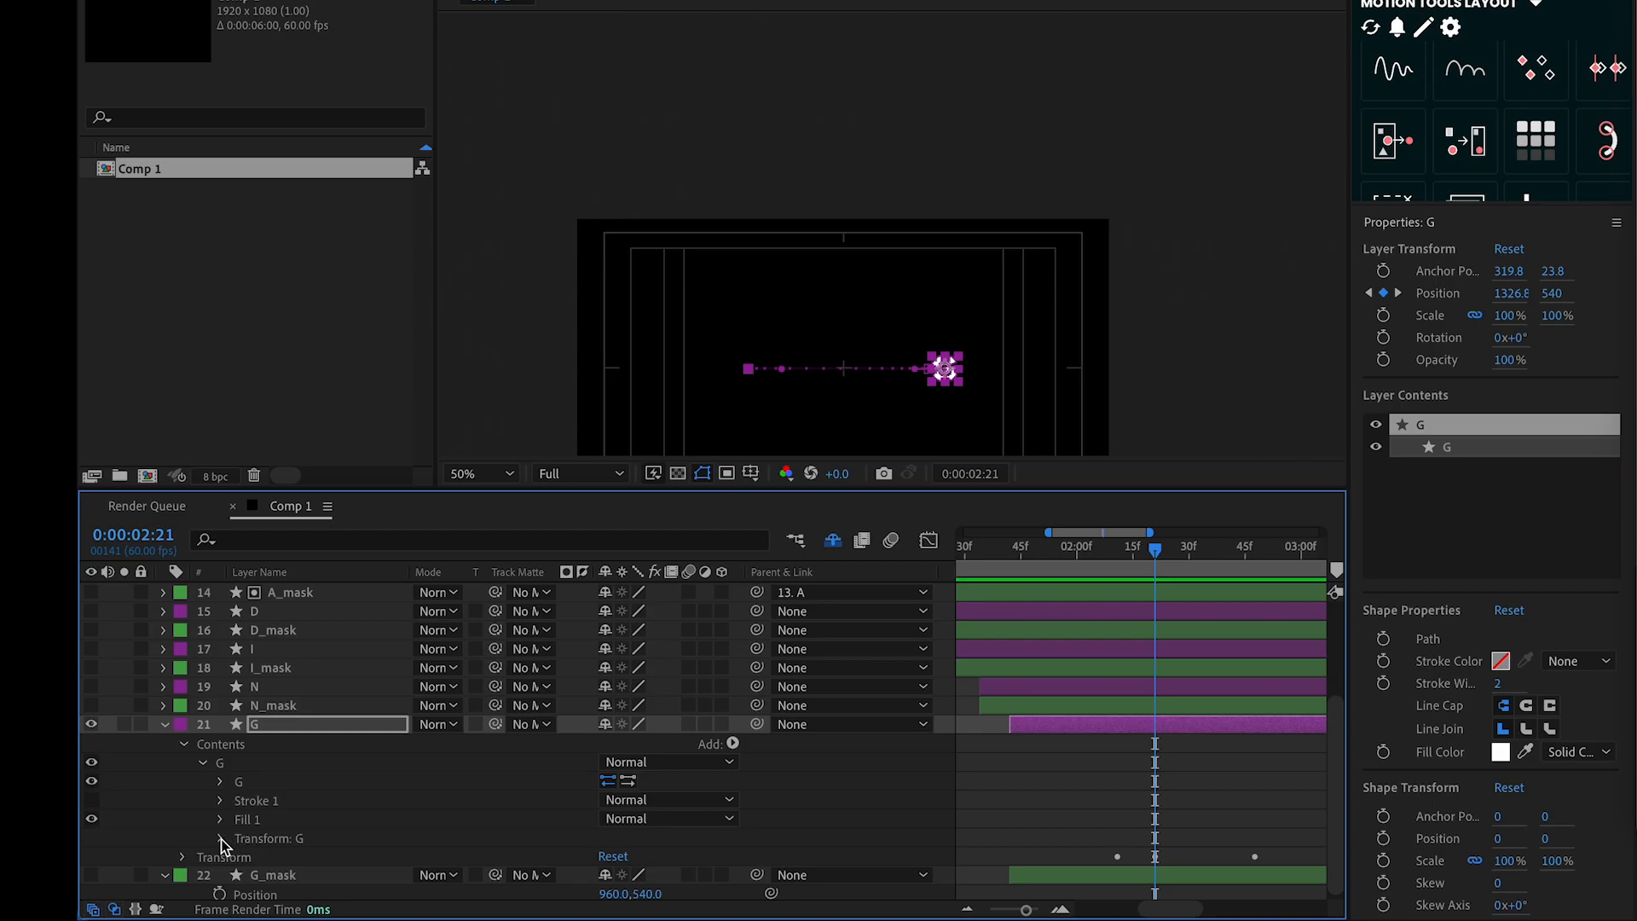
click(220, 839)
scroll(255, 832, down, 3)
scroll(285, 785, left, 1)
Keyframe the G shape group's Scale at 100% at both 0:00:02:21 and 0:00:02:48
click(257, 781)
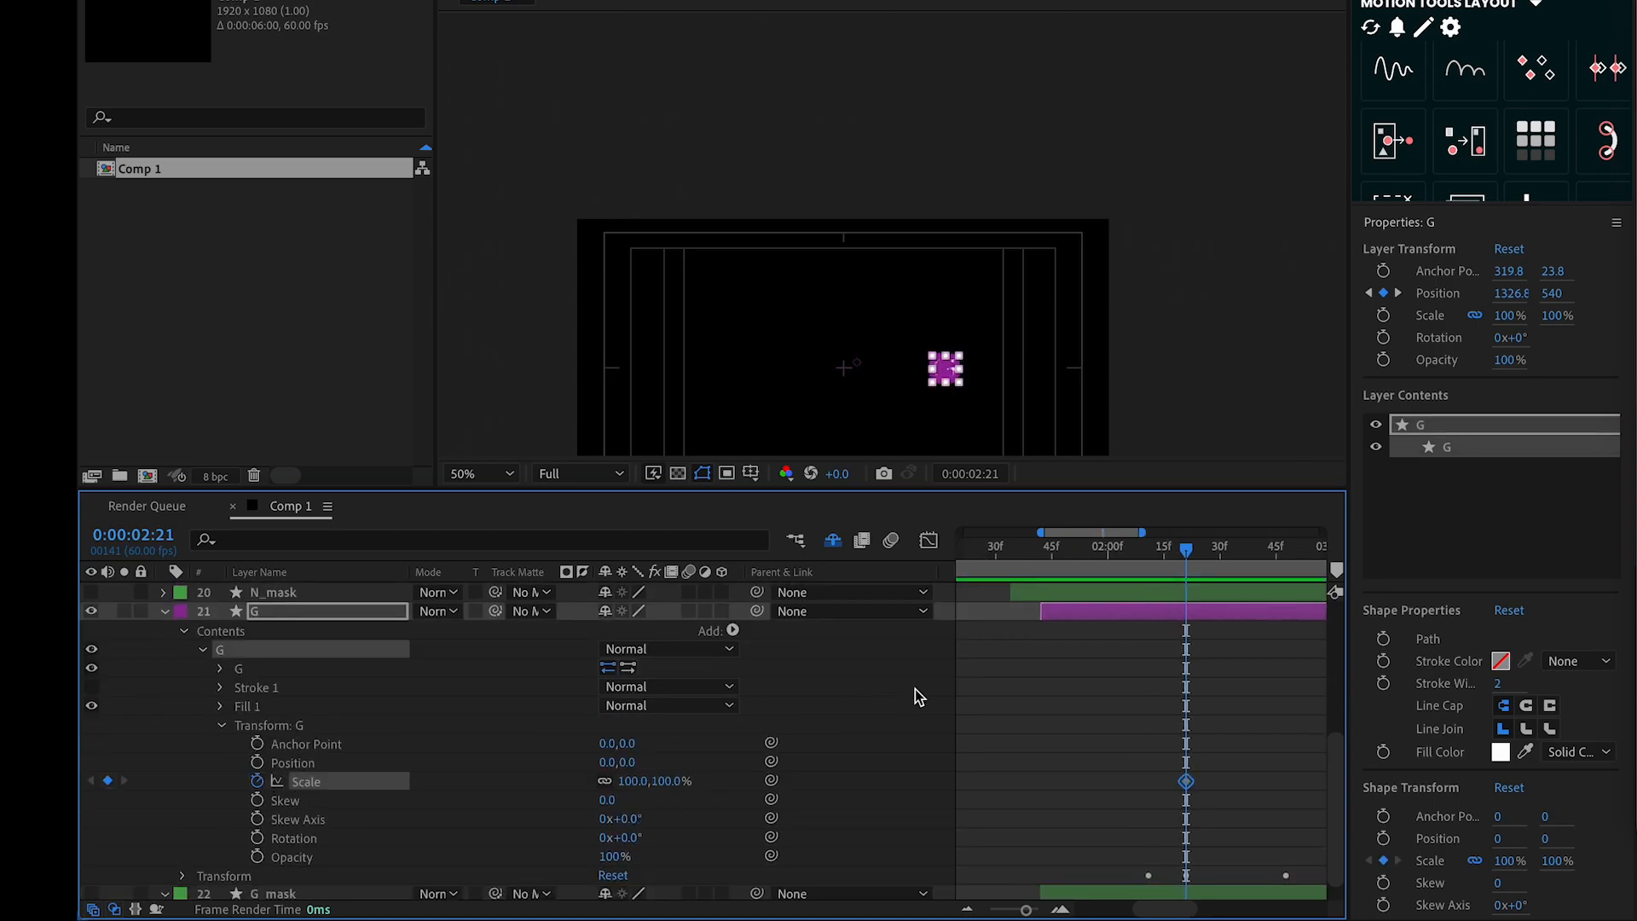
drag(1189, 563, 1288, 566)
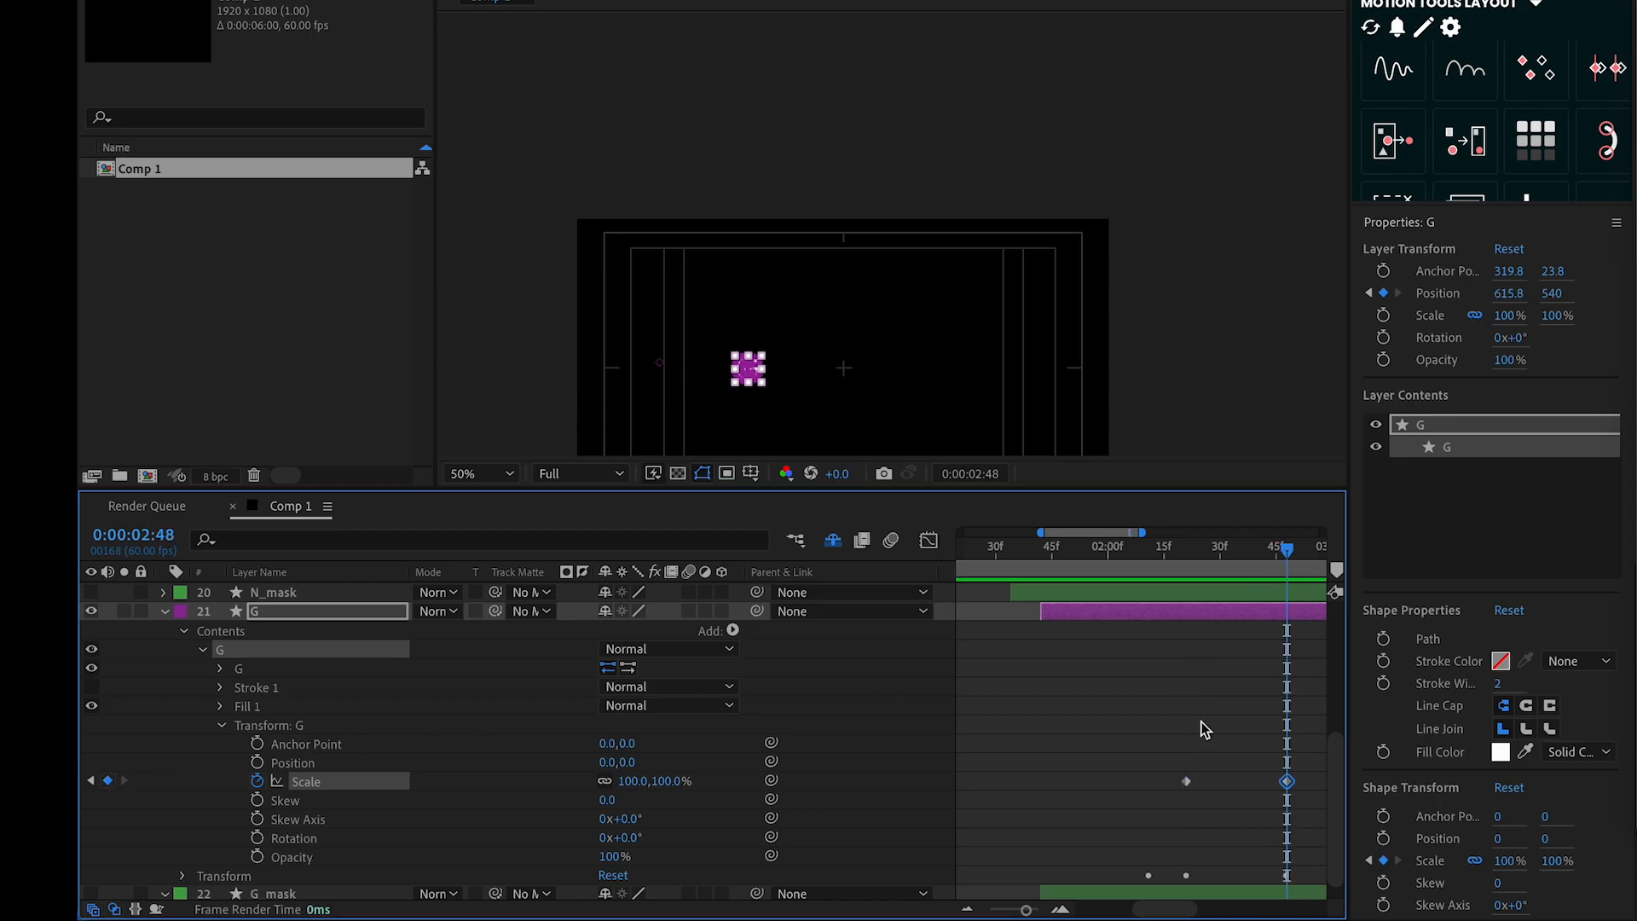
click(1238, 734)
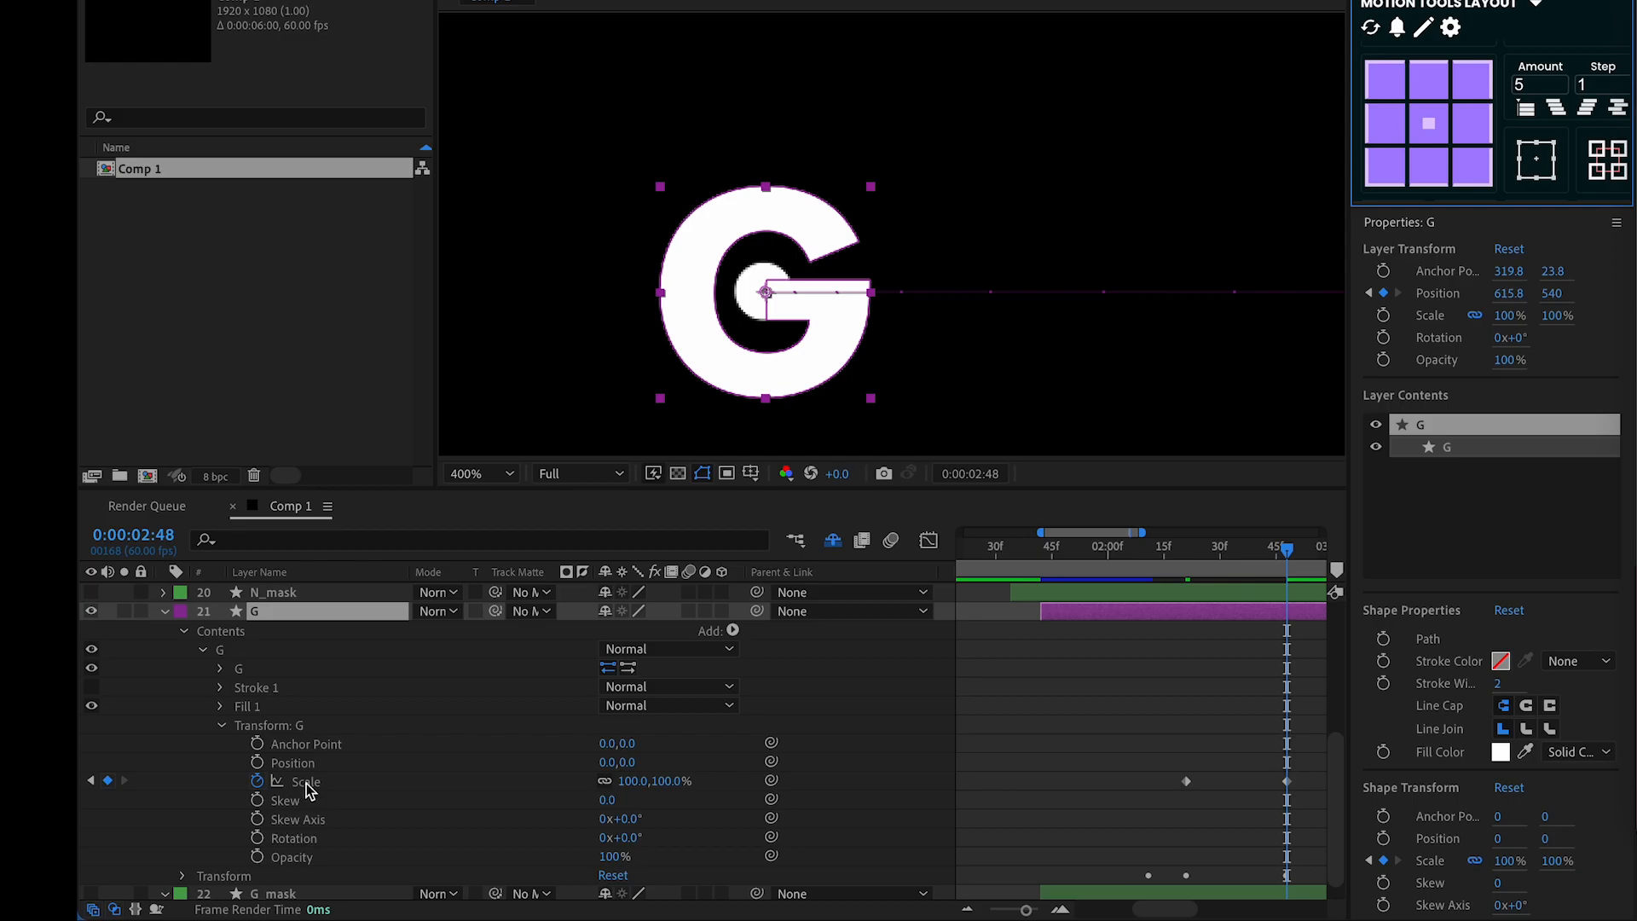
Move the G shape group's anchor point to the centre of the circle inside the letter, at about 319.7, 25.3
click(305, 782)
scroll(699, 345, down, 2)
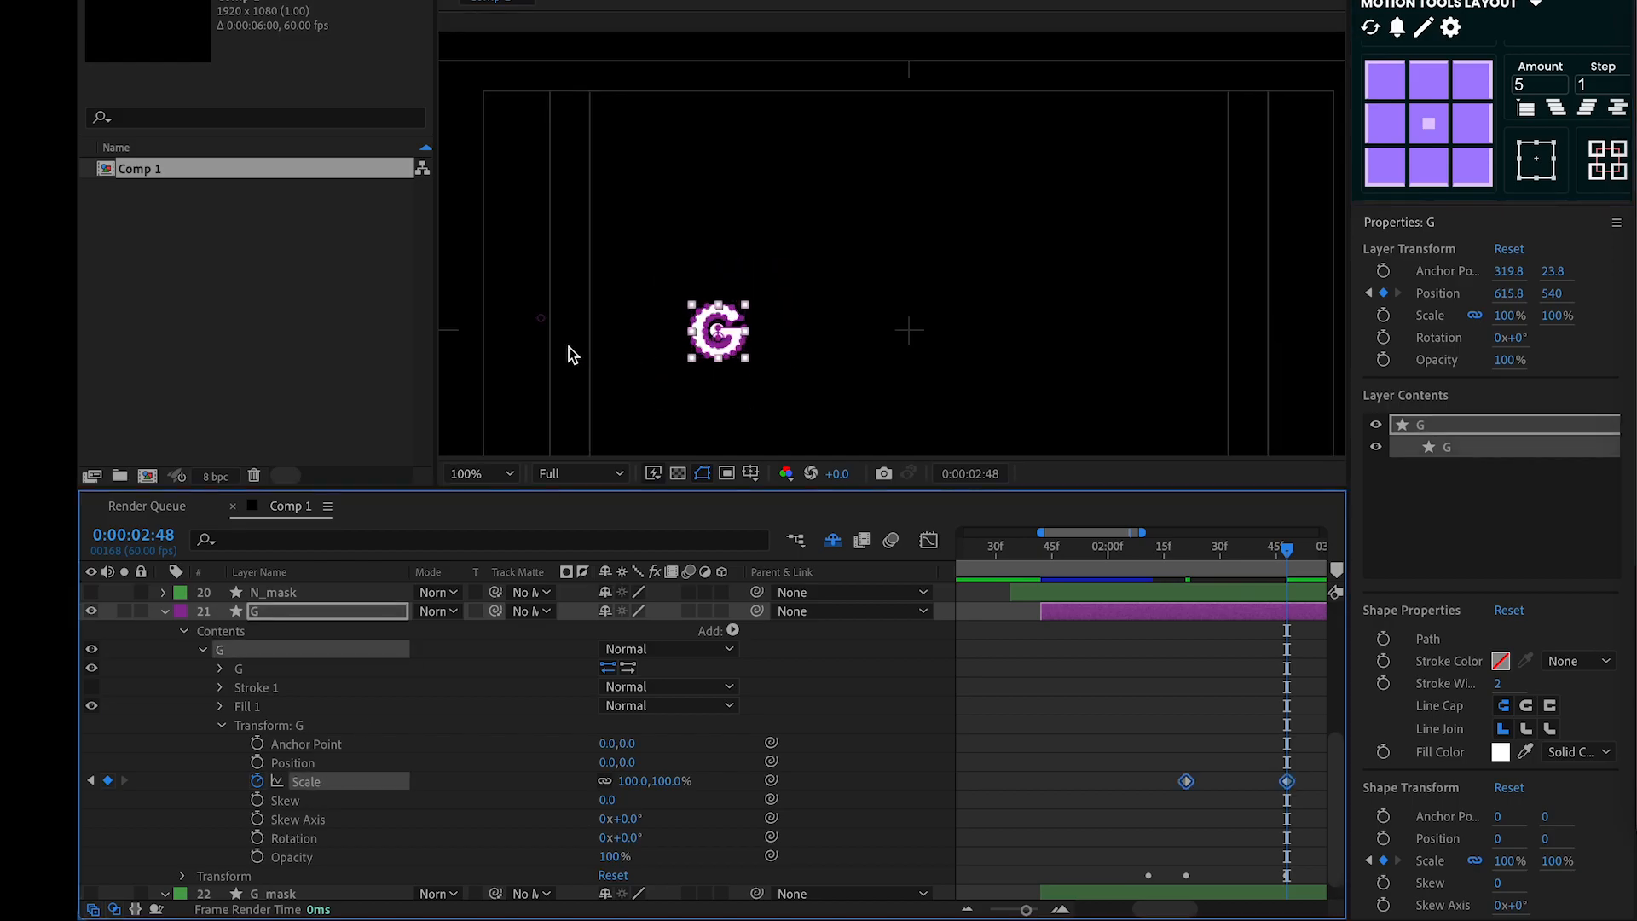
drag(541, 319, 712, 291)
scroll(719, 336, up, 4)
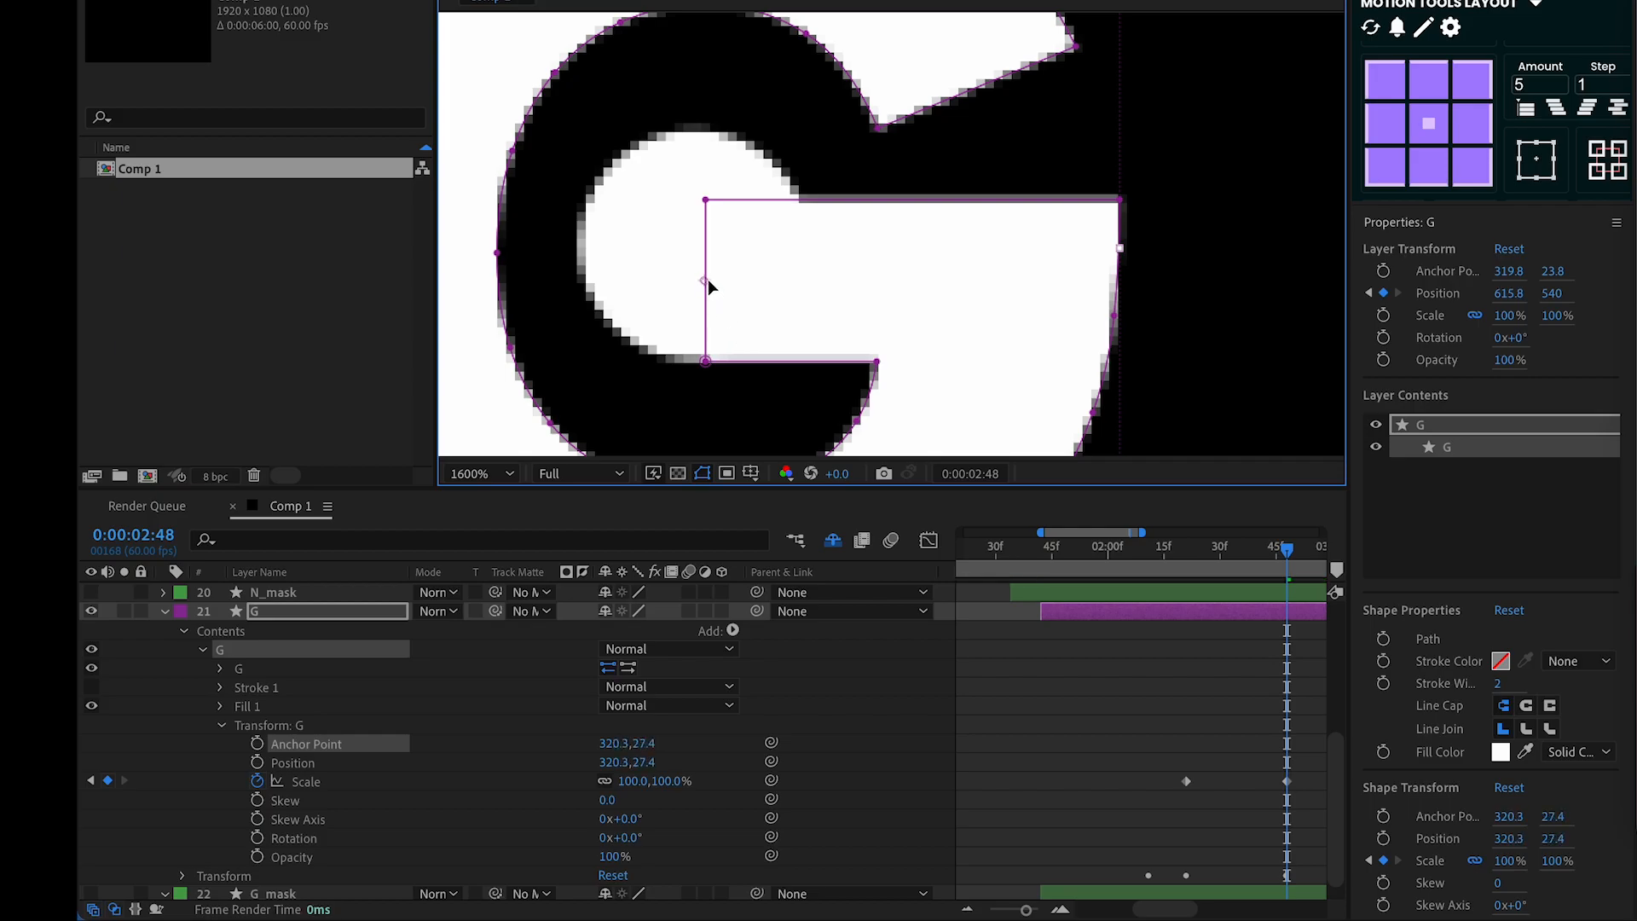
scroll(712, 284, down, 1)
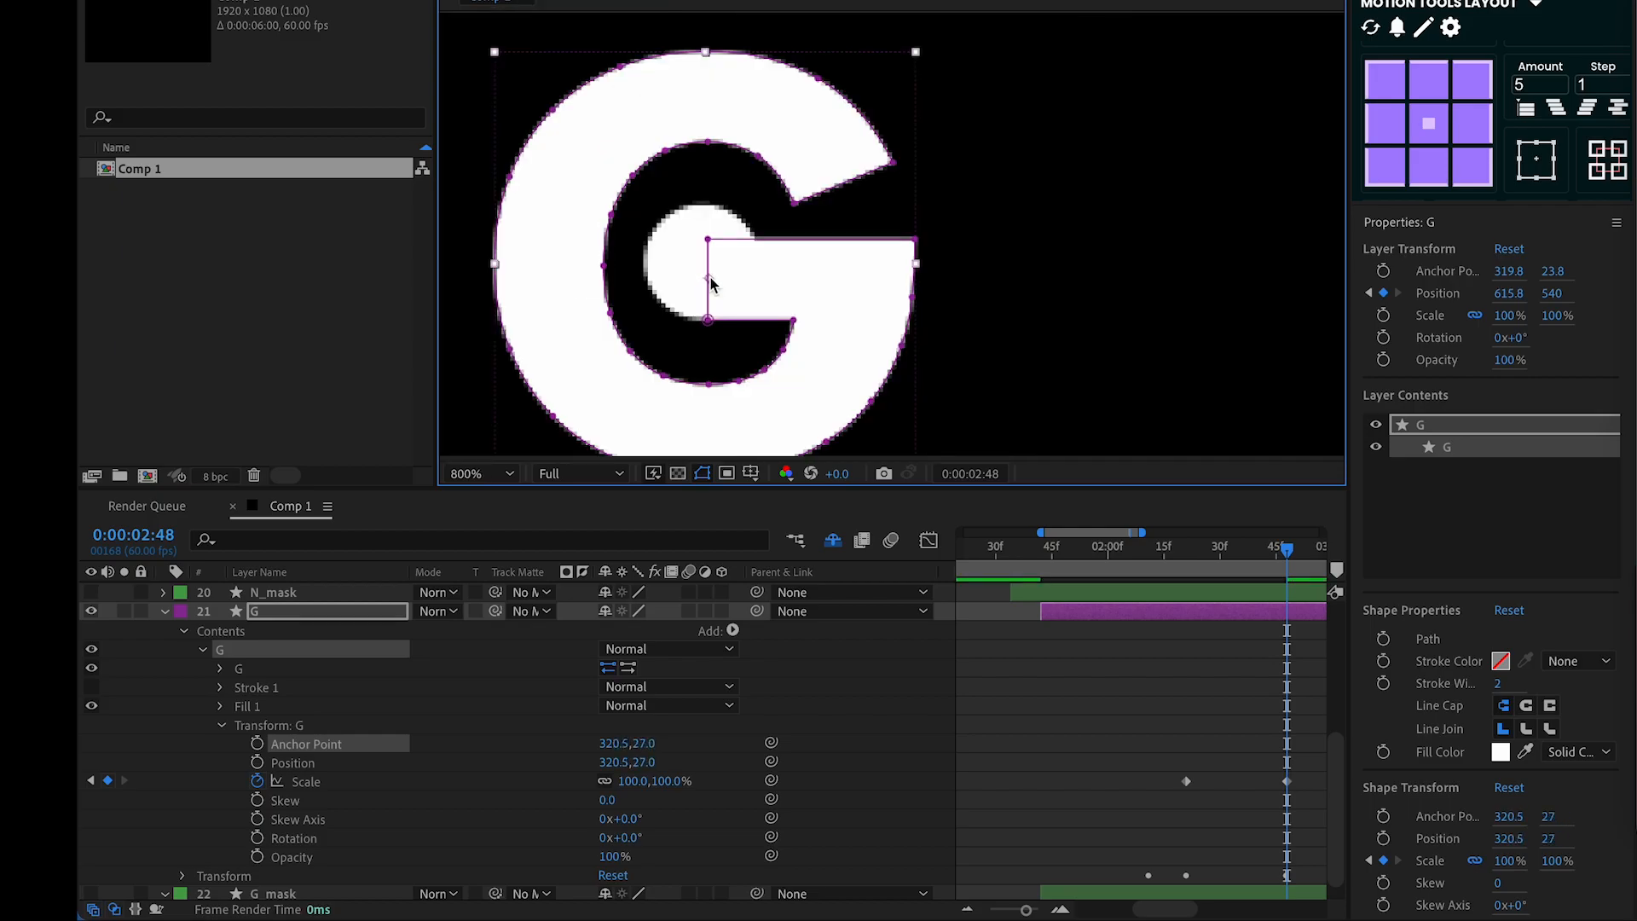
drag(709, 282, 710, 283)
click(1109, 706)
Set the G shape group's Scale to 29% at 0:00:02:48
drag(628, 781, 563, 797)
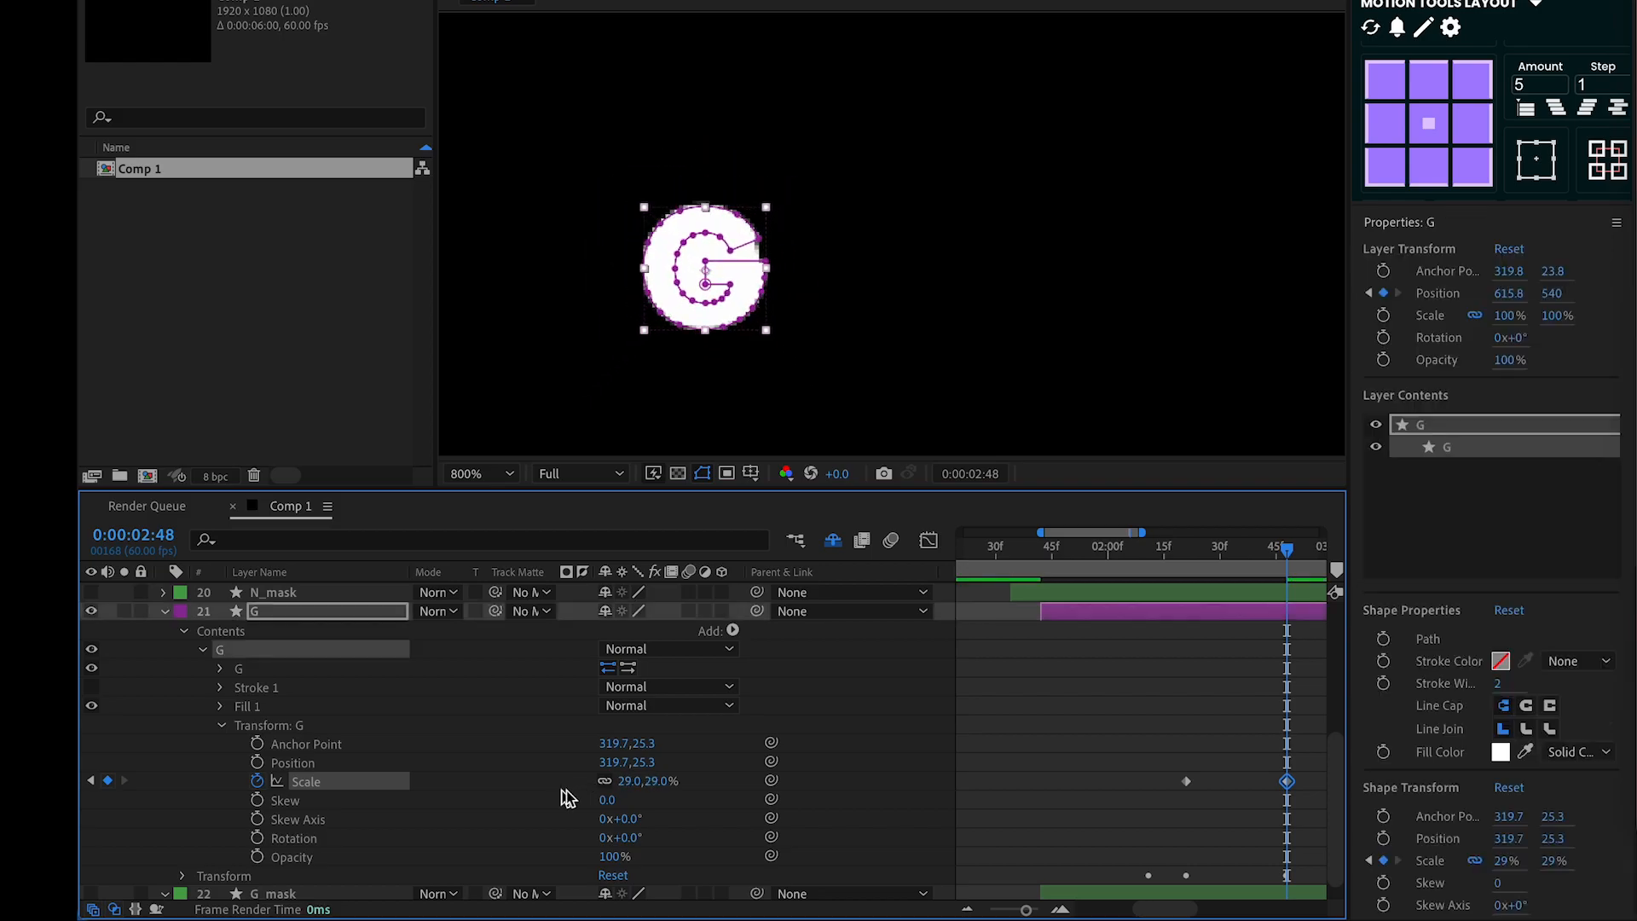
click(1188, 793)
scroll(987, 283, down, 6)
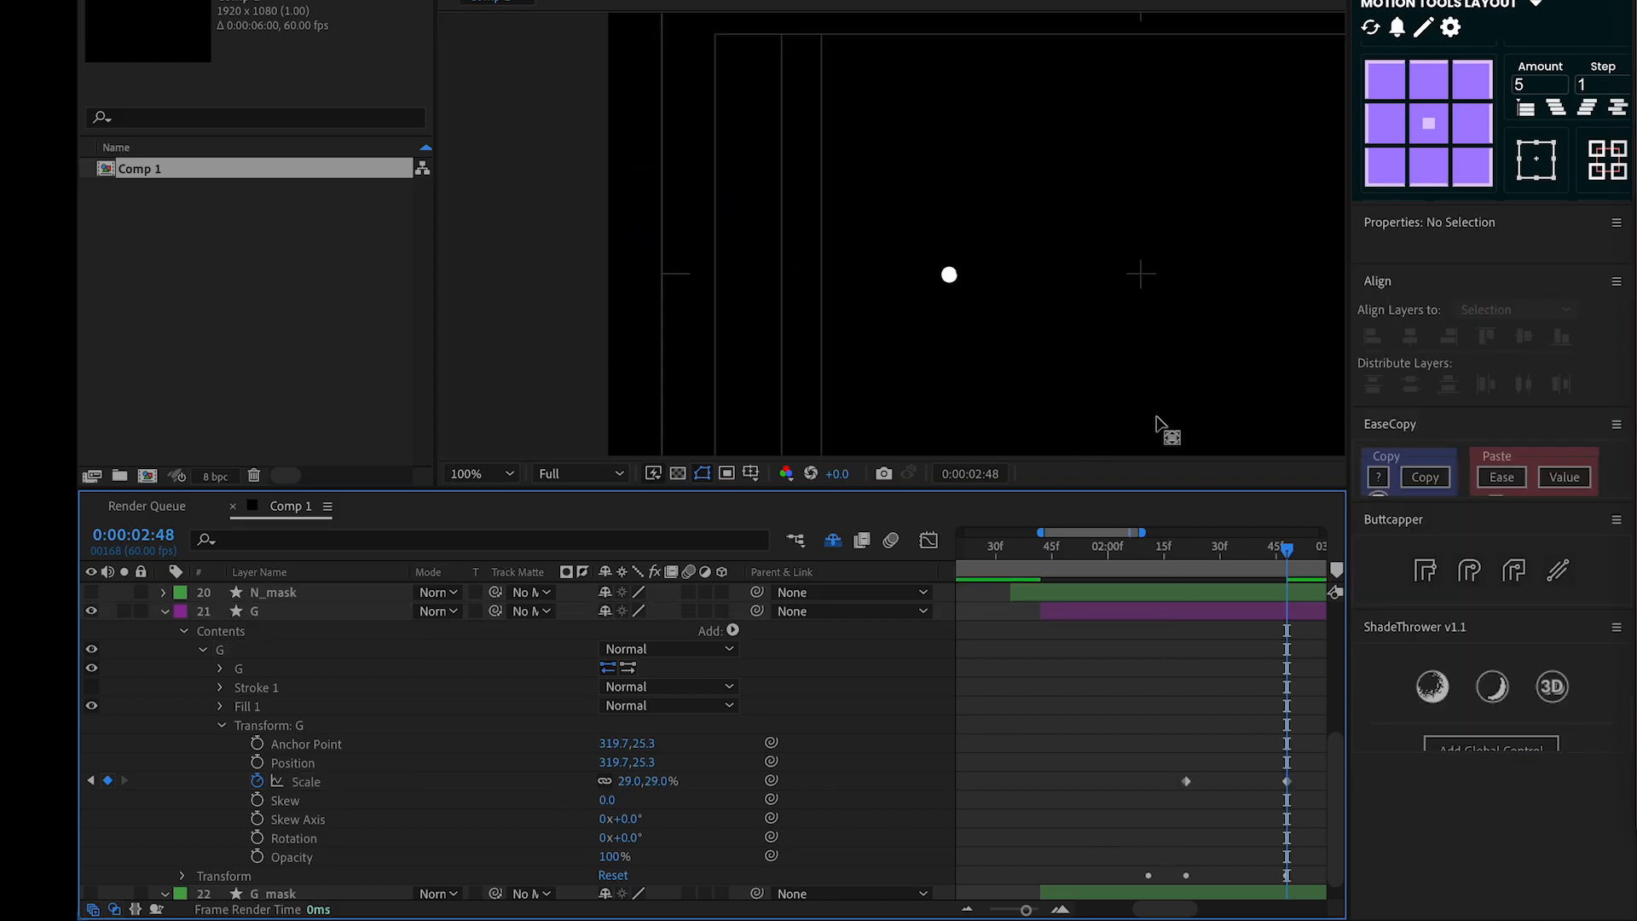
scroll(1085, 355, down, 2)
Shift the group's first Scale keyframe forward by a few frames and preview the shrinking G from 0:00:02:09
drag(1187, 781, 1205, 781)
drag(1288, 552, 1145, 567)
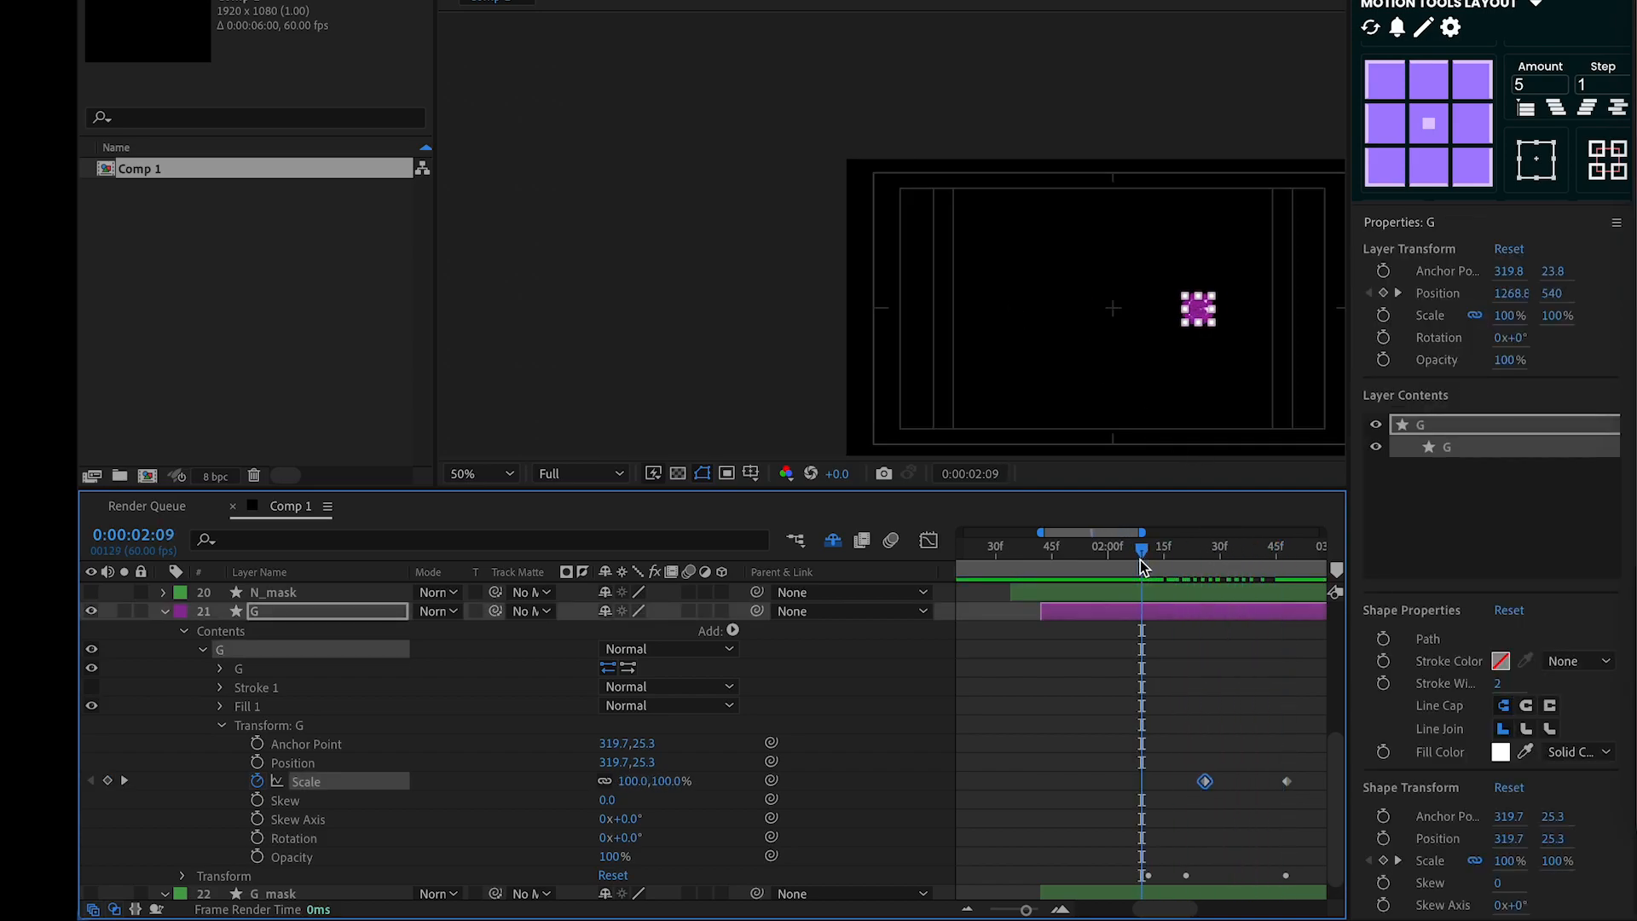
click(1137, 685)
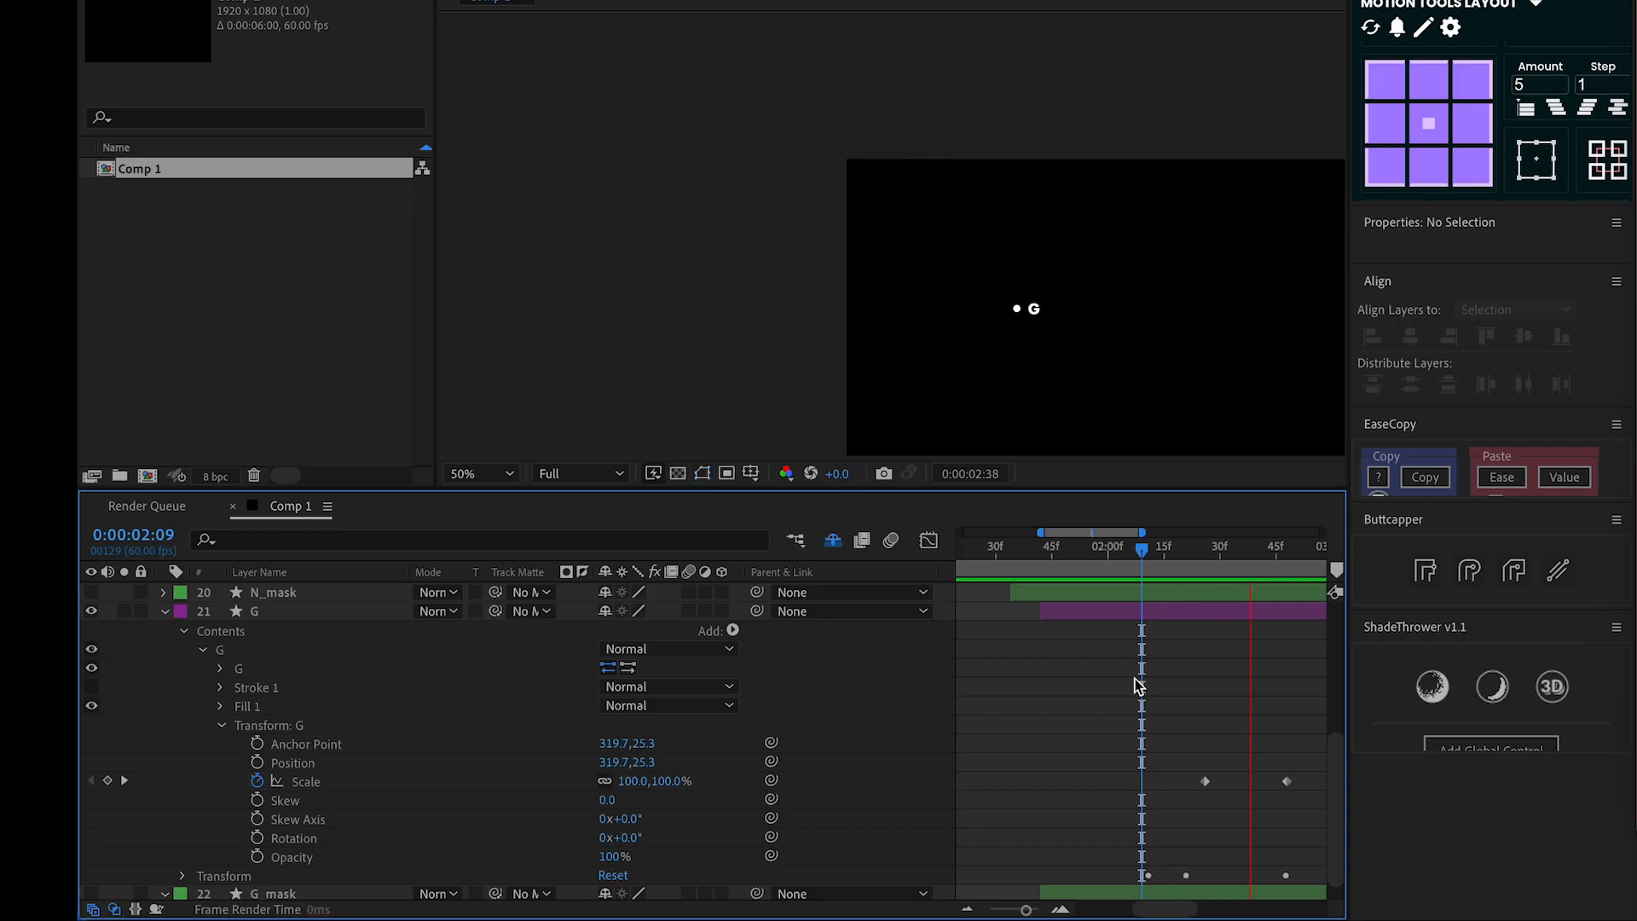
Delay the G shape group's first Scale keyframe to about 0:00:02:40, close to its last keyframe, checking the motion
drag(1145, 549, 1286, 554)
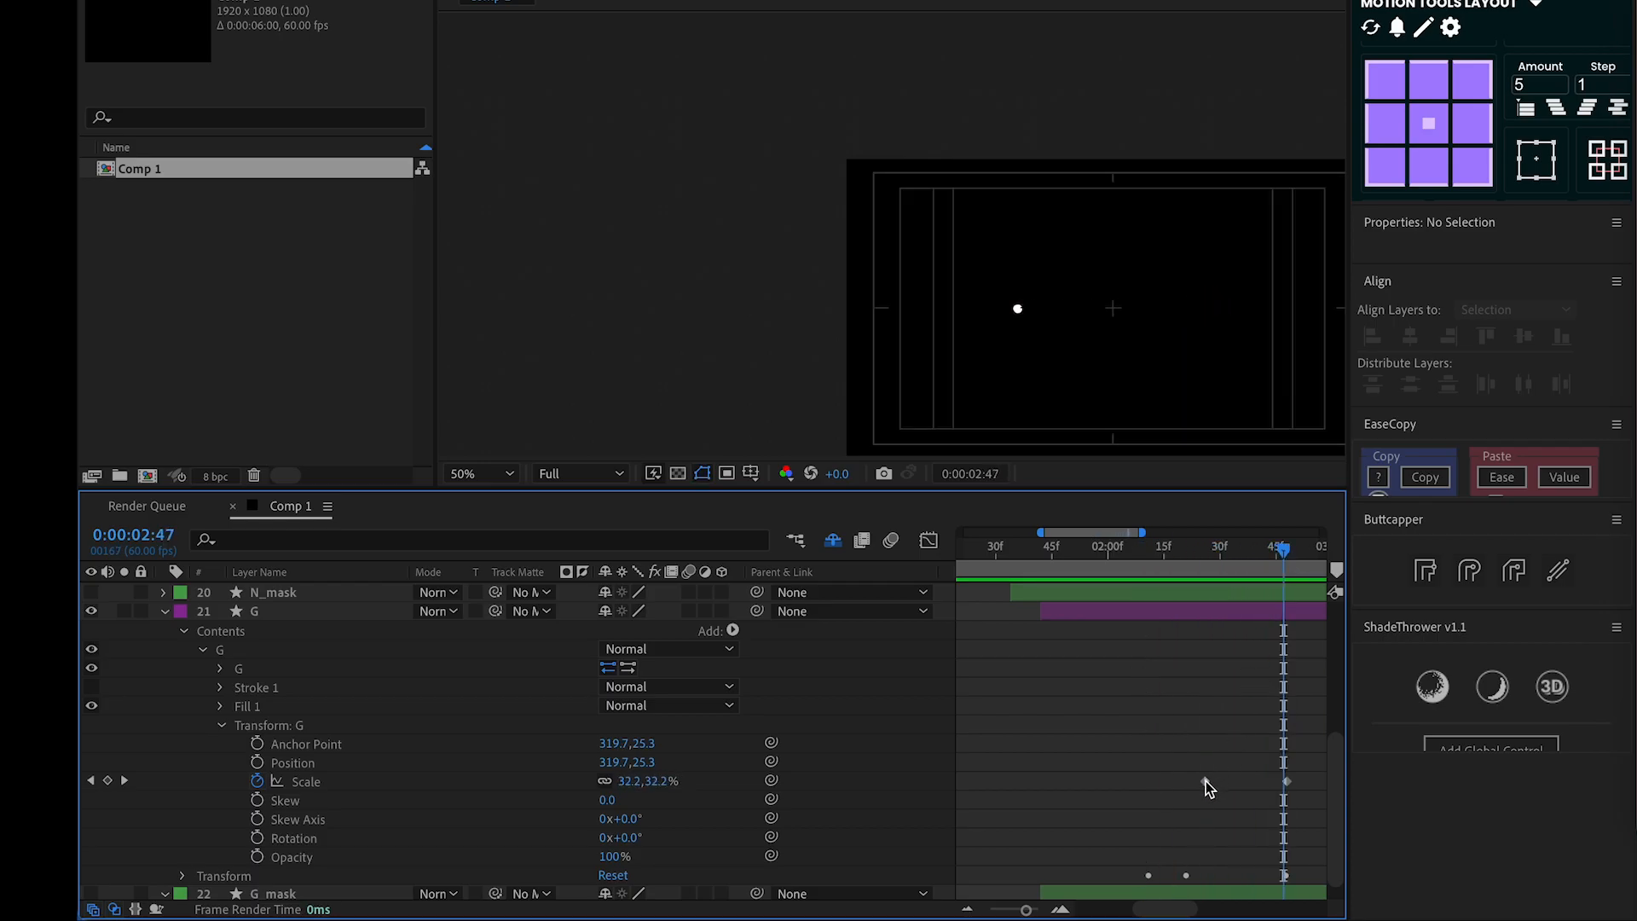
drag(1206, 780, 1243, 782)
drag(1284, 550, 1162, 554)
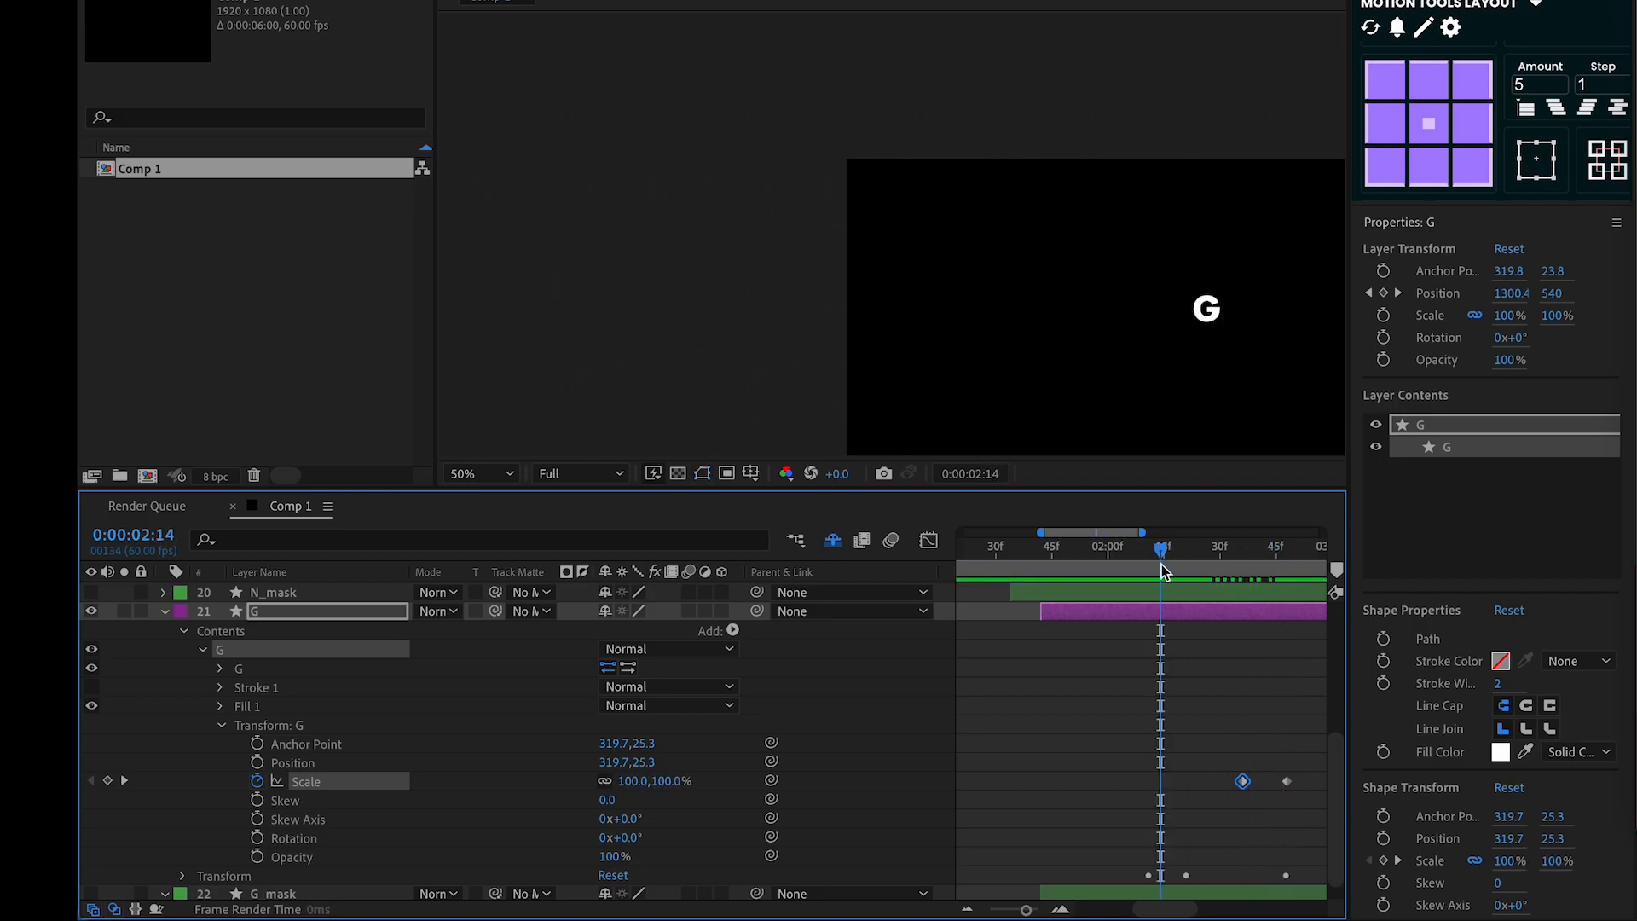
drag(1244, 782, 1257, 781)
click(1240, 739)
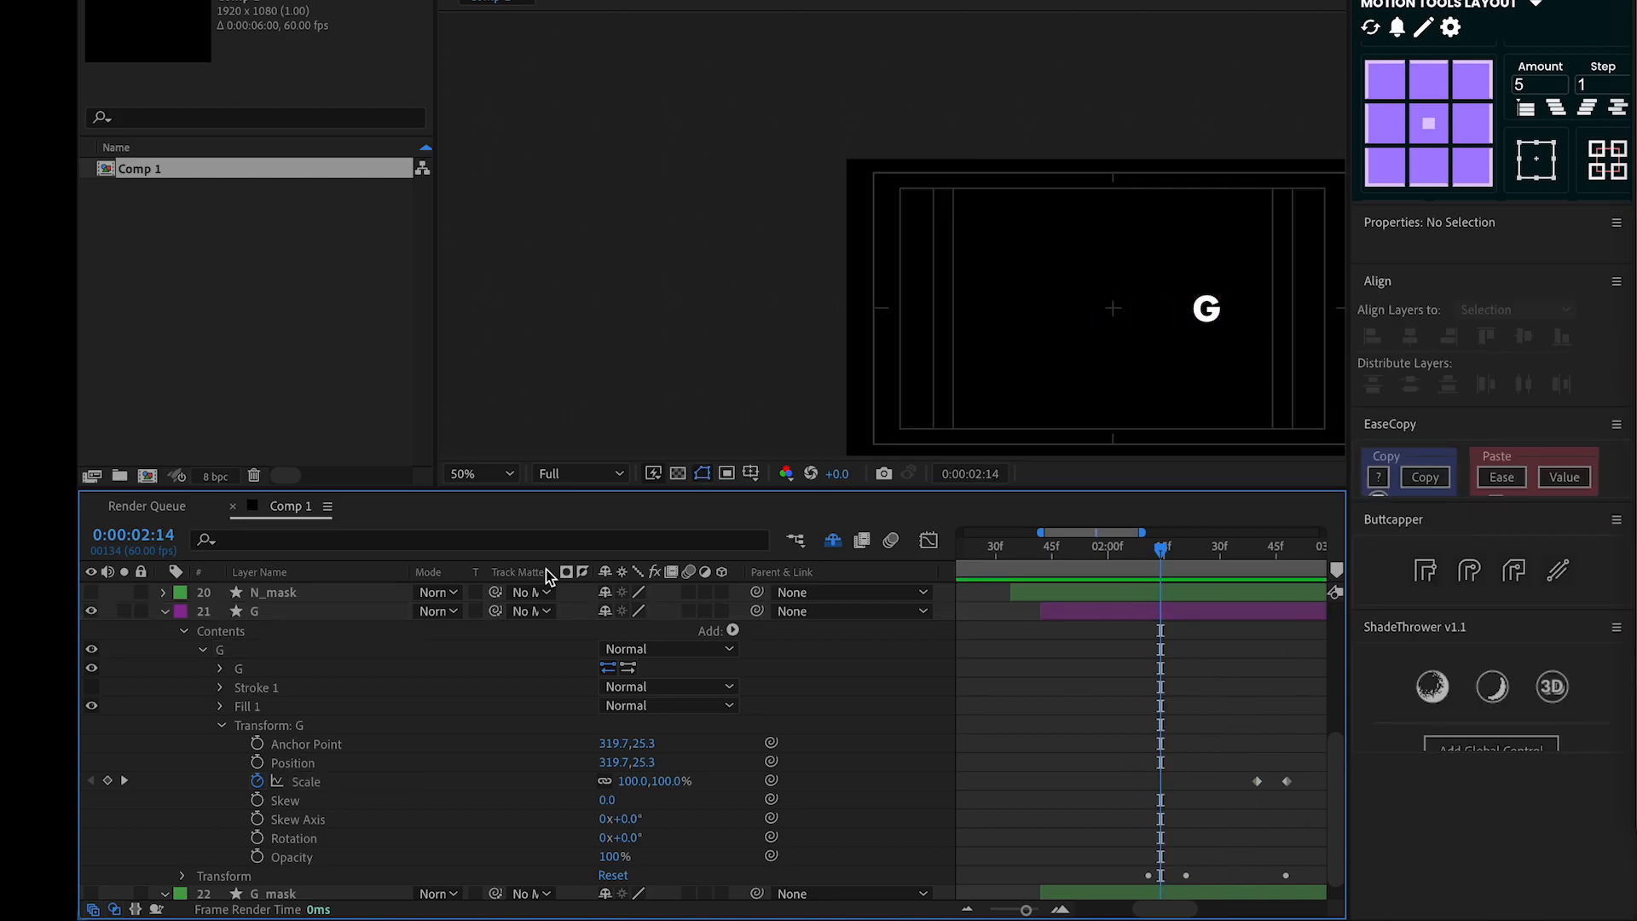
Collapse the G layer and turn on visibility for the N, I, D, A, O and L letter layers
scroll(546, 578, up, 3)
click(165, 702)
scroll(486, 742, up, 3)
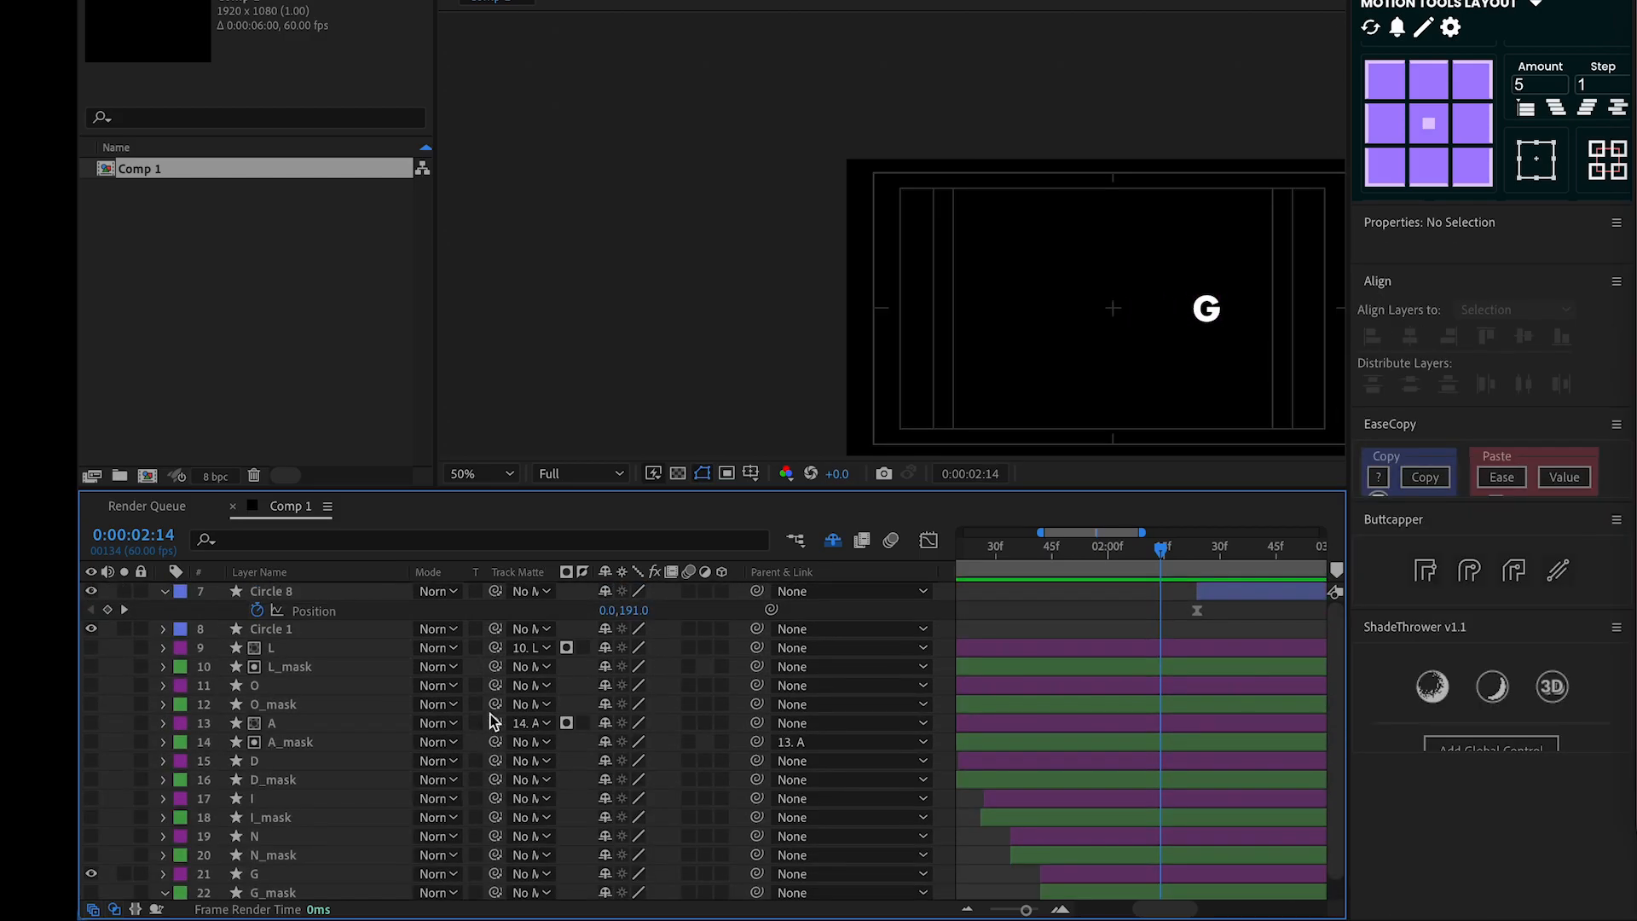
click(92, 813)
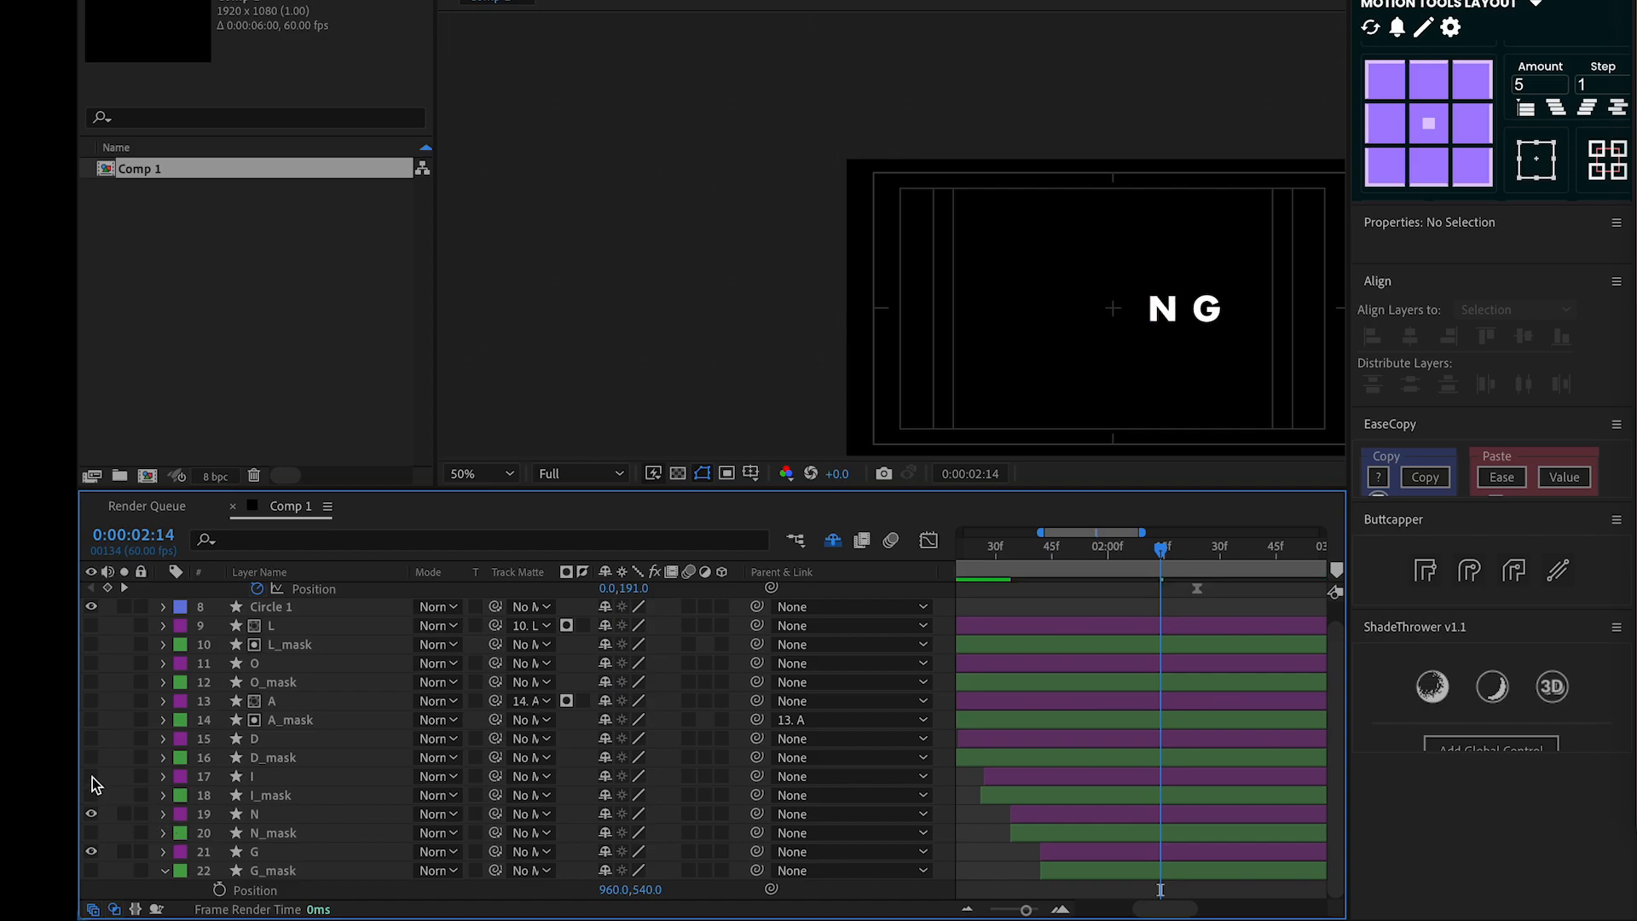
click(91, 738)
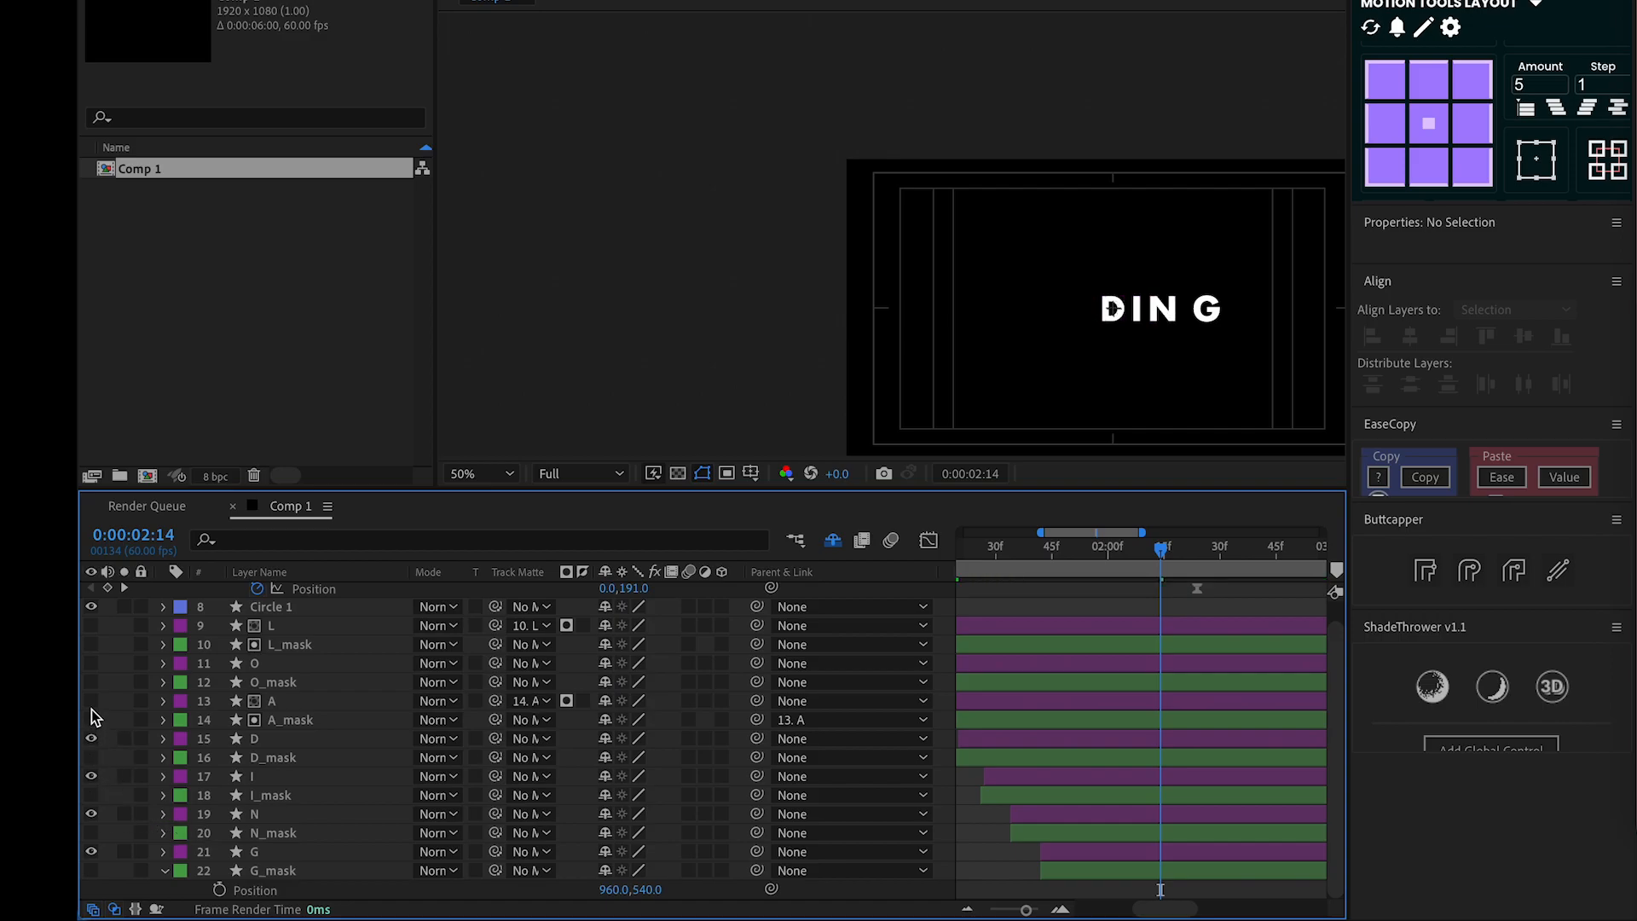
click(91, 701)
click(91, 663)
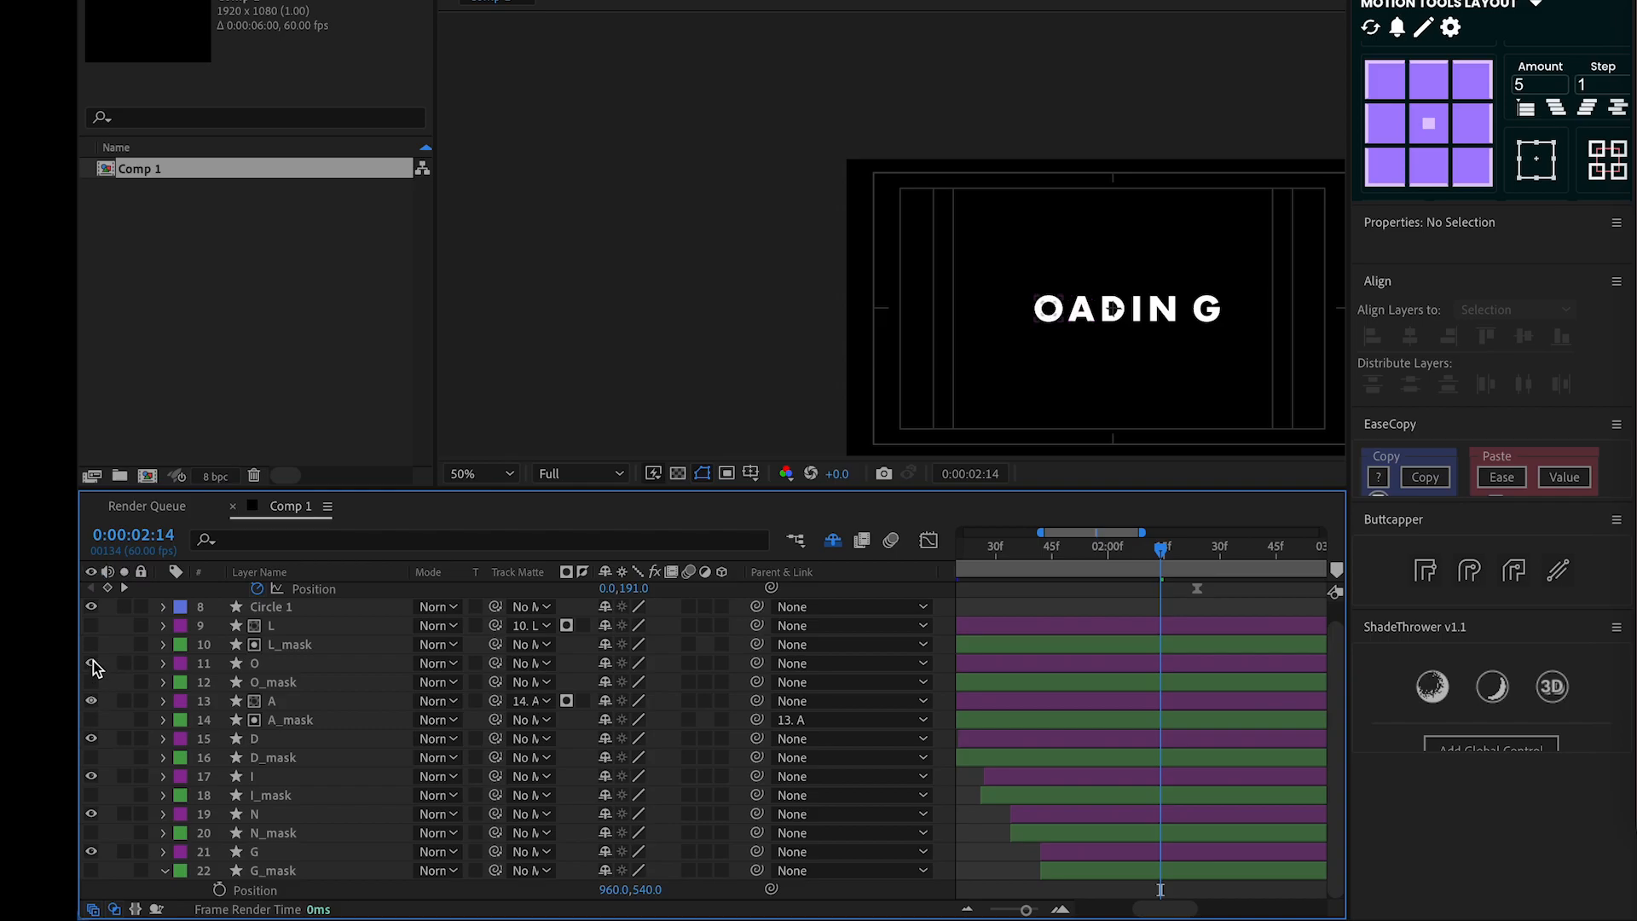
click(91, 625)
At 0:00:02:11, draw a rectangle about 363 by 137 px extending right from the G, on a layer named Loading mask
drag(1163, 567, 1151, 568)
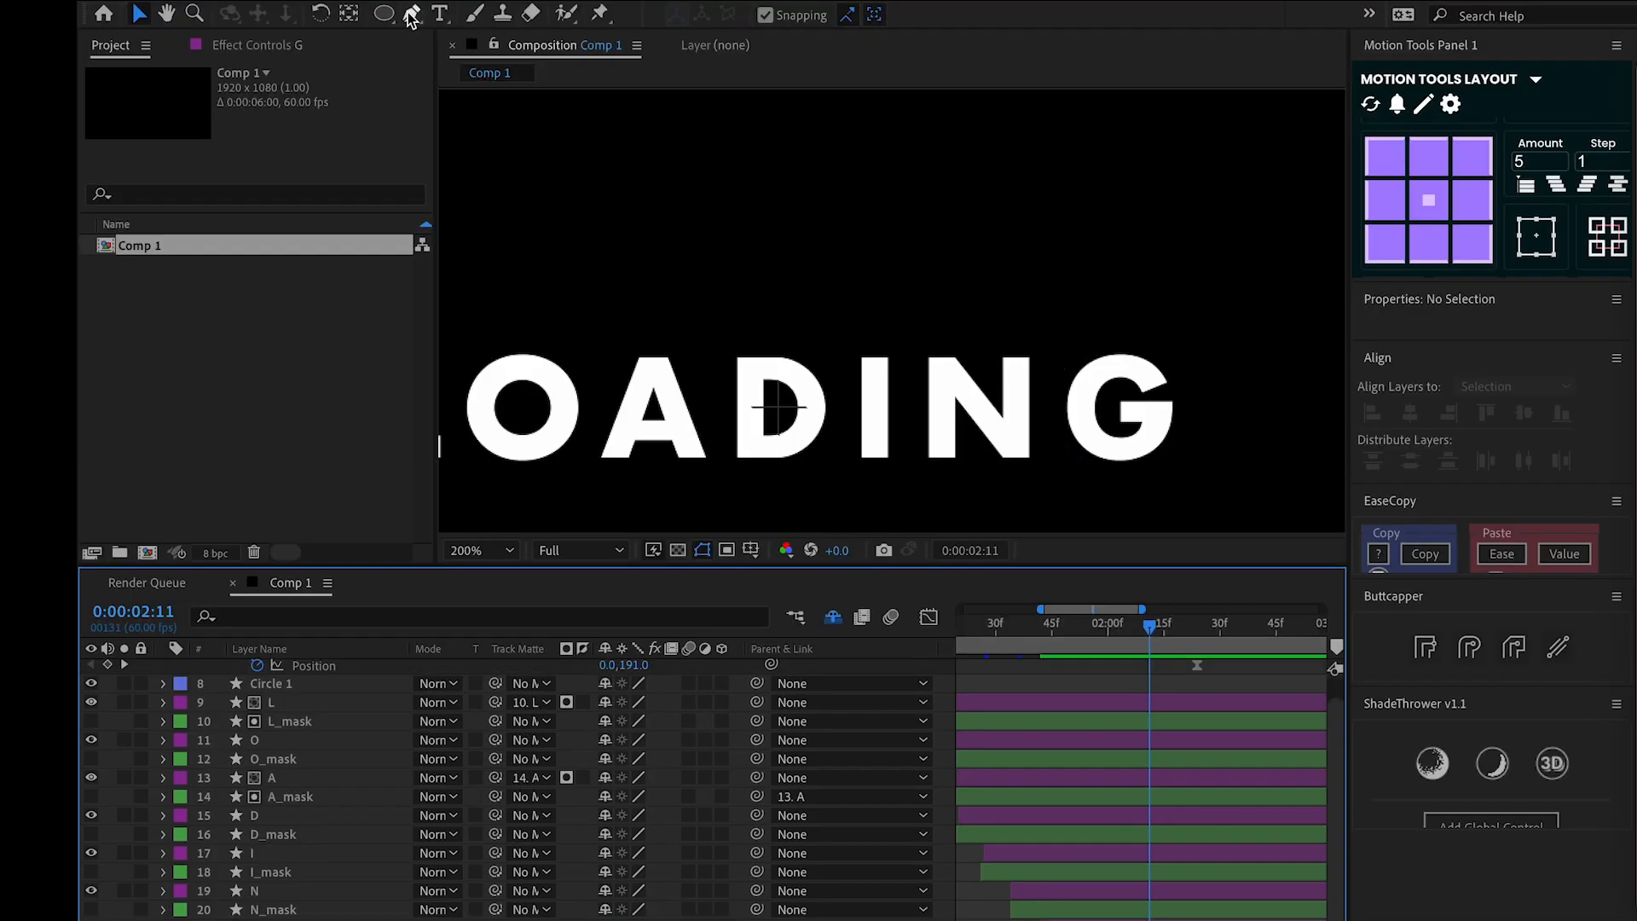
drag(392, 14, 518, 38)
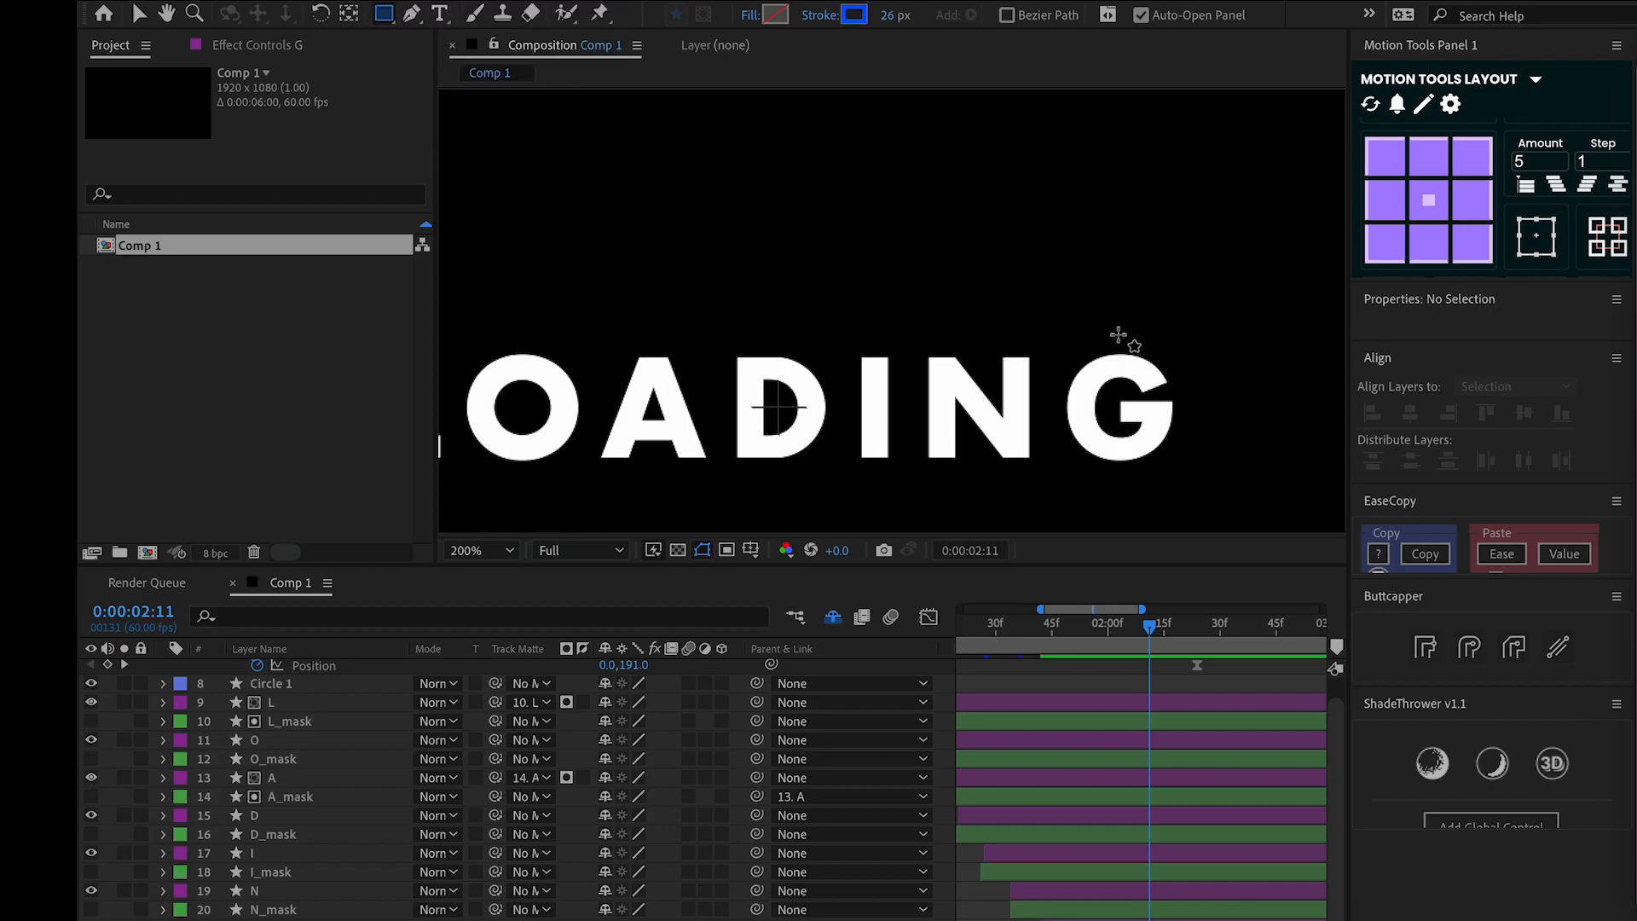
scroll(1106, 332, down, 1)
drag(1108, 329, 1311, 407)
scroll(1311, 406, down, 1)
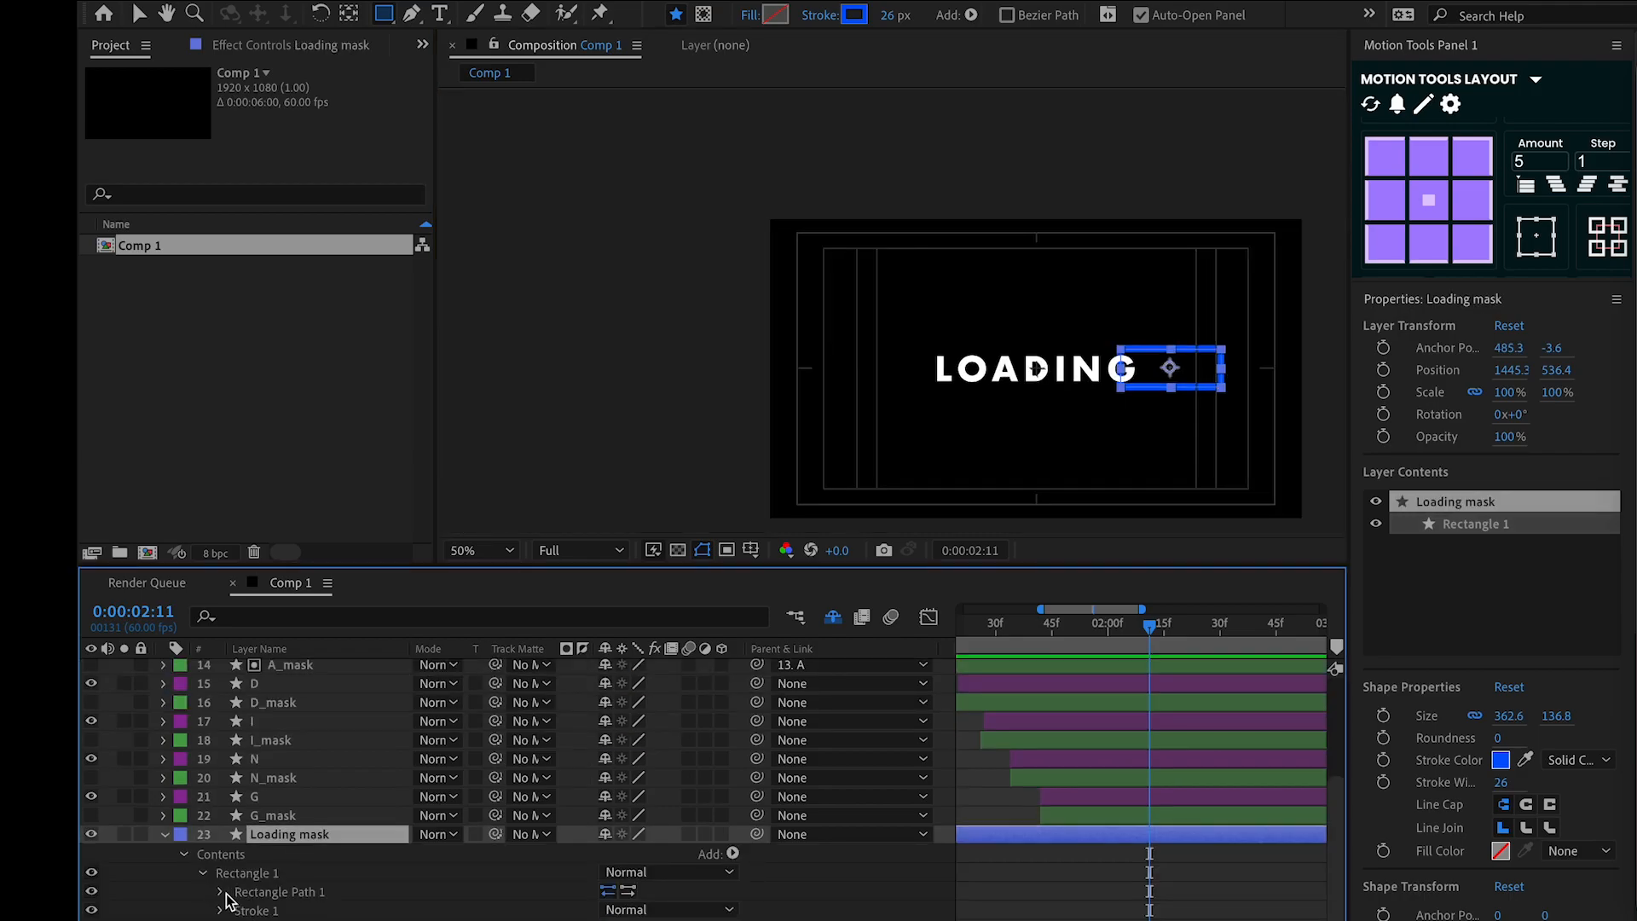
Unlink the Loading mask rectangle's Size, widen it to about 799 px, and set the layer's anchor point to its left edge
click(221, 892)
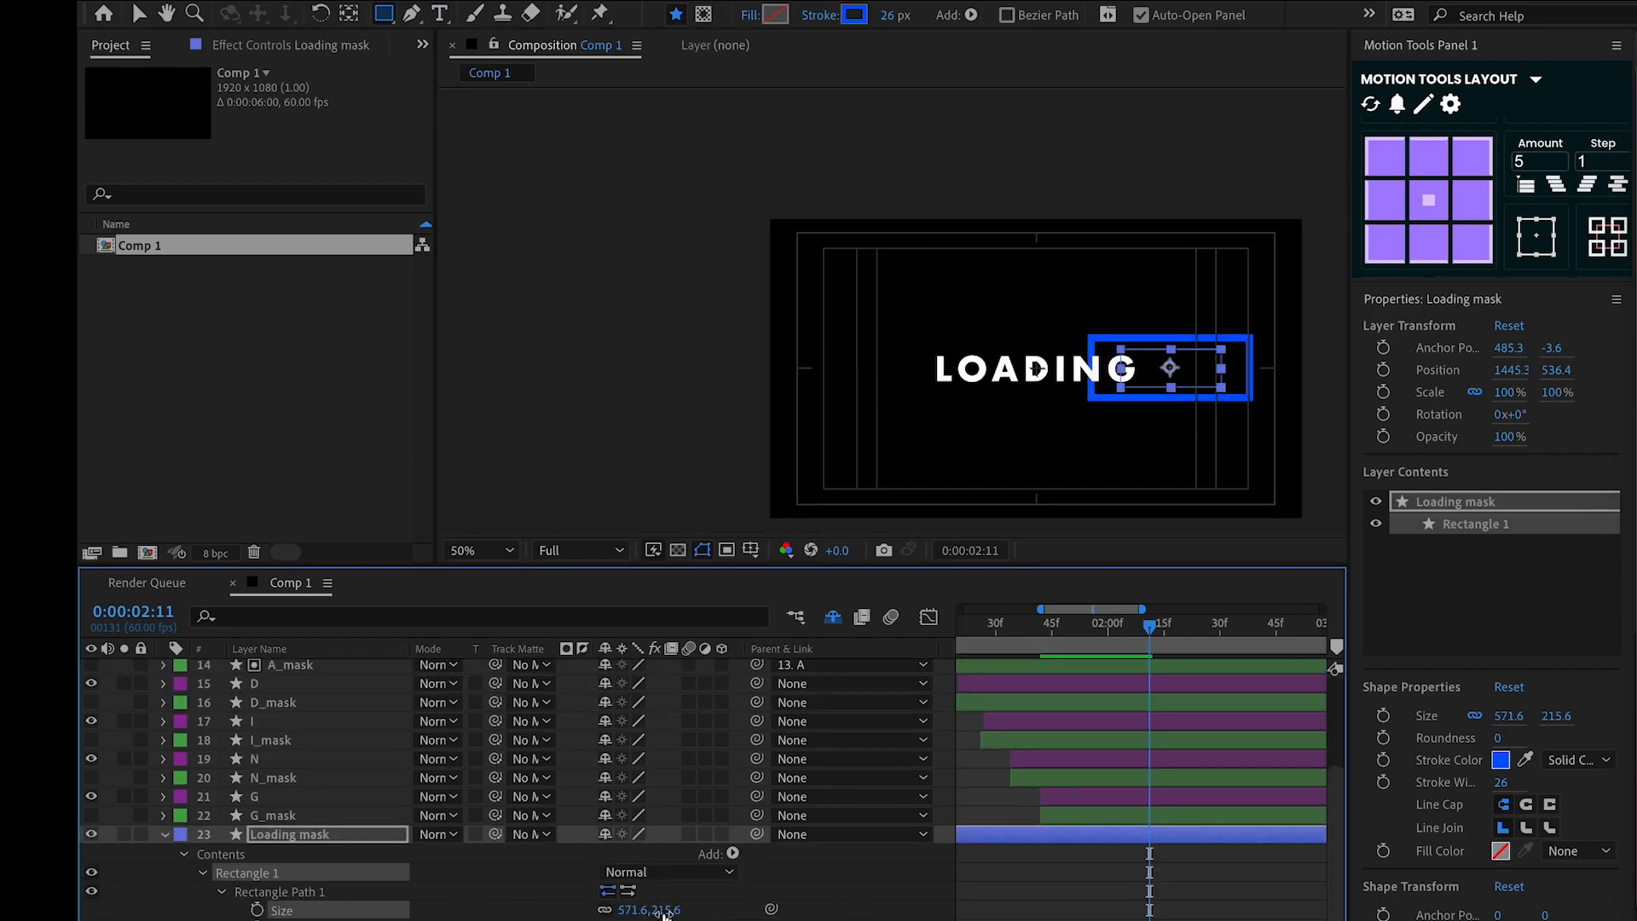
click(606, 909)
drag(610, 910, 989, 910)
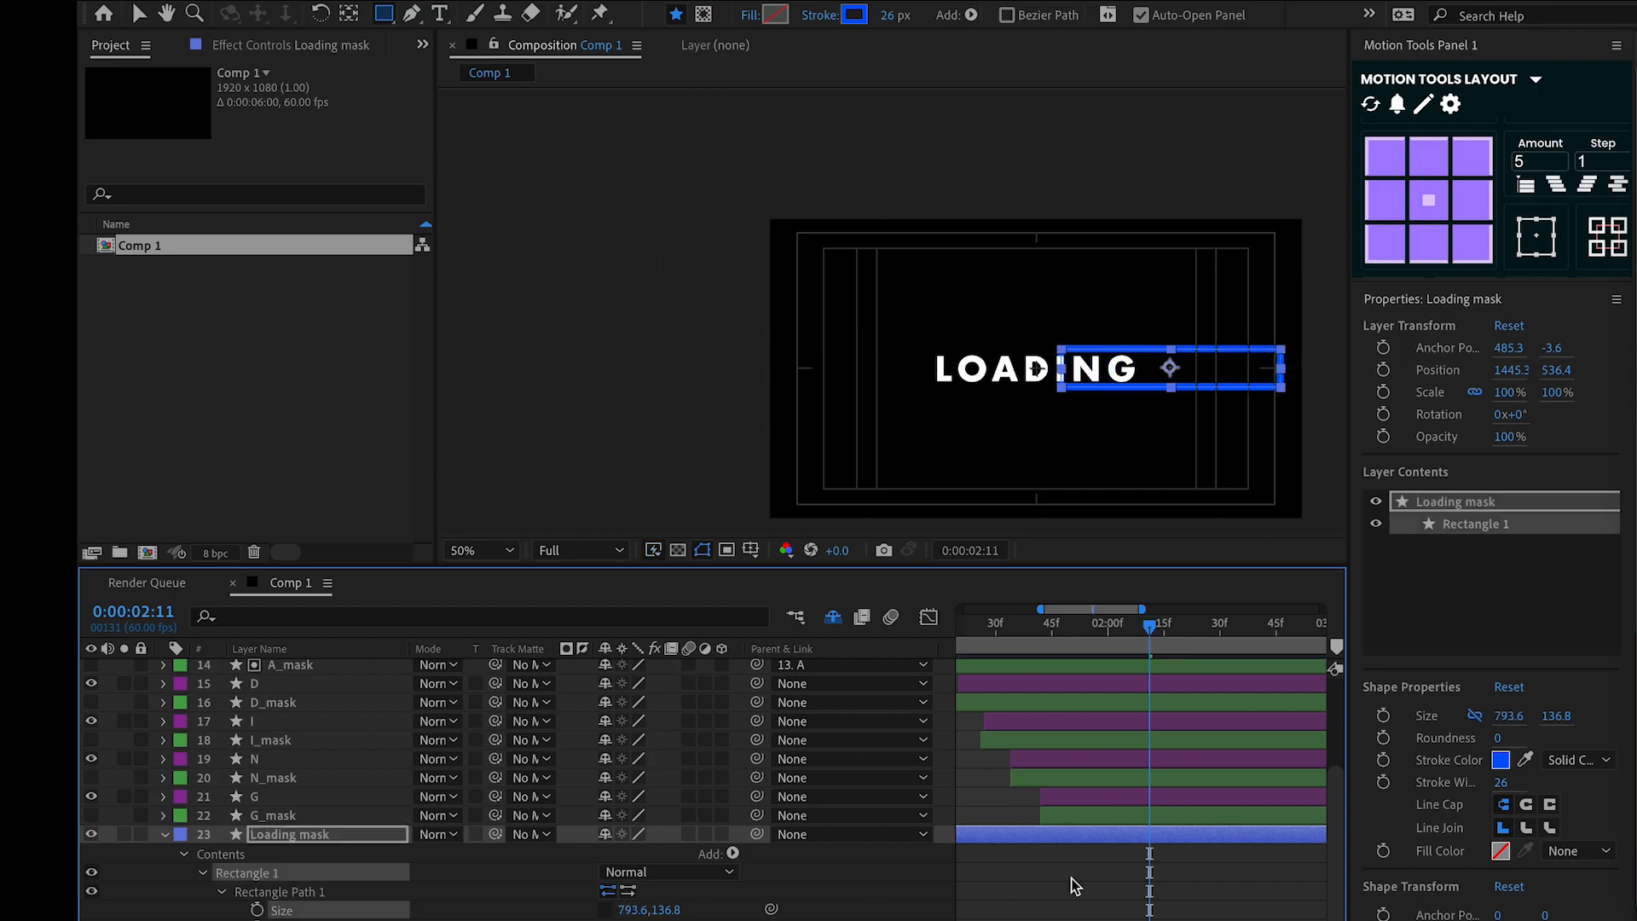
key(ctrl+z)
click(1398, 213)
drag(631, 910, 1003, 909)
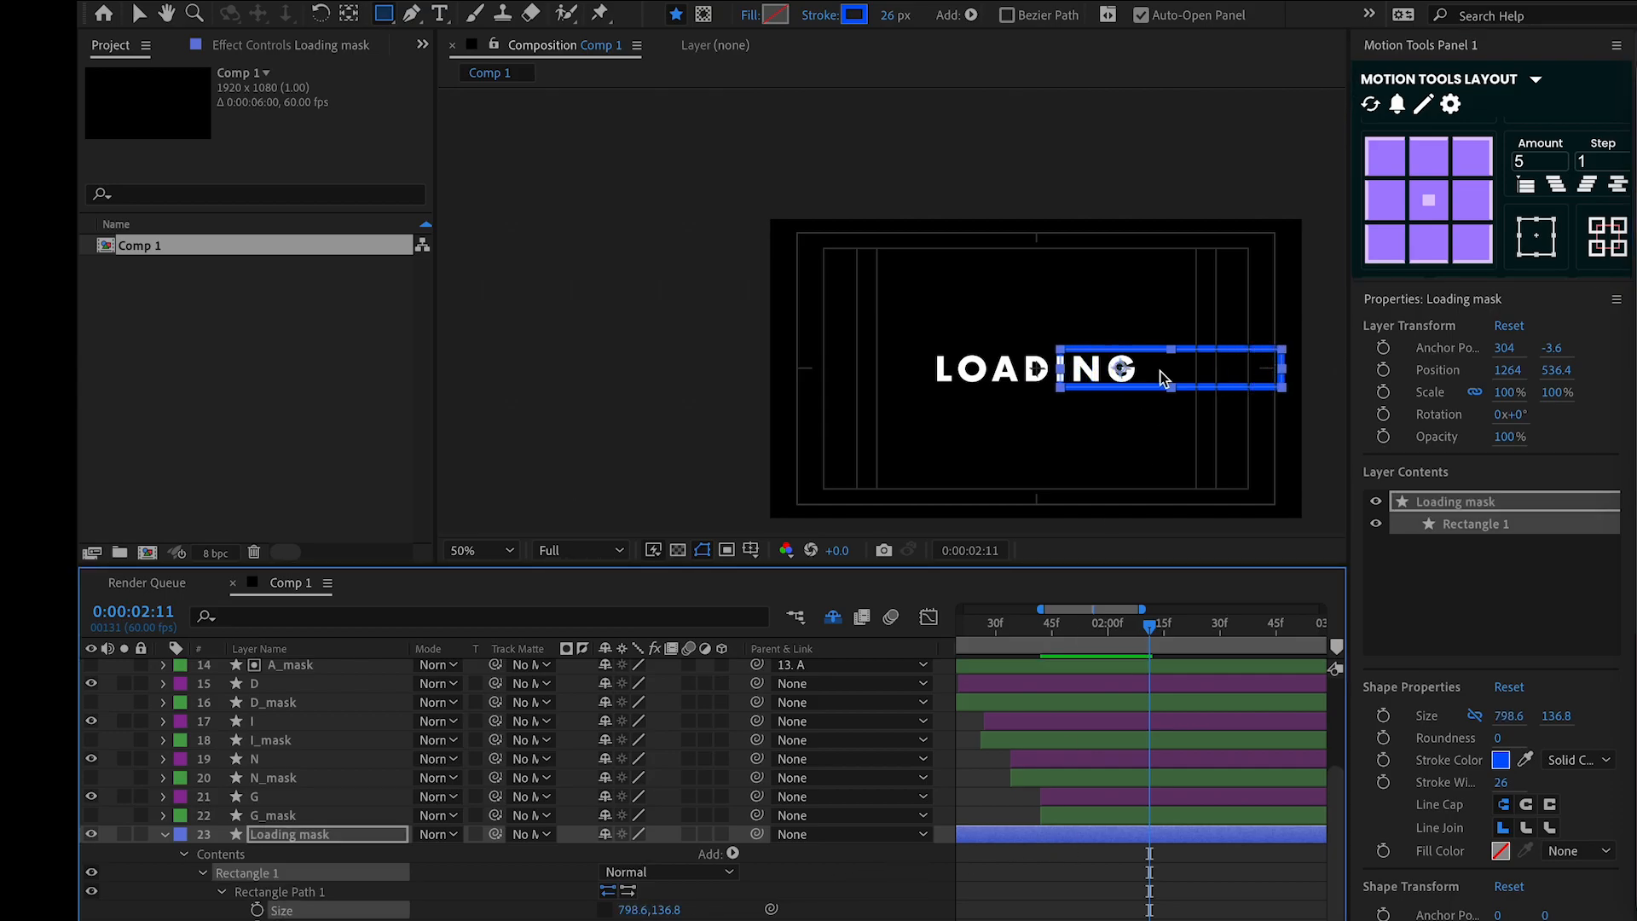
click(1385, 201)
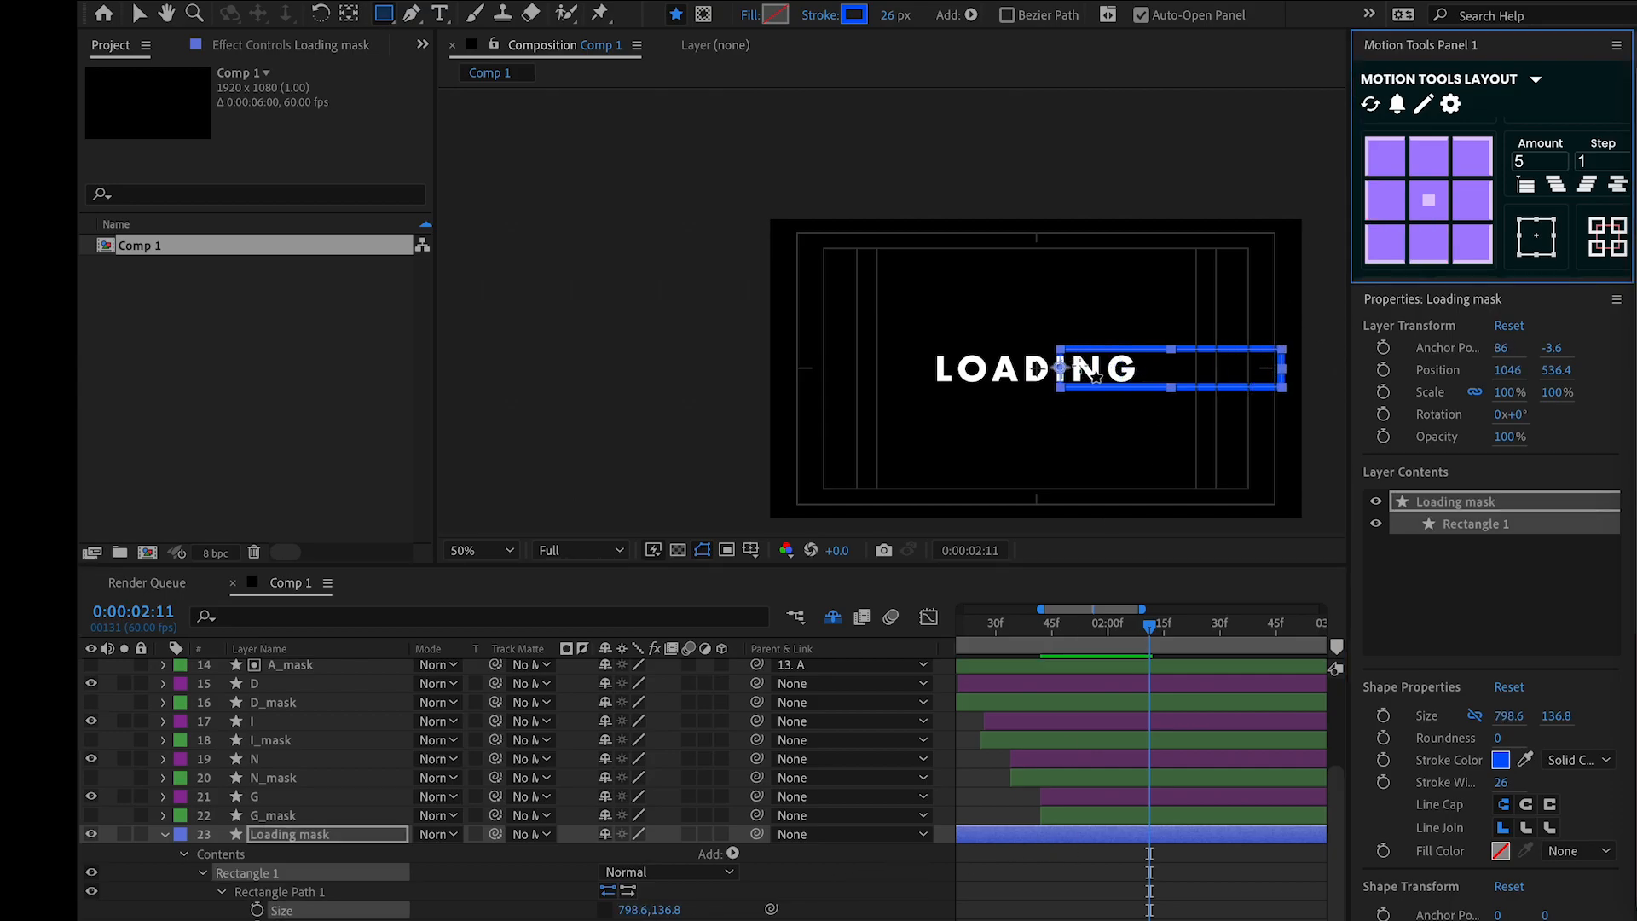
Move the Loading mask rectangle right until its left edge sits around the middle of the G
click(1108, 375)
key(v)
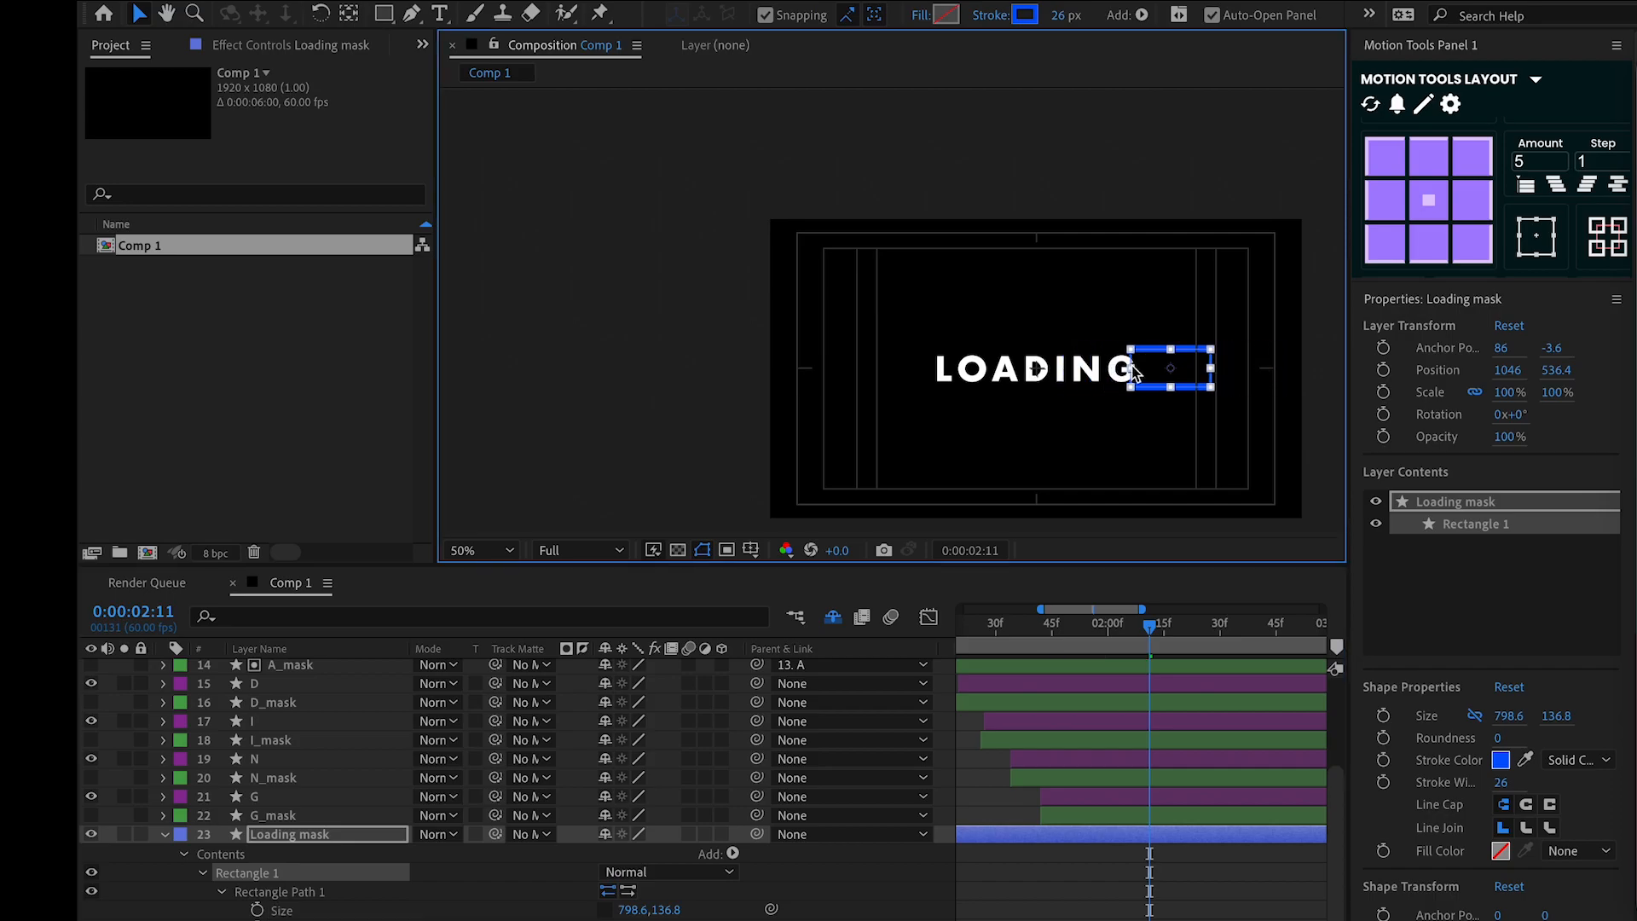
drag(1166, 373, 1238, 375)
scroll(1117, 403, up, 4)
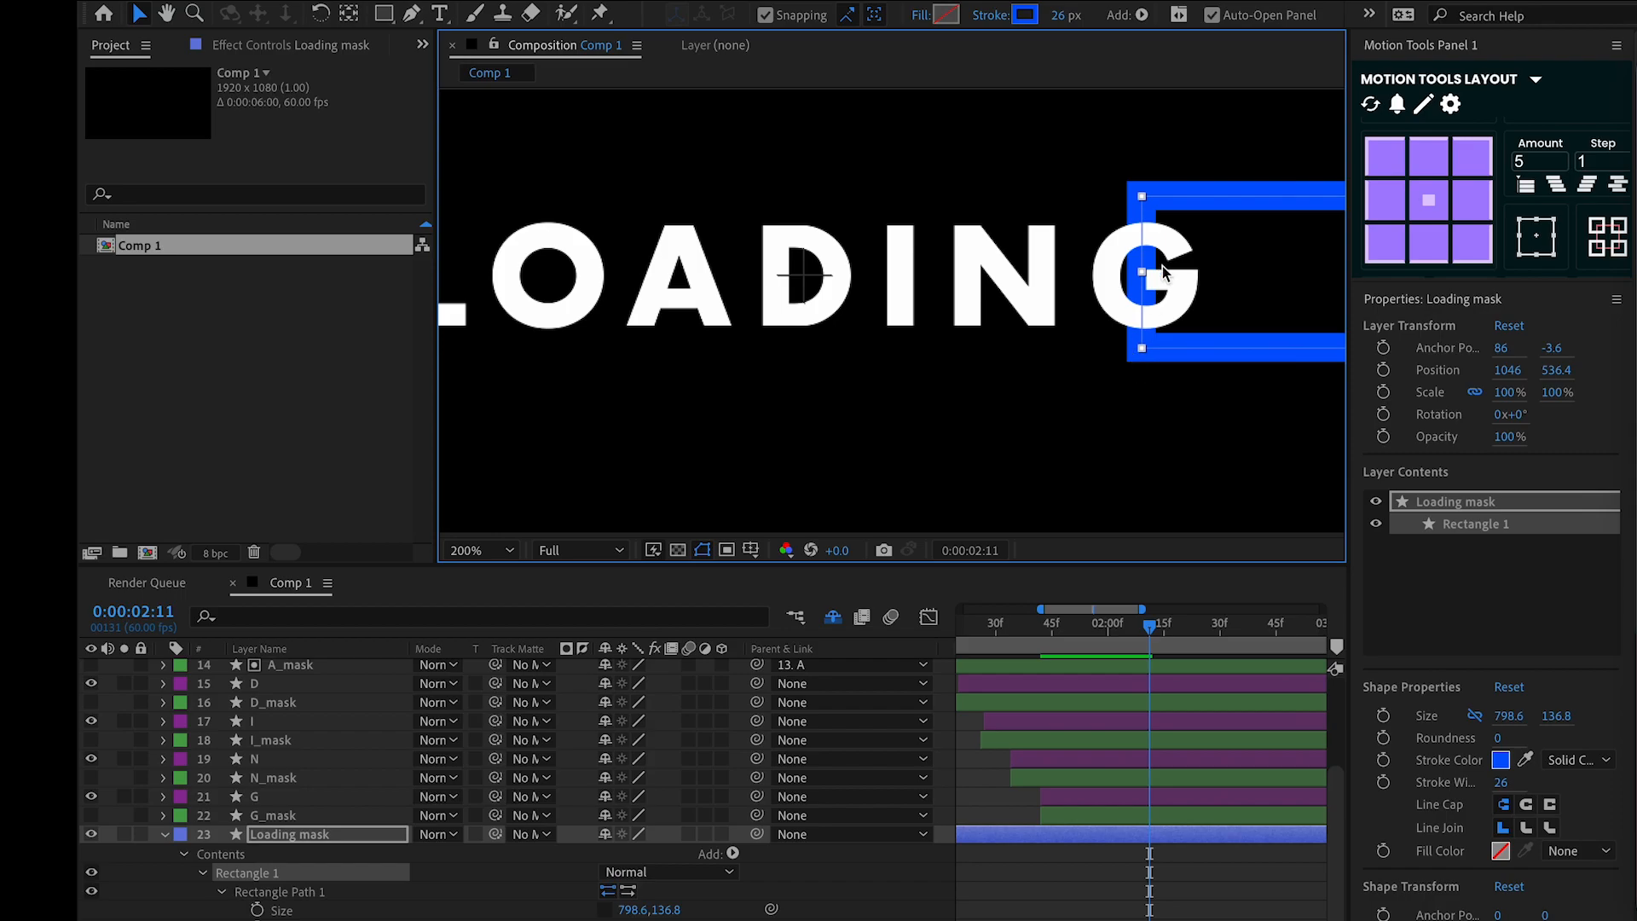
drag(1147, 274, 1152, 274)
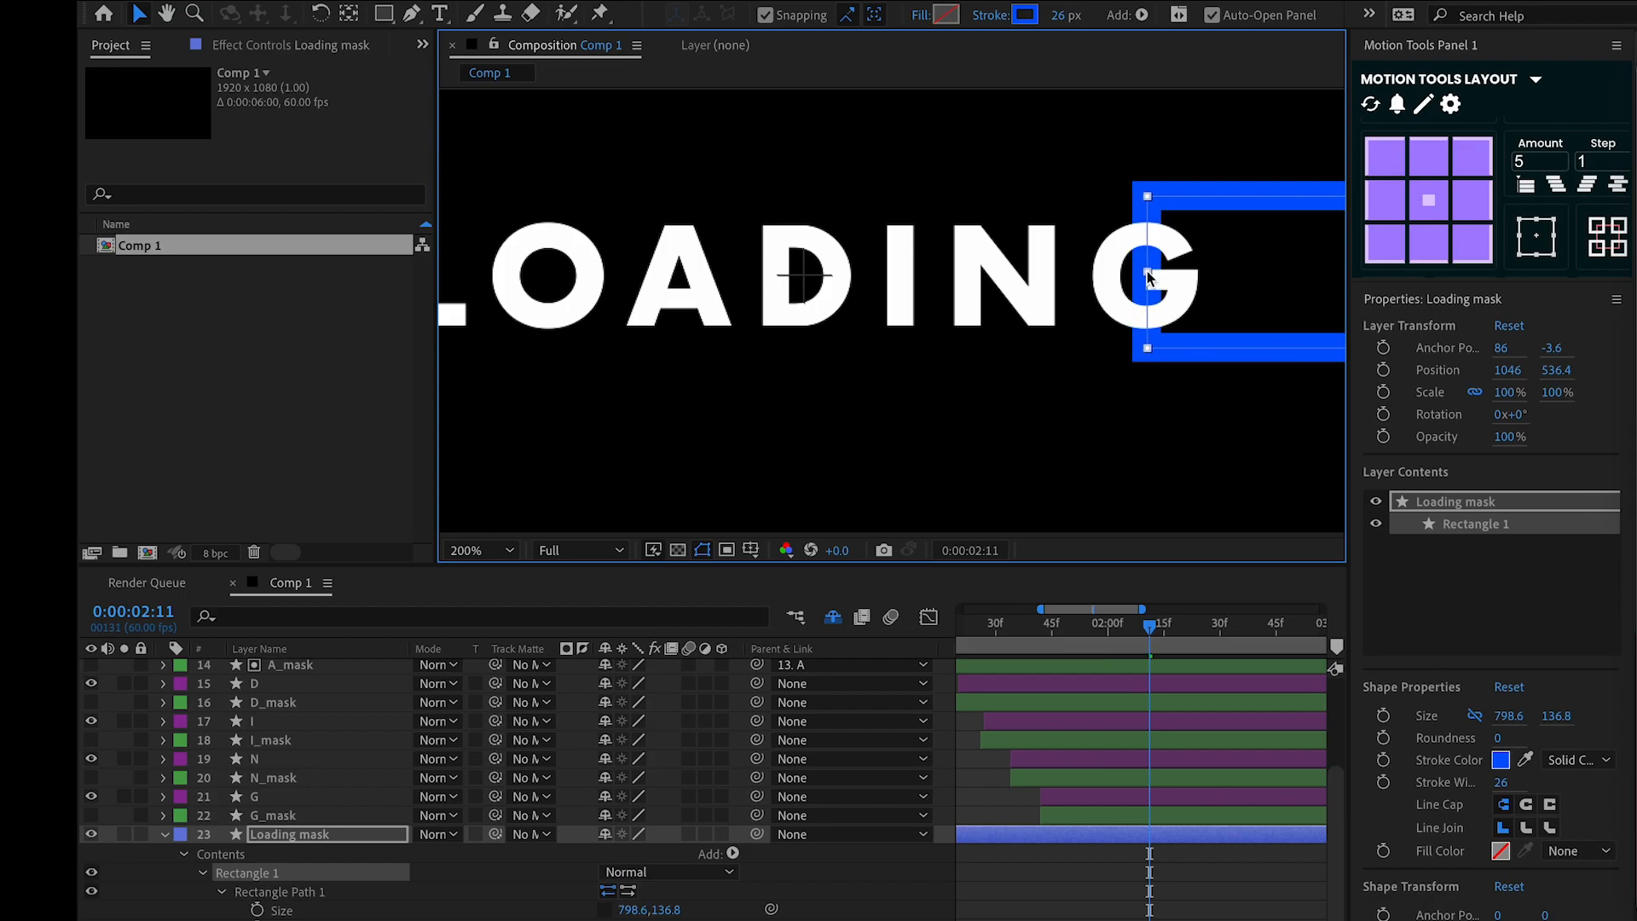
Fill the Loading mask rectangle with pure red and remove its stroke
scroll(1150, 277, down, 2)
click(946, 14)
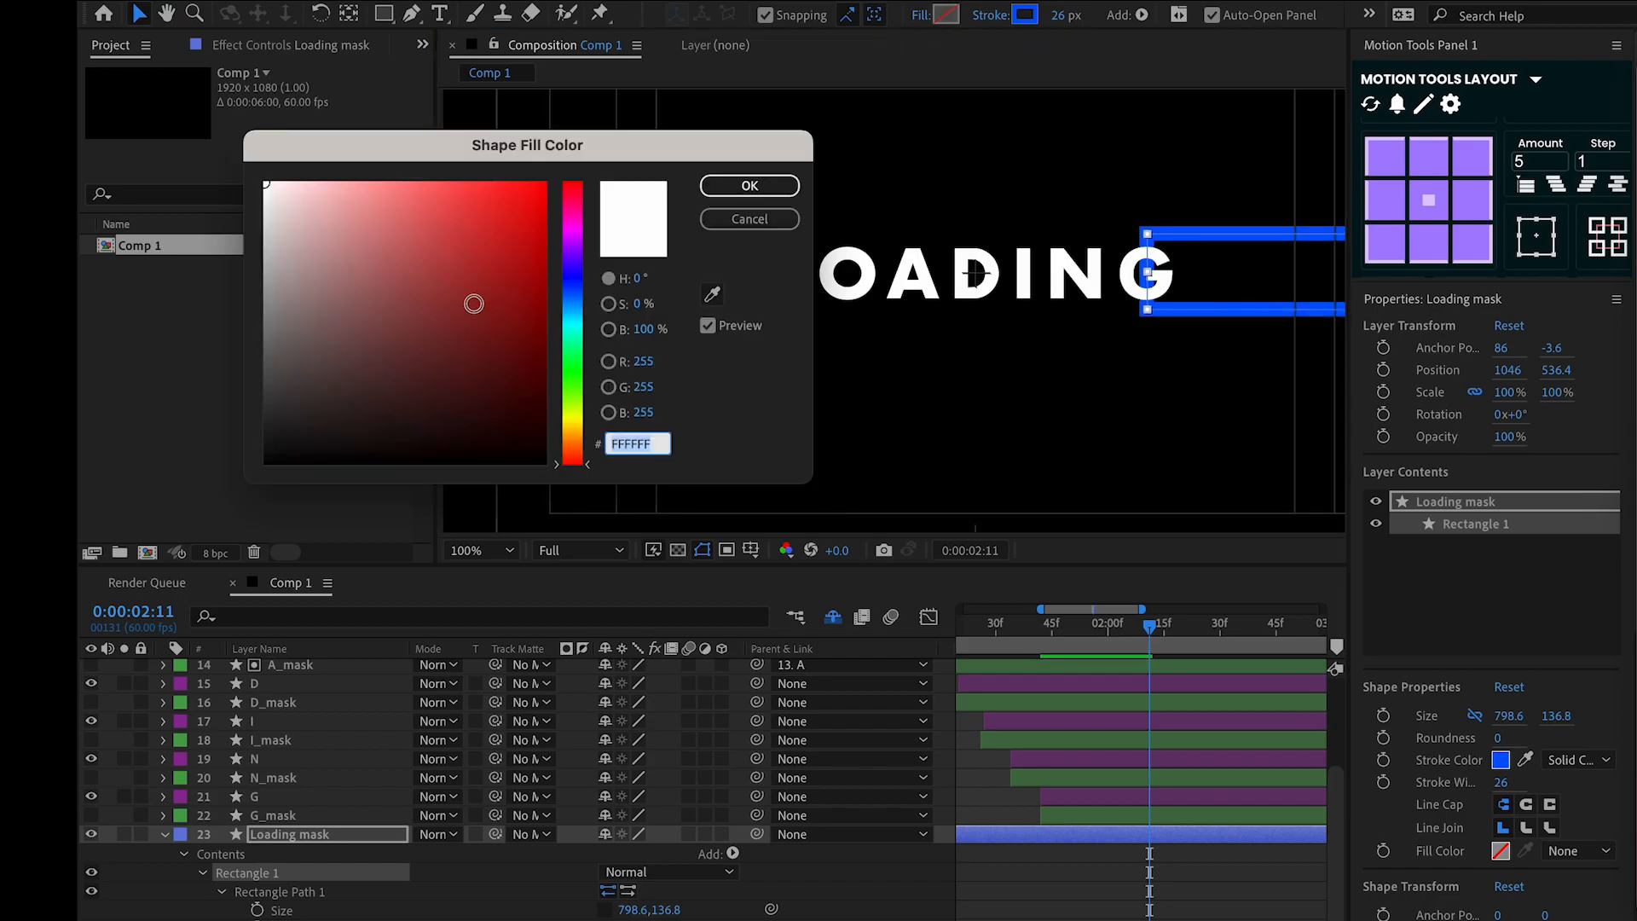
drag(471, 303, 549, 183)
click(725, 180)
click(993, 17)
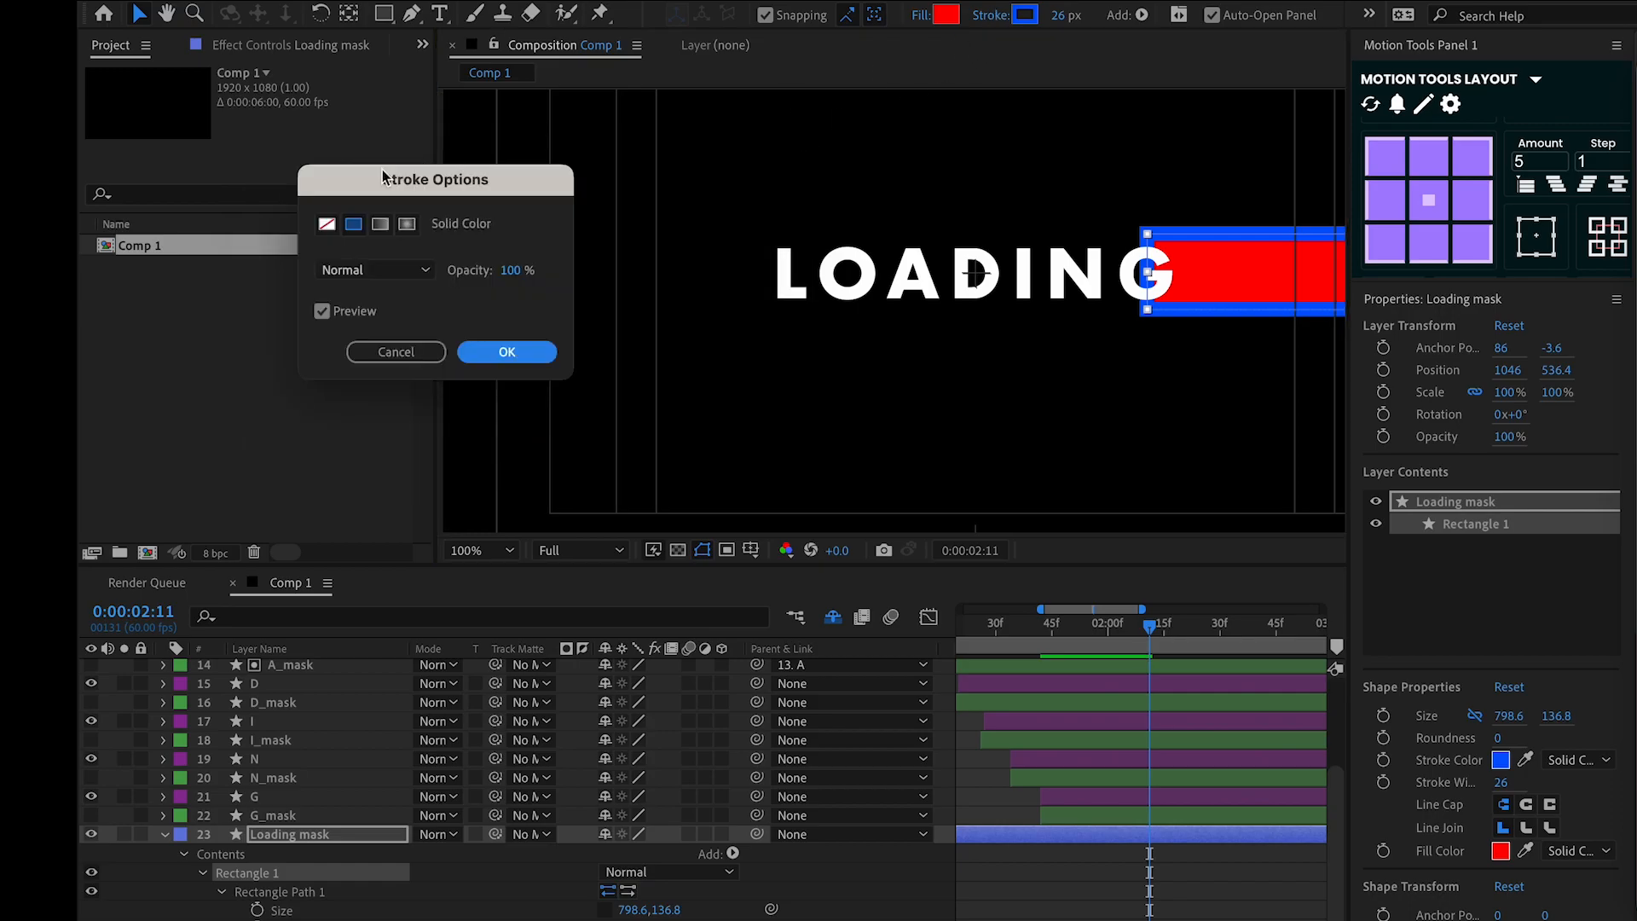
click(326, 224)
click(506, 352)
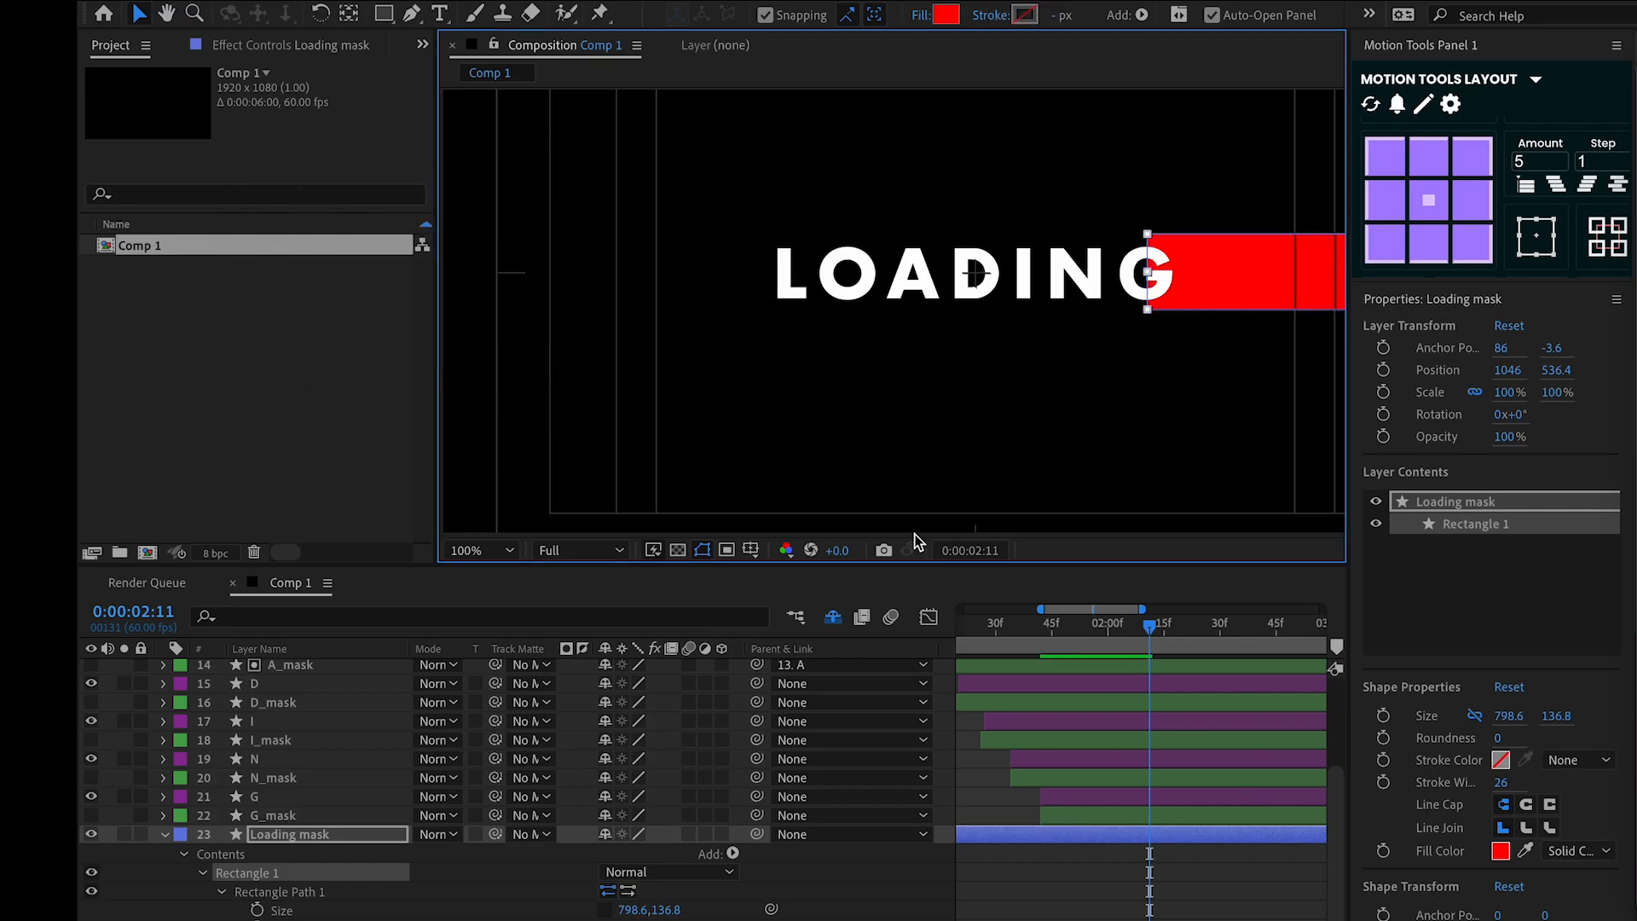
Parent the Loading mask layer to the G layer
click(1085, 877)
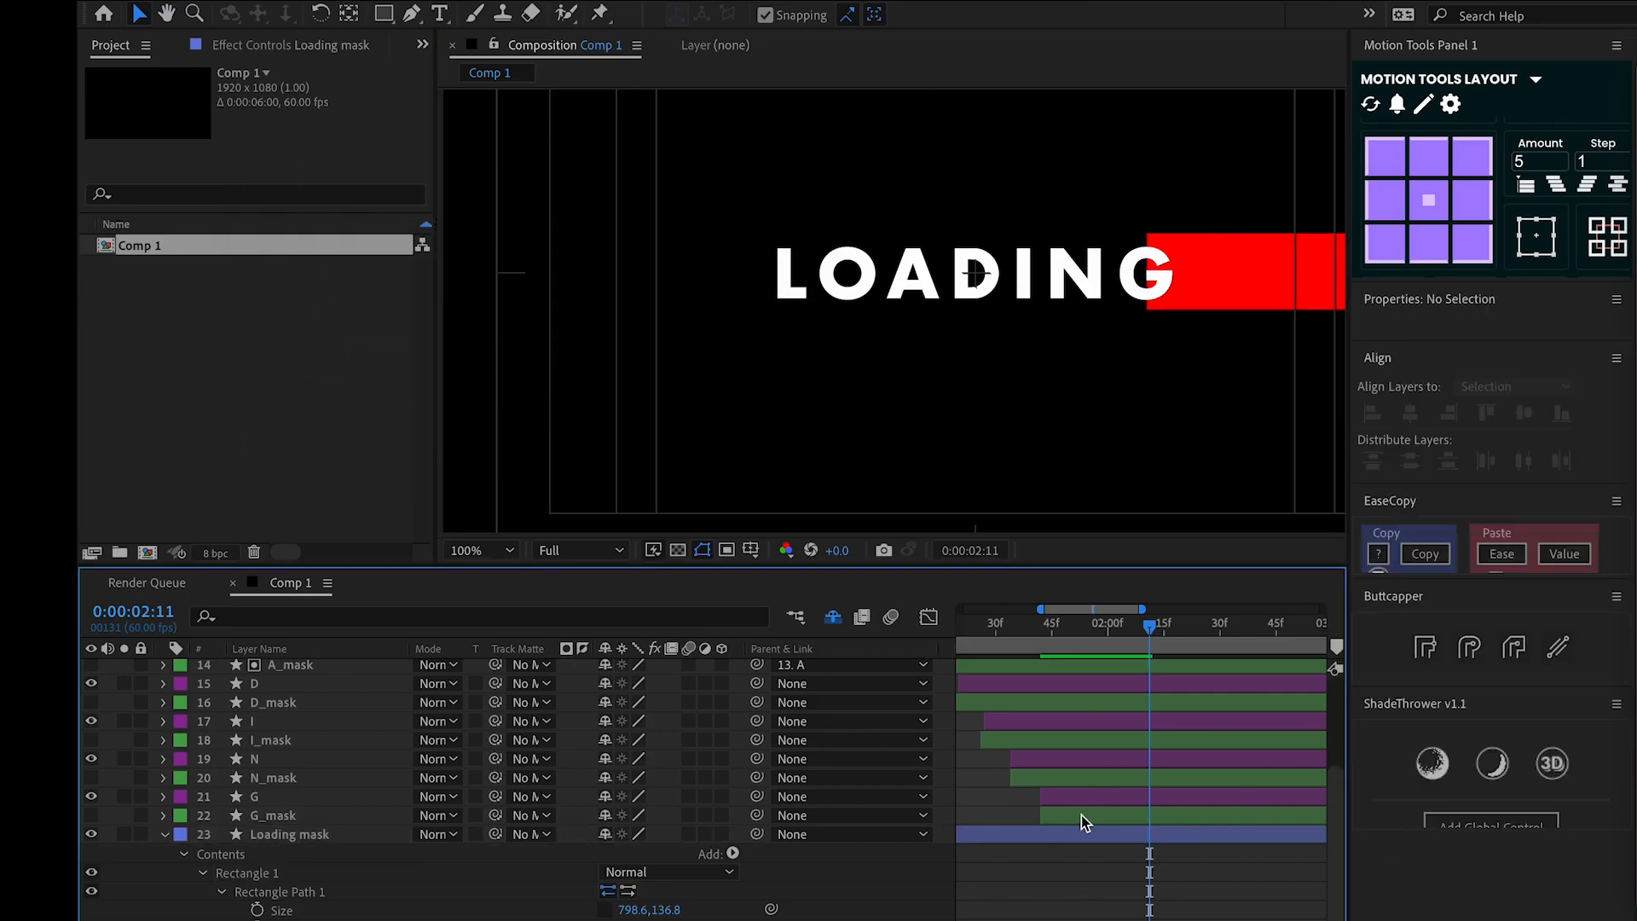
click(834, 847)
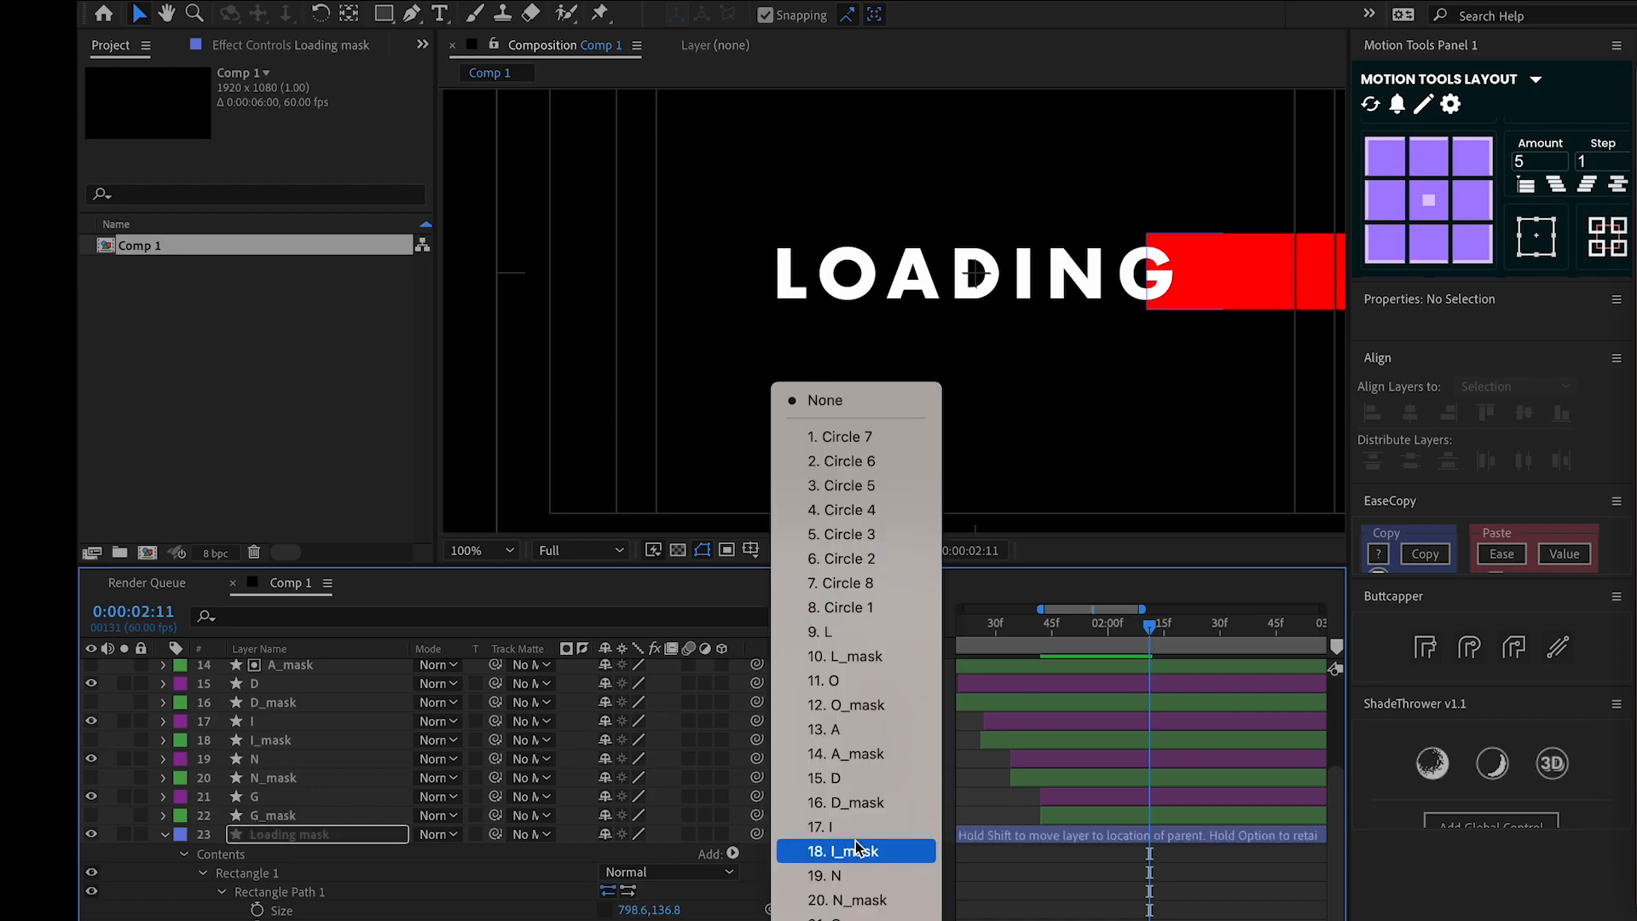
click(853, 912)
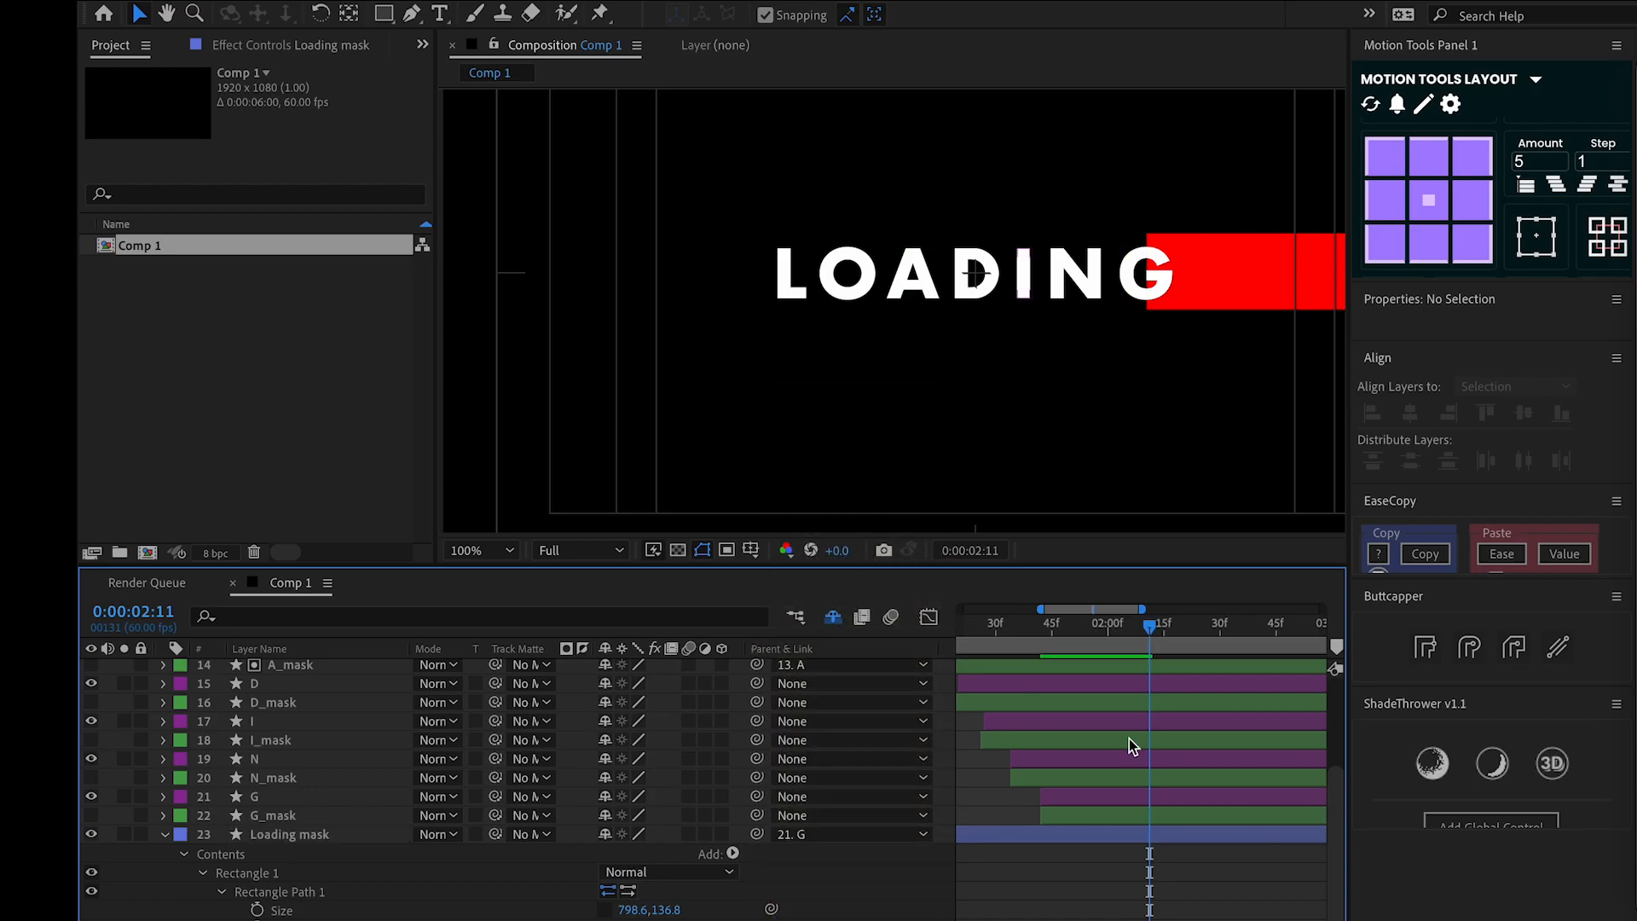
Apply the Set Matte effect to the L letter layer
scroll(1129, 740, down, 3)
scroll(1128, 740, right, 5)
scroll(1092, 773, left, 5)
mouse_move(1134, 628)
mouse_down()
mouse_move(1217, 633)
mouse_move(1111, 630)
mouse_up()
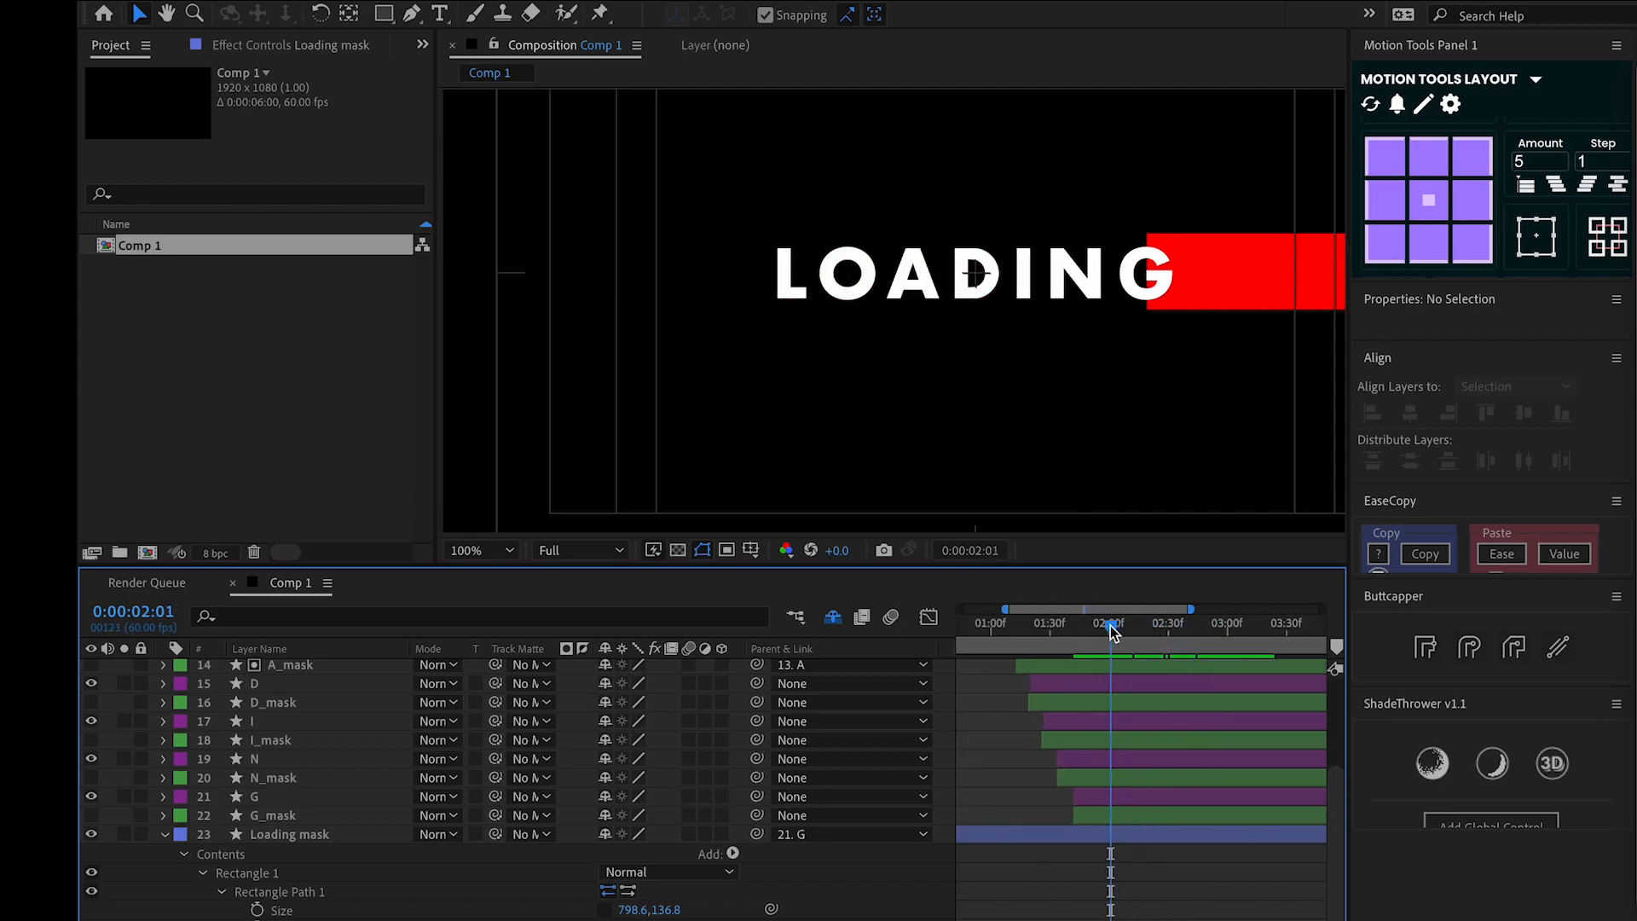
scroll(317, 844, up, 5)
scroll(317, 844, down, 1)
click(292, 701)
key(ctrl+space)
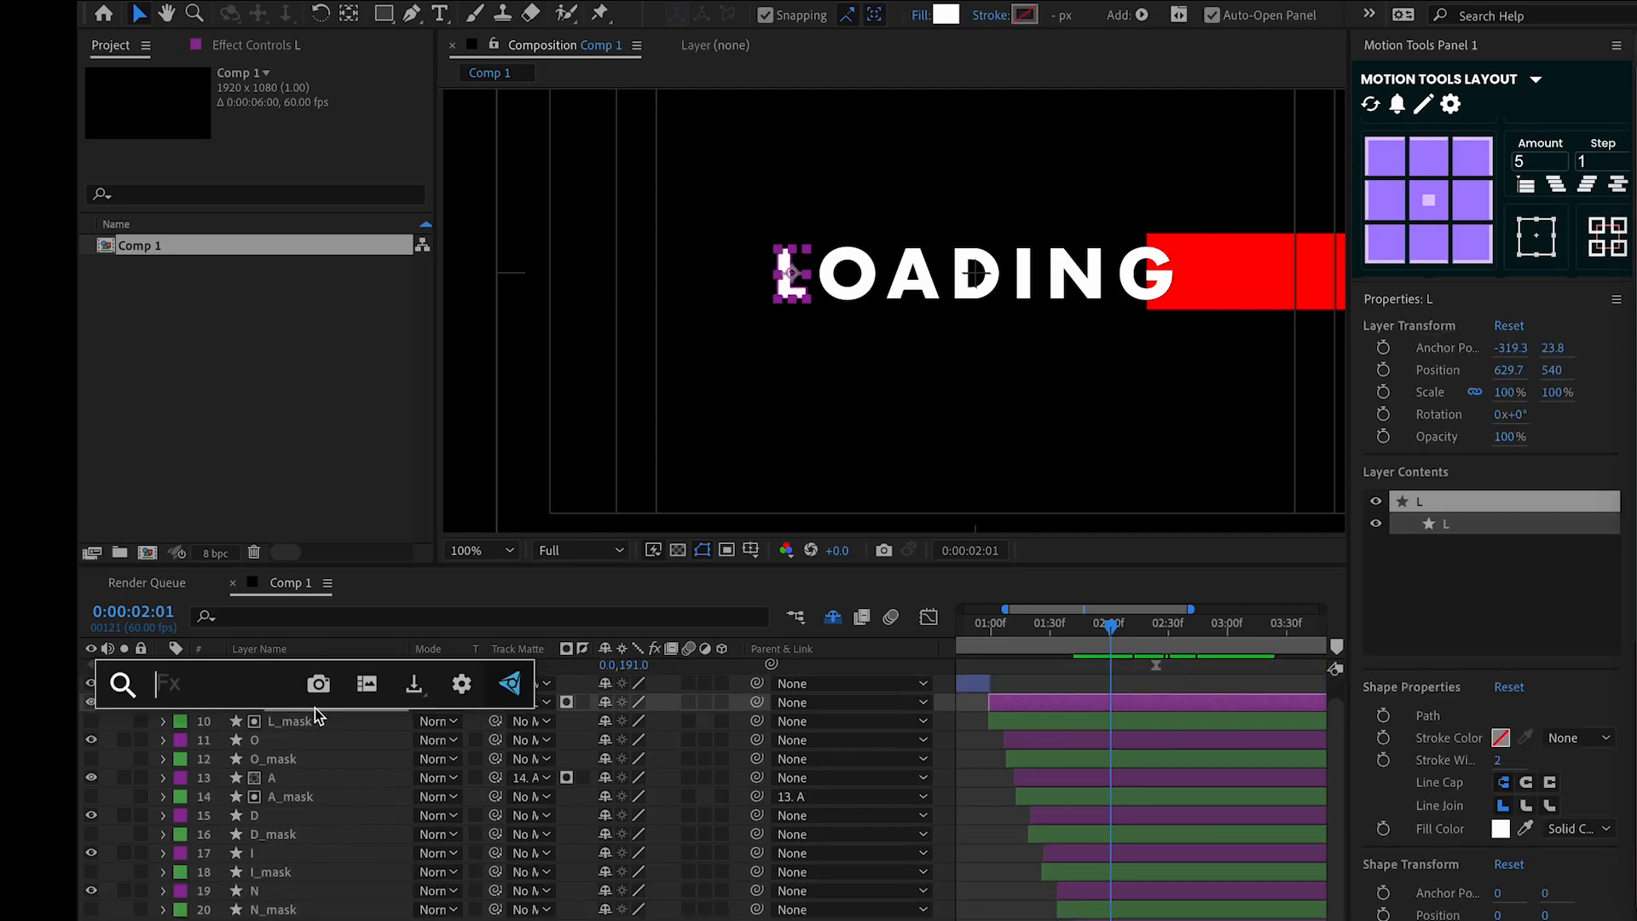
text(set m)
key(Return)
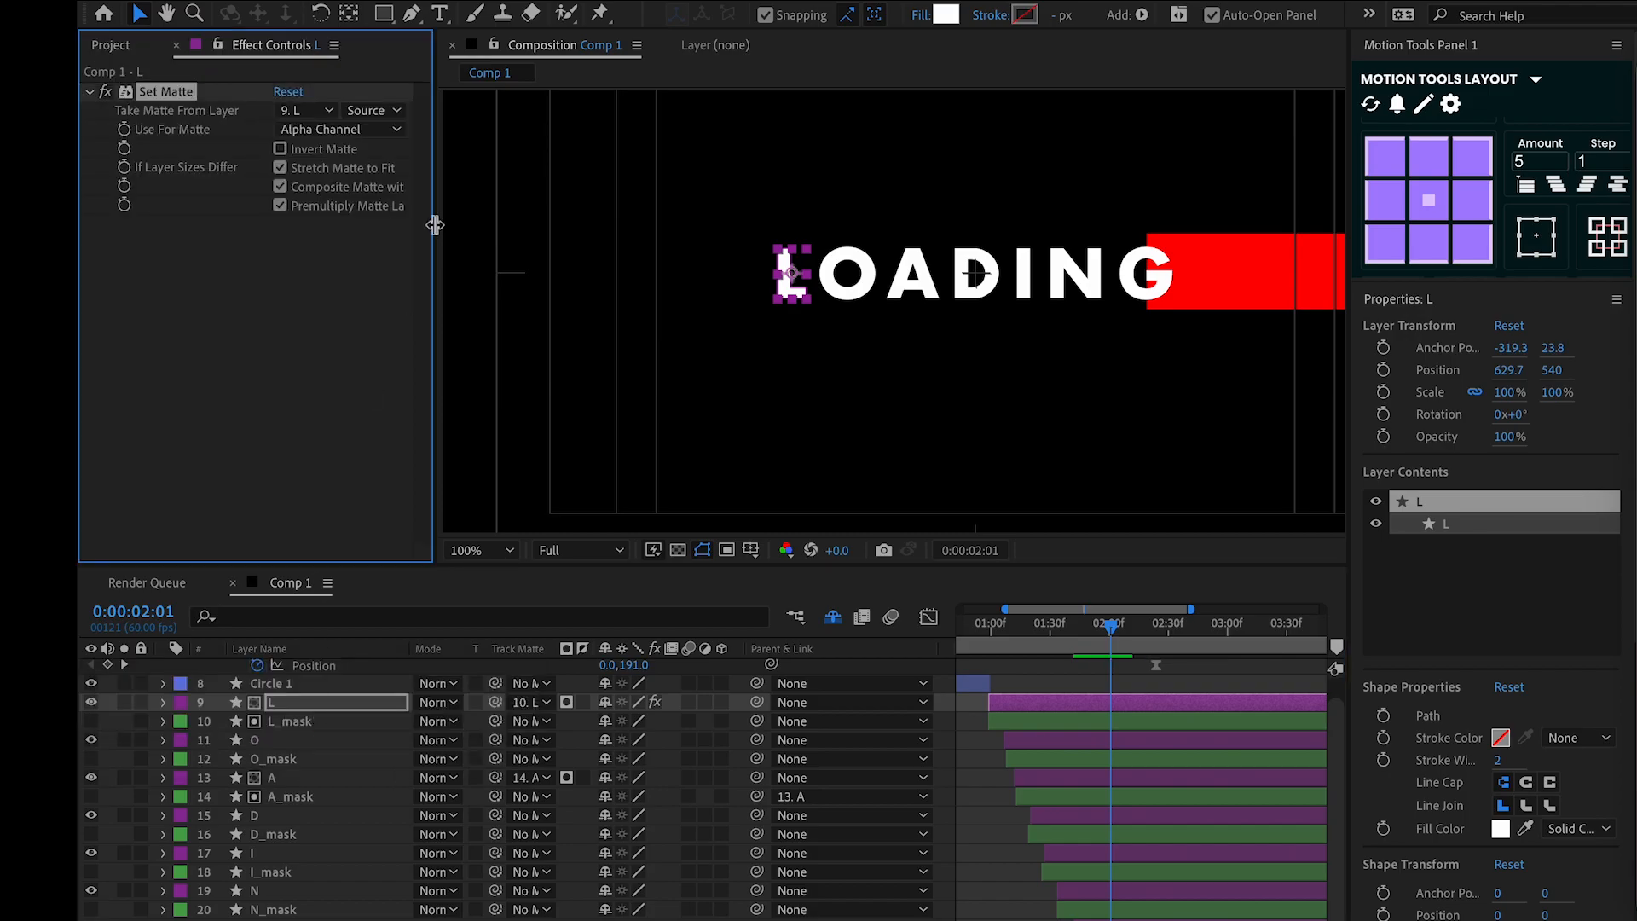
Set the L's Set Matte to take its matte from the Loading mask layer, invert it, and check the wipe up to 0:00:03:04
click(307, 110)
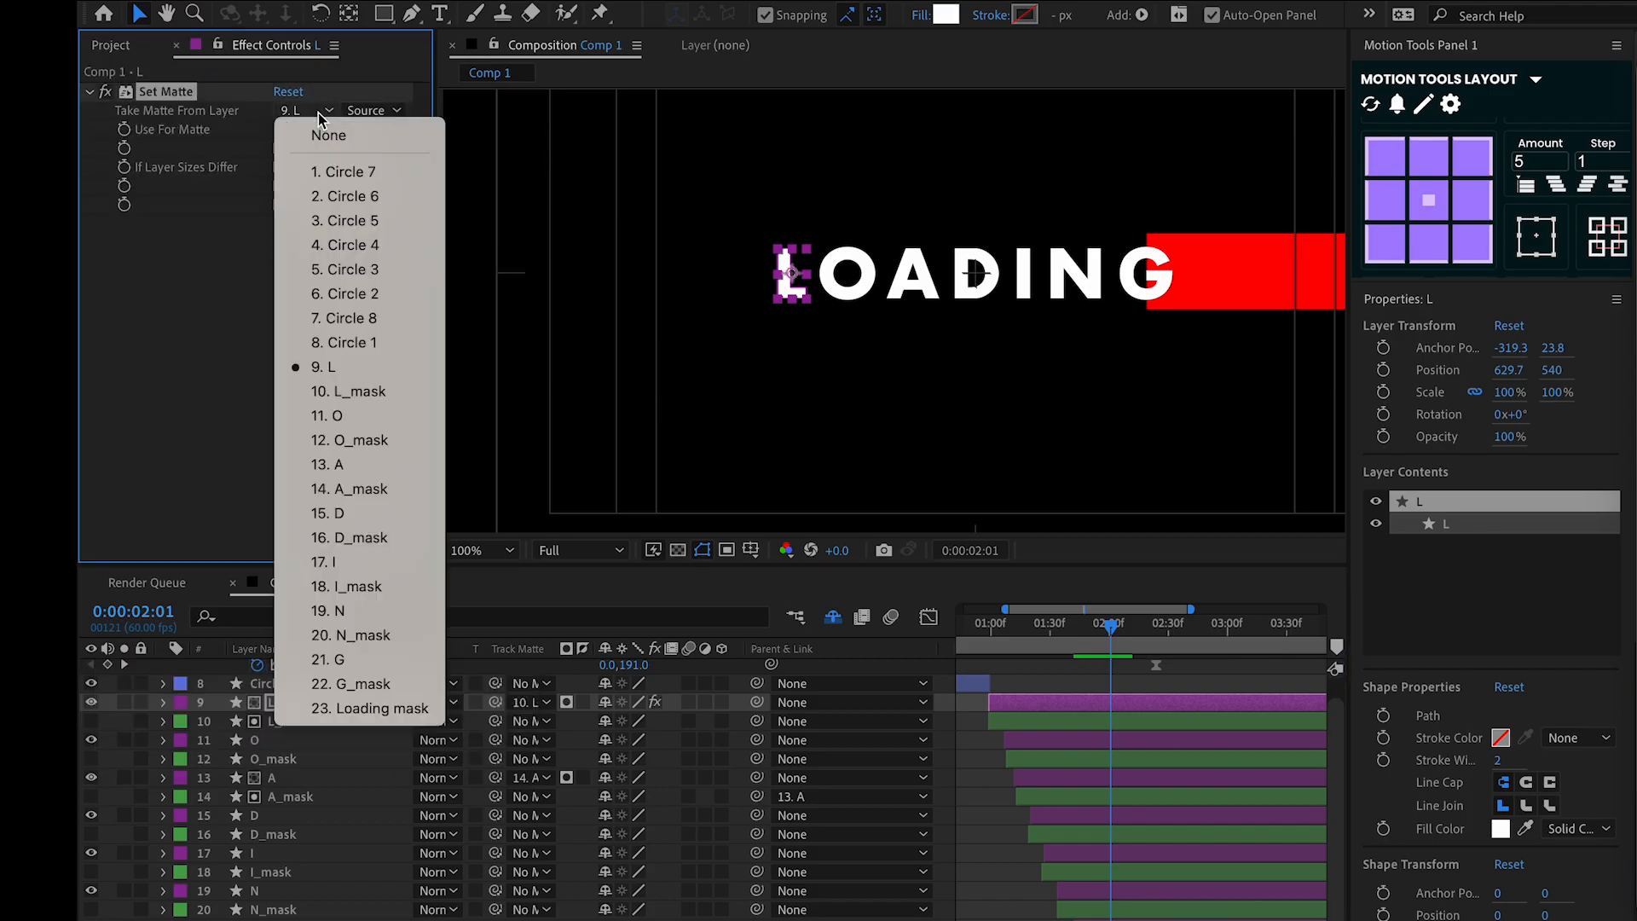
click(337, 707)
click(281, 149)
drag(1110, 610, 1233, 646)
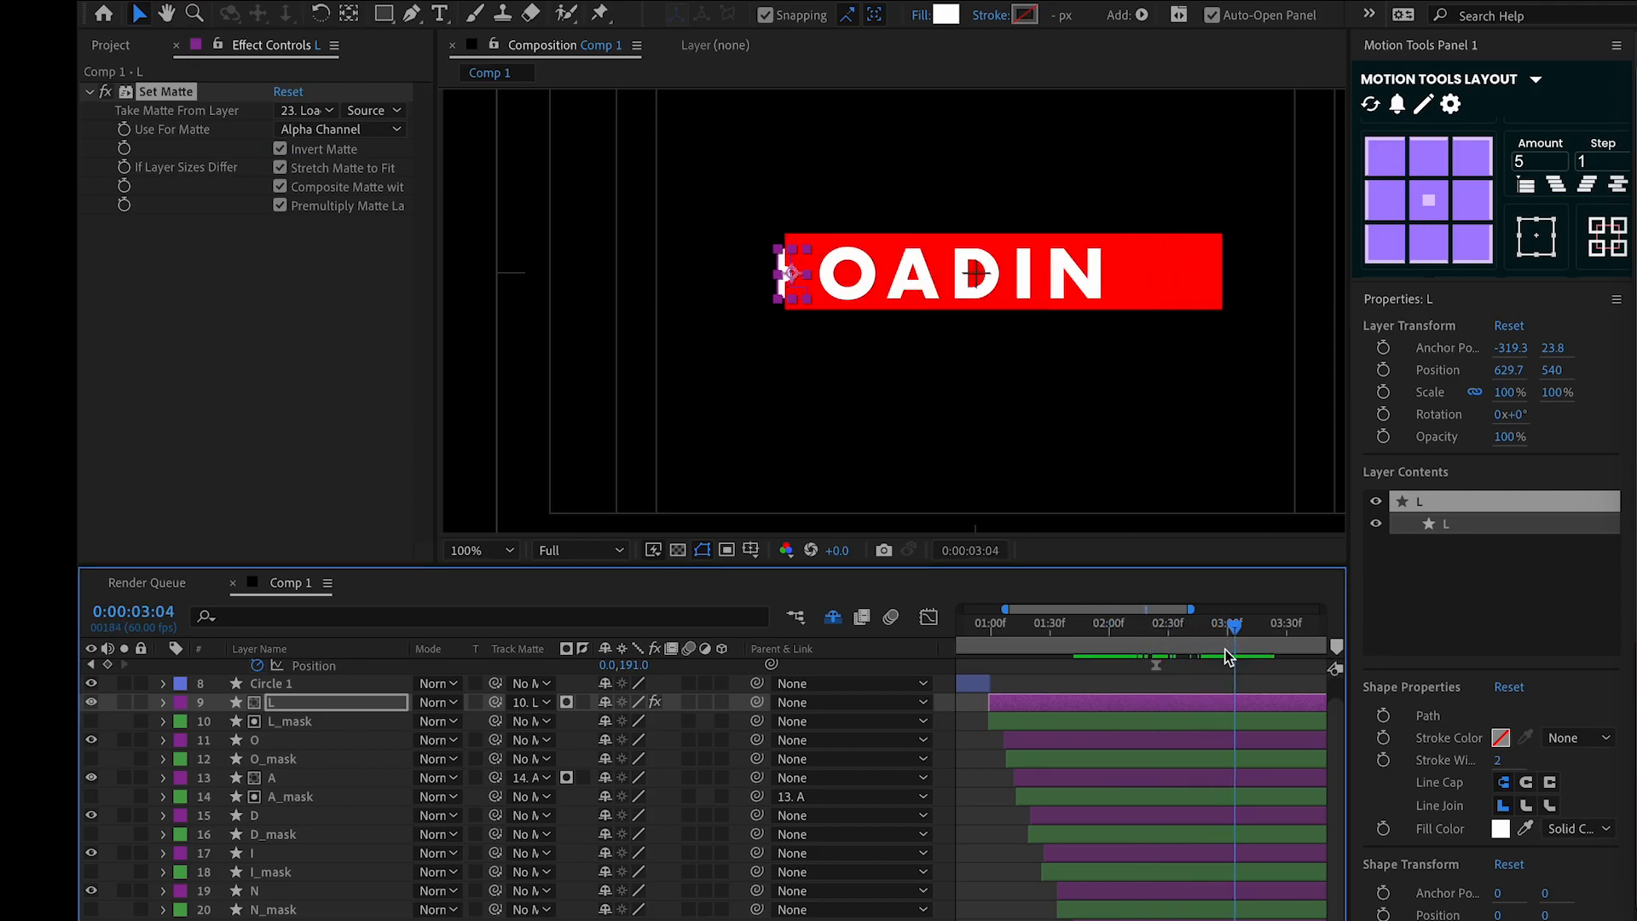
Shift the Loading mask left to about X 48.5, aligning its edge with the G's left side, and preview the wipe from 0:00:01:47
click(1197, 682)
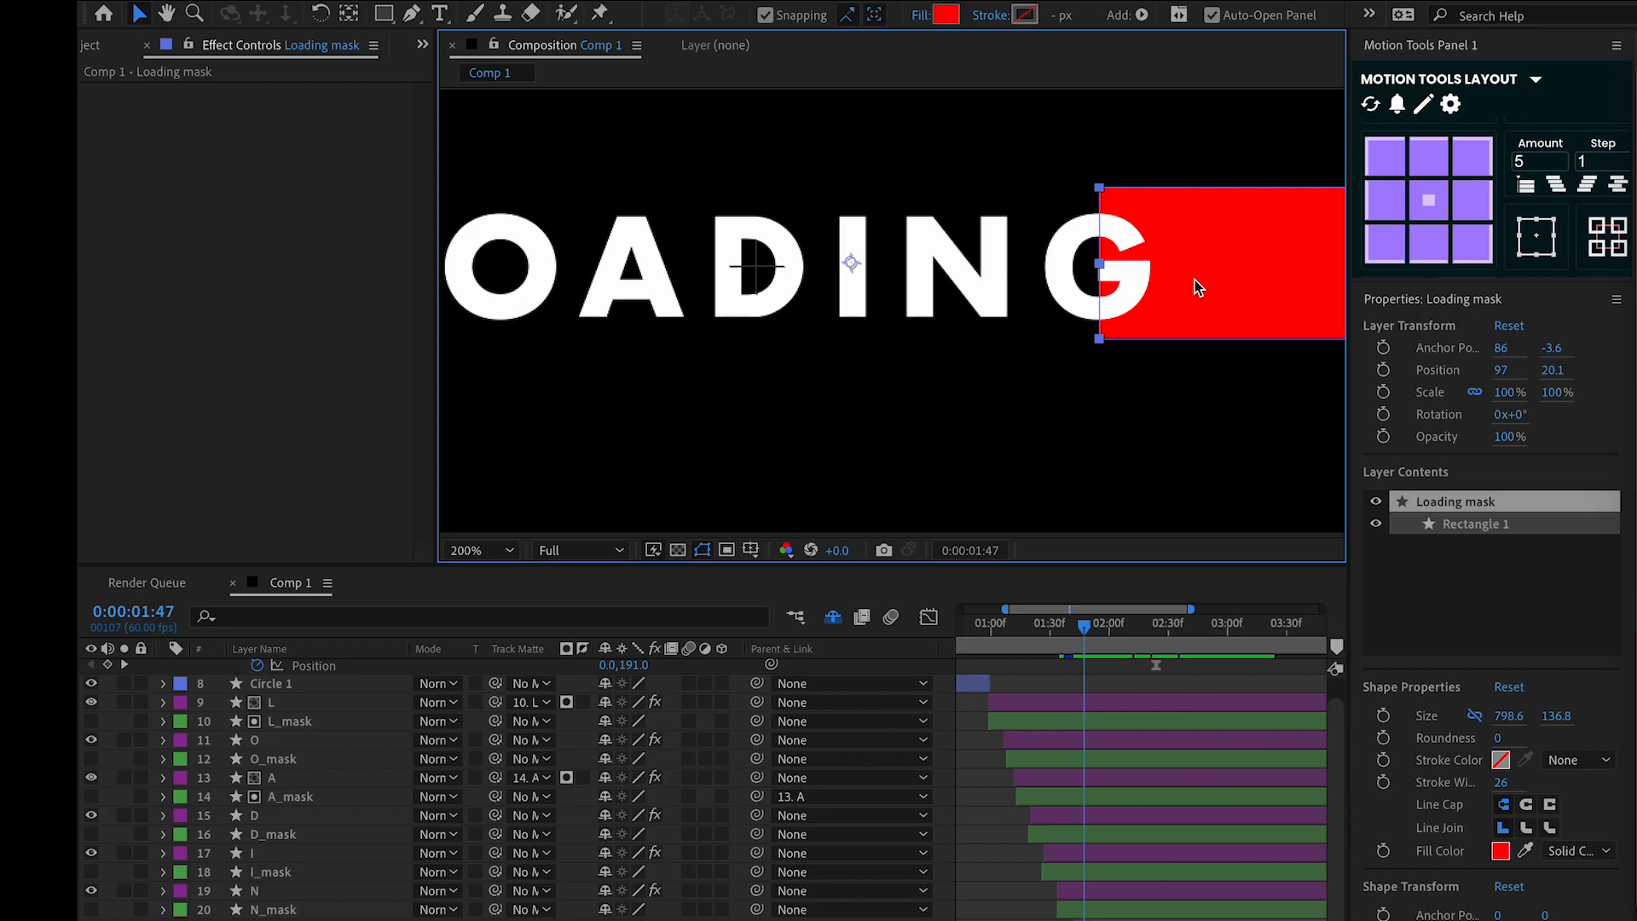
drag(1194, 282, 1142, 281)
scroll(1143, 286, up, 4)
scroll(1142, 273, down, 5)
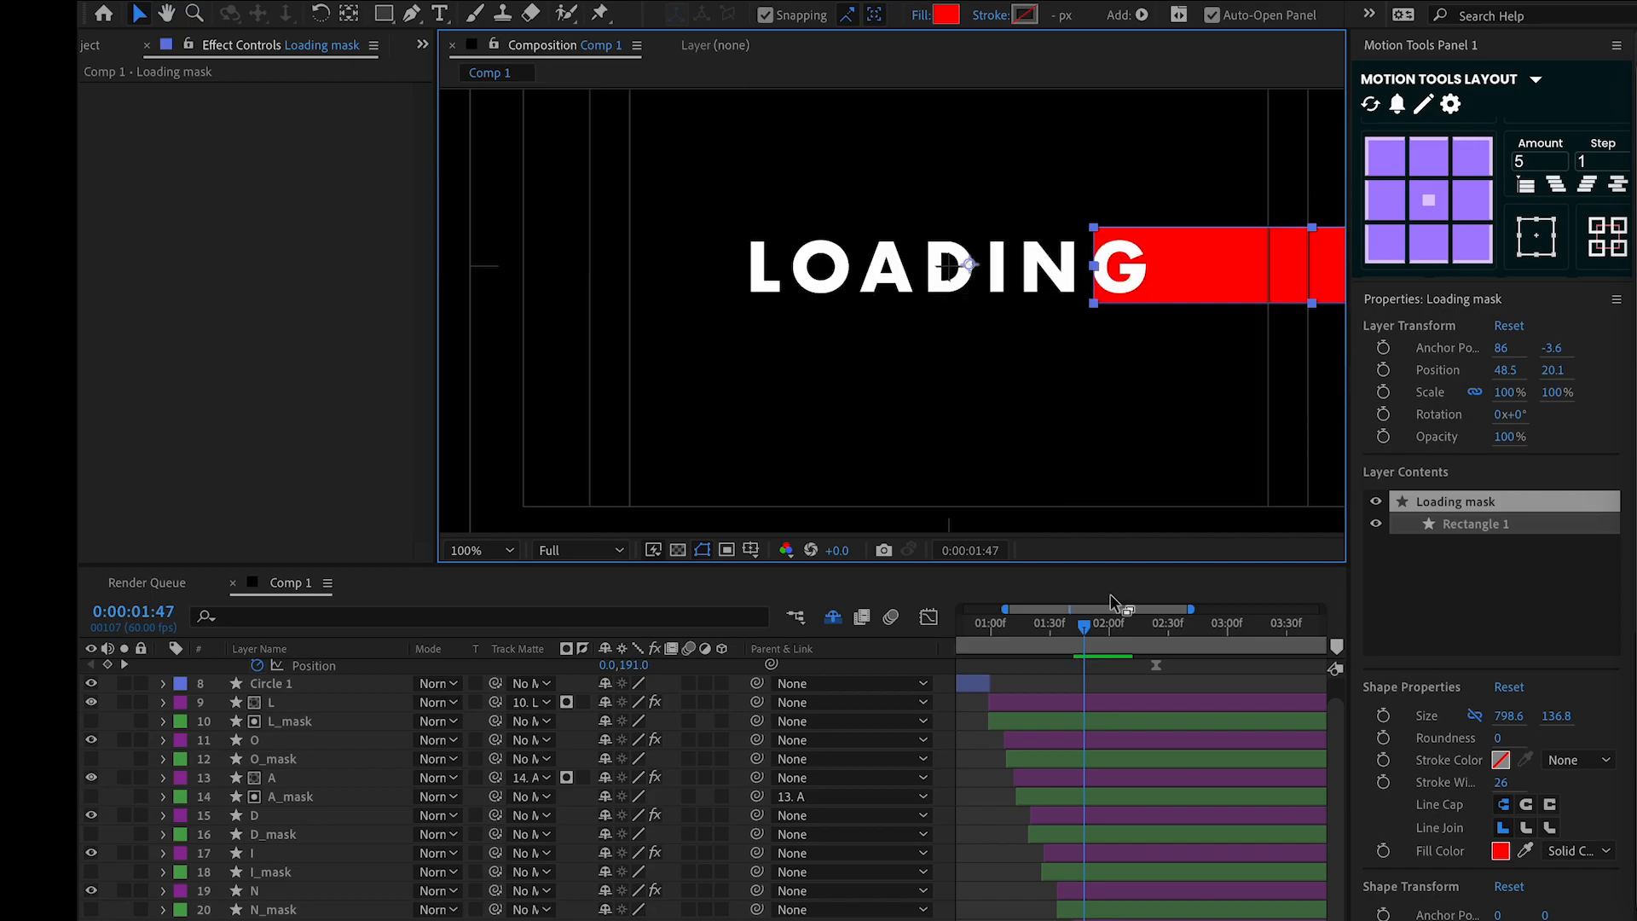
click(1074, 708)
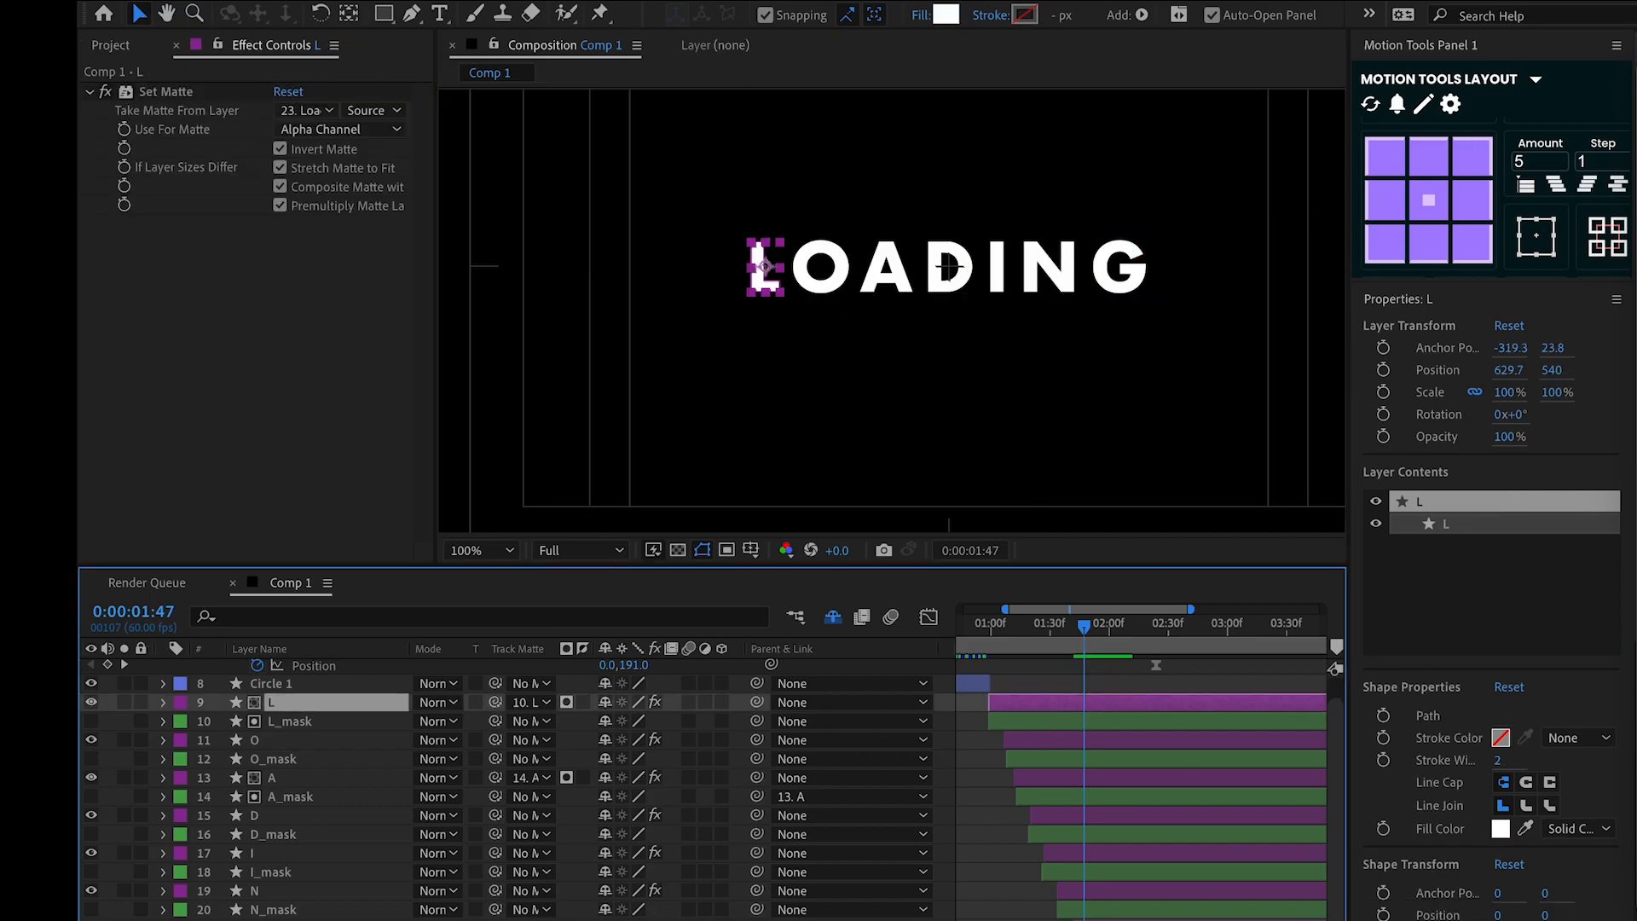
drag(1091, 622, 1212, 628)
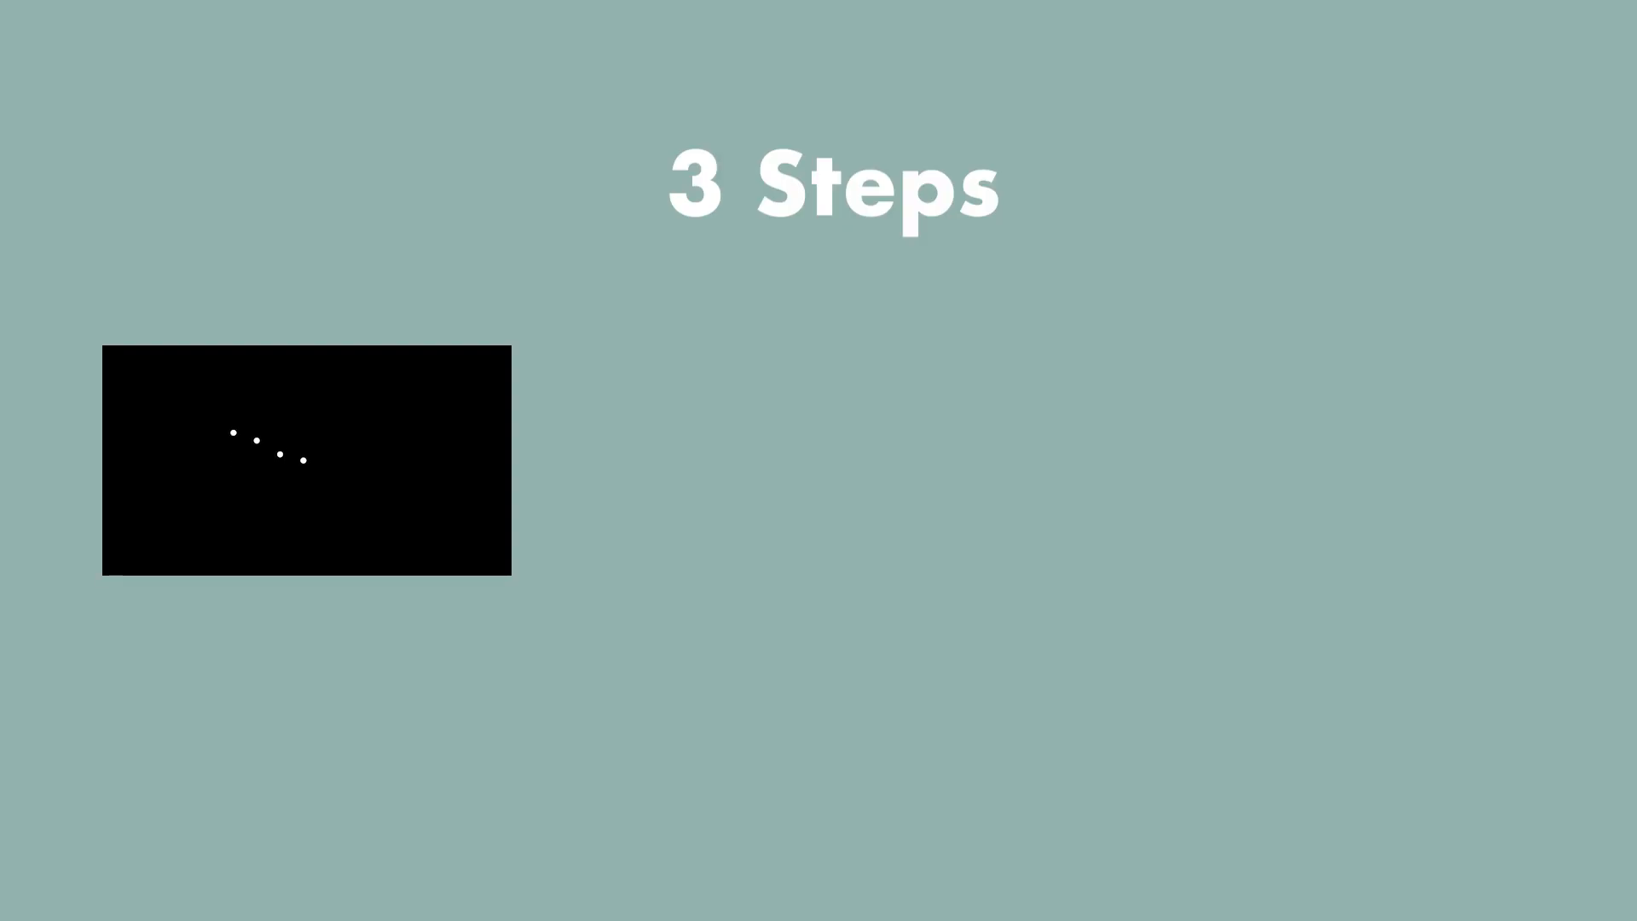